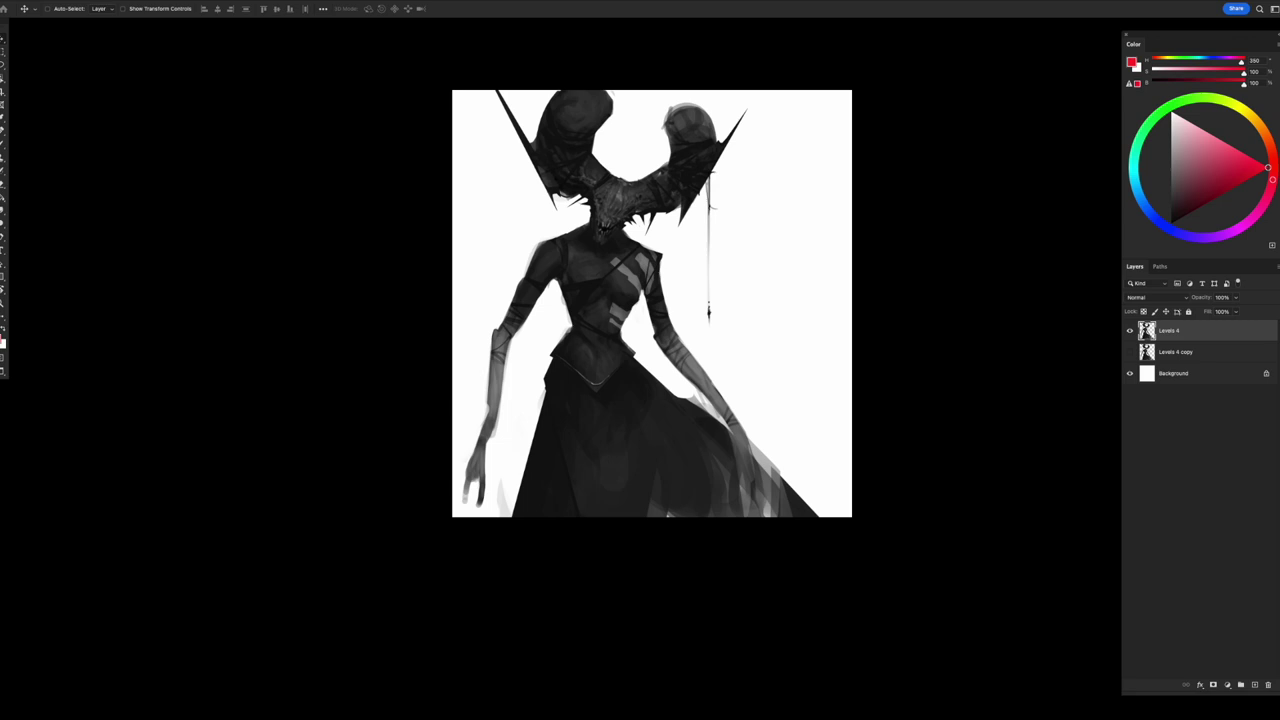
- Resize the image proportionally to a height of 5000 pixels with resampling on Automatic
key(ctrl+equal)
right_click(612, 166)
double_click(676, 375)
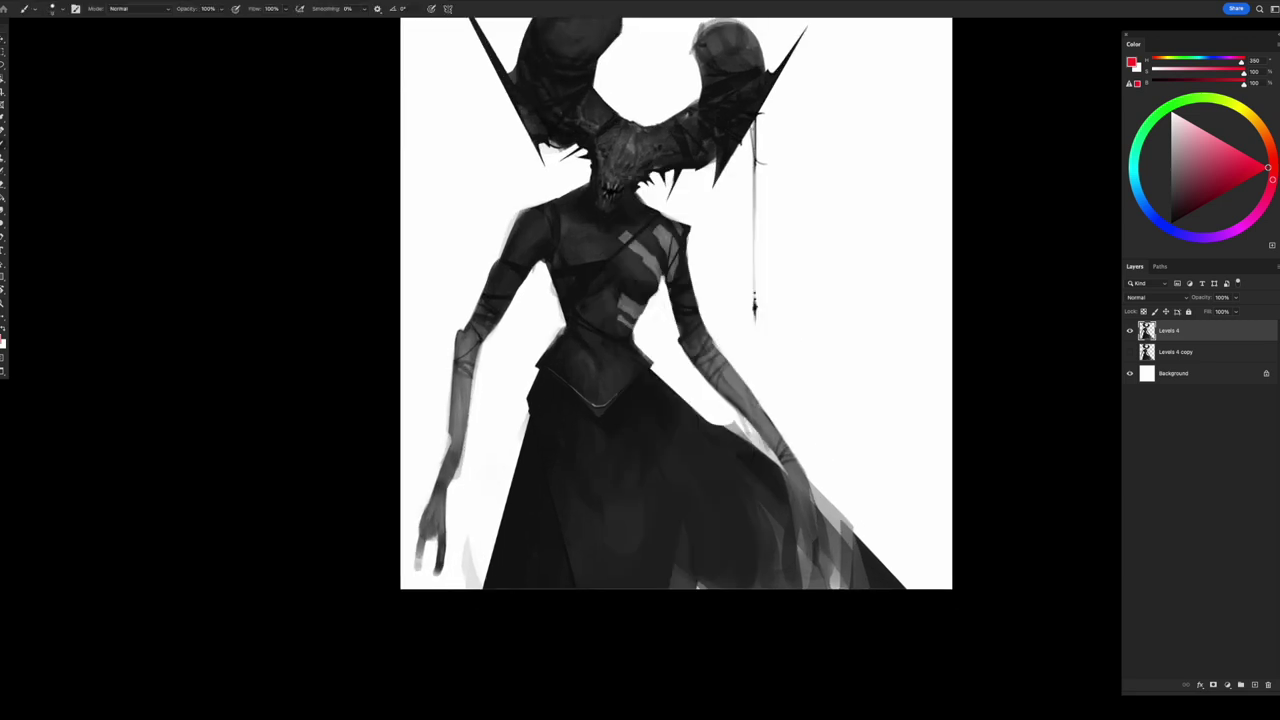
click(170, 70)
key(Tab)
text(5000)
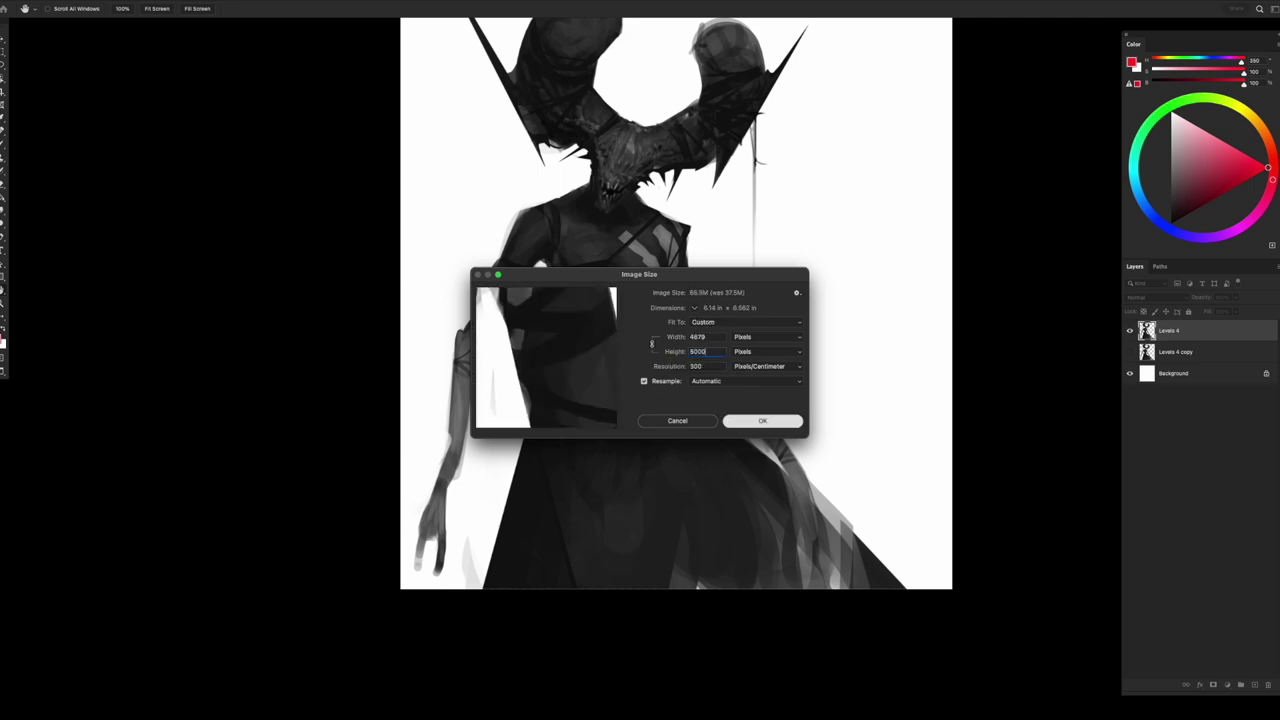
key(Return)
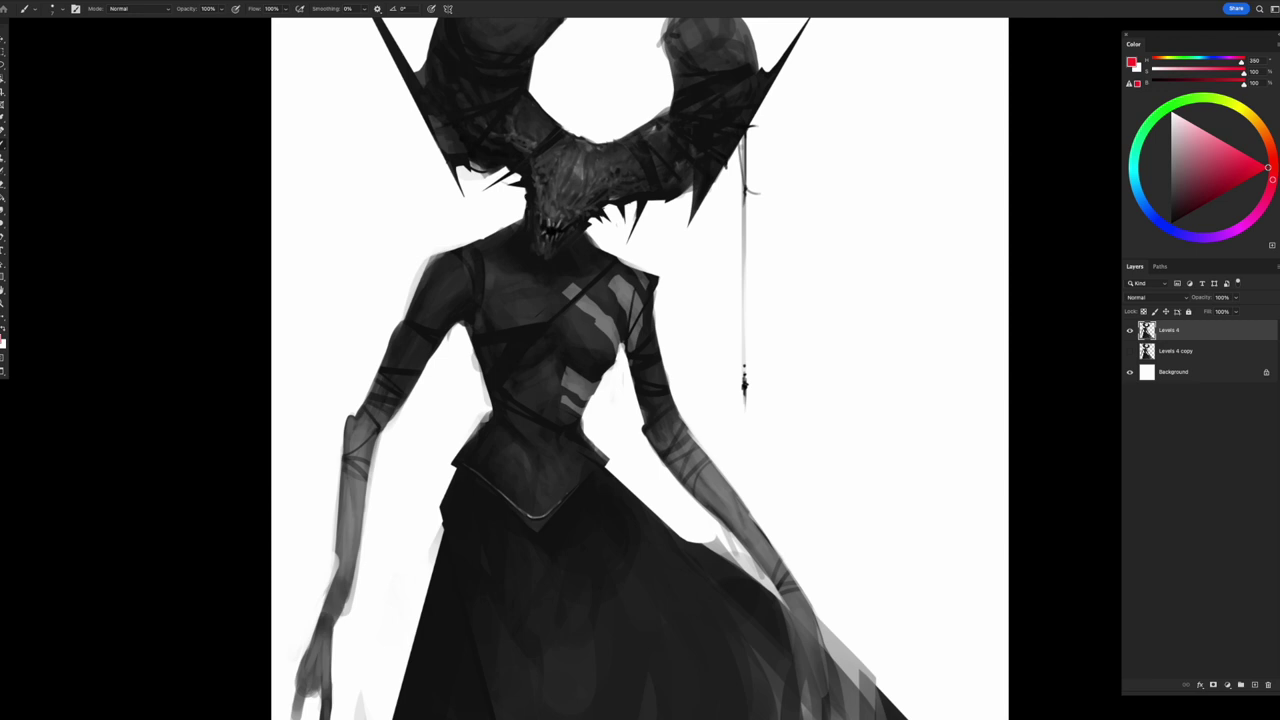
- Reset the colours, sample dark greys from the left arm and chest, and clean up the torso's left edge with a small brush and eraser
scroll(640, 370, left, 2)
key(d)
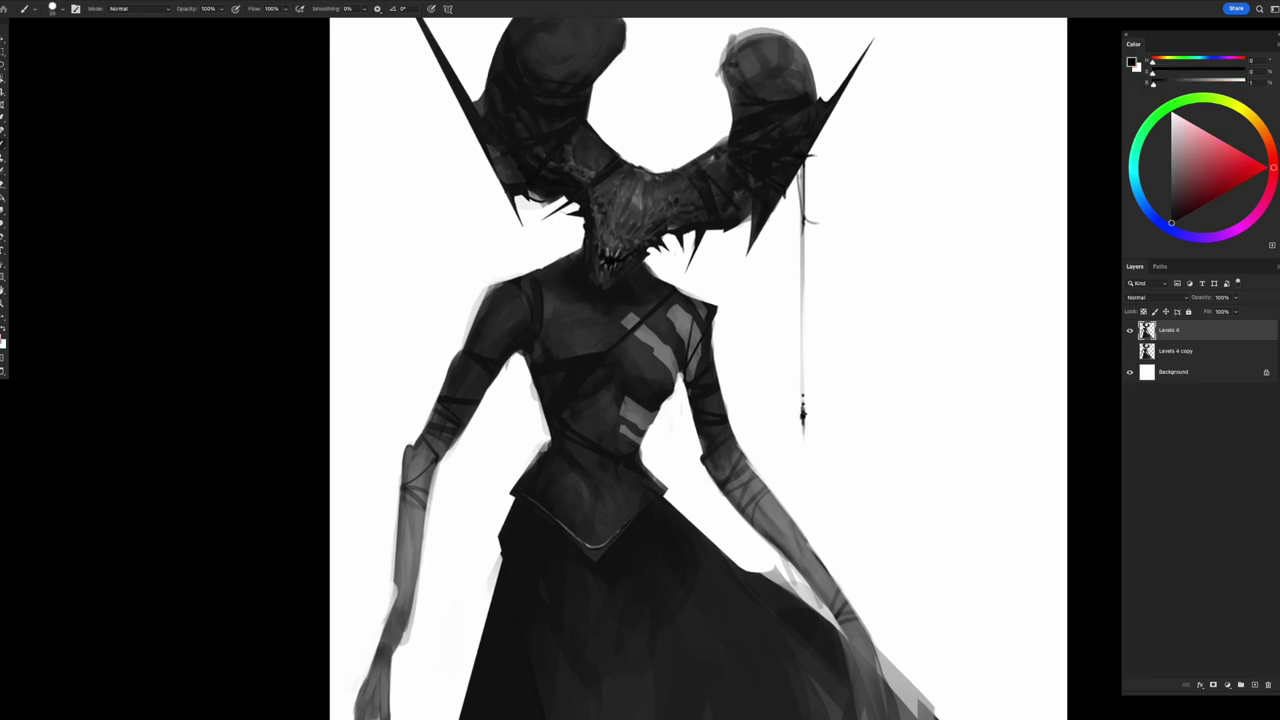
scroll(700, 370, down, 2)
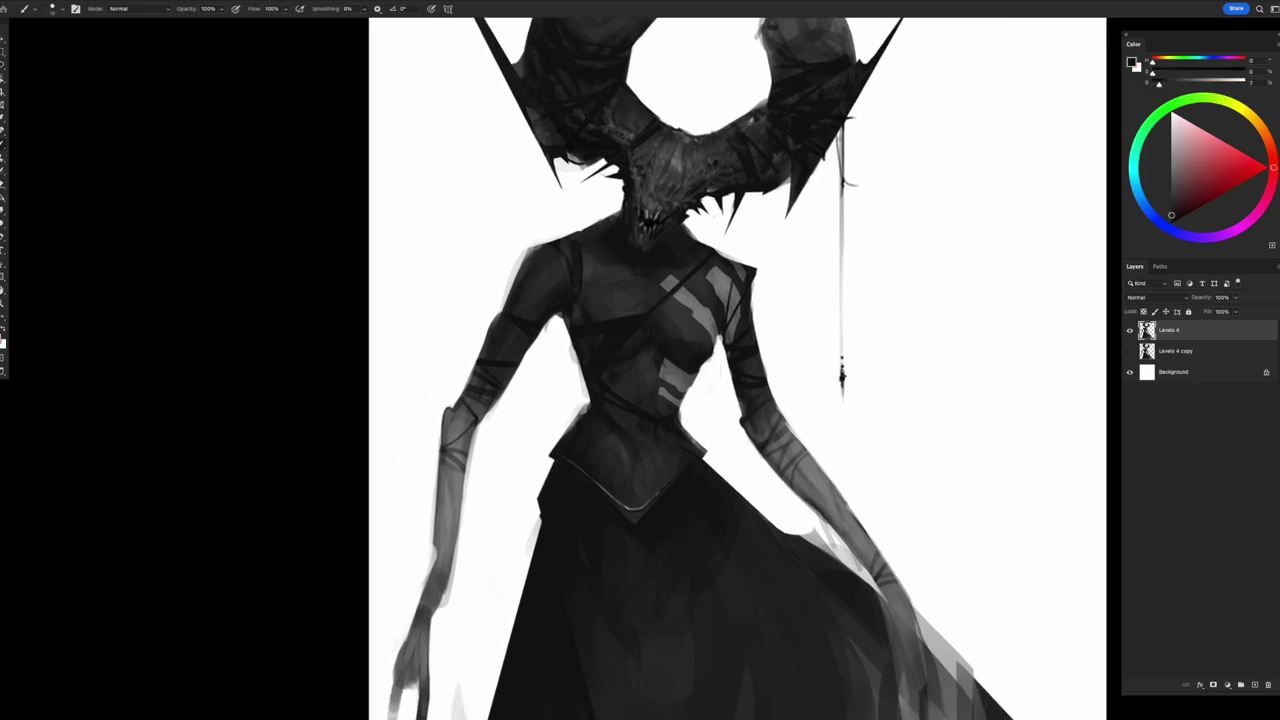
scroll(740, 370, up, 1)
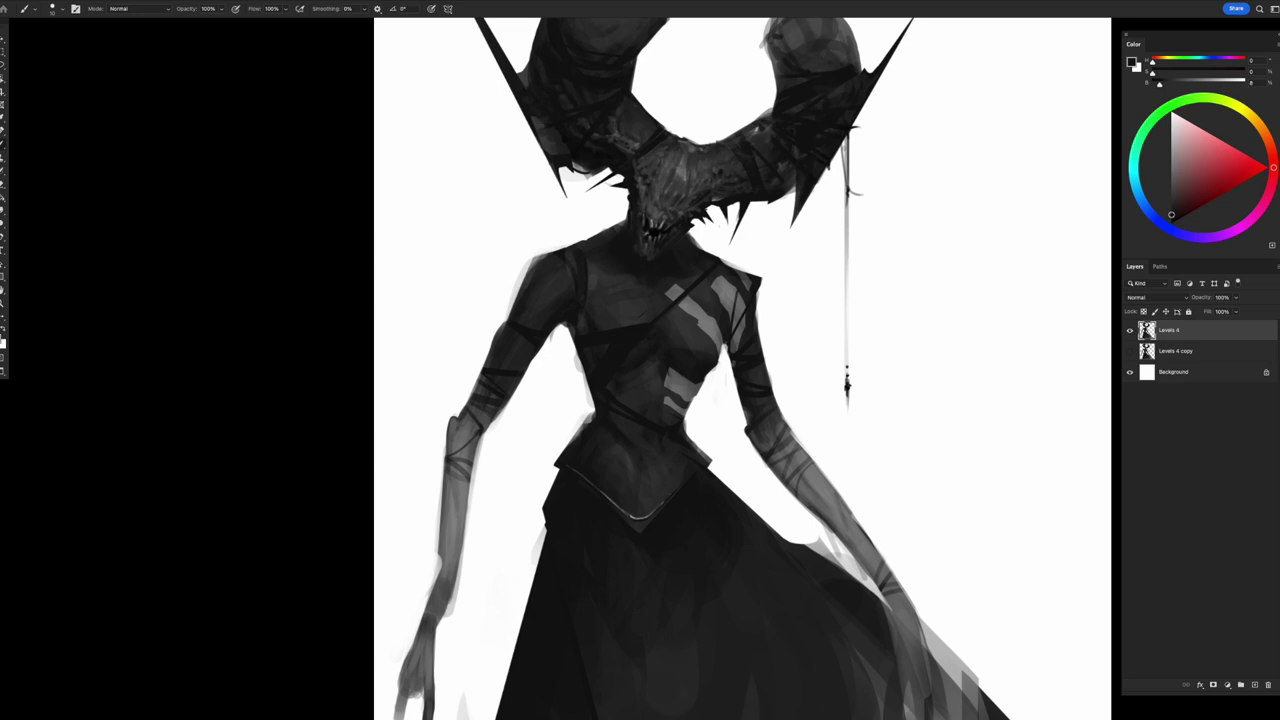
alt+click(554, 286)
key(bracketleft)
key(bracketleft)
alt+click(529, 359)
key(e)
drag(577, 358, 581, 395)
scroll(640, 360, up, 2)
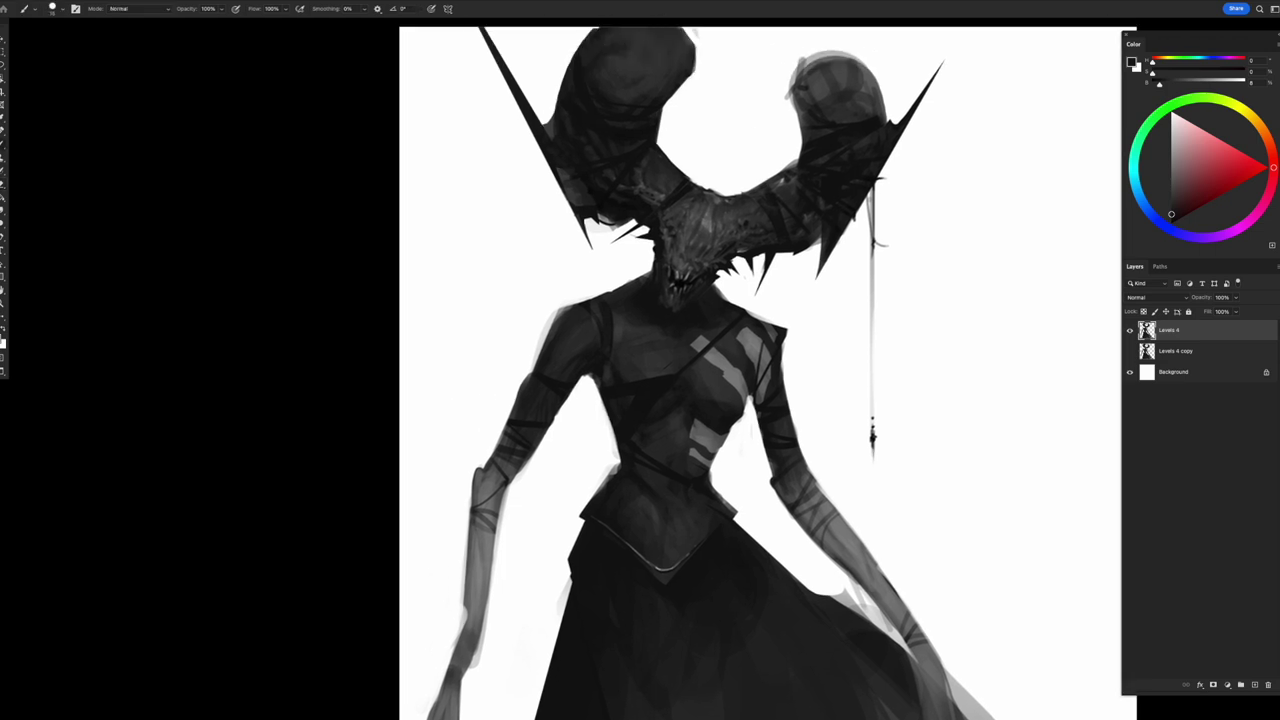
- Choose another brush, sample tones around the left shoulder, and adjust the foreground brightness to a dark grey for repainting it
key(b)
right_click(640, 180)
key(Return)
alt+click(603, 347)
click(578, 331)
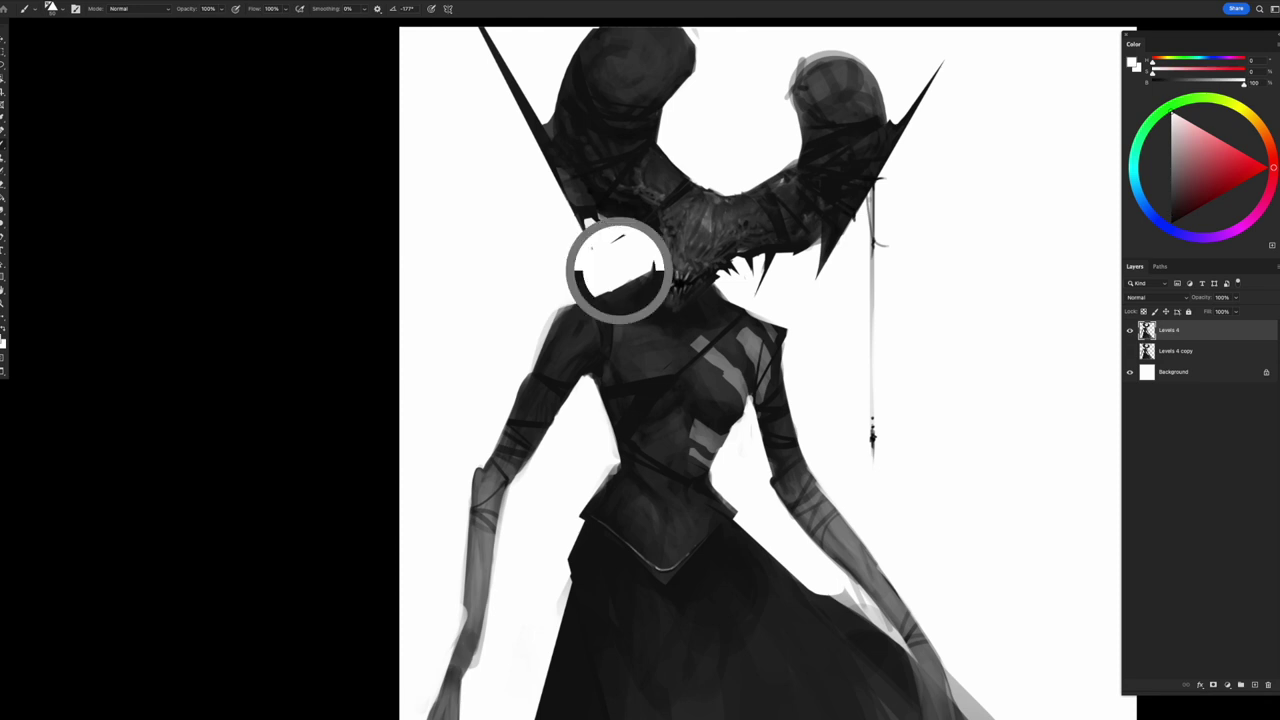
drag(1160, 84, 1168, 84)
key(x)
key(x)
key(x)
key(x)
drag(1166, 84, 1165, 84)
- Erase the soft grey paint outside the left shoulder to sharpen its silhouette
scroll(790, 370, left, 2)
key(e)
drag(592, 304, 624, 239)
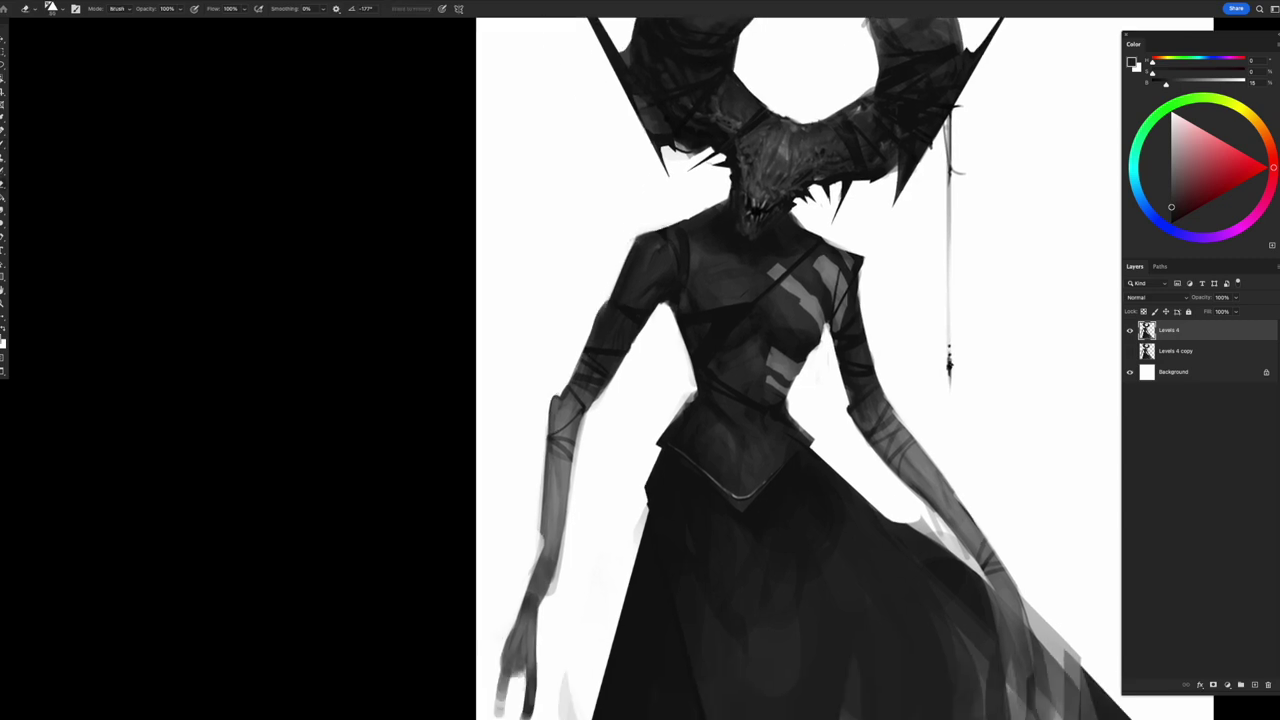
- Refine the left arm's silhouette with brush, eraser and lasso, and add a pointed spike at the elbow
key(b)
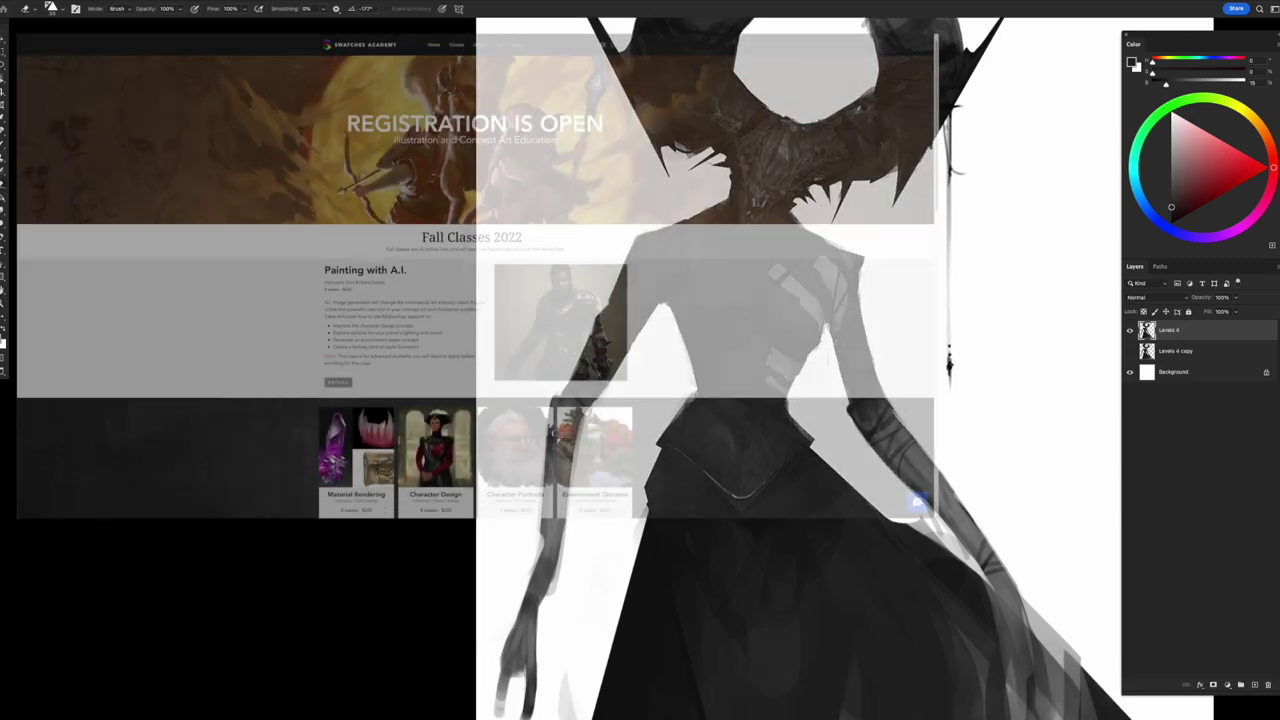
key(e)
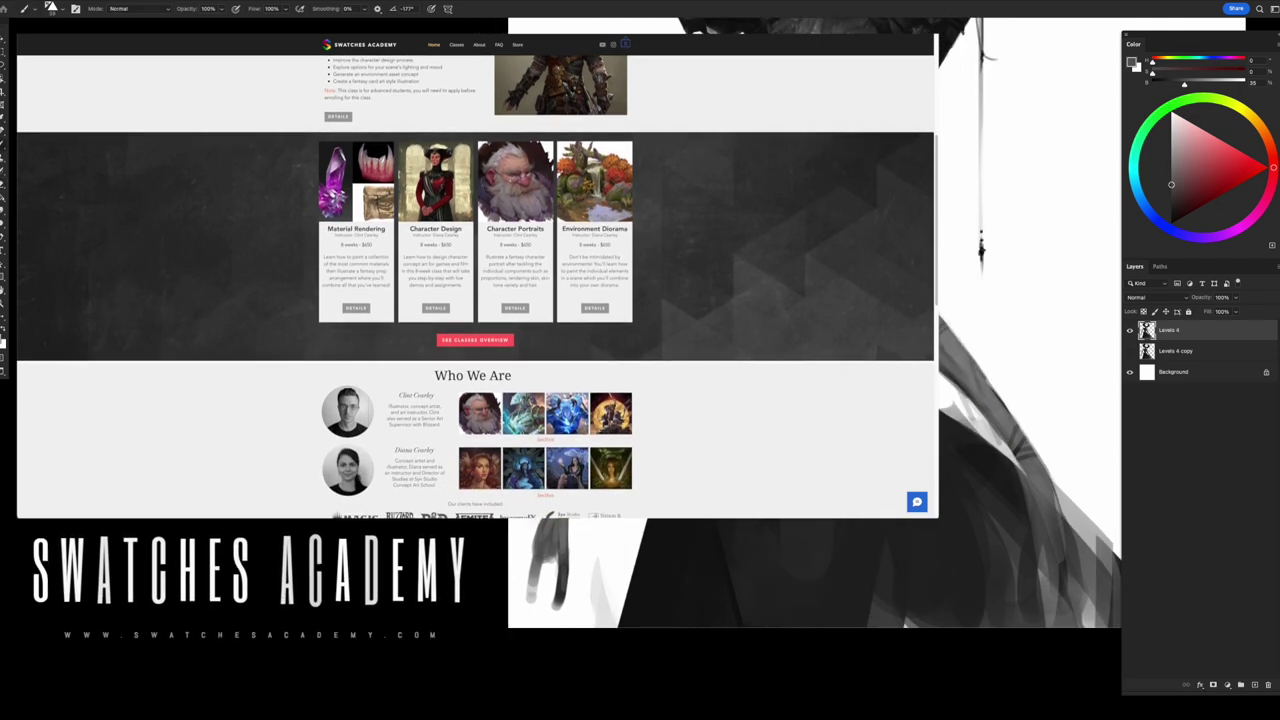
key(l)
key(b)
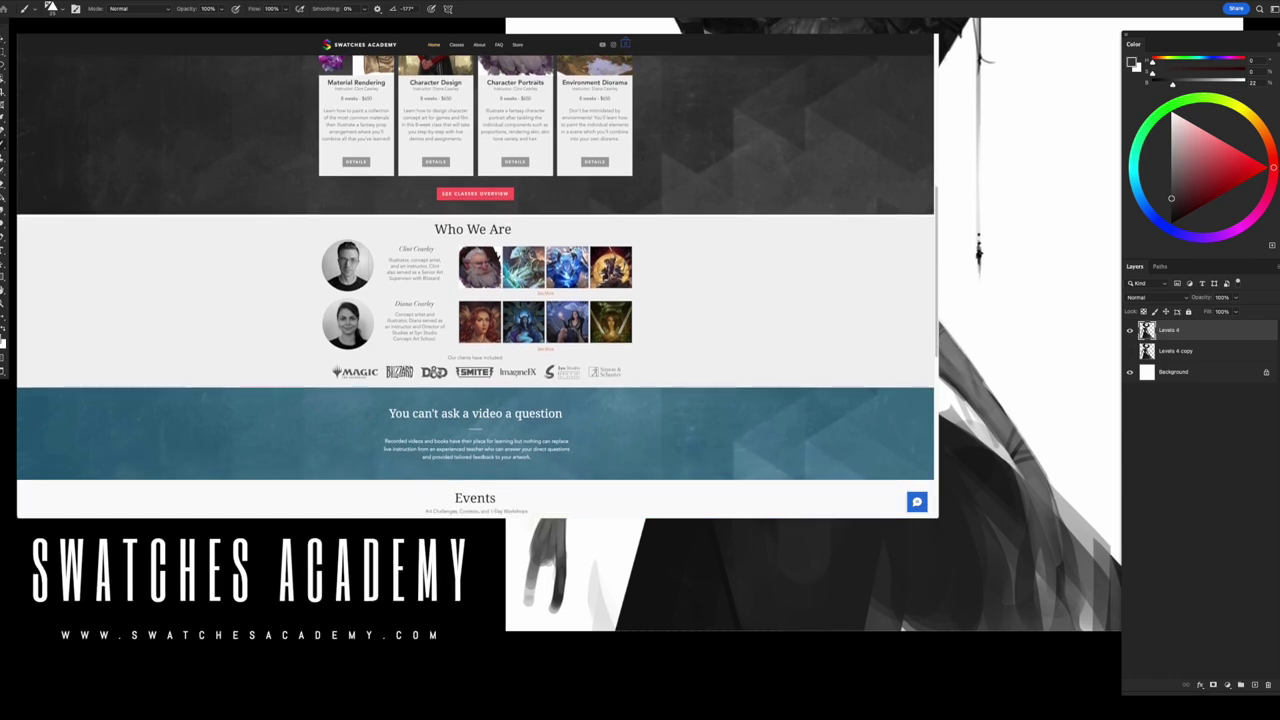
key(l)
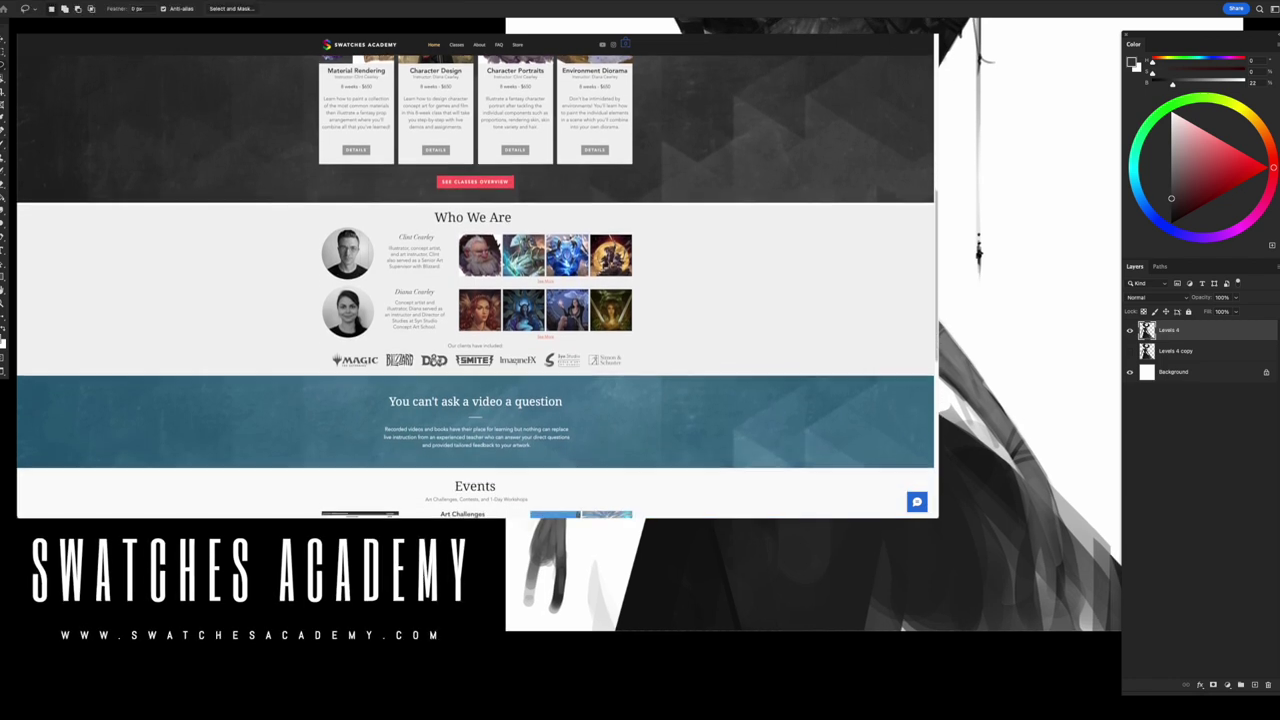
key(b)
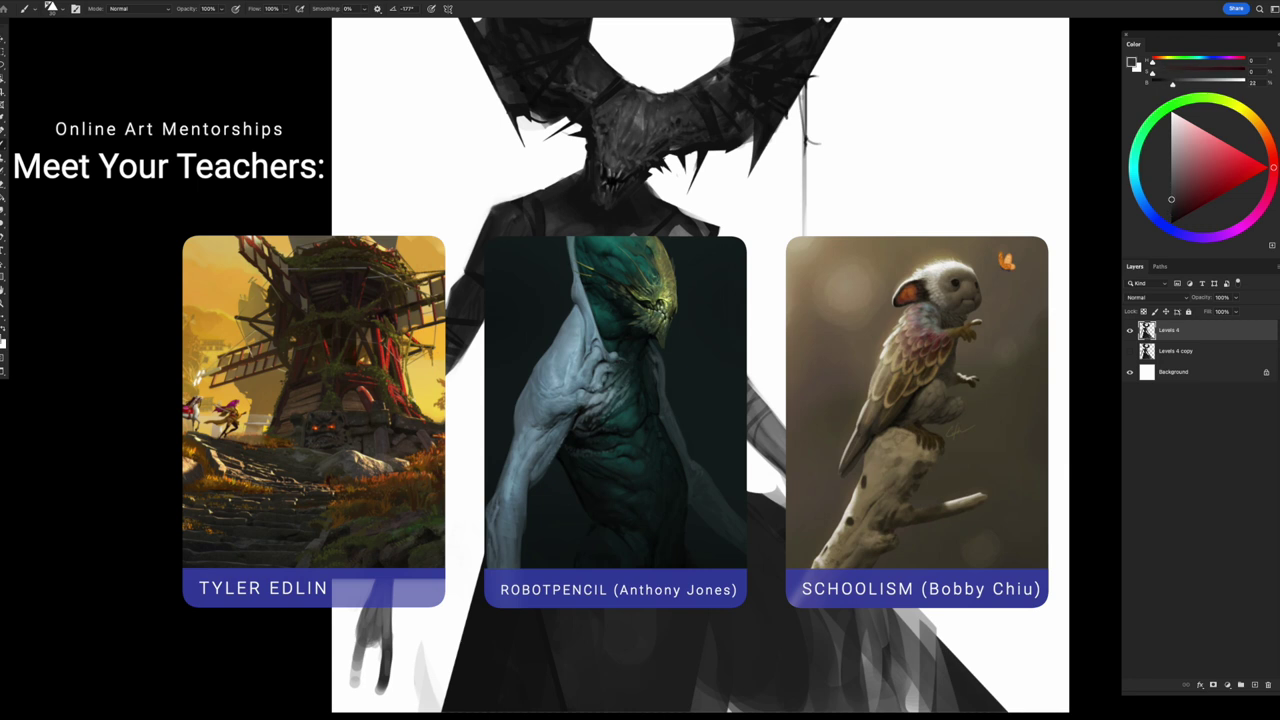
right_click(574, 166)
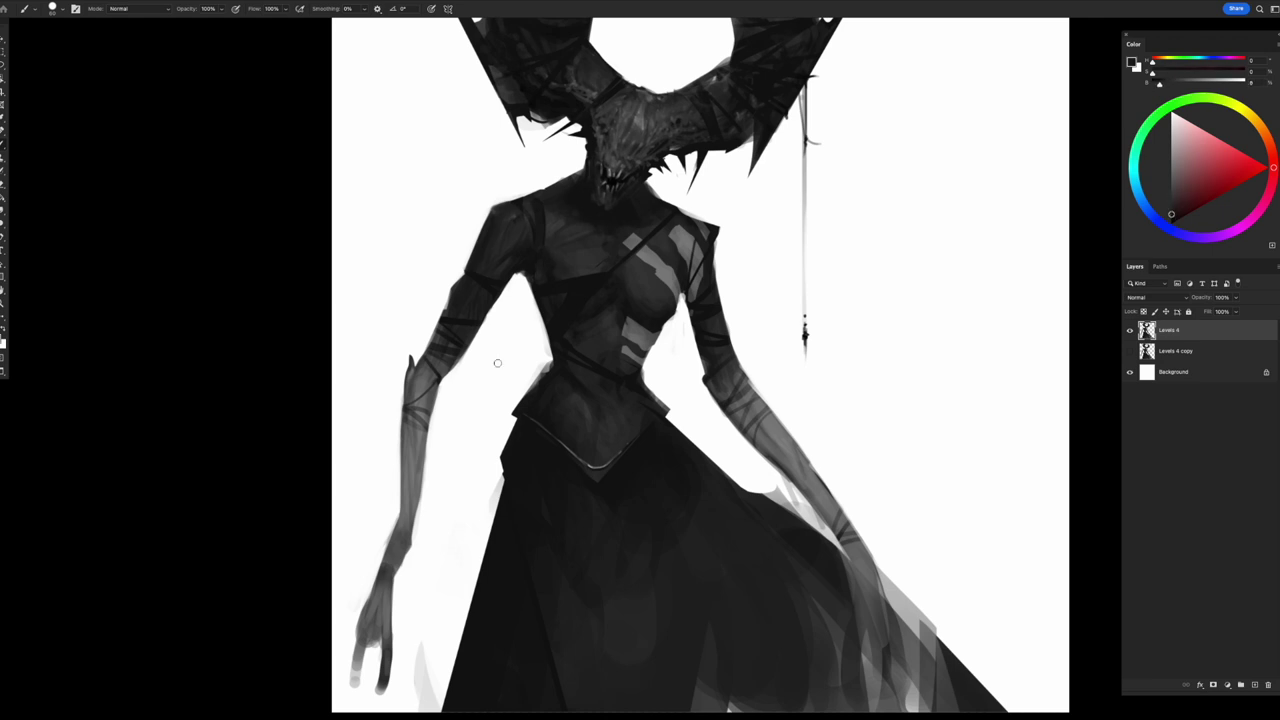
- Paint form shading on the chest using several different dark greys
click(1171, 198)
click(1171, 215)
click(1171, 199)
click(1171, 178)
click(1171, 196)
click(1171, 210)
- Add a new layer above Levels 4, set it to Multiply, and sample a mid grey from the light chest wrappings
key(ctrl+shift+alt+n)
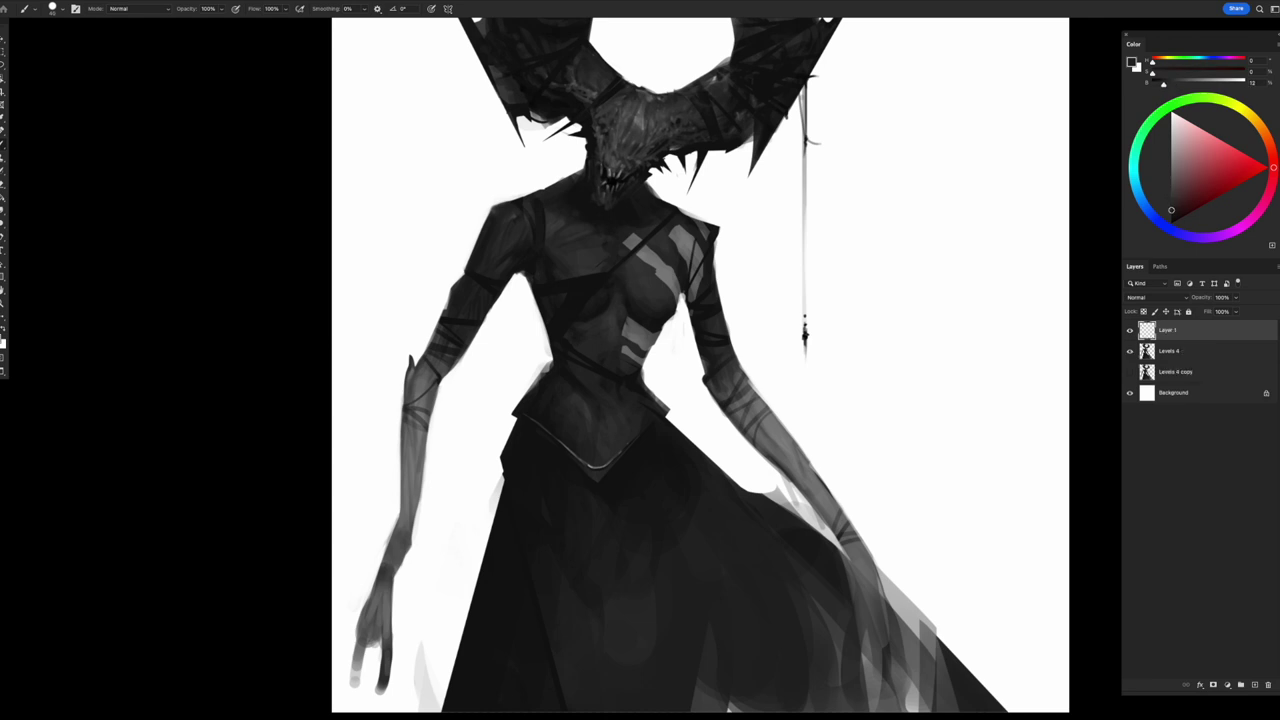
click(1155, 297)
click(1150, 344)
alt+click(651, 271)
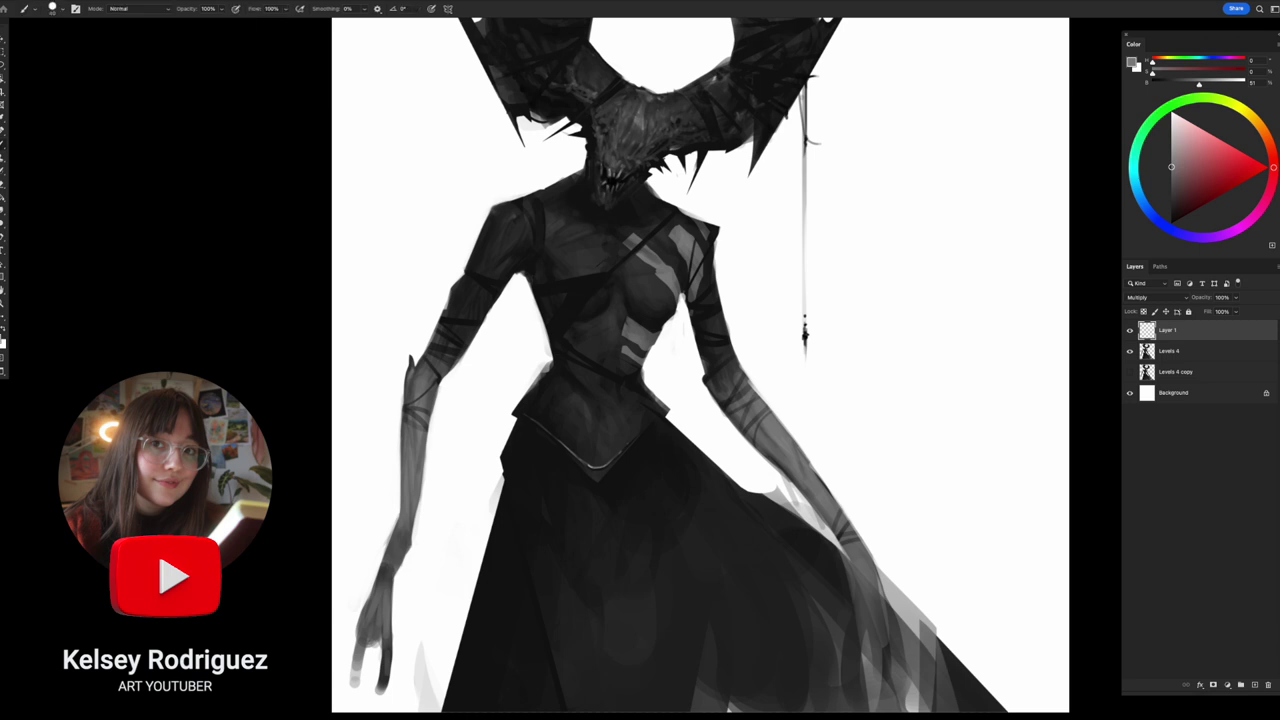
- Build up and trim shading over the chest wrappings on the Multiply layer, and merge it down into Levels 4
key(e)
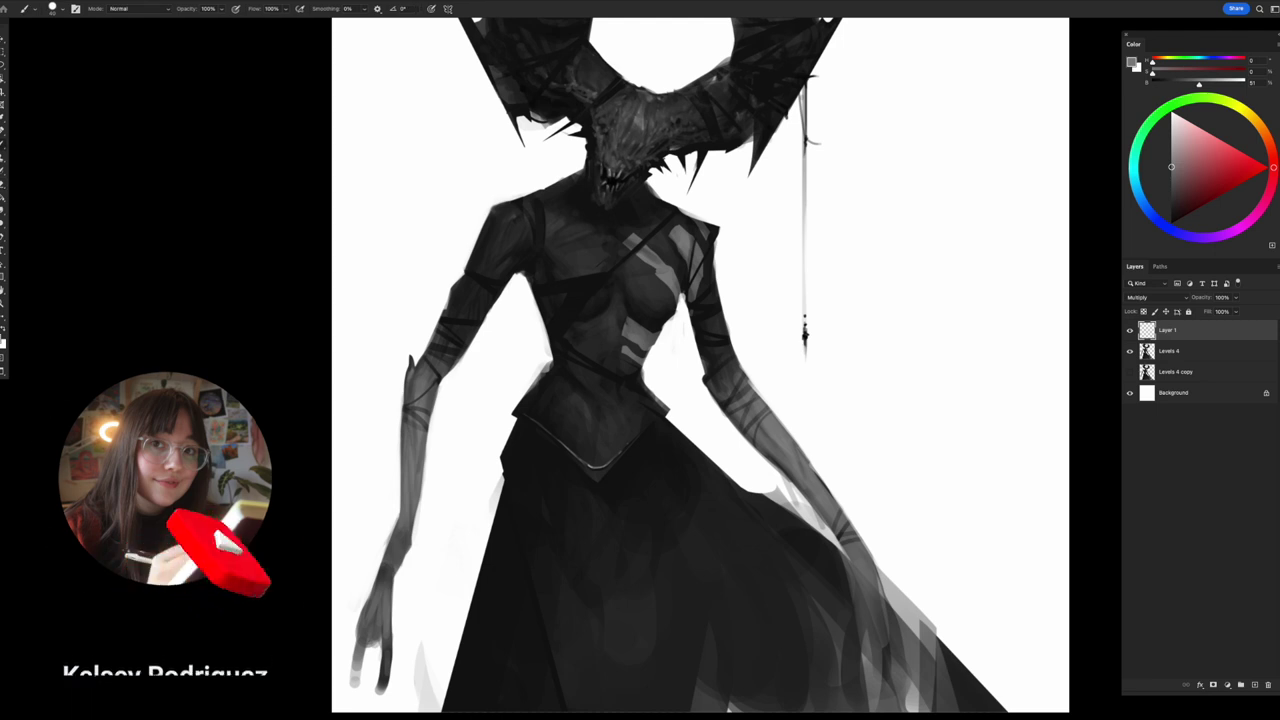
key(b)
key(e)
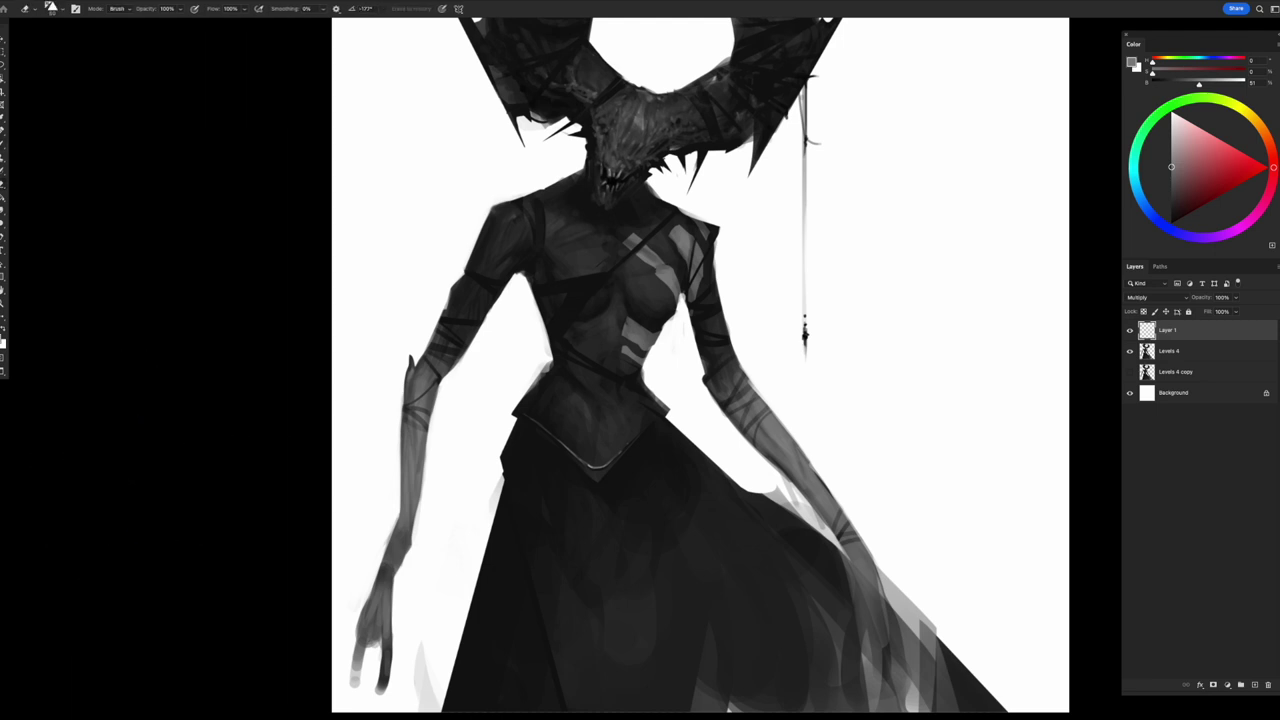
scroll(700, 368, up, 1)
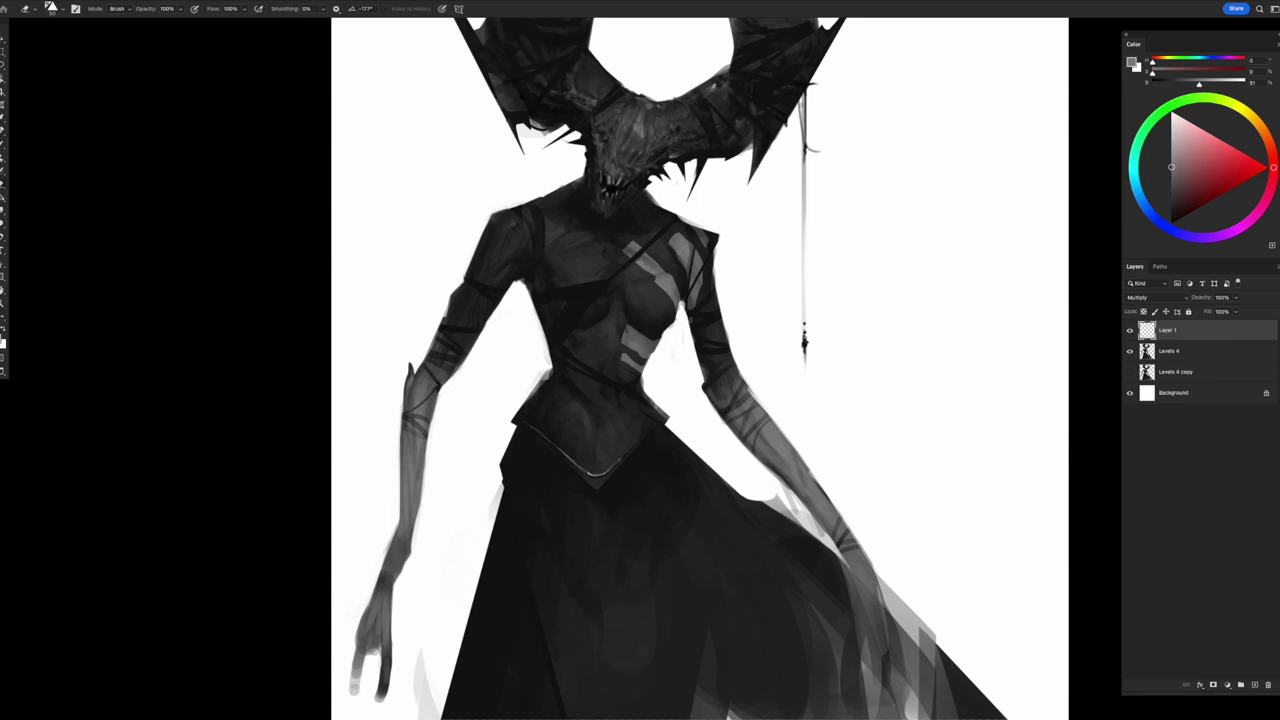
key(b)
key(e)
key(b)
key(e)
key(b)
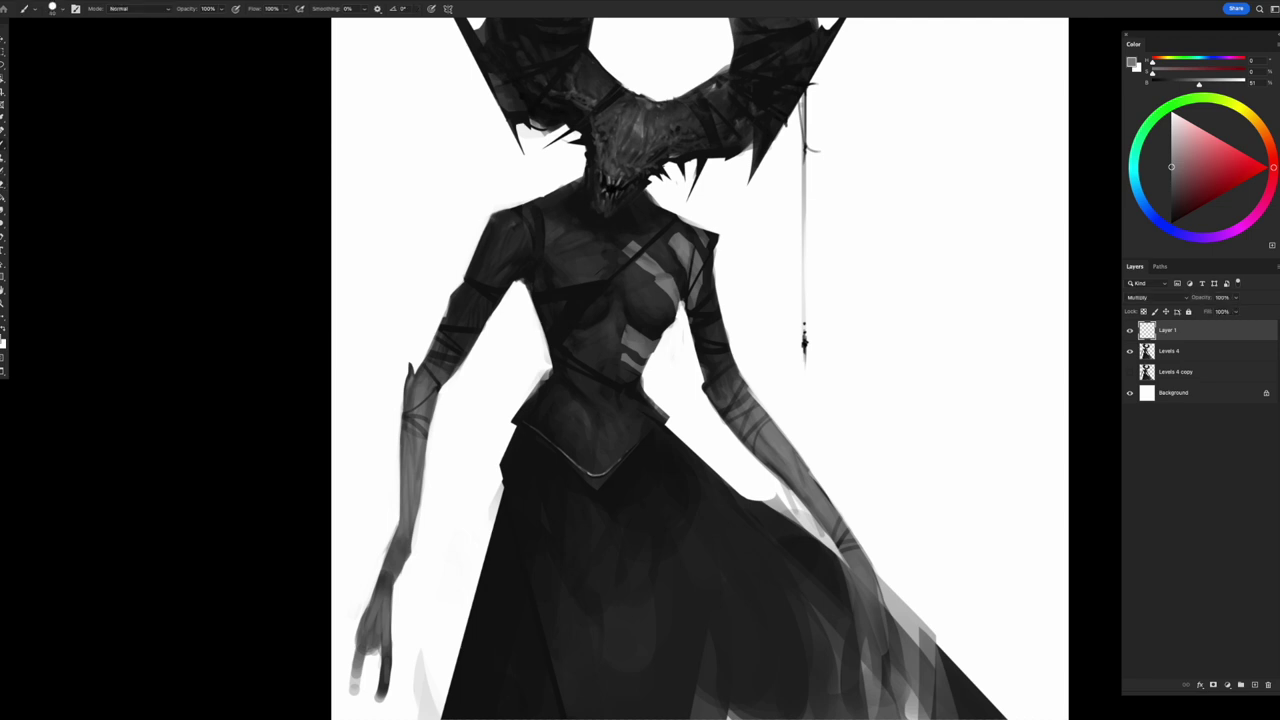
key(ctrl+e)
- Sample dark greys from the torso and smooth the shading of the waist and corset
alt+click(618, 308)
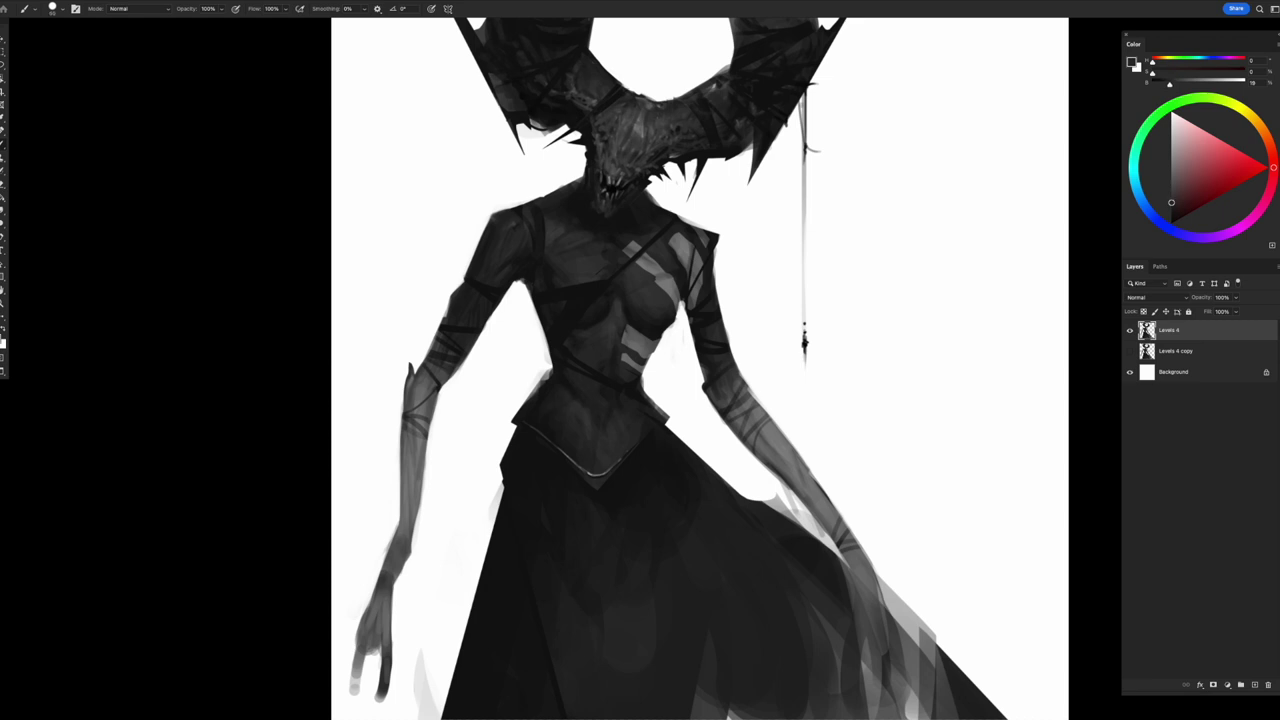
alt+click(585, 392)
key(e)
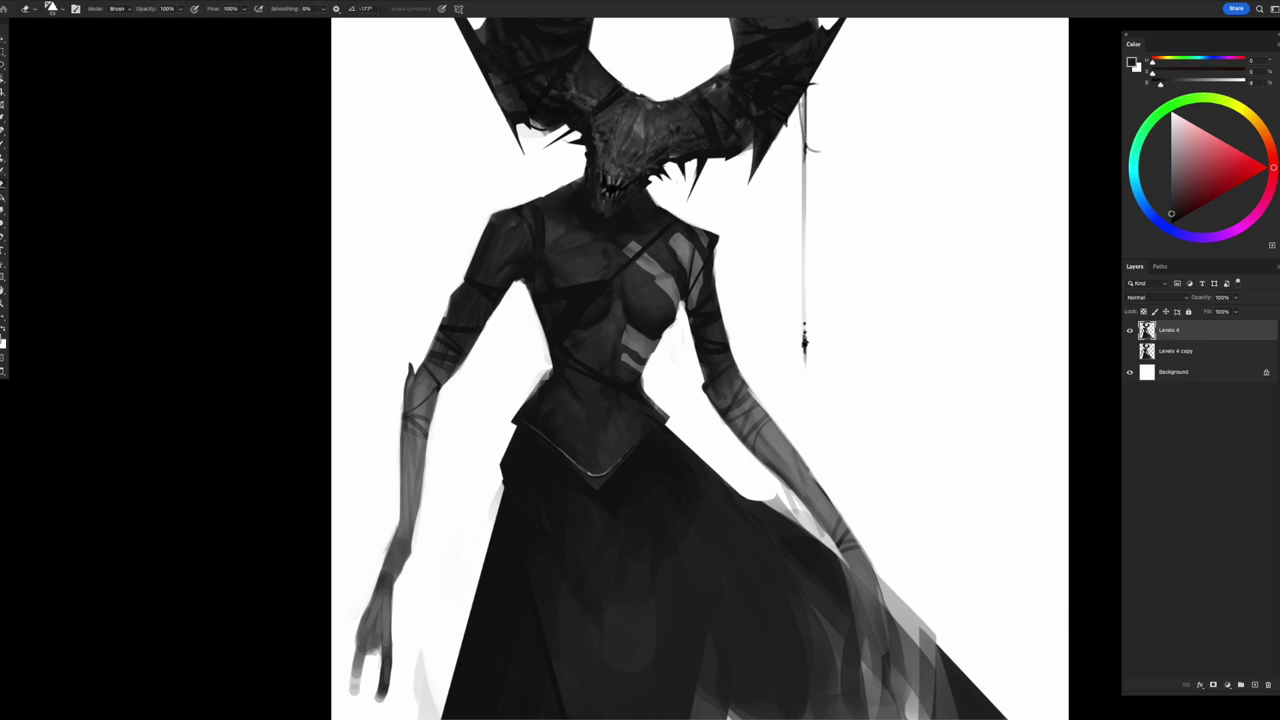
key(b)
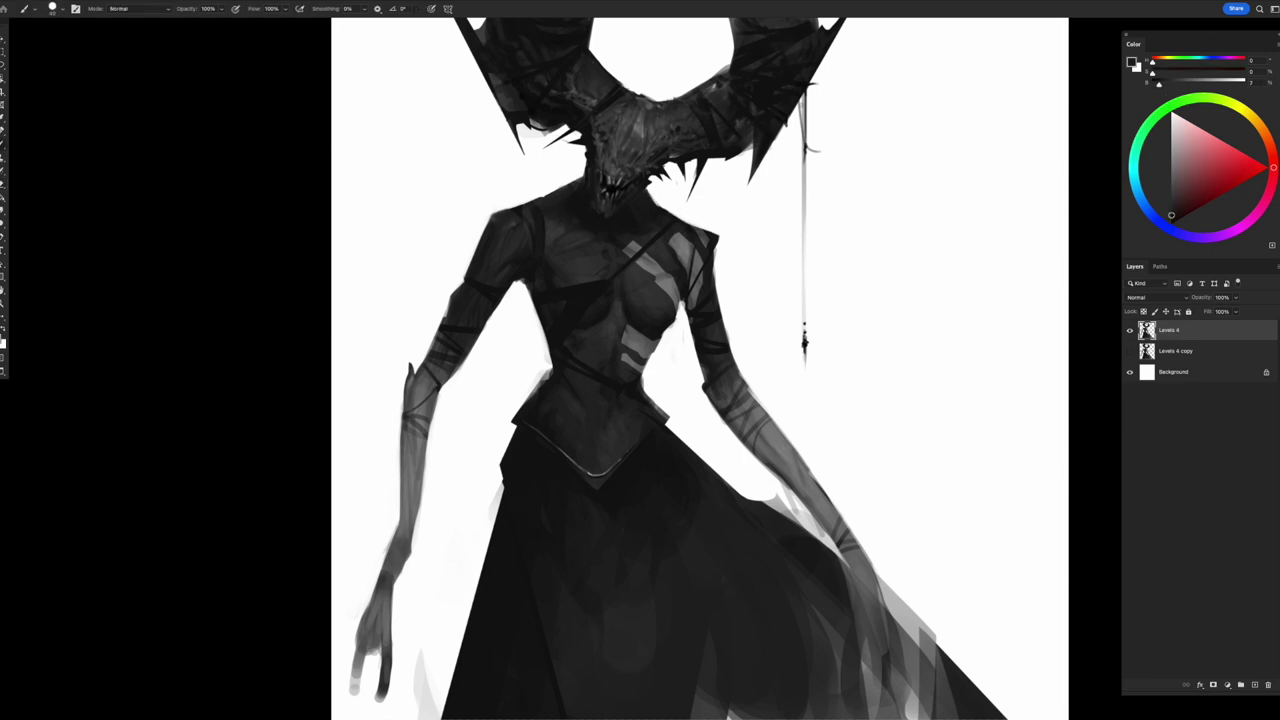
- Sample a dark grey beside the right elbow and paint a pointed spike there
key(ctrl+minus)
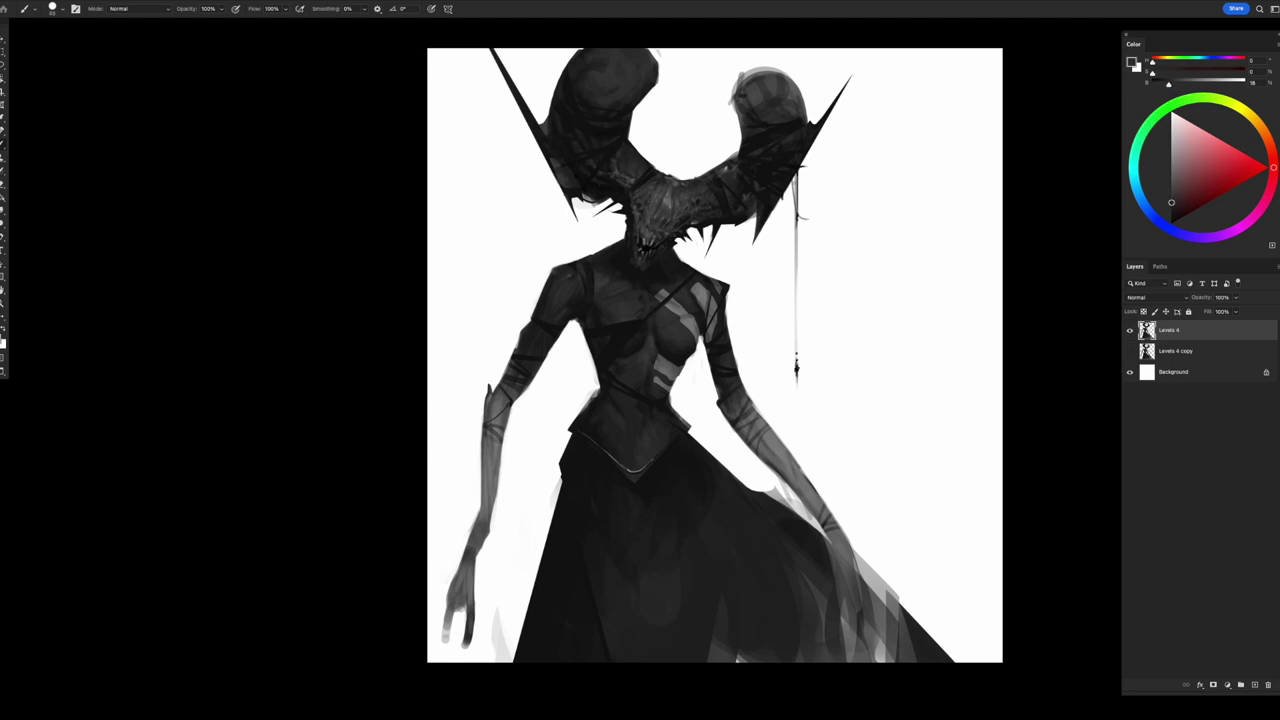
scroll(714, 355, down, 2)
scroll(714, 355, right, 2)
key(l)
key(b)
alt+click(656, 358)
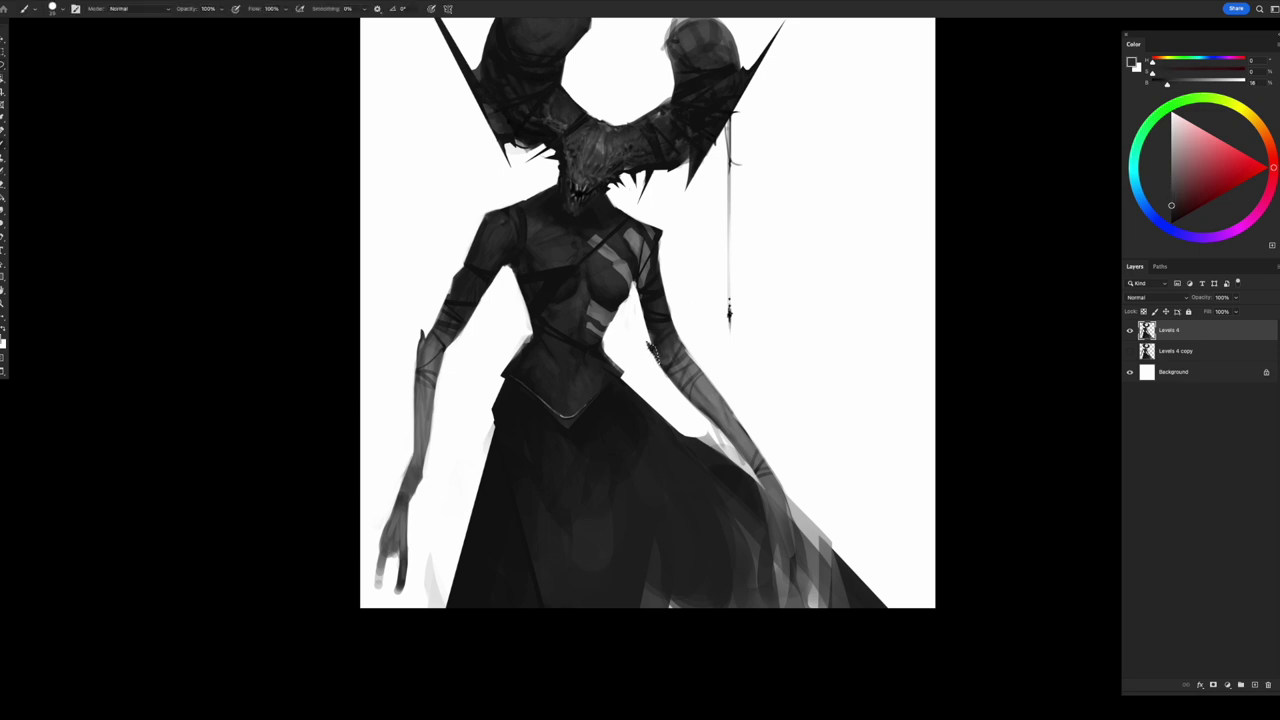
- Erase the stray light paint along the skirt's right edge, from the fold by the forearm to the hem, and tidy that contour
key(e)
mouse_move(714, 428)
mouse_down()
mouse_move(744, 462)
mouse_move(708, 436)
mouse_up()
drag(786, 494, 880, 606)
key(b)
drag(640, 360, 786, 227)
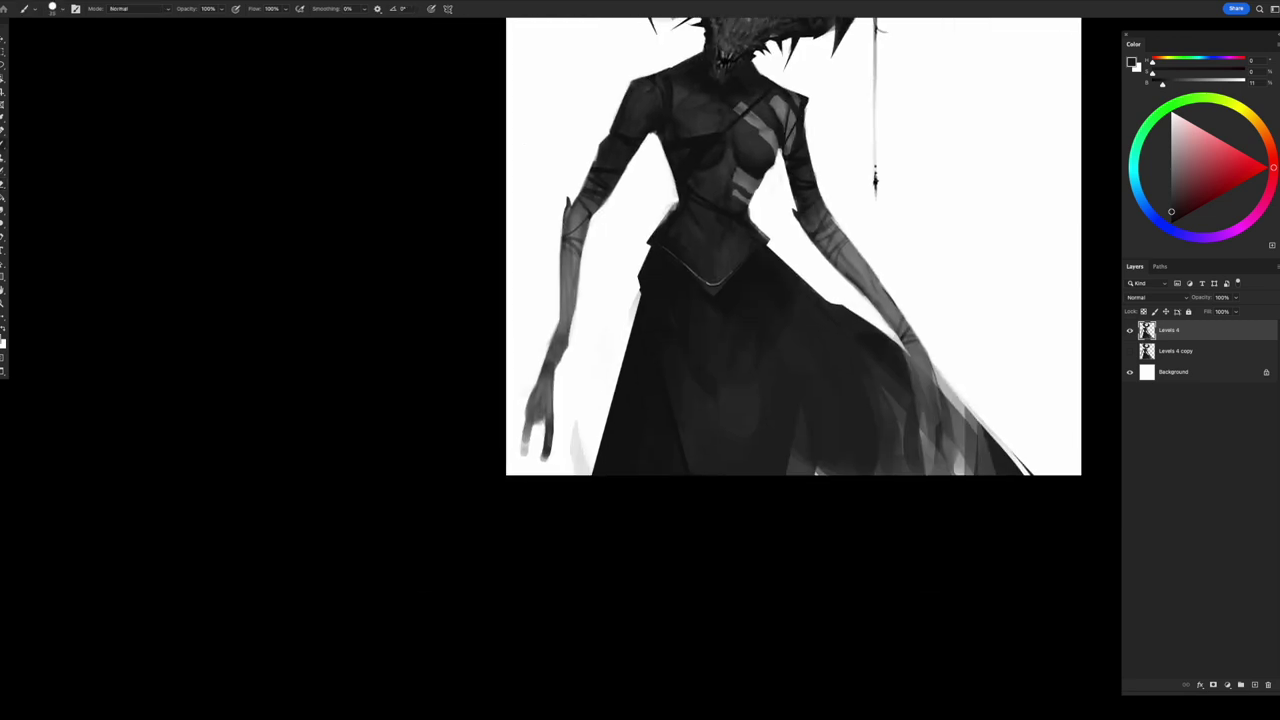
key(Tab)
key(Tab)
key(Tab)
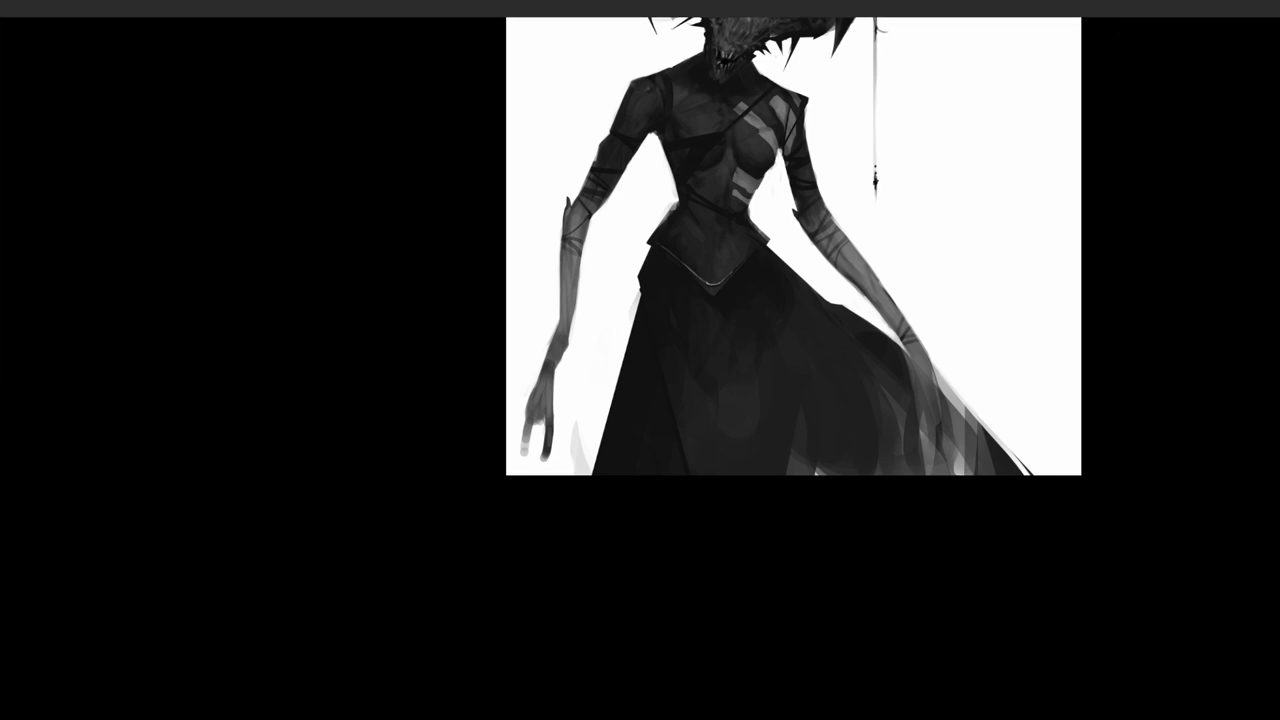
key(Tab)
drag(640, 360, 521, 495)
key(Tab)
key(Tab)
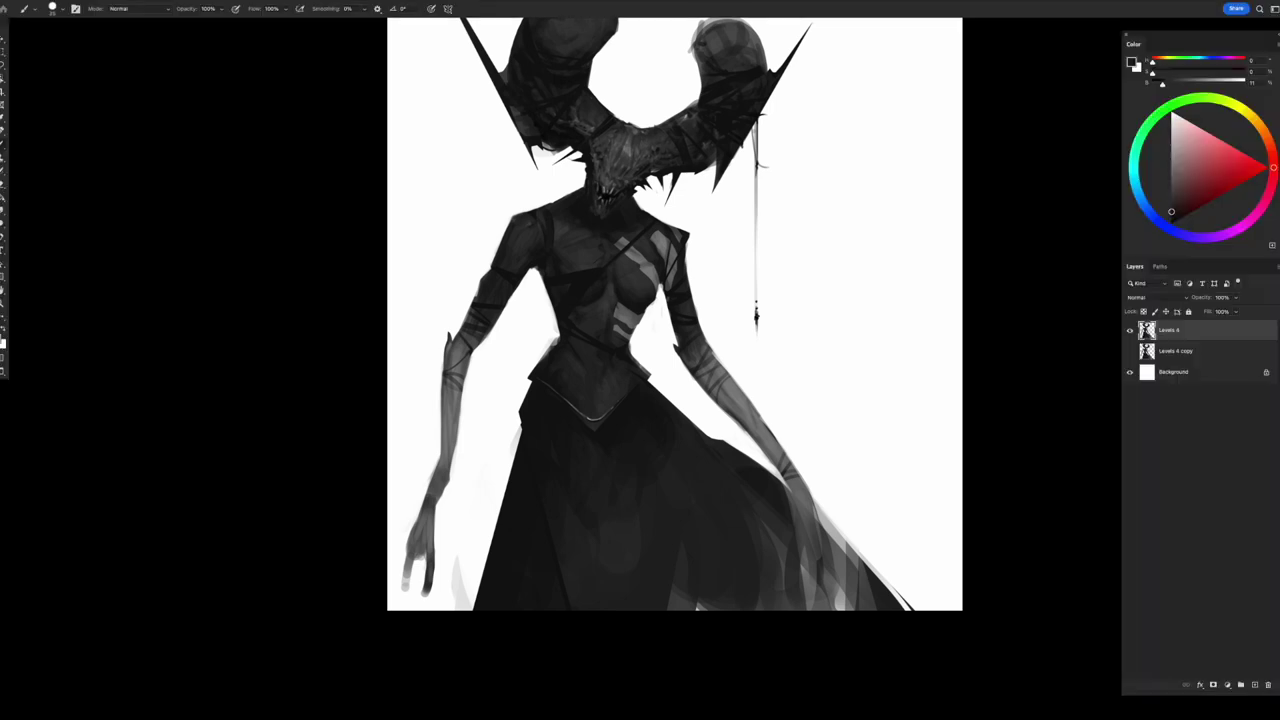
- Add a Multiply layer clipped to Levels 4 and begin shading the figure with varying small brush sizes
key(ctrl+shift+alt+n)
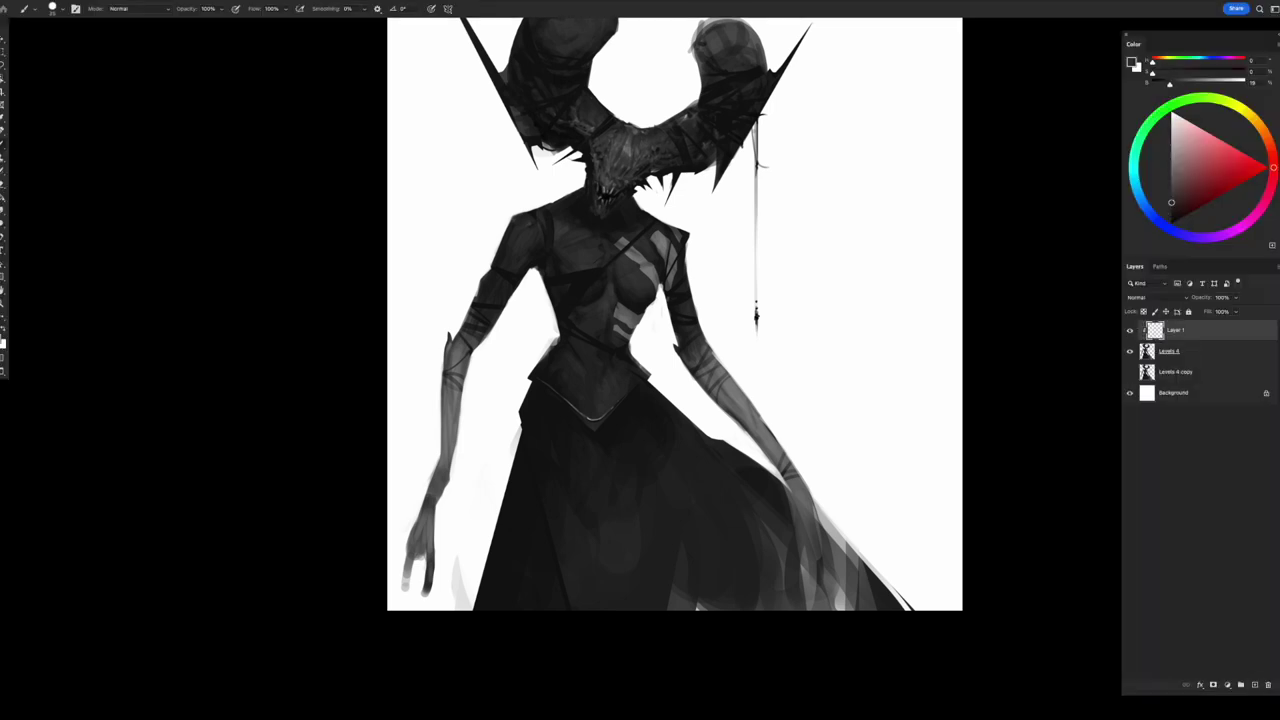
key(shift+alt+m)
key(bracketleft)
key(bracketright)
key(bracketleft)
key(bracketright)
key(bracketleft)
key(bracketright)
key(bracketright)
key(bracketleft)
key(bracketright)
key(bracketleft)
key(bracketleft)
key(bracketright)
key(bracketleft)
drag(675, 400, 741, 357)
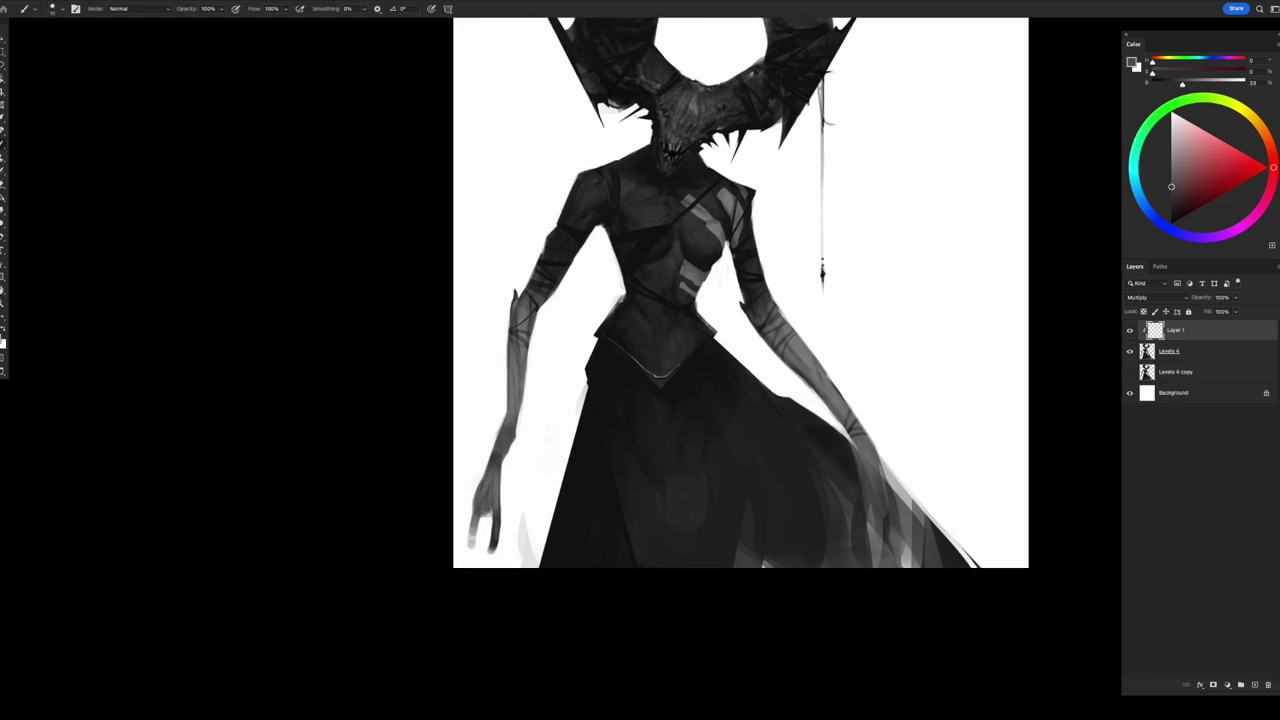
- Refine the arm shading on the clipped Multiply layer, alternating between eraser and a larger brush
key(e)
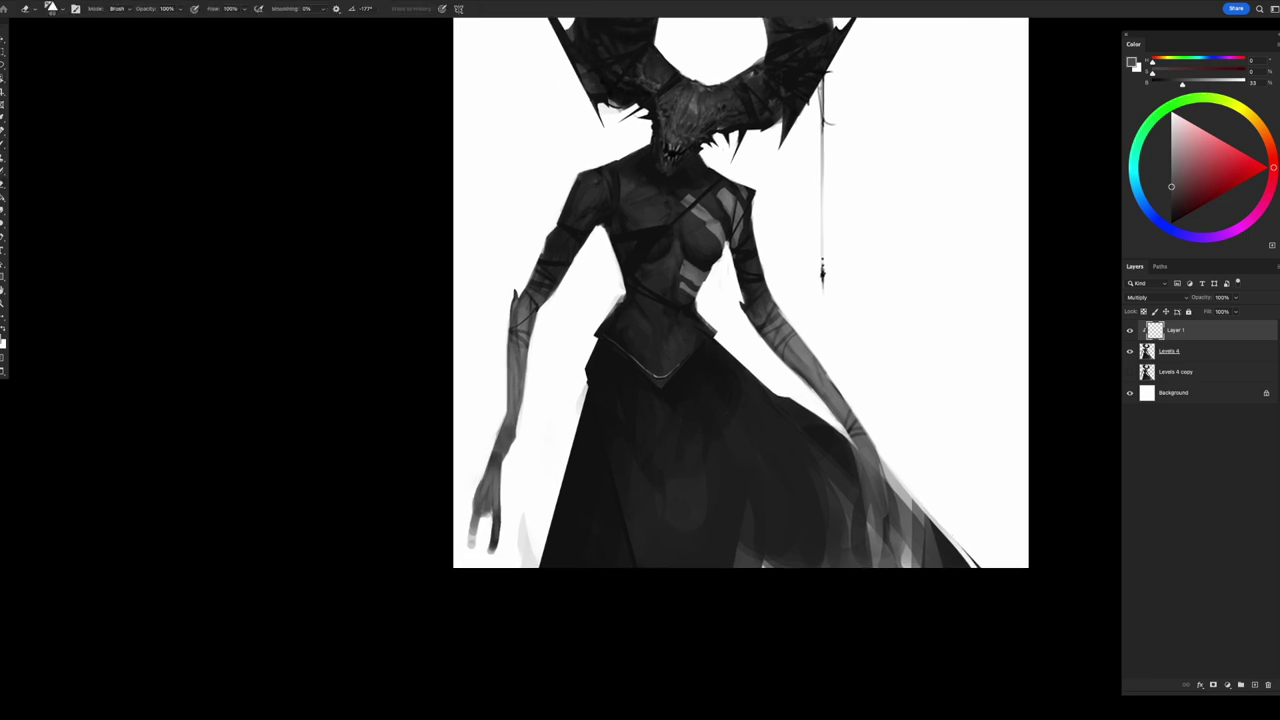
key(b)
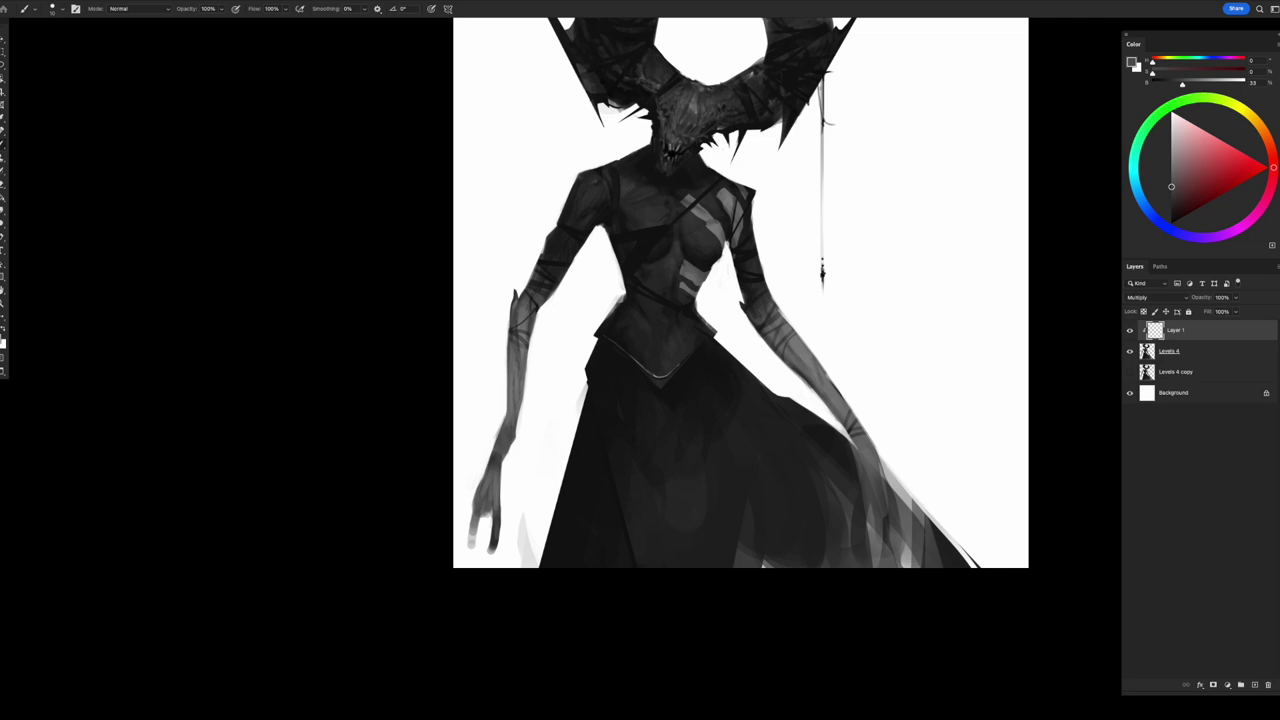
key(e)
key(b)
key(bracketright)
key(bracketright)
key(bracketright)
key(e)
key(b)
scroll(741, 293, down, 1)
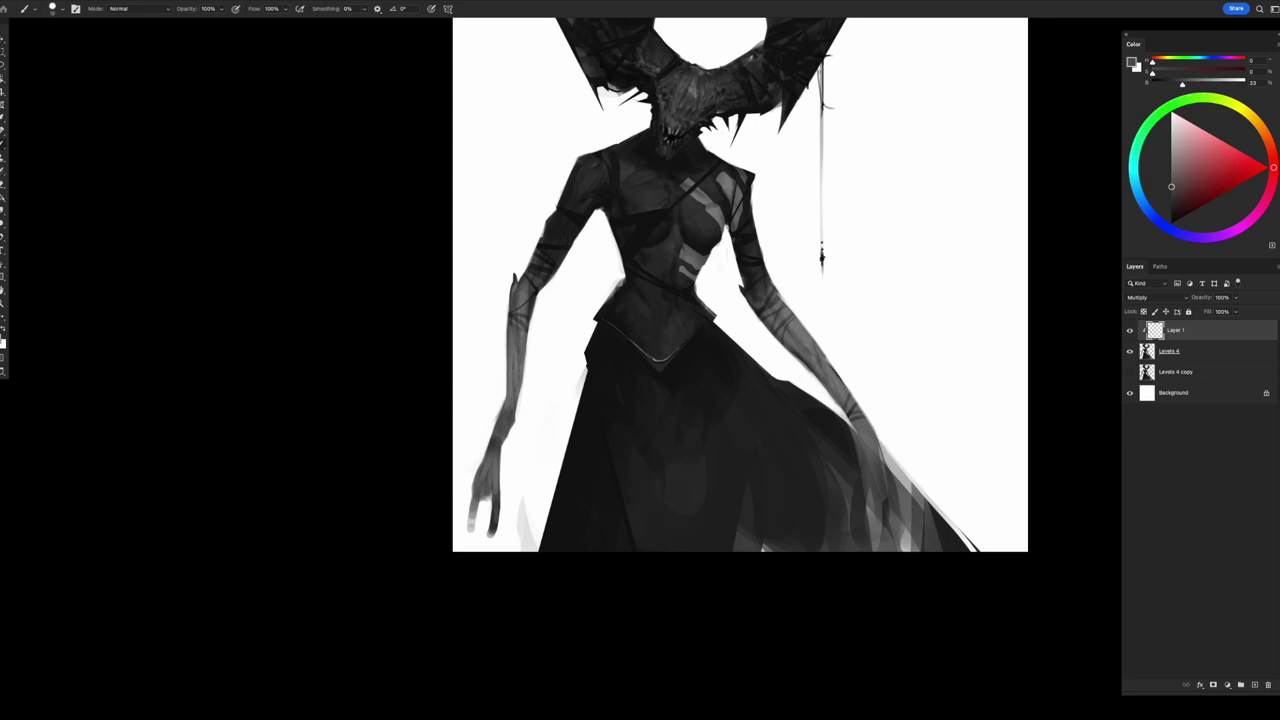
- Enlarge the brush and paint shadow strokes over the right wrist and hand on the clipped Multiply layer
key(bracketright)
scroll(744, 284, down, 3)
key(bracketright)
key(bracketright)
drag(868, 386, 886, 424)
drag(856, 336, 866, 352)
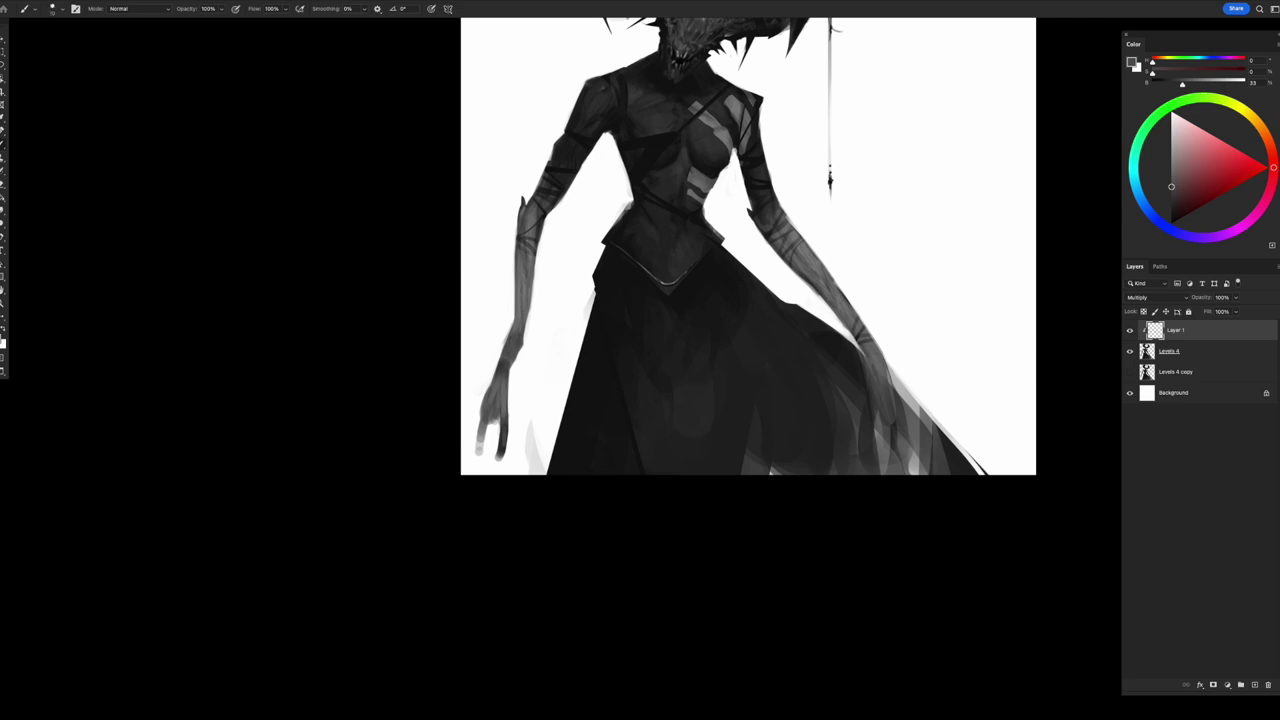
- Adjust the brush size and paint shadow strokes down the slim forearm hanging beside the skirt on the clipped Multiply layer
scroll(748, 245, up, 3)
scroll(803, 308, up, 1)
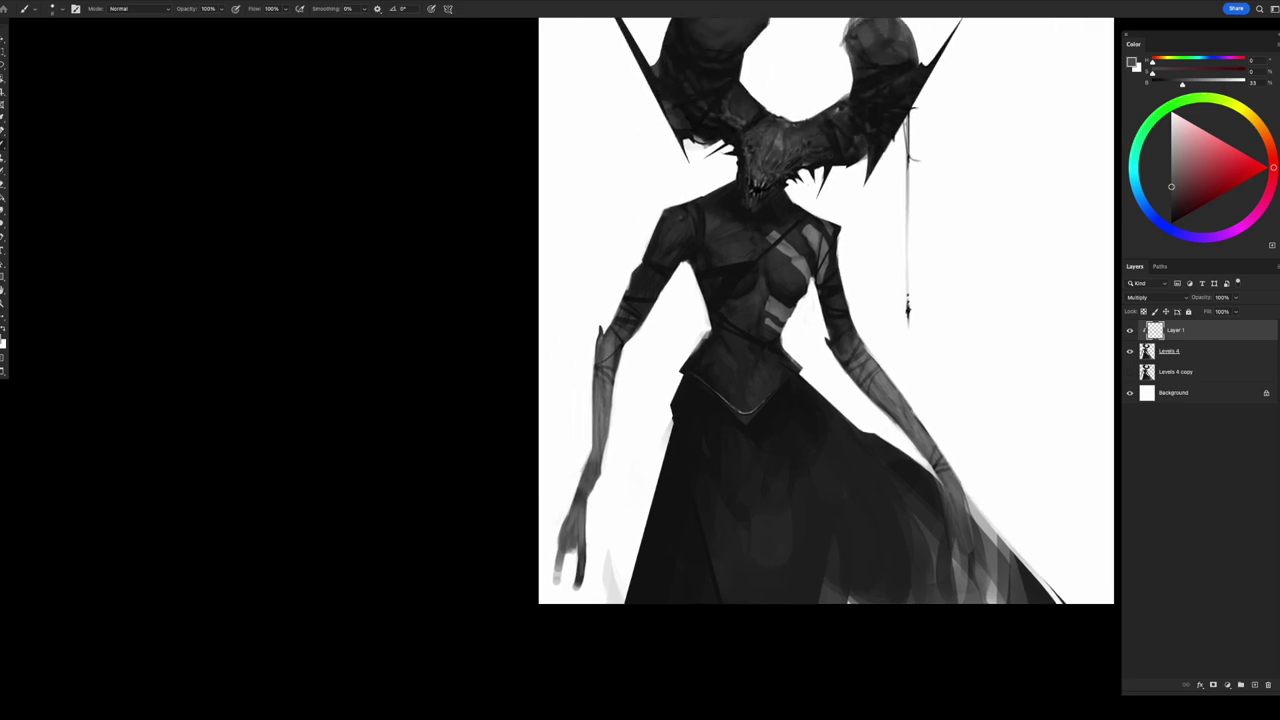
scroll(830, 310, down, 1)
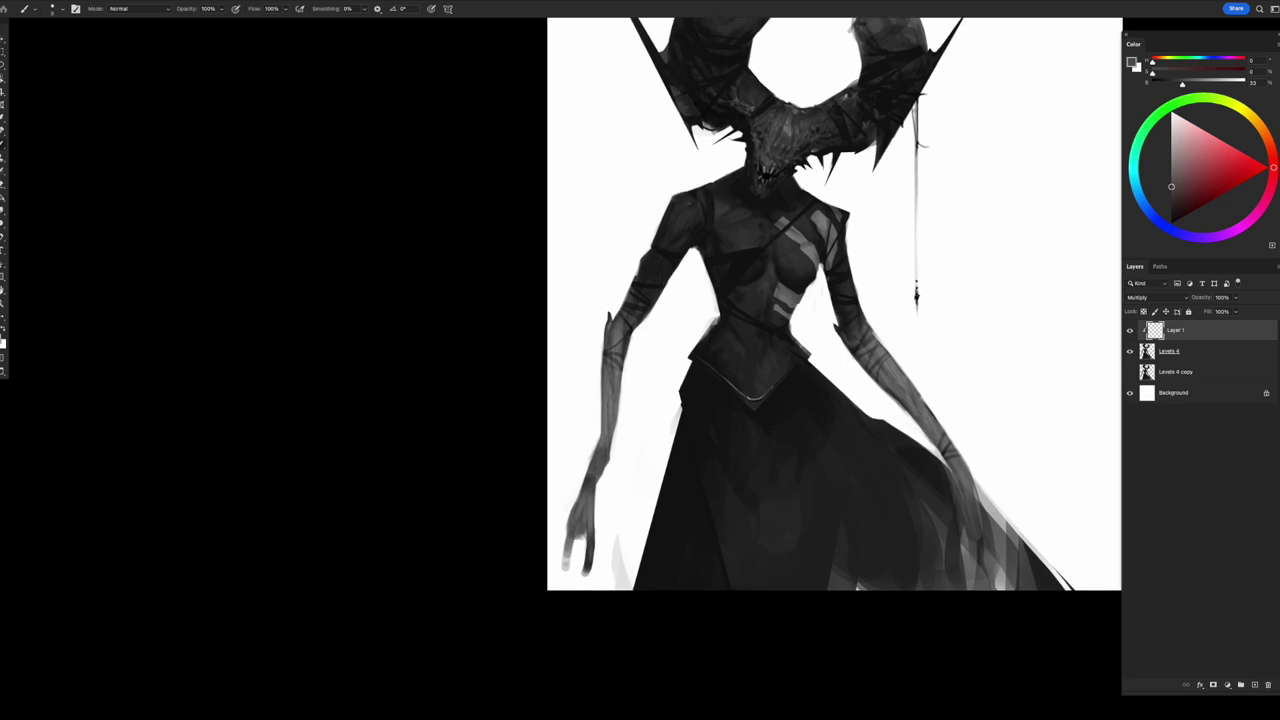
key(bracketright)
drag(616, 404, 612, 436)
drag(616, 368, 612, 438)
key(bracketleft)
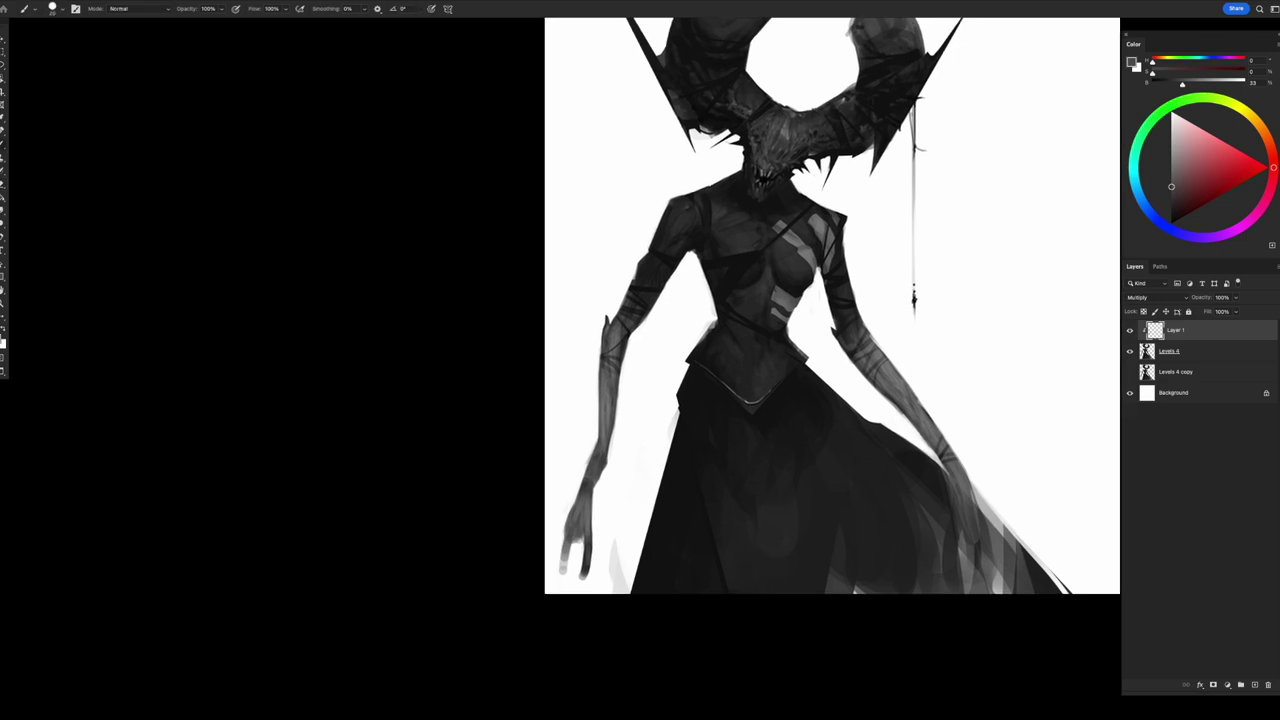
- Refine the figure's shading on the clipped Multiply layer, alternating between the brush and eraser while varying the tip size
scroll(829, 360, up, 2)
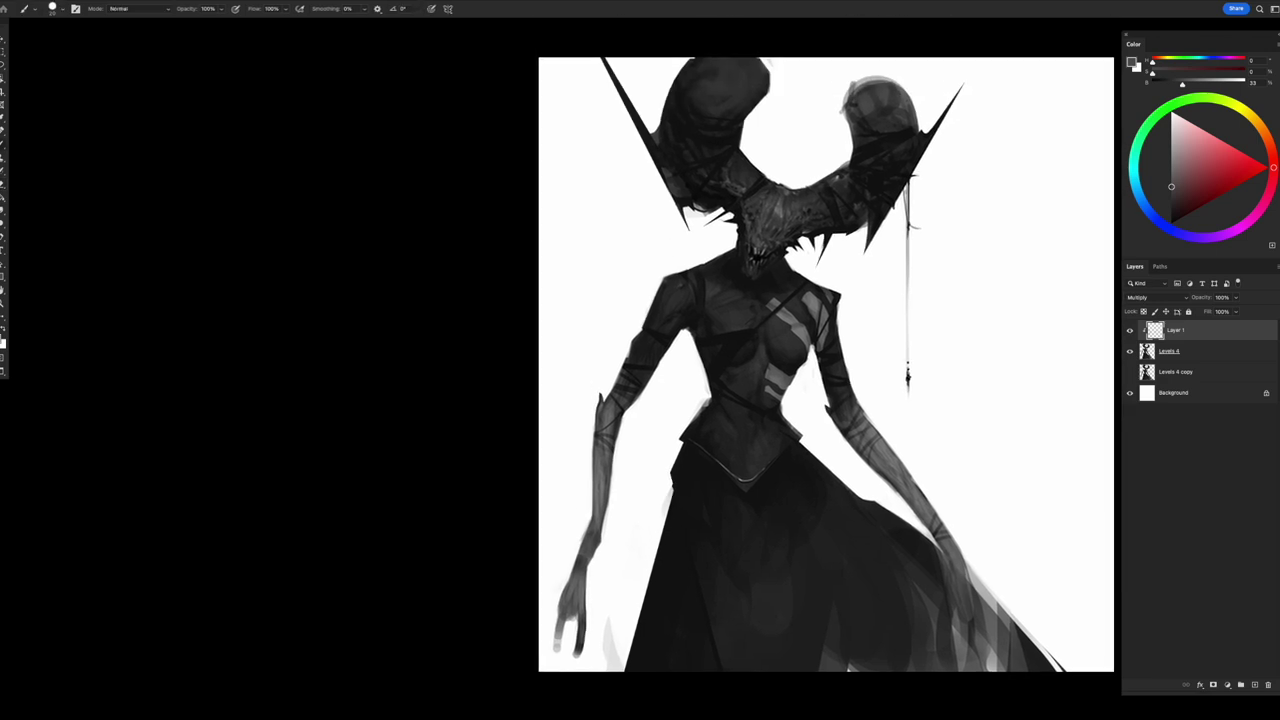
scroll(827, 360, down, 1)
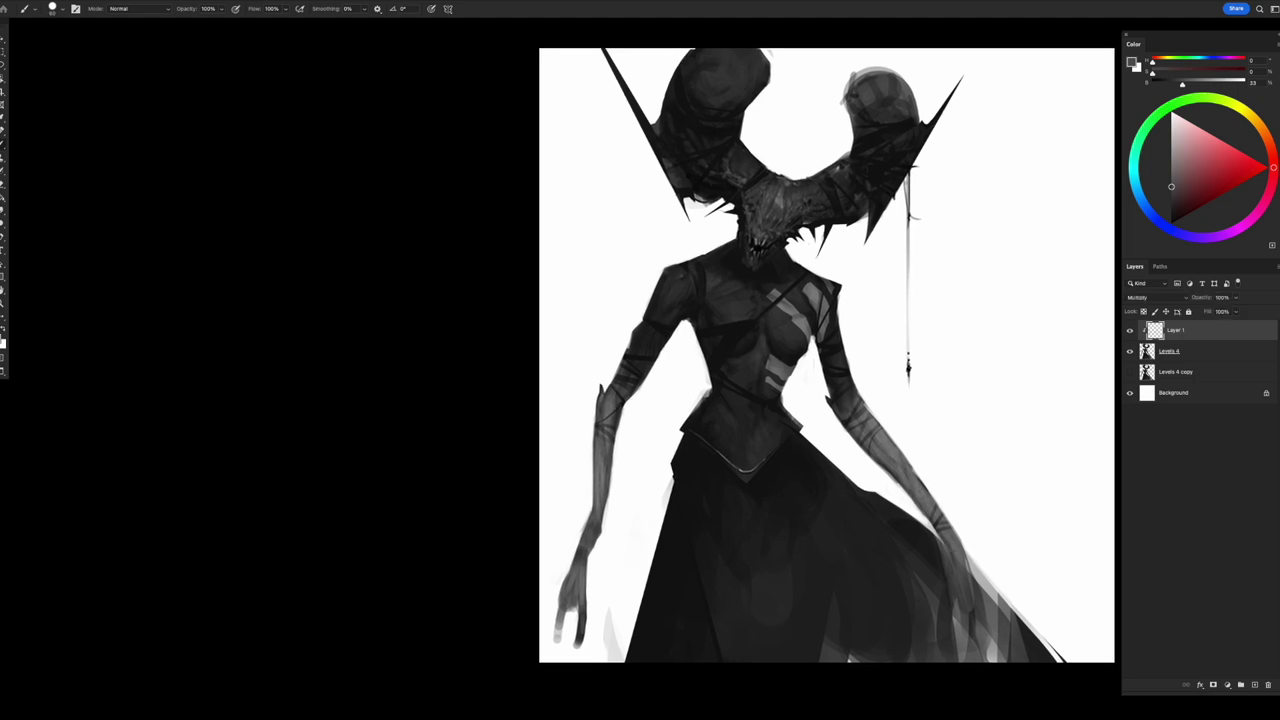
key(e)
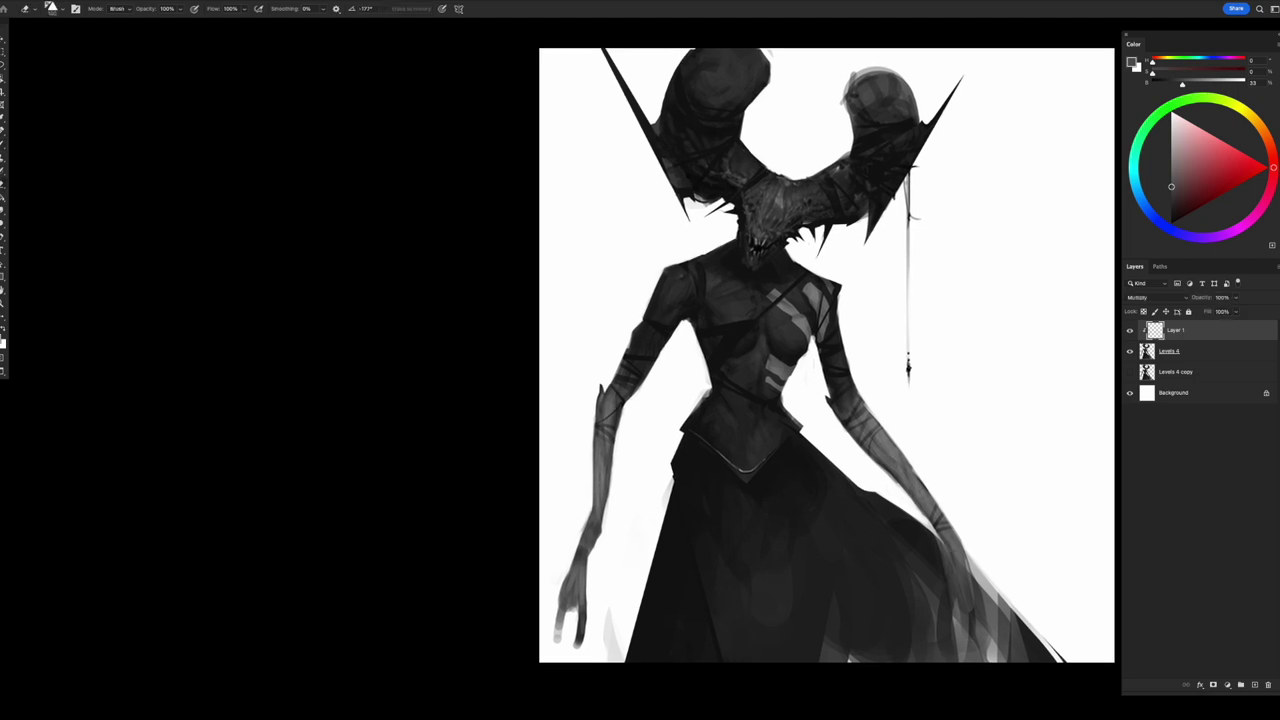
key(b)
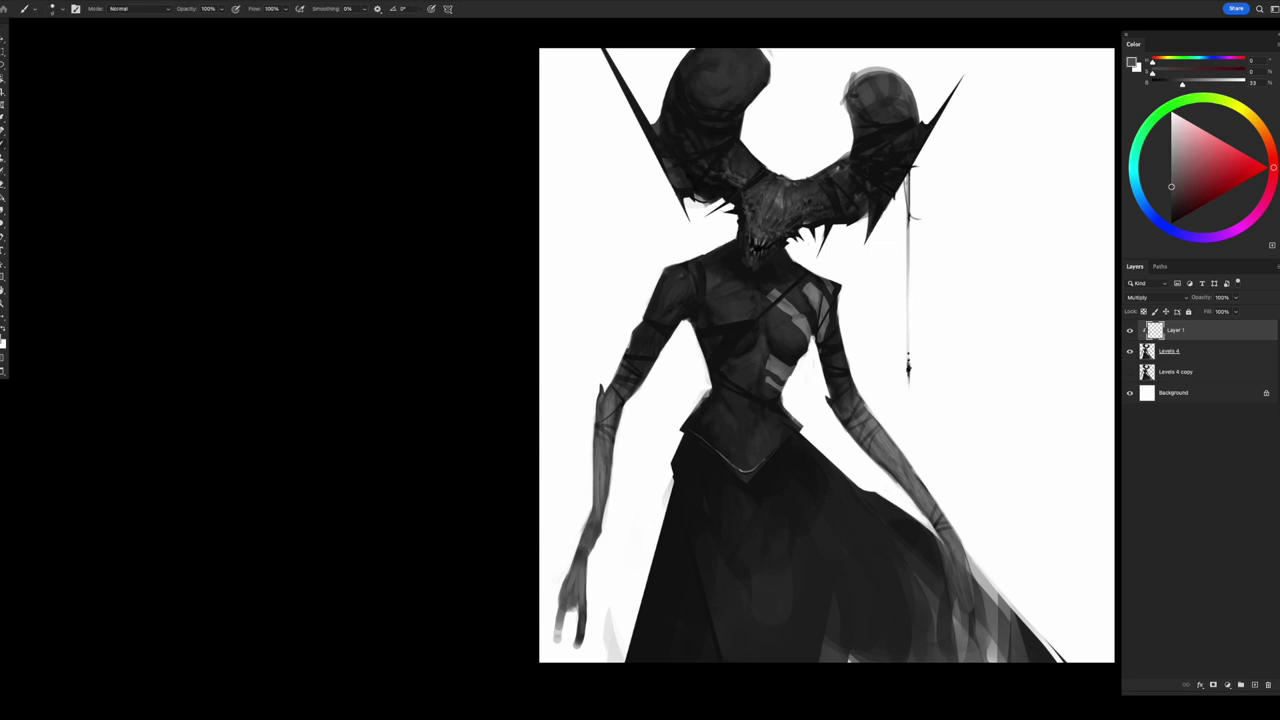
key(bracketright)
key(bracketright)
key(bracketleft)
key(bracketleft)
key(bracketright)
key(bracketright)
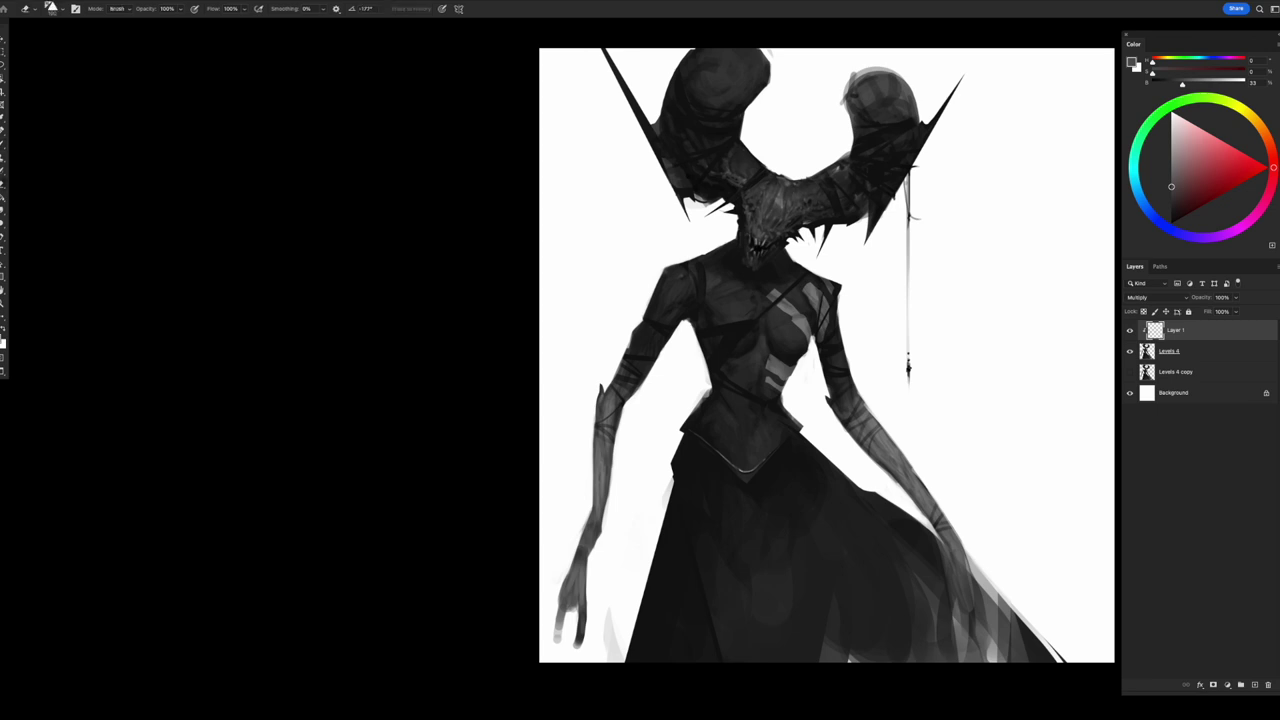
key(bracketleft)
key(bracketleft)
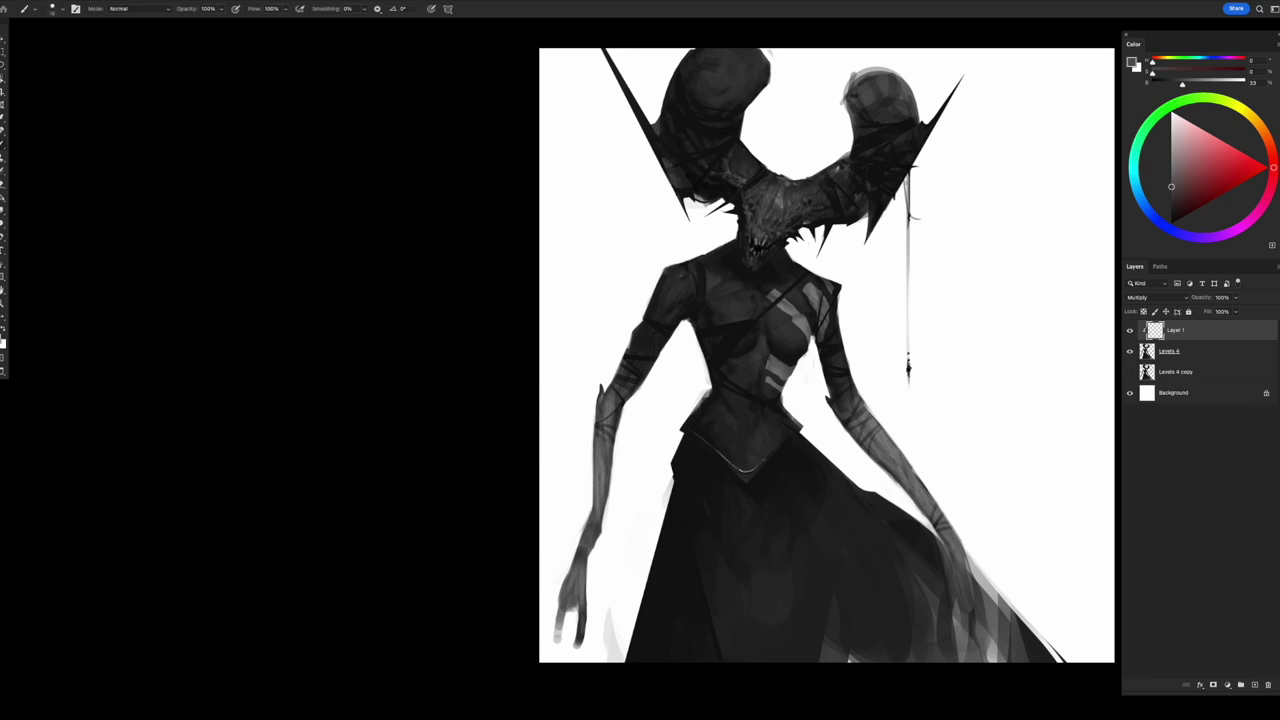
key(bracketright)
key(bracketright)
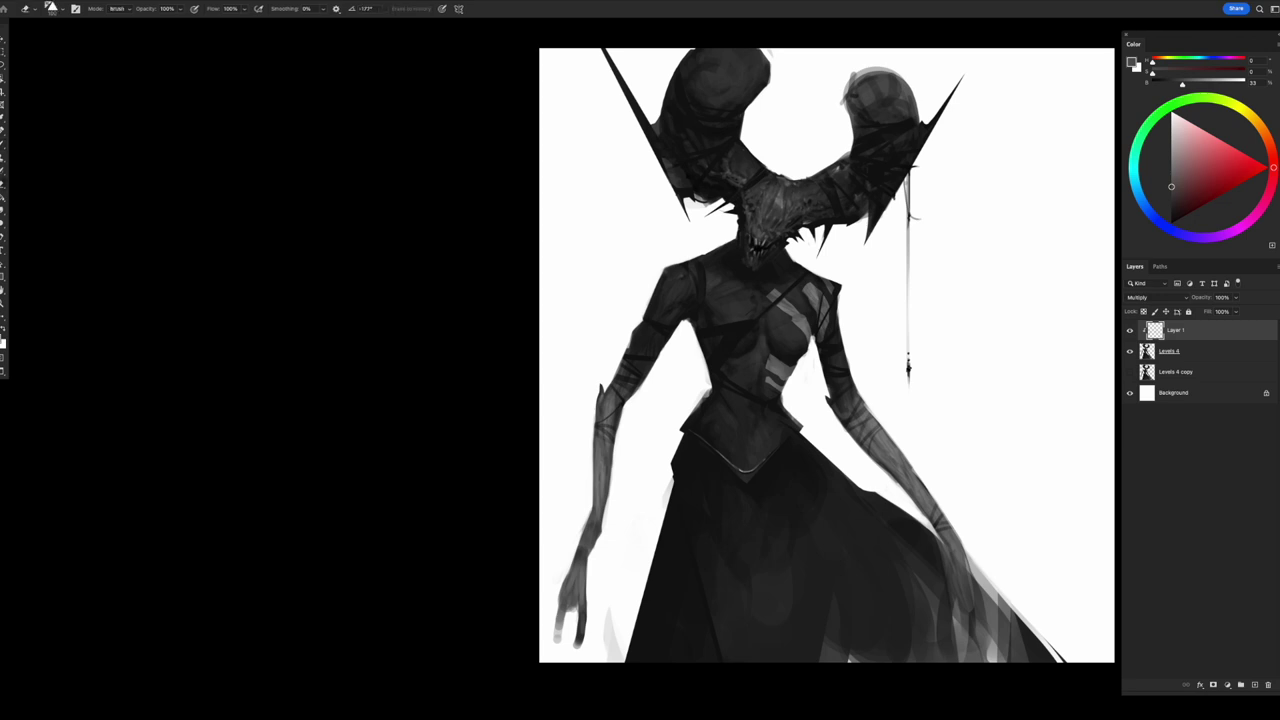
key(bracketleft)
key(bracketleft)
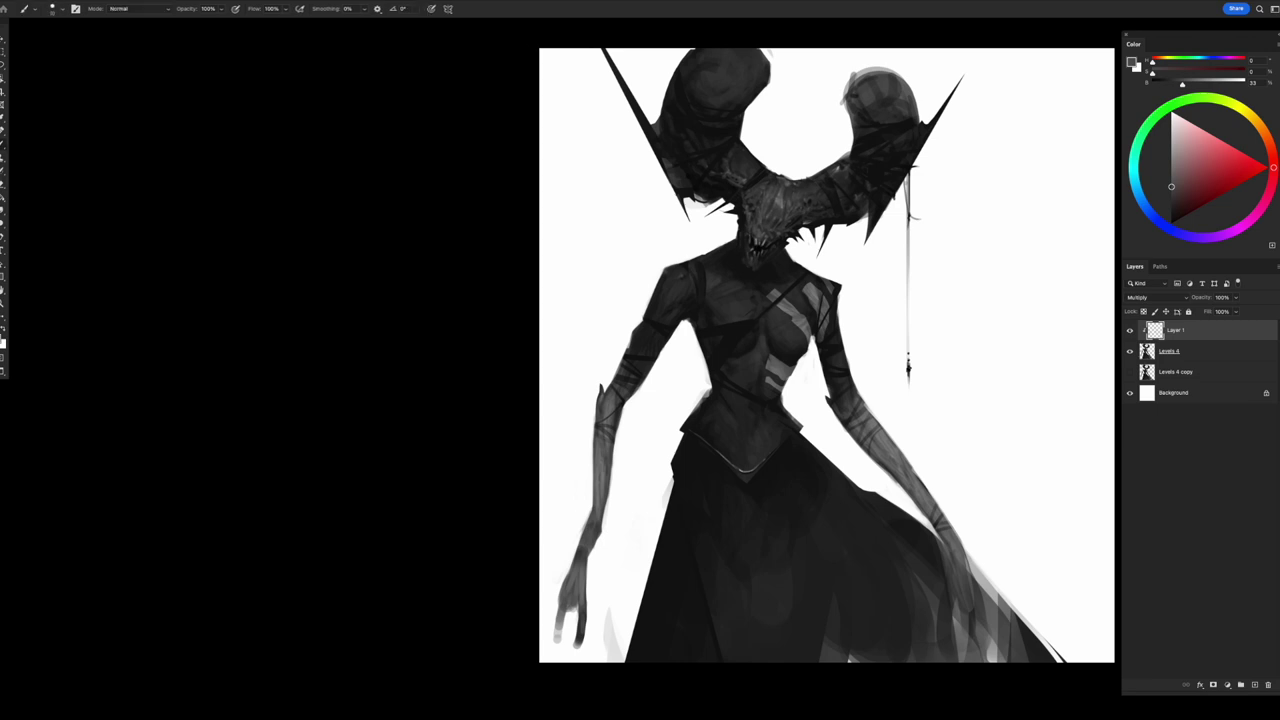
key(bracketright)
key(bracketright)
scroll(827, 355, down, 2)
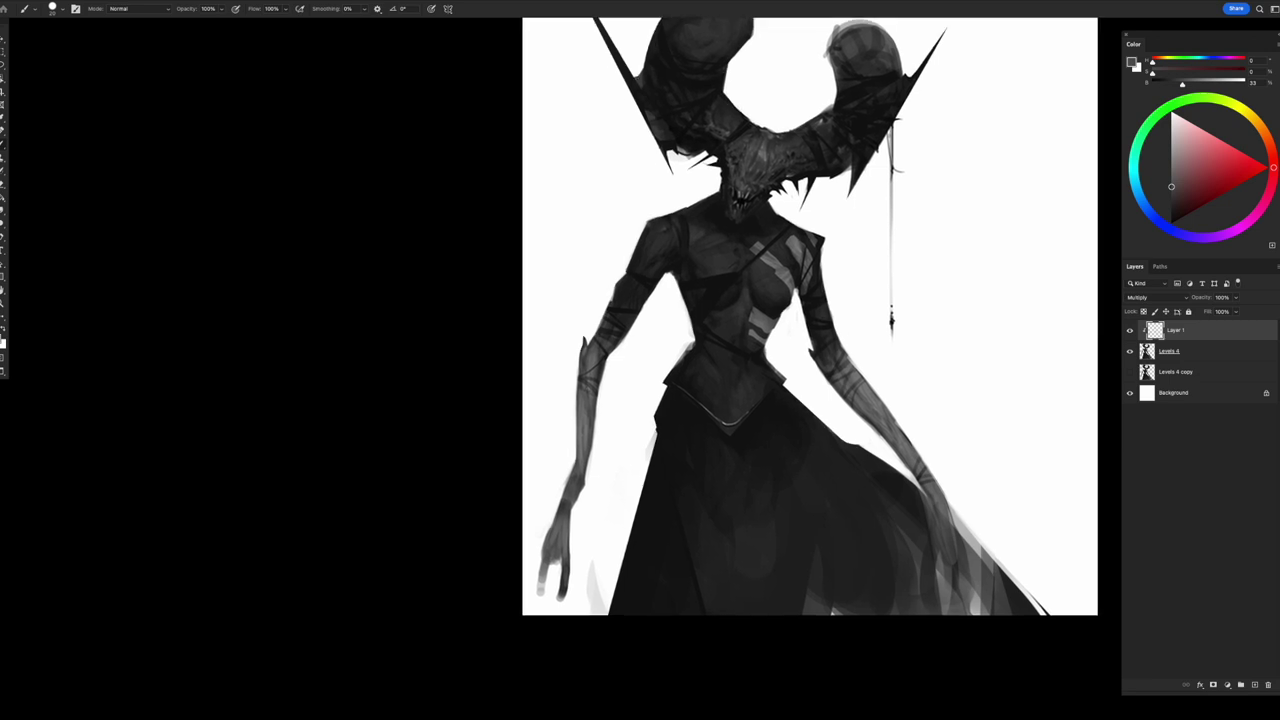
key(bracketright)
key(bracketright)
- Merge the Multiply layer into Levels 4, duplicate the result, and show Levels 4 copy 2 beneath the active Levels 4 layer
key(ctrl+e)
key(ctrl+j)
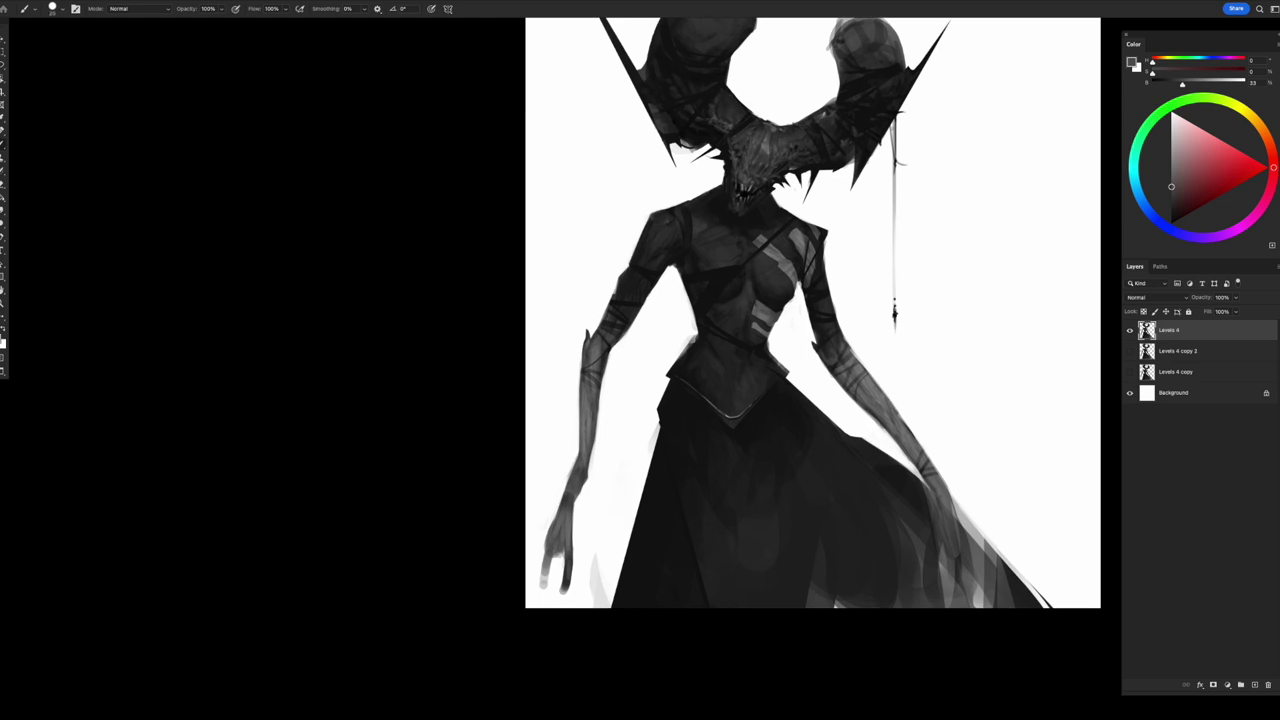
click(1190, 392)
click(1190, 330)
click(1130, 351)
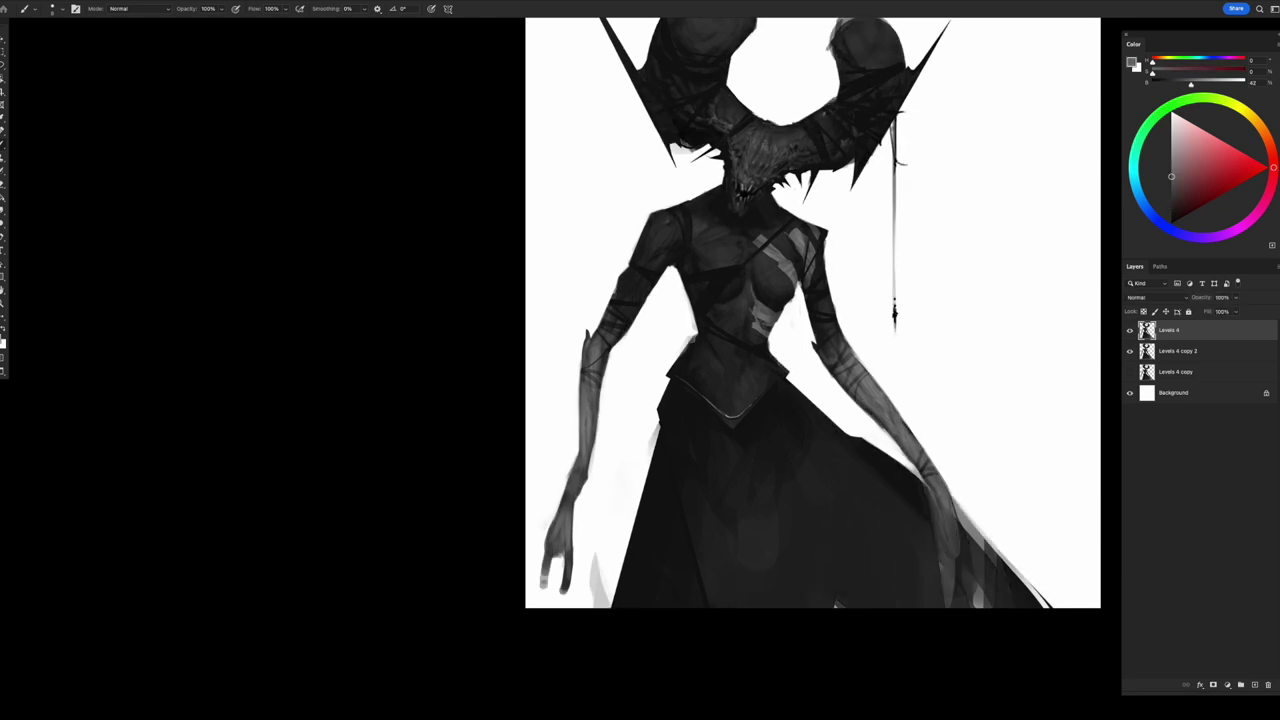
- Paint over the exposed ribs and chest with greys sampled from the painting, and mirror the canvas to check the figure
key(bracketright)
key(bracketleft)
key(bracketright)
key(bracketright)
key(bracketright)
alt+click(756, 235)
alt+click(764, 242)
key(h)
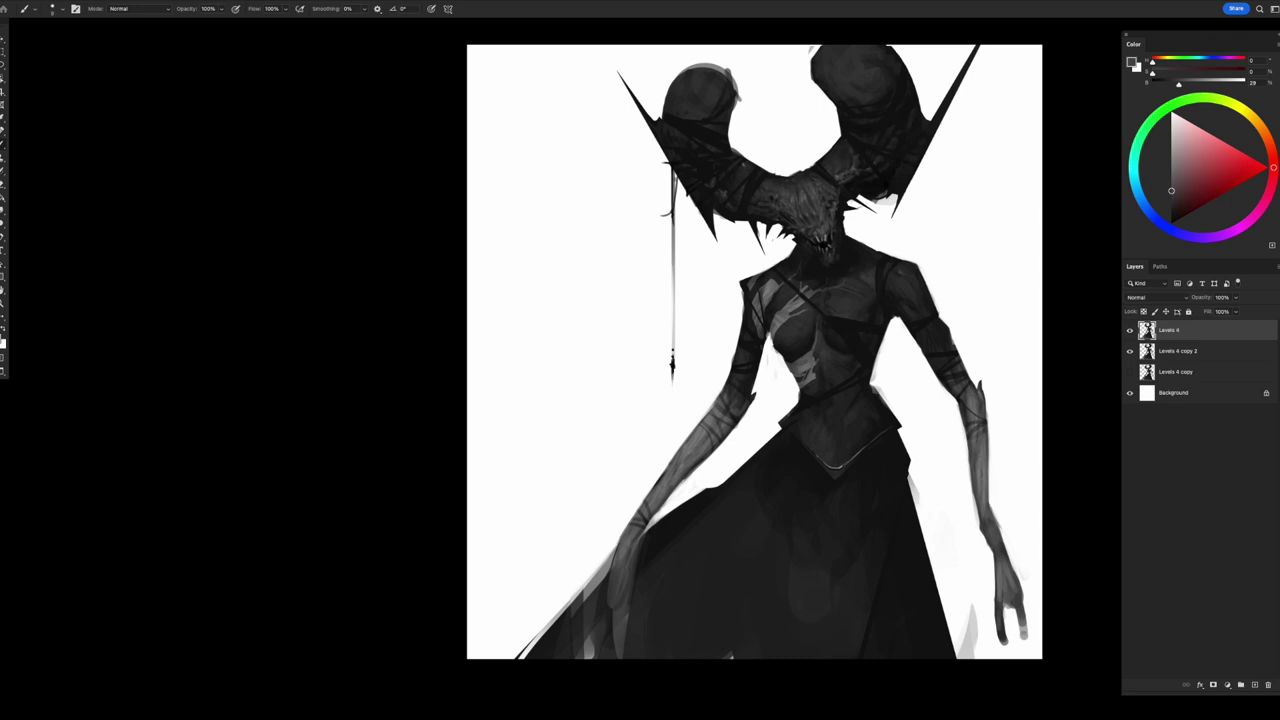
- Sample greys around the bust and paint lighter strokes over the upper chest beside the shoulder strap
scroll(740, 350, right, 2)
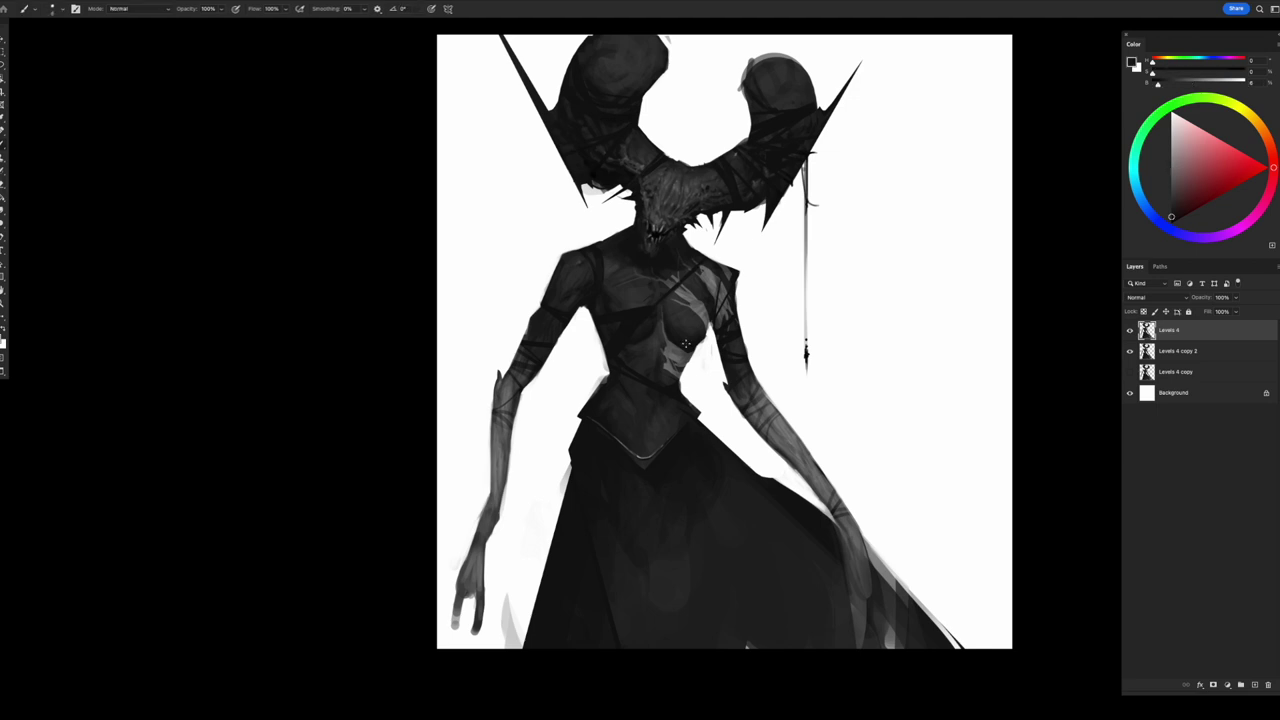
alt+click(686, 344)
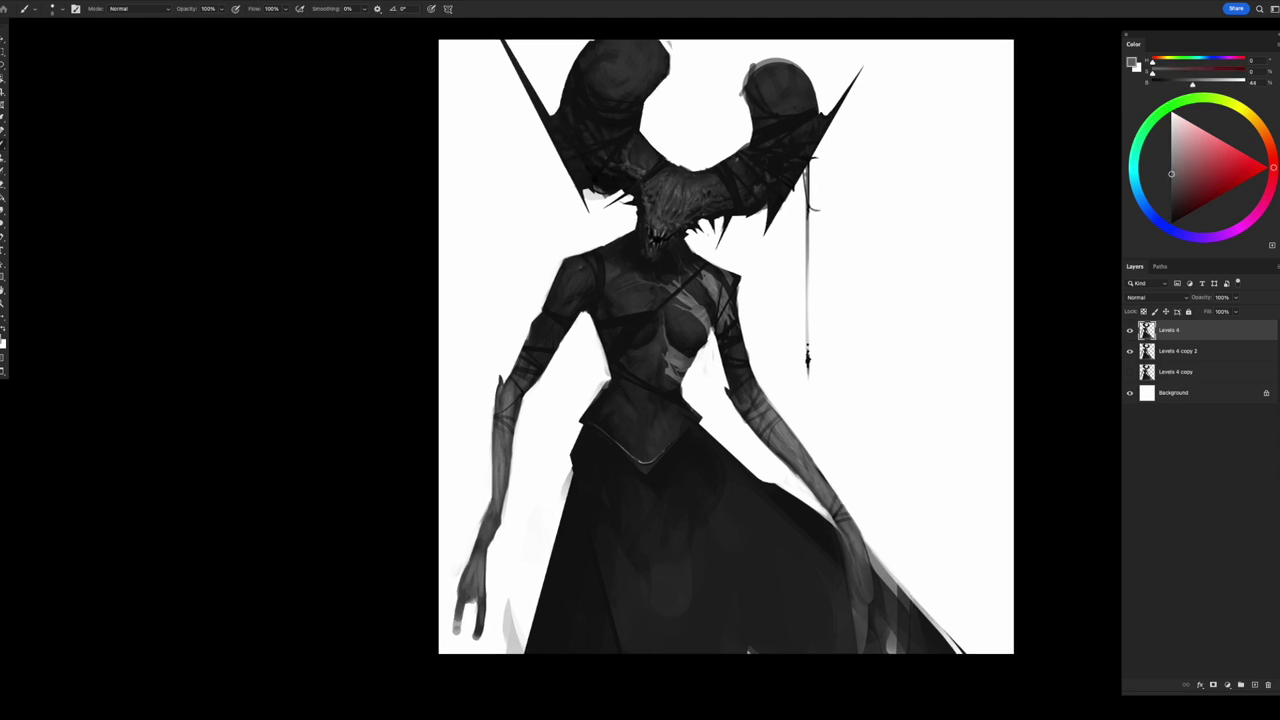
drag(690, 296, 710, 290)
alt+click(711, 284)
- Add a layer clipped to Levels 4 and try touching up the upper forearm with greys sampled there
key(ctrl+shift+alt+n)
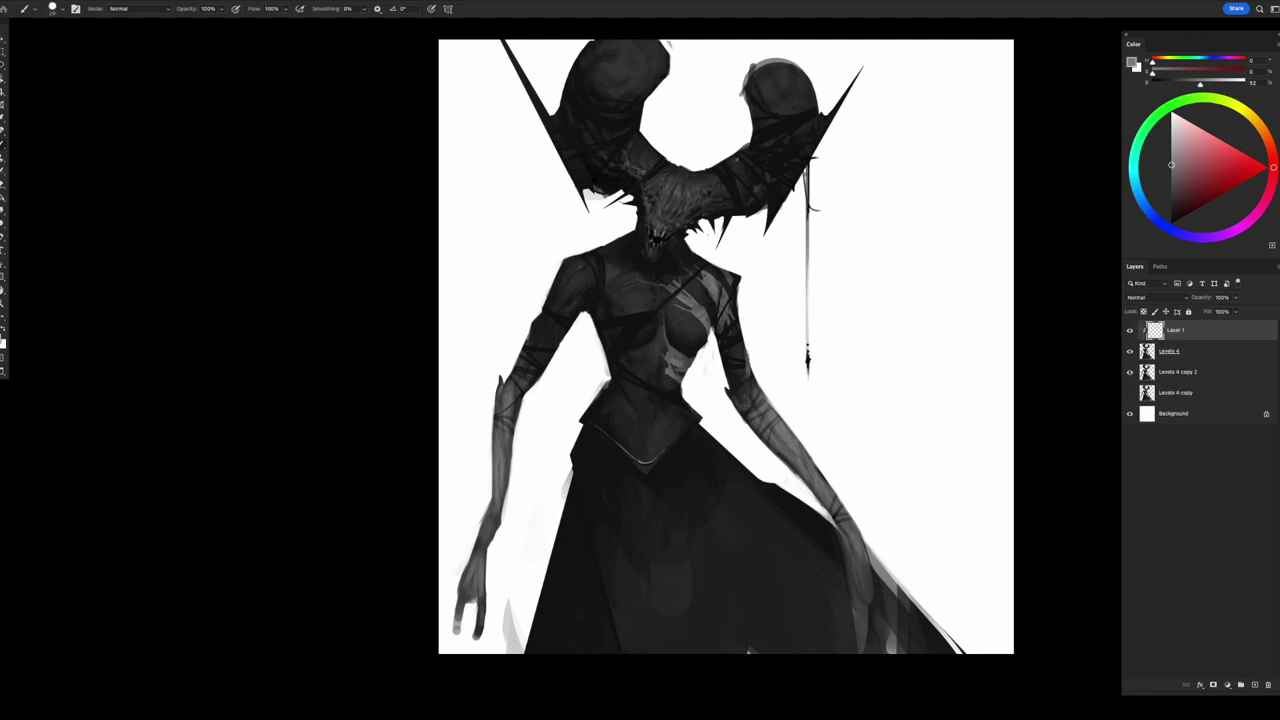
alt+click(746, 391)
alt+click(746, 391)
alt+click(746, 391)
key(e)
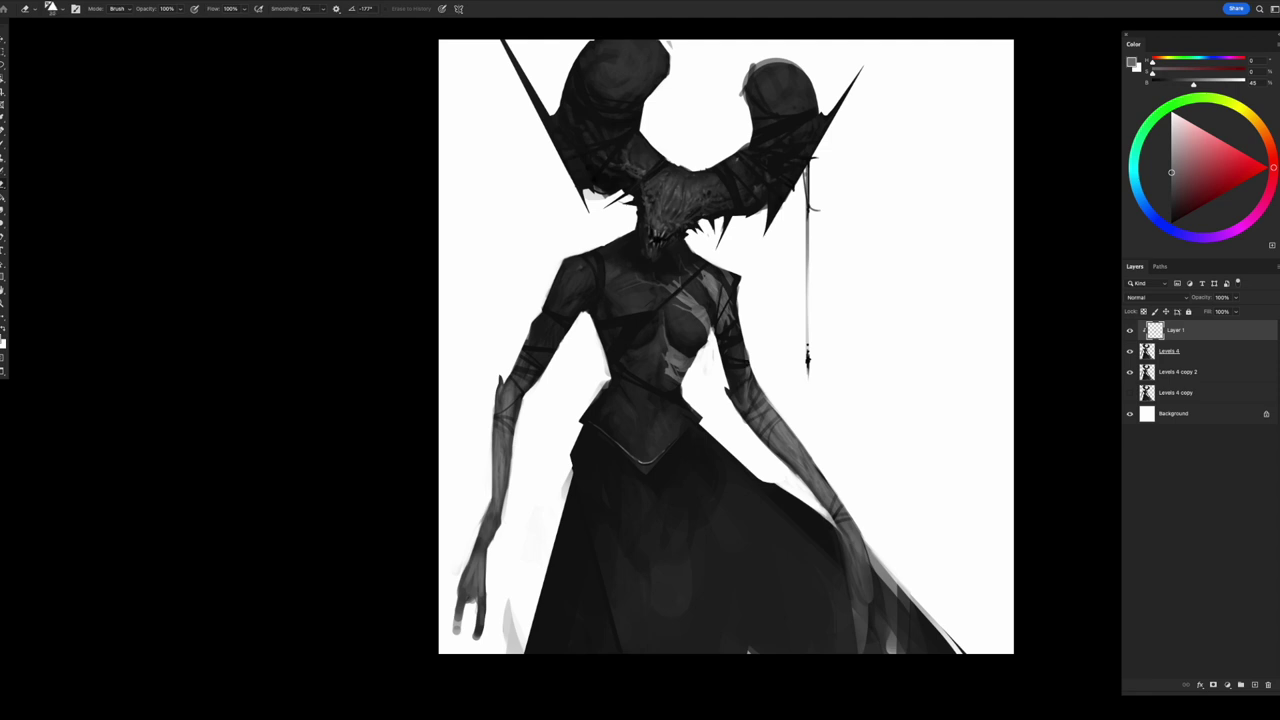
- Hide Levels 4 copy 2 and remove the clipped Layer 1 above Levels 4
click(1200, 351)
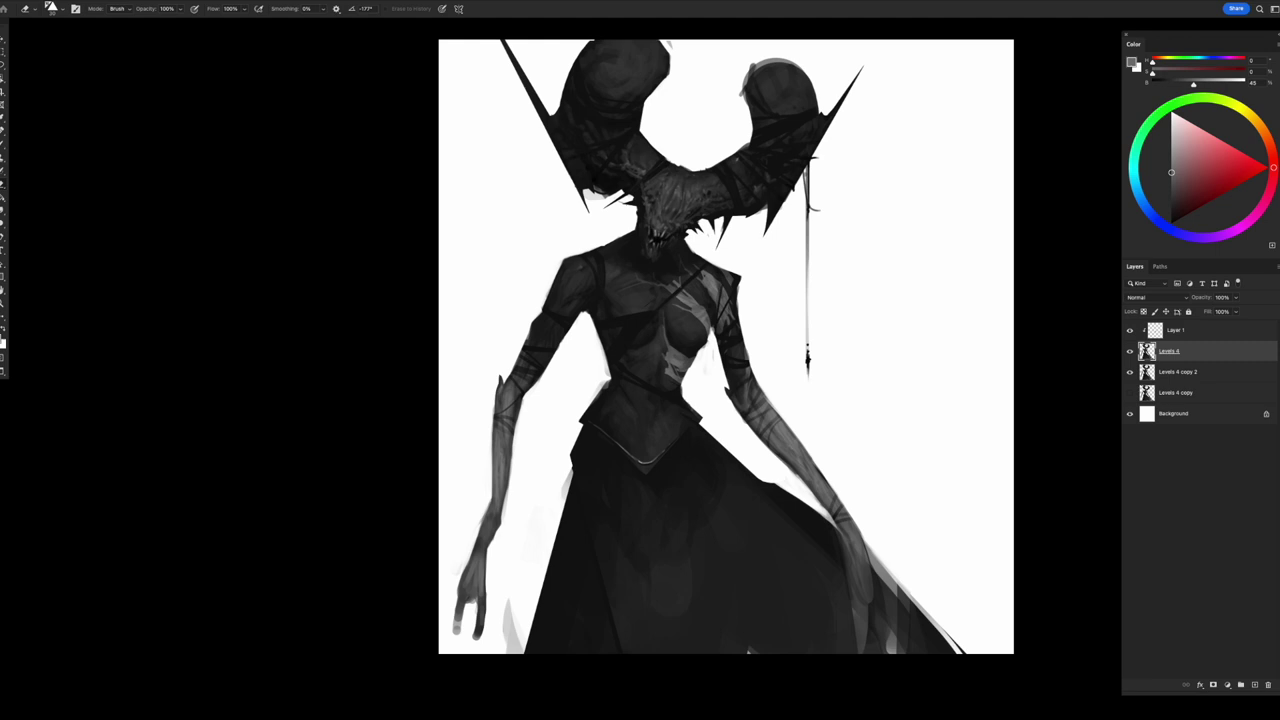
drag(1130, 371, 1130, 392)
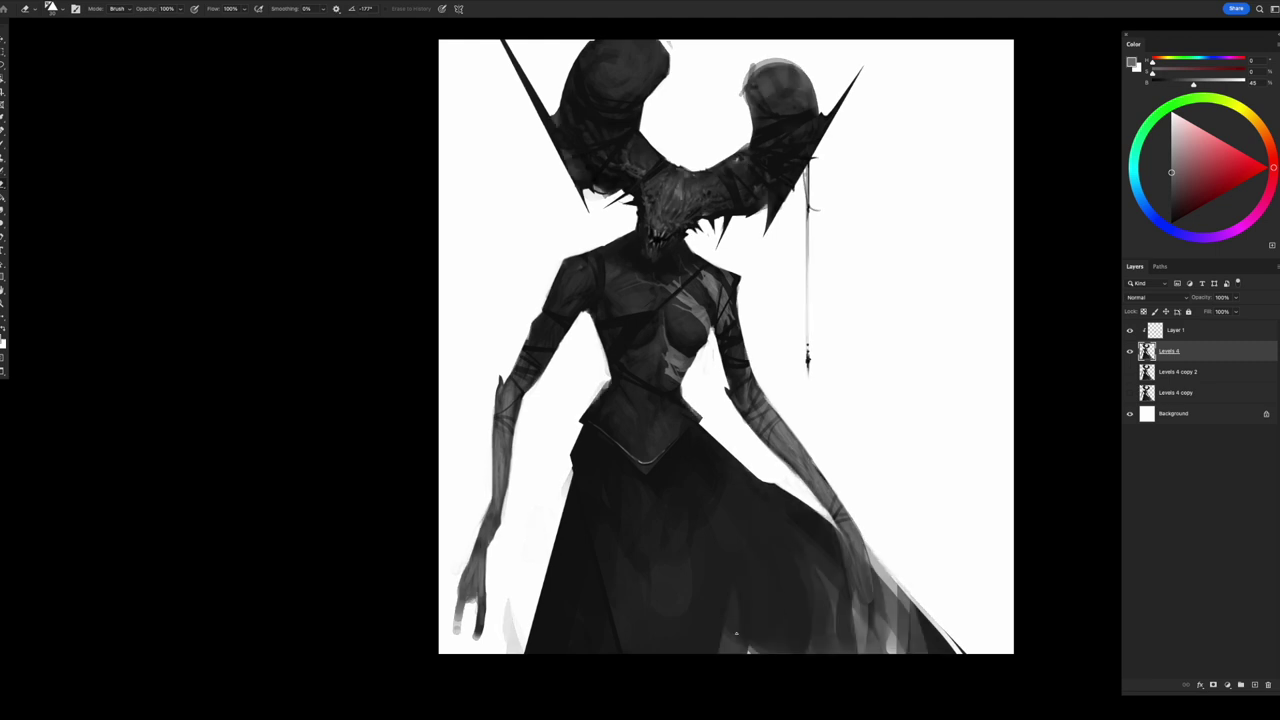
key(alt+bracketright)
key(b)
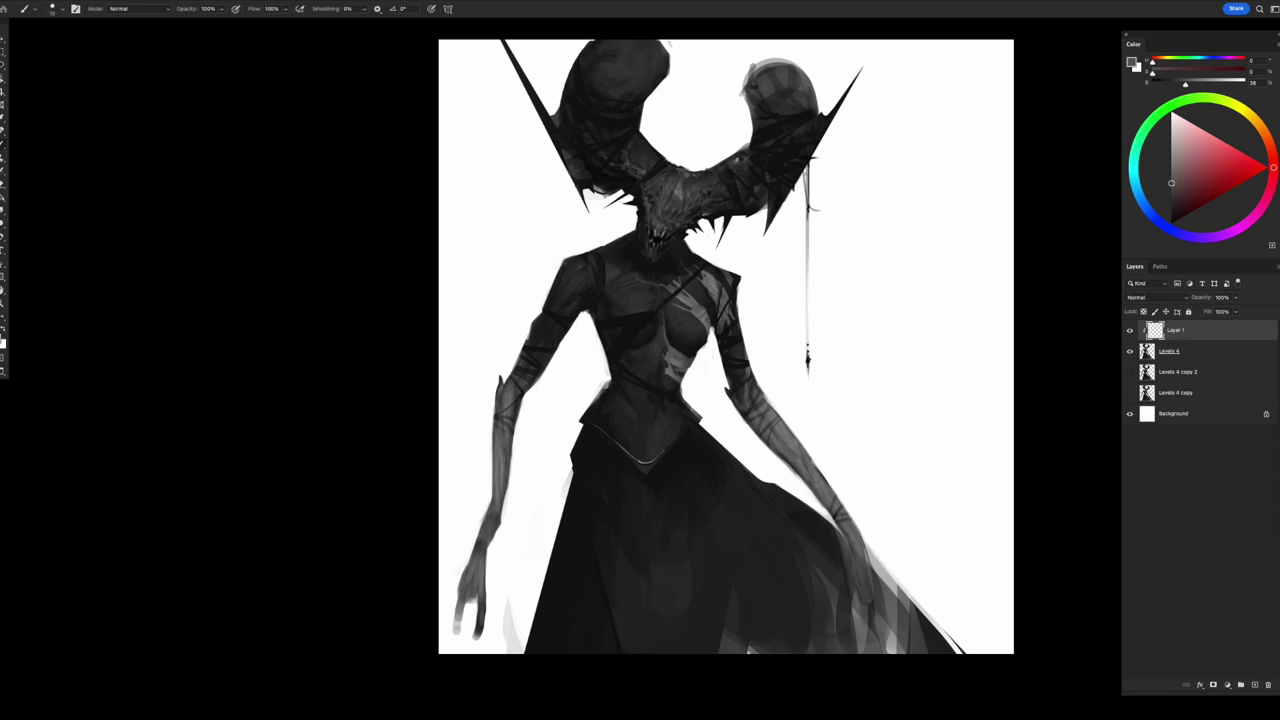
key(Delete)
click(1130, 330)
click(1130, 351)
- Add a new layer clipped to Levels 4 and paint a grey band along the corset's pointed lower trim with a larger brush
scroll(757, 460, up, 1)
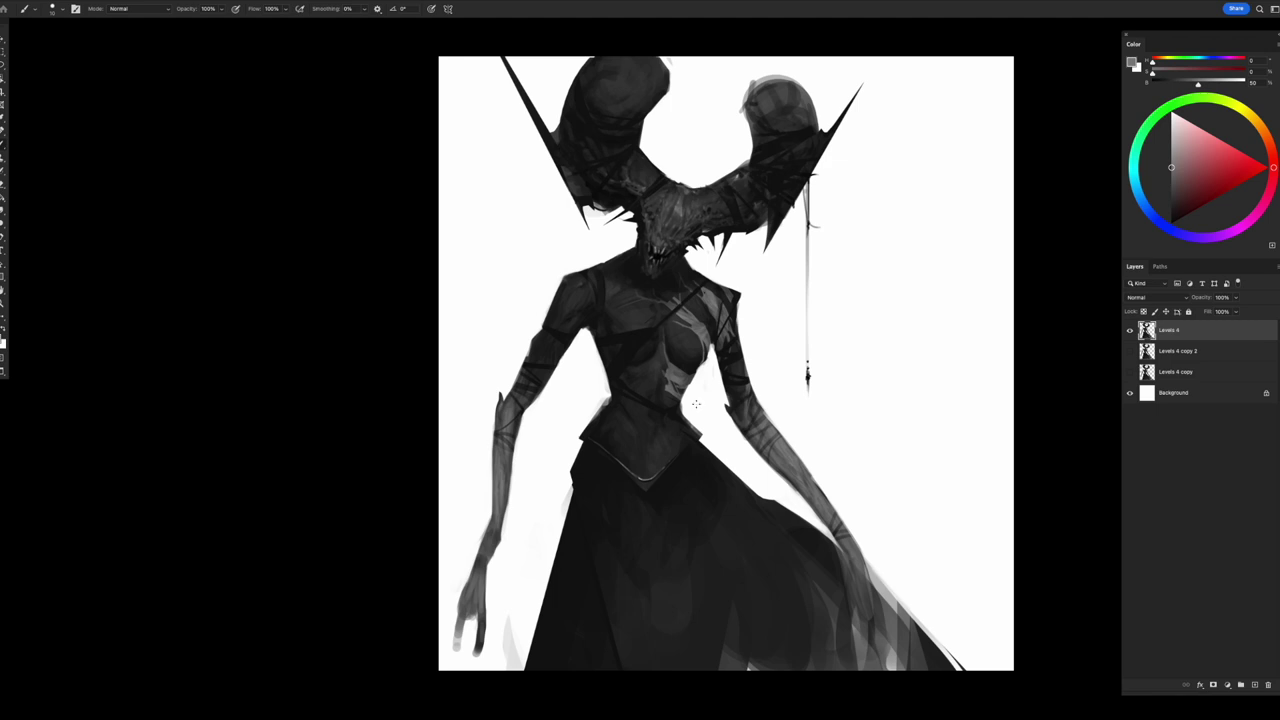
scroll(726, 363, up, 1)
scroll(726, 363, down, 2)
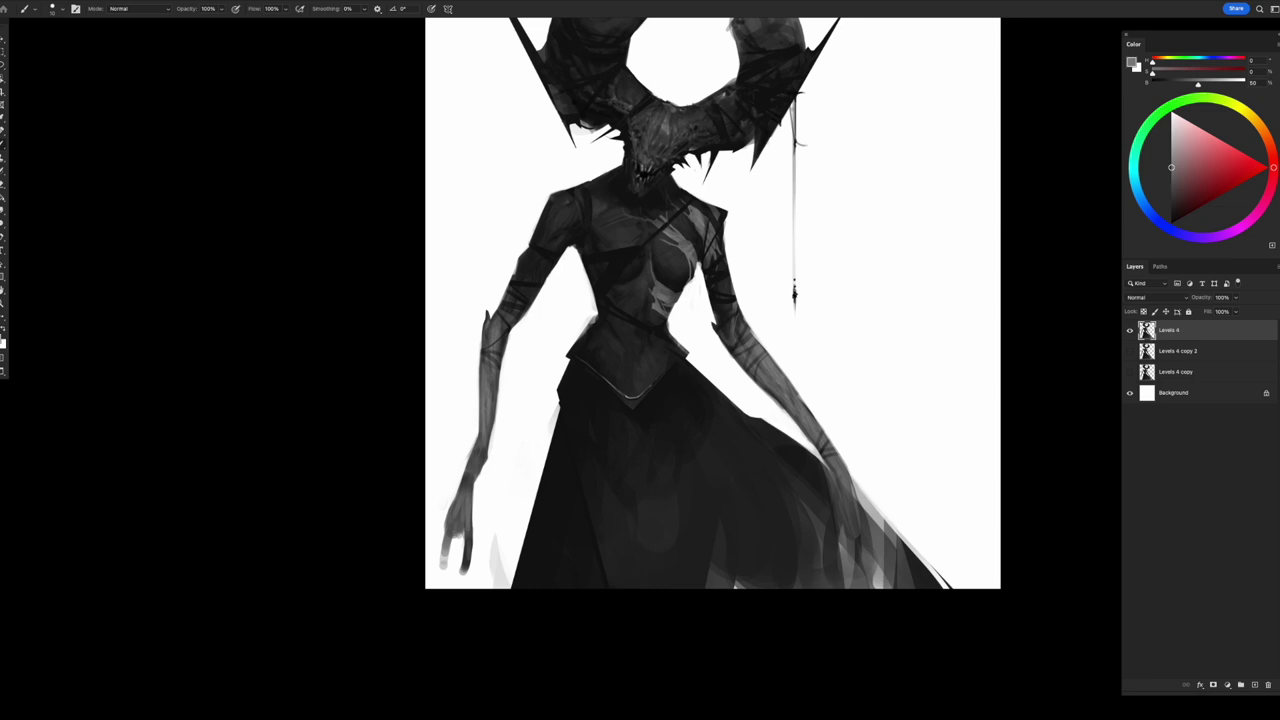
key(bracketright)
key(bracketright)
key(ctrl+shift+alt+n)
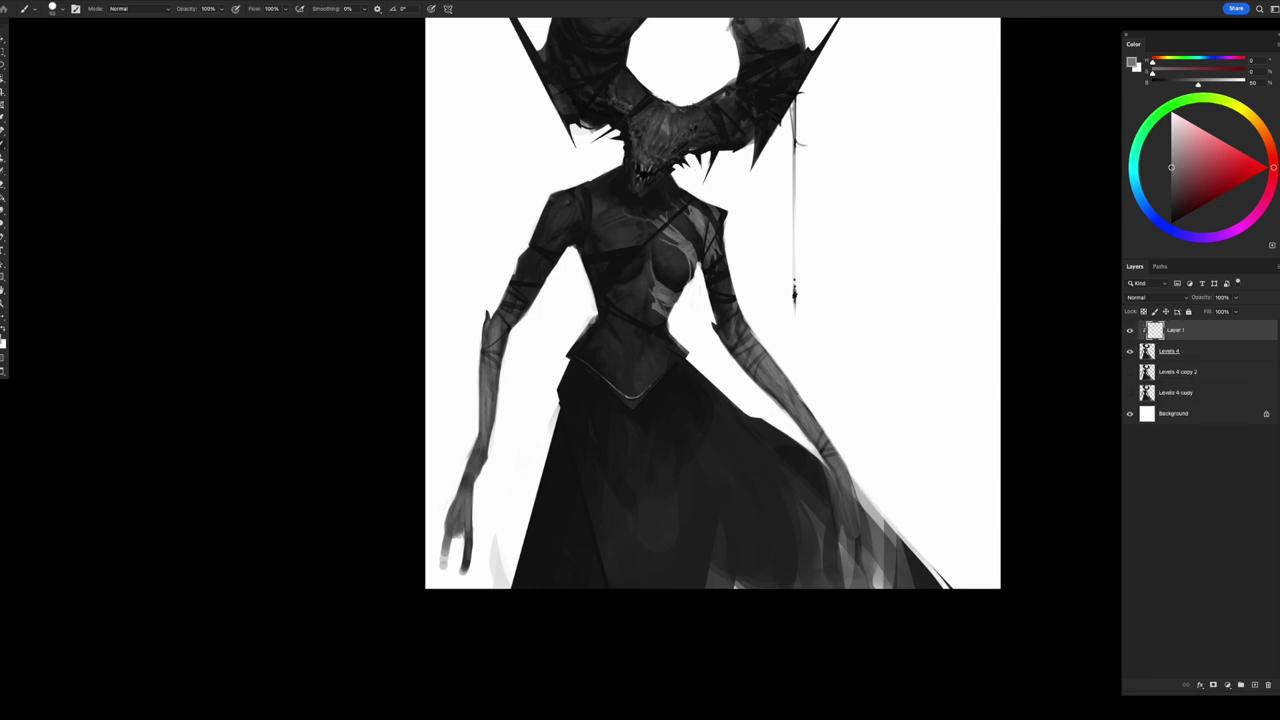
drag(598, 376, 632, 404)
alt+click(612, 385)
key(e)
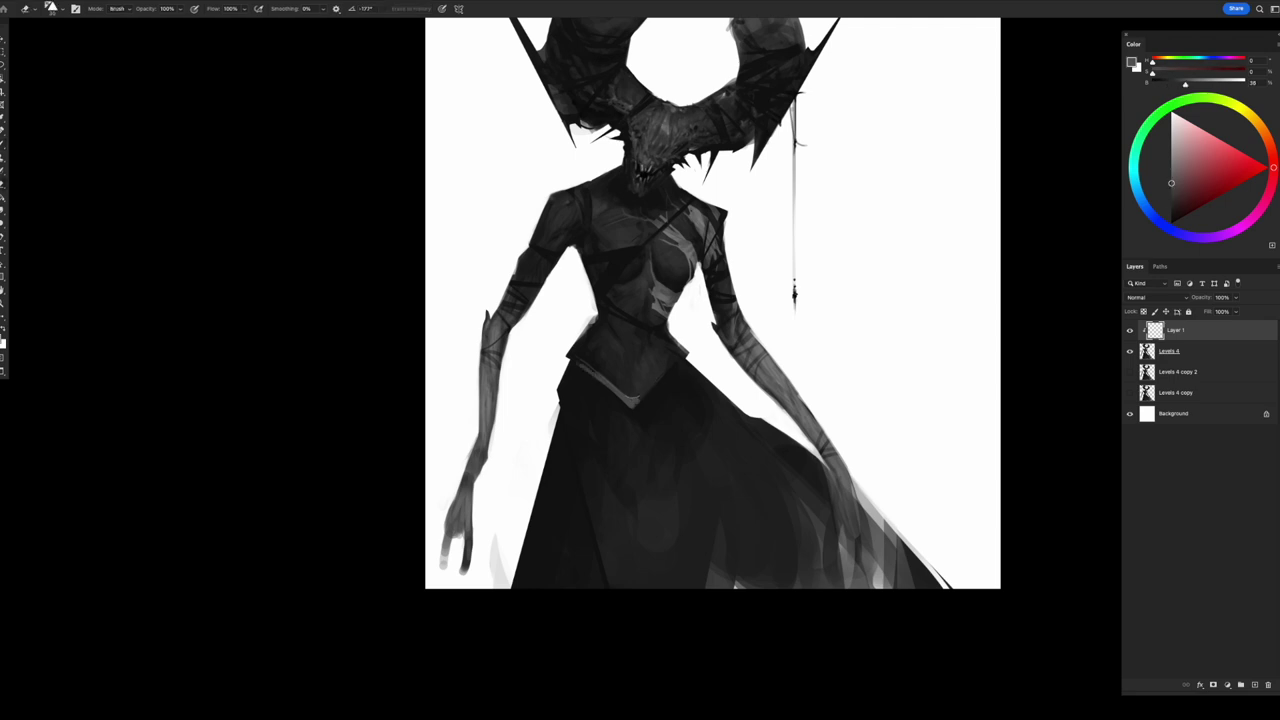
key(b)
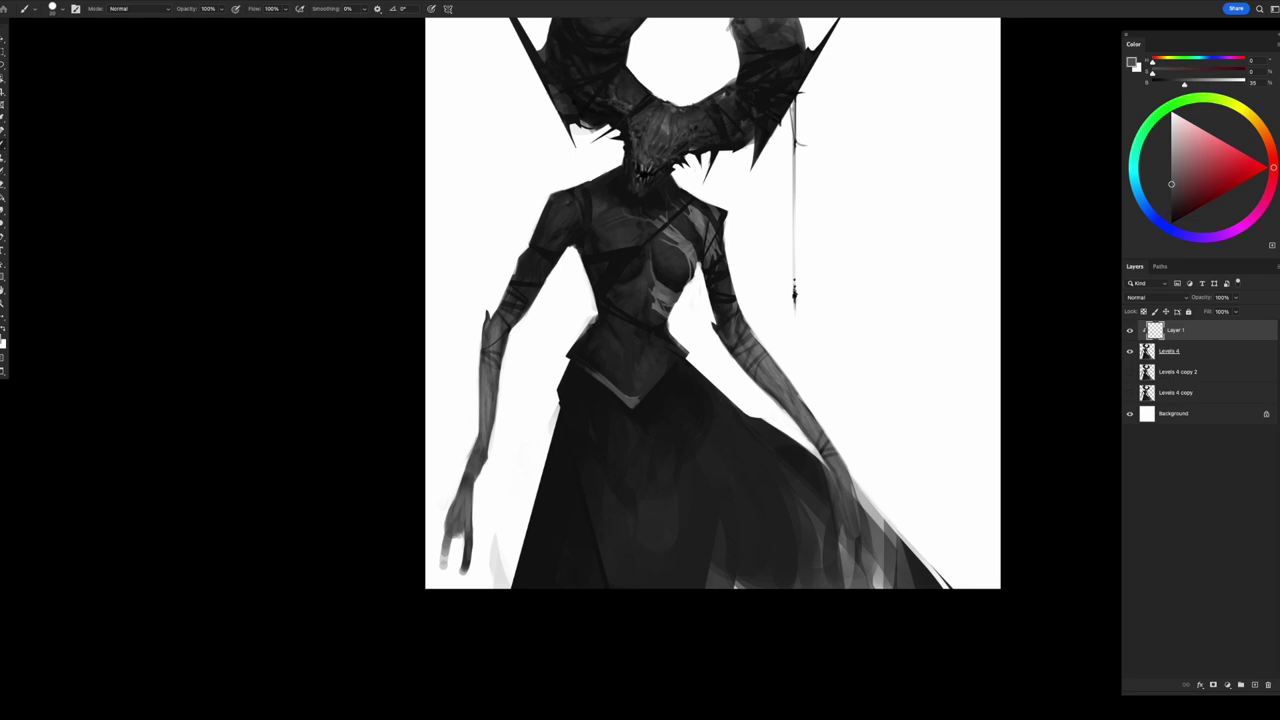
- Lasso the corset's lower trim and repaint that band with a slightly darker grey
key(])
key([)
key(])
key([)
key(l)
drag(595, 373, 630, 394)
key(b)
drag(1171, 182, 1171, 185)
key(bracketright)
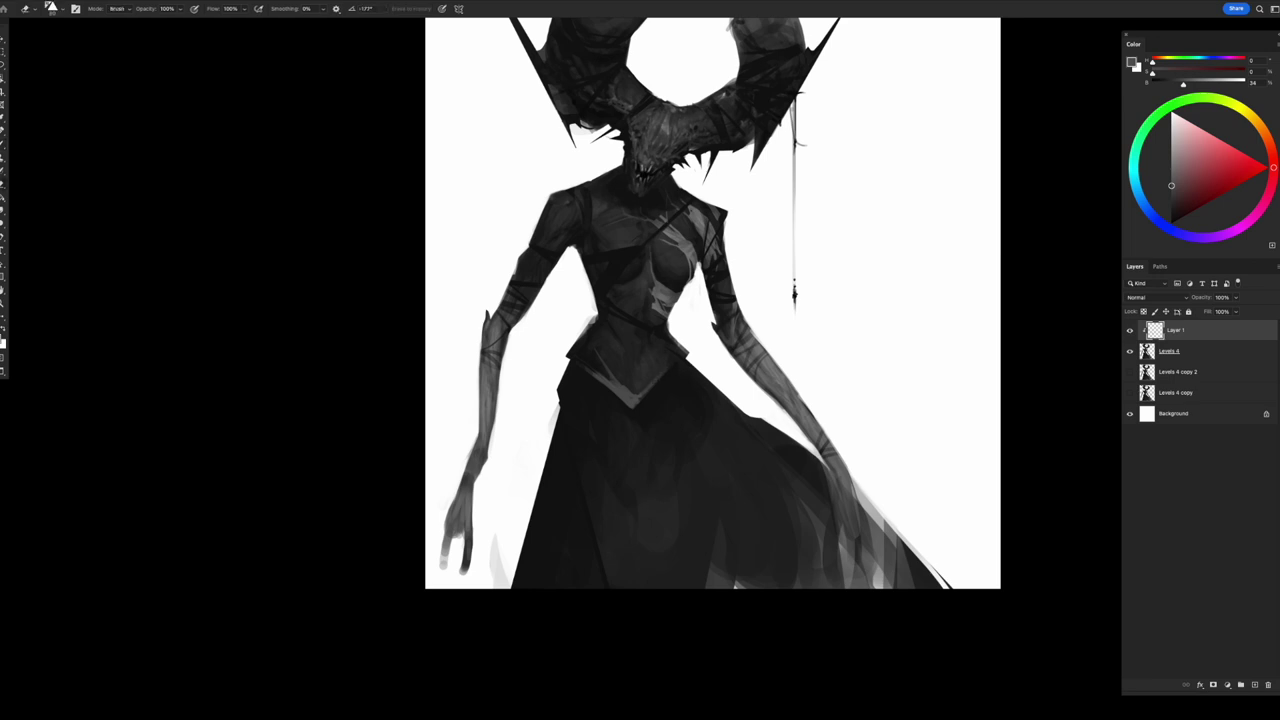
- Shape the corset trim into a sharp V with branching highlights, alternating between brush and eraser on the clipped layer
key(e)
key(b)
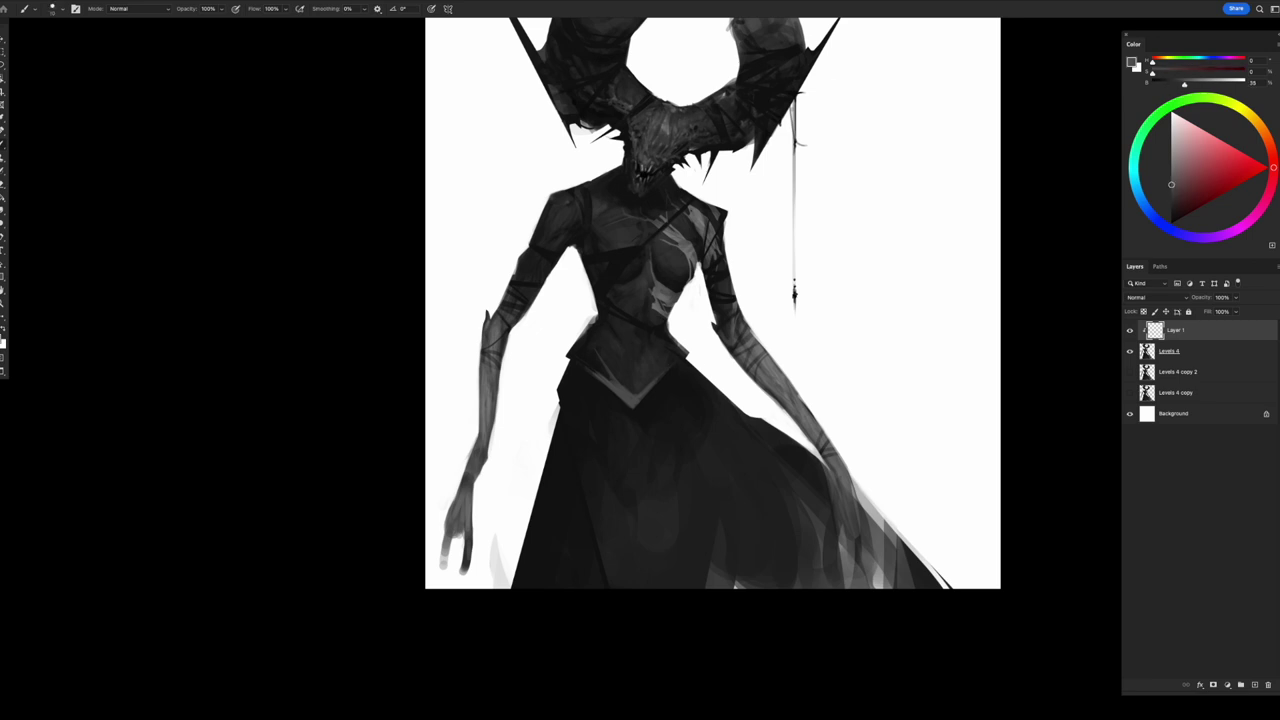
key(bracketright)
key(e)
key(b)
key(e)
key(b)
key(e)
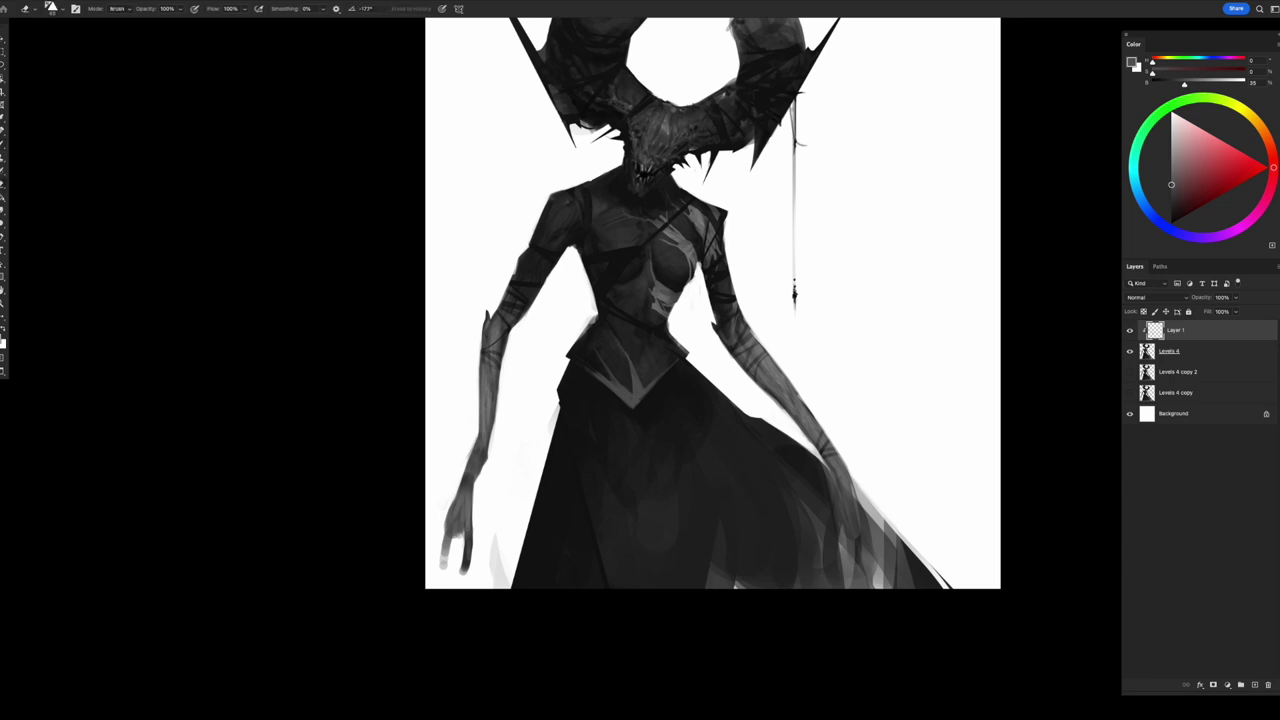
key(b)
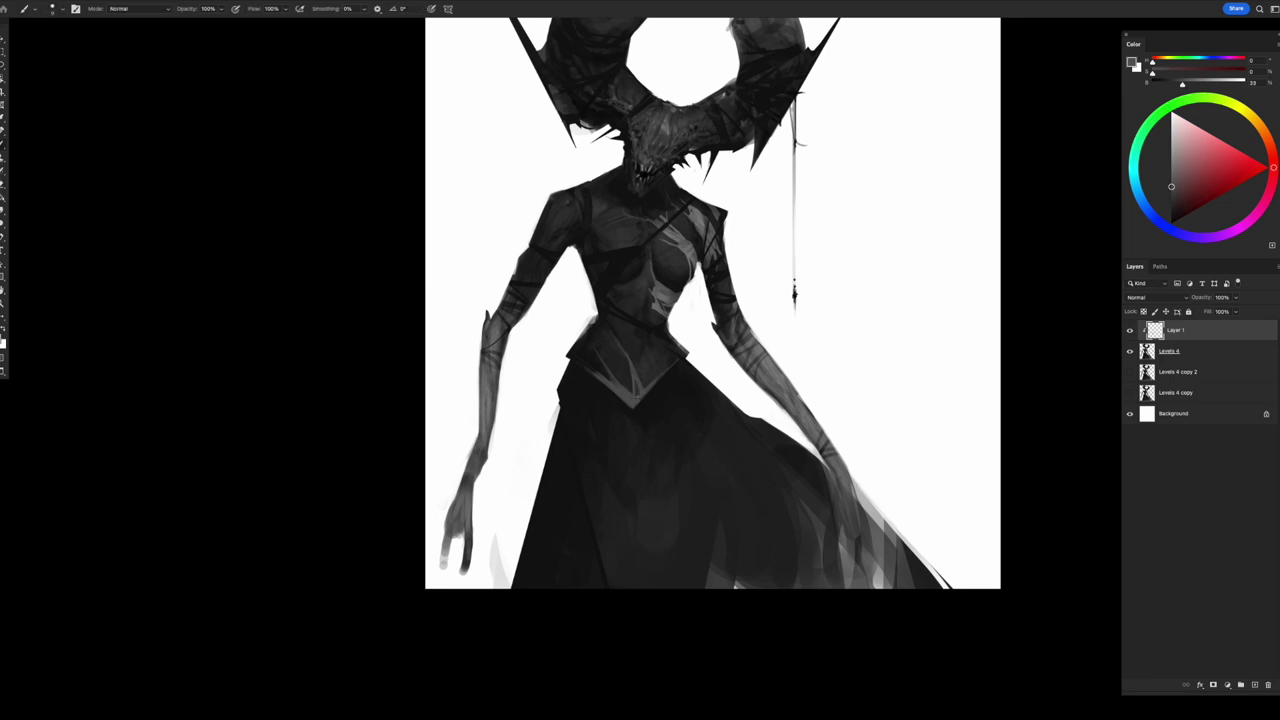
key(e)
click(614, 389)
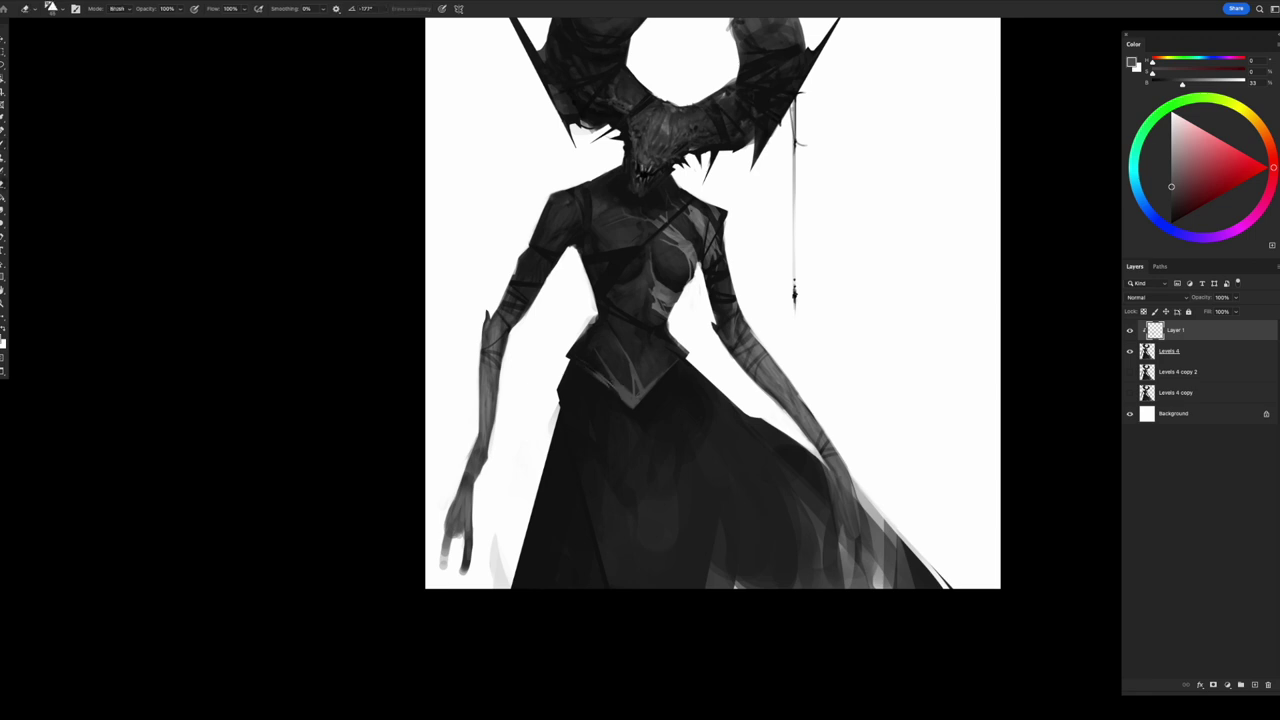
- Touch up the corset's V-shaped trim with sampled greys and a larger brush, mirroring the canvas to judge the shape
key(b)
alt+click(595, 362)
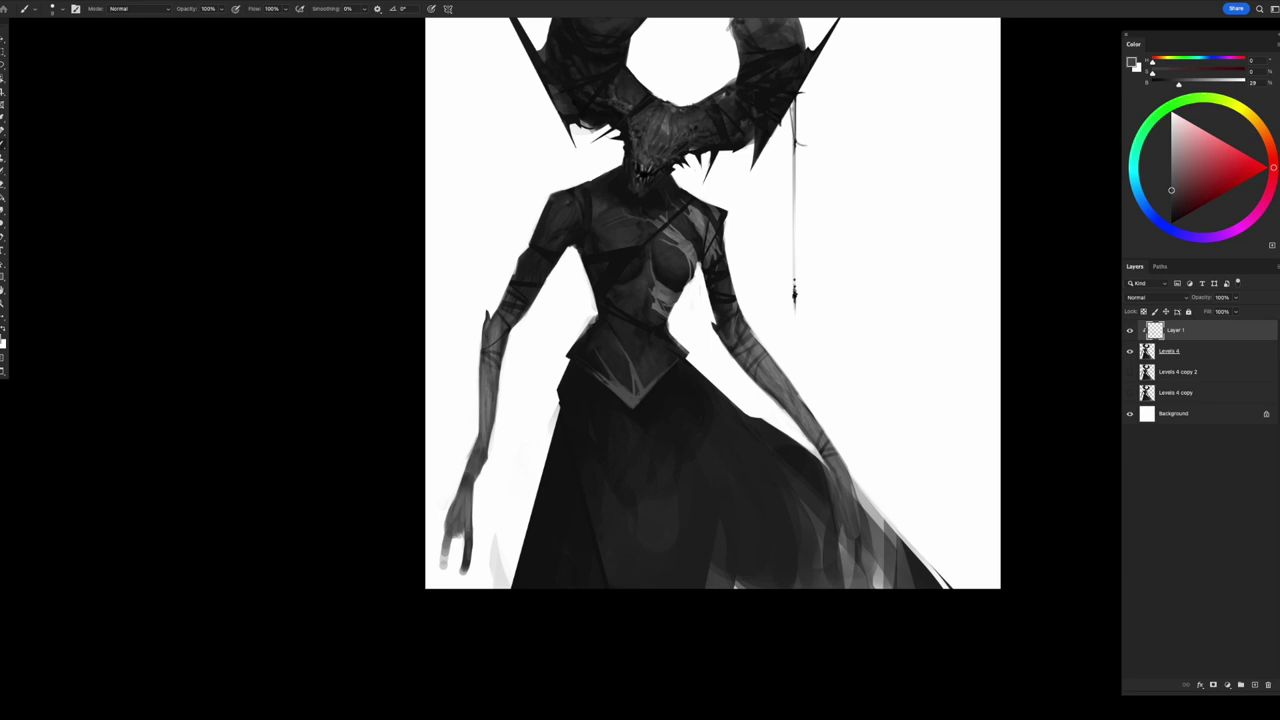
key(ctrl+minus)
key(ctrl+plus)
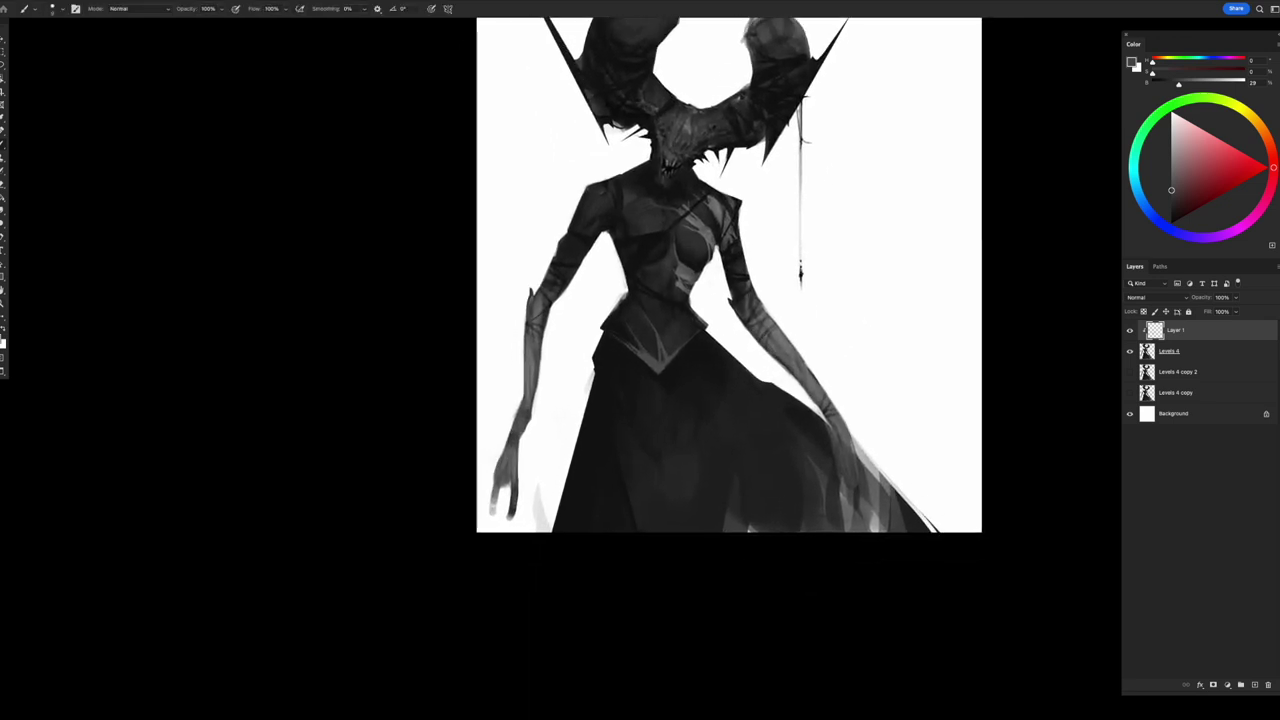
key(l)
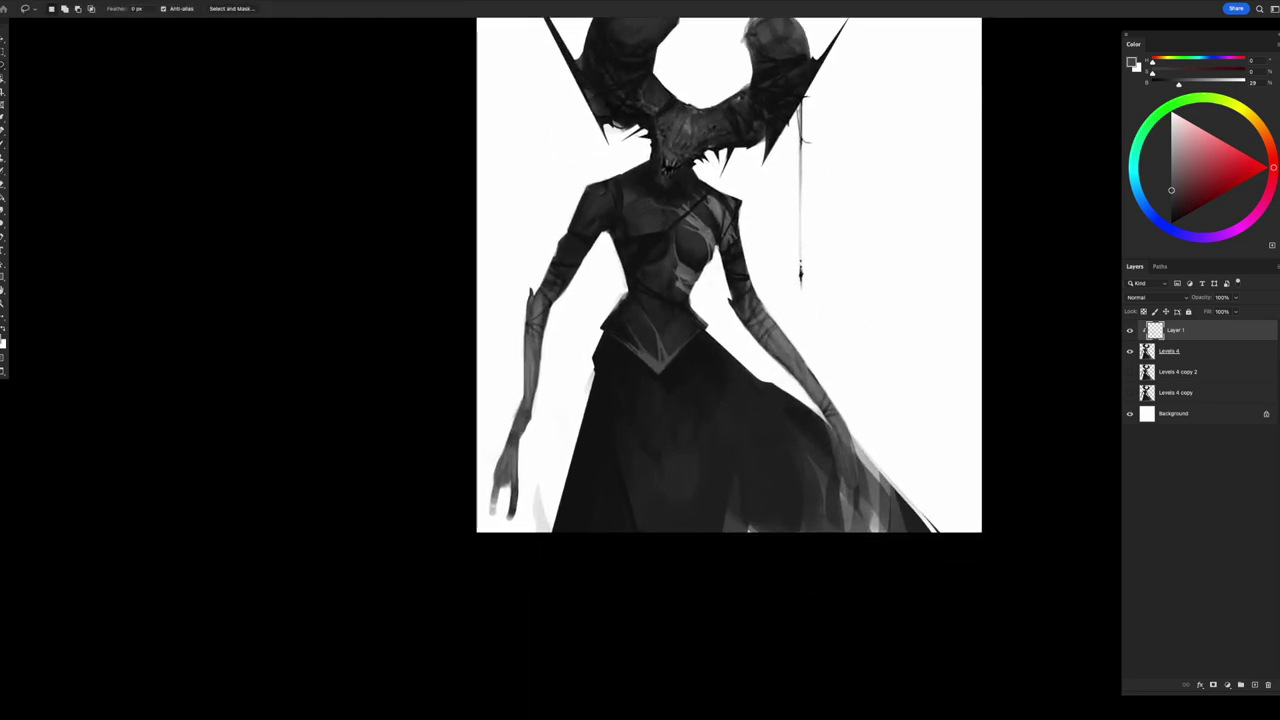
key(h)
key(b)
key(bracketright)
key(bracketright)
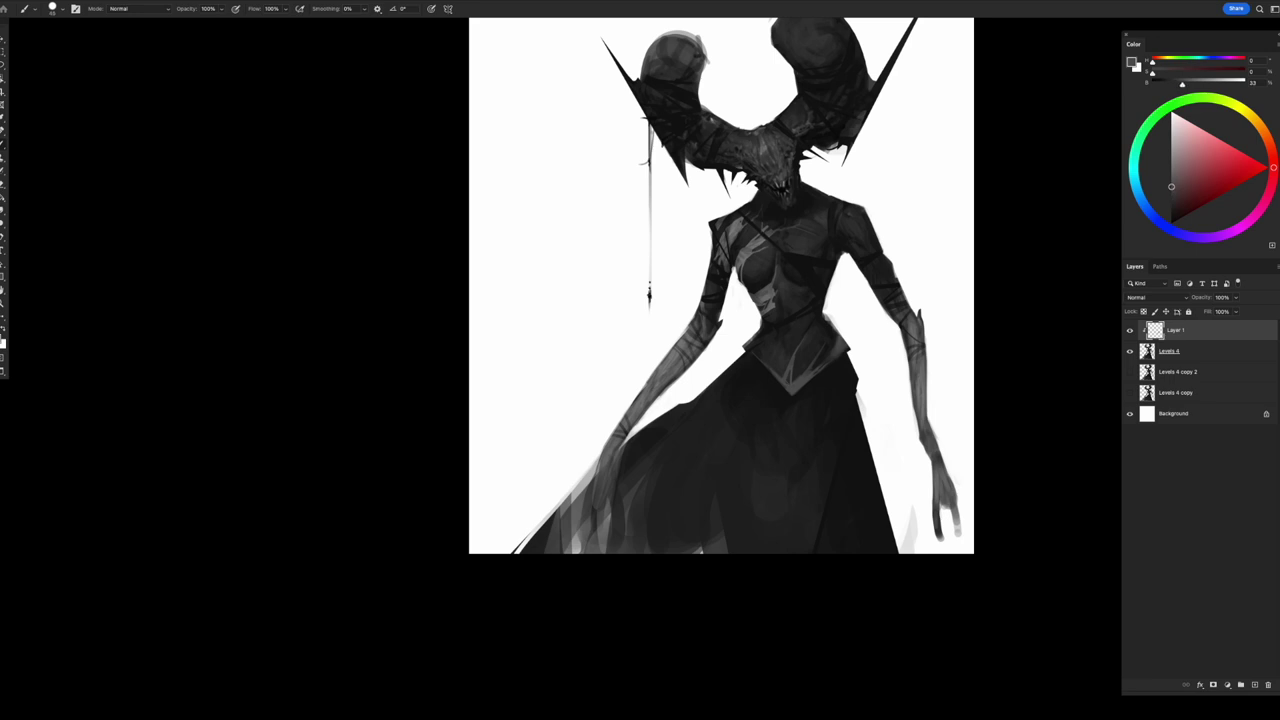
- Restore the canvas to its original orientation and merge the clipped Layer 1 into Levels 4
key(l)
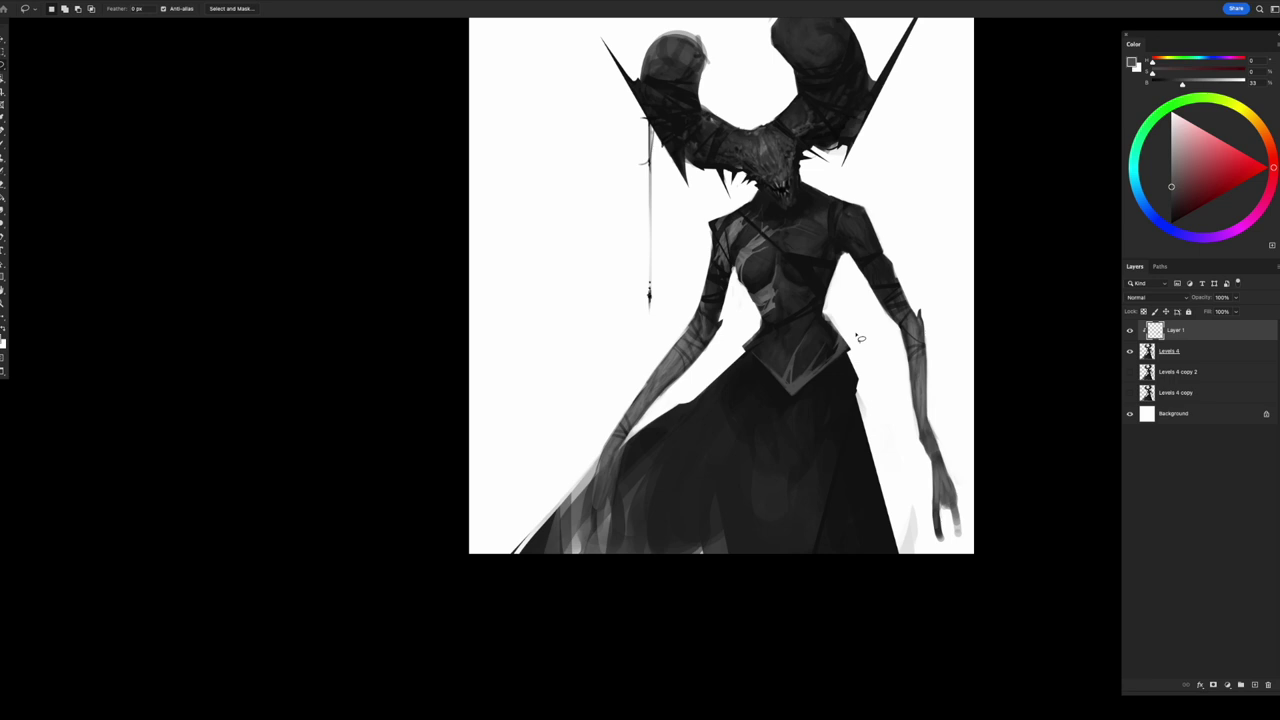
key(b)
key(h)
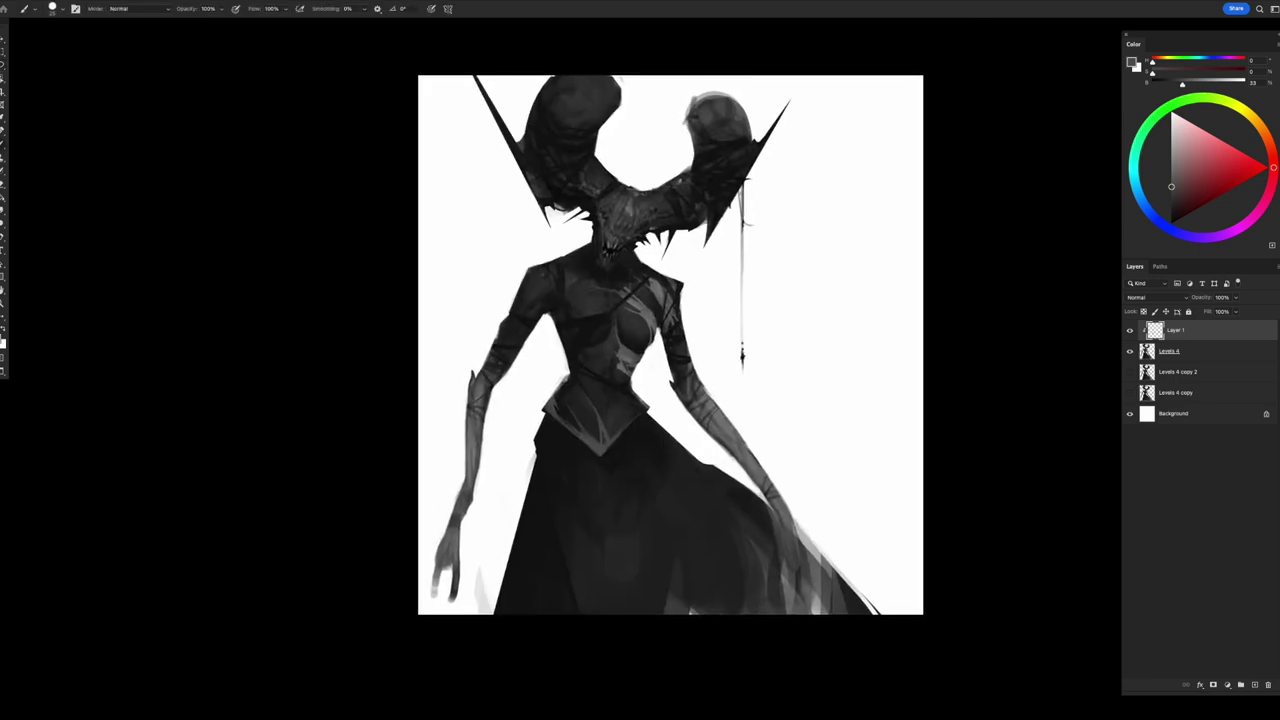
key(Tab)
key(Tab)
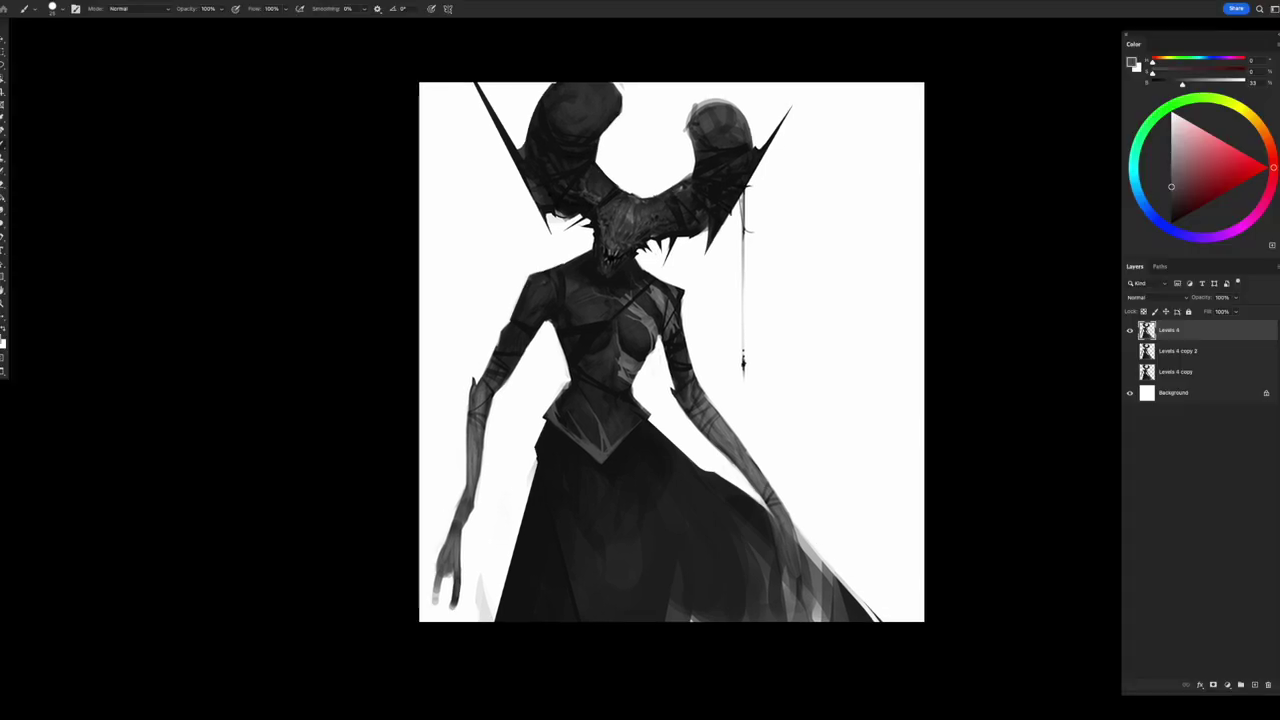
- Add a Levels adjustment above Levels 4 that brightens lights and deepens darks, and invert its mask to black
click(1227, 685)
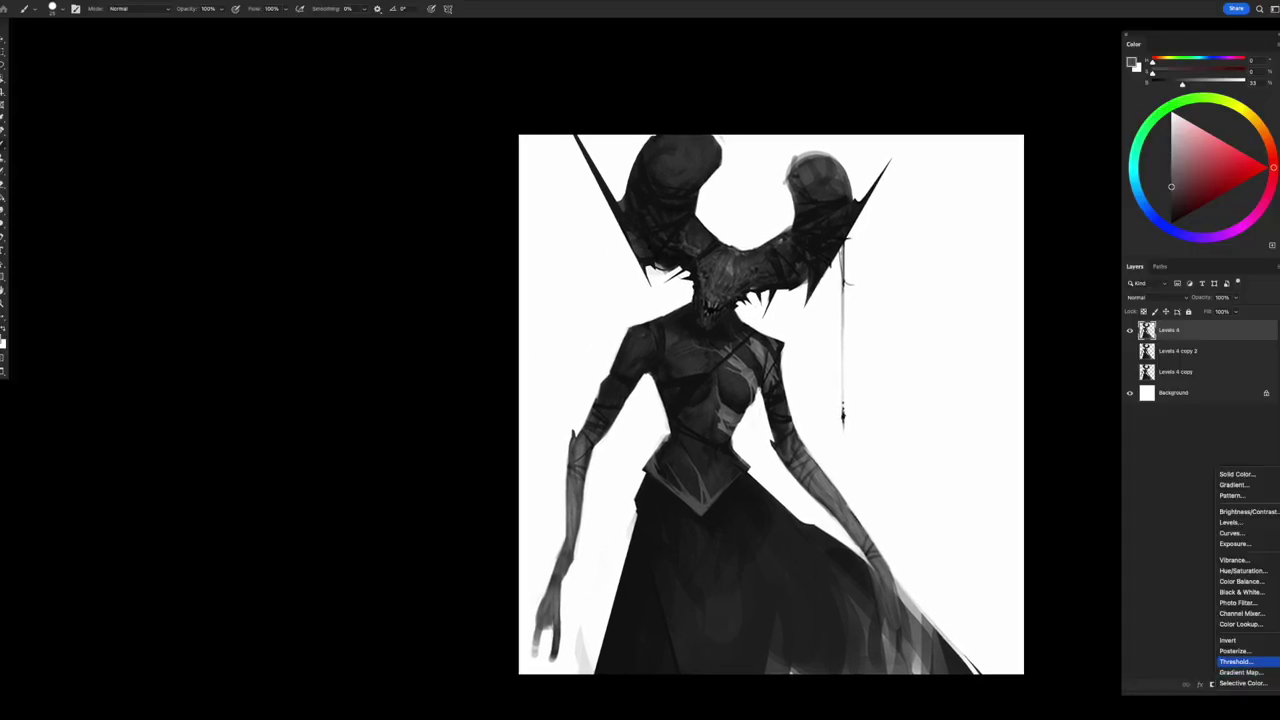
click(1235, 521)
drag(1107, 166, 1012, 167)
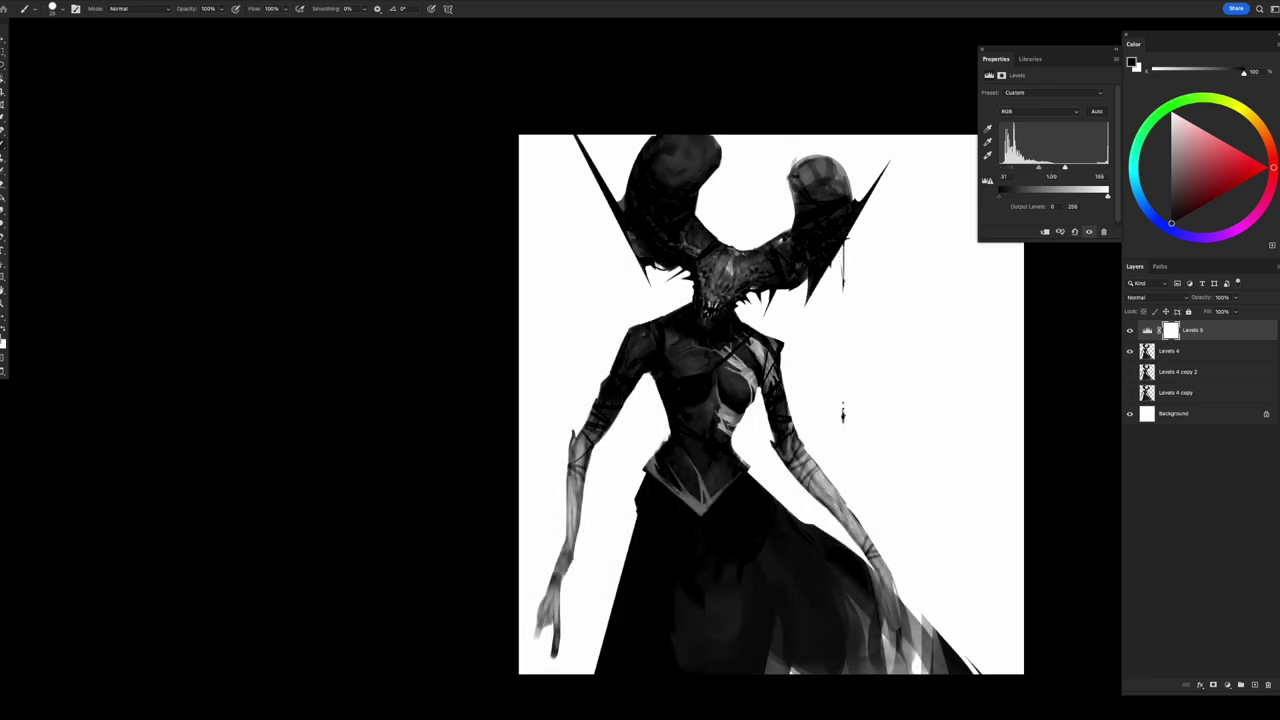
click(1001, 75)
key(ctrl+i)
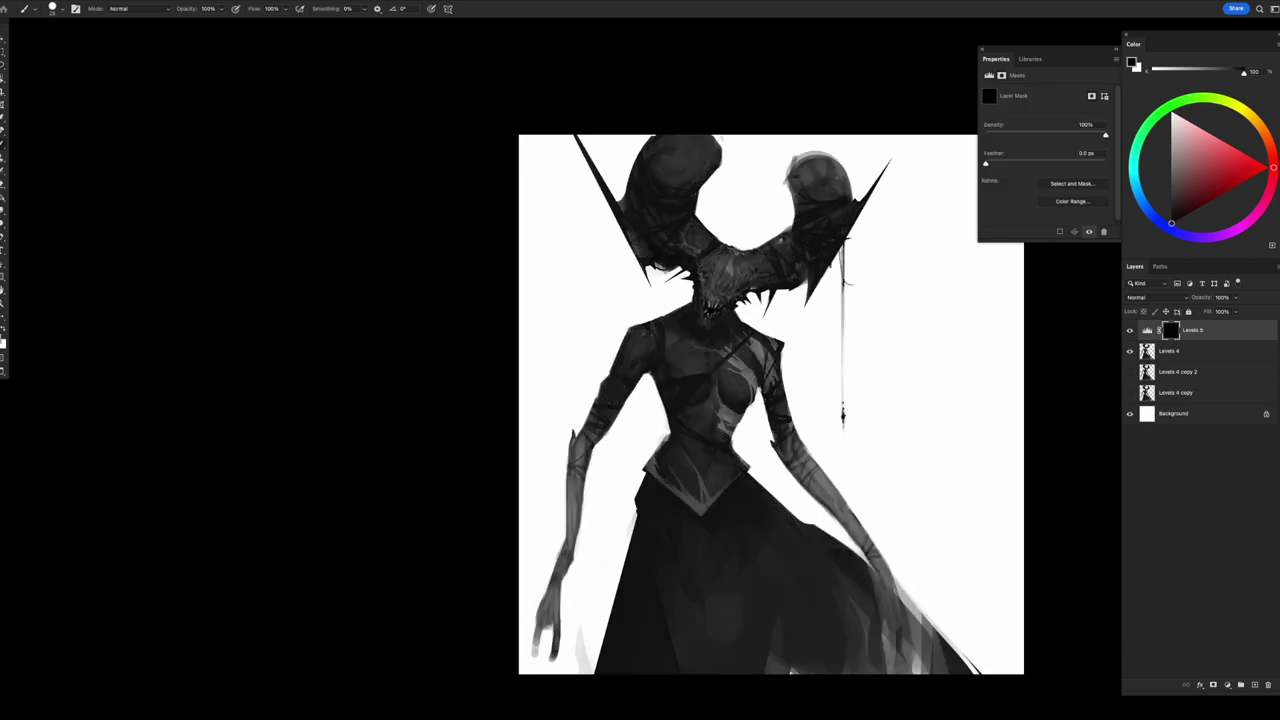
- Paint the Levels mask over the skull's forehead, teeth and horn base, alternating white and black, to add bright contrast there
right_click(740, 168)
key(Escape)
key(x)
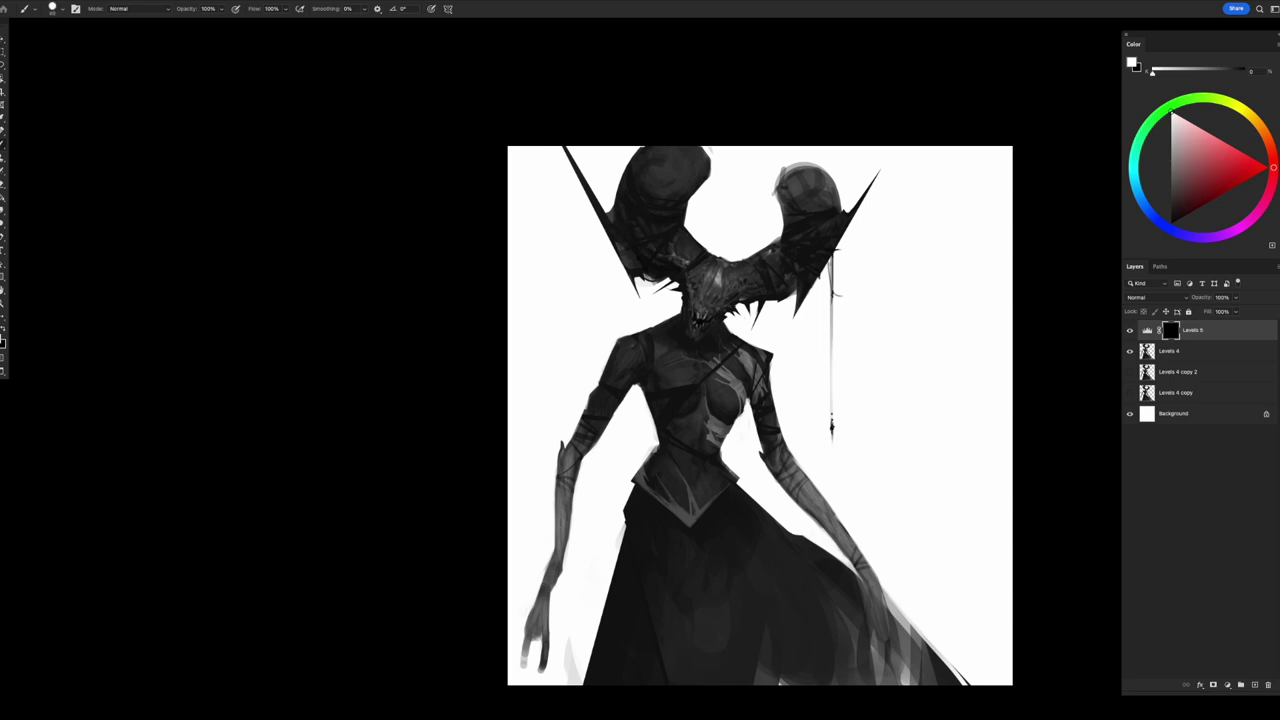
key(x)
key(x)
key(x)
key(x)
key(x)
key(x)
scroll(760, 414, down, 1)
key(x)
key(x)
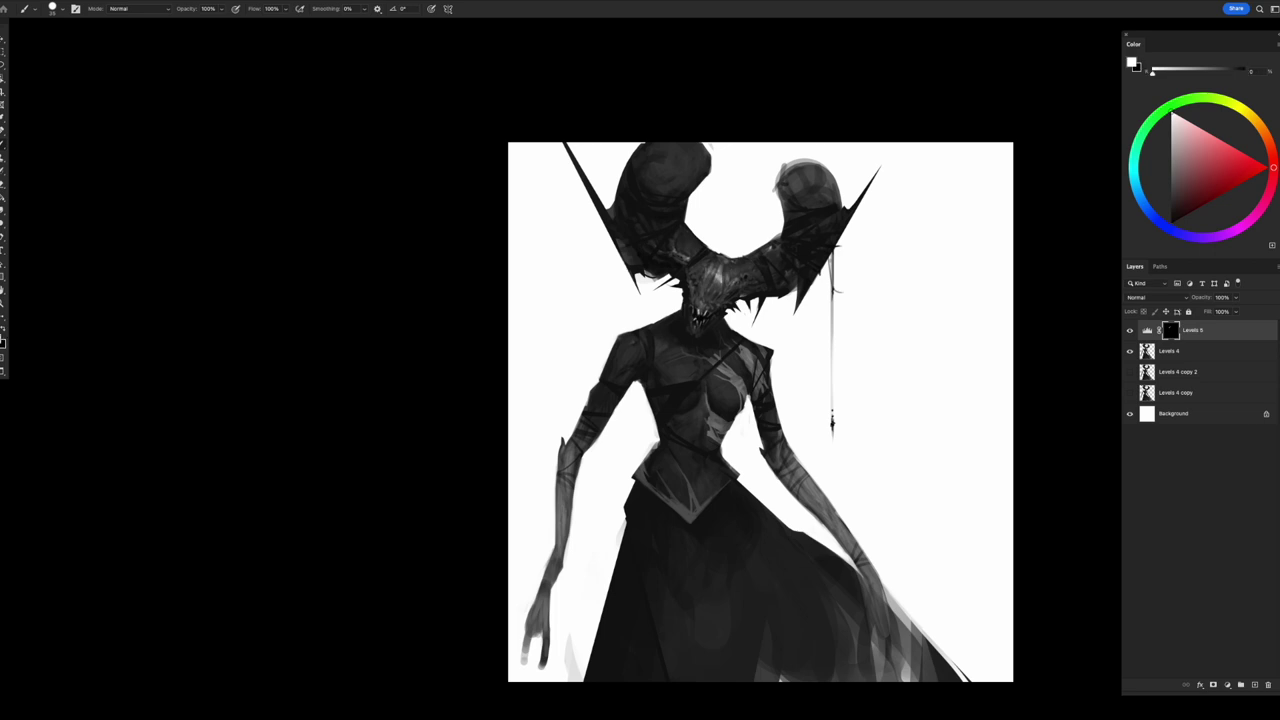
- Brighten the corset's V trim and the chest highlights through the Levels mask, alternating between white and black
mouse_move(692, 497)
mouse_down()
mouse_move(687, 512)
mouse_move(677, 506)
mouse_up()
drag(711, 418, 714, 360)
click(714, 360)
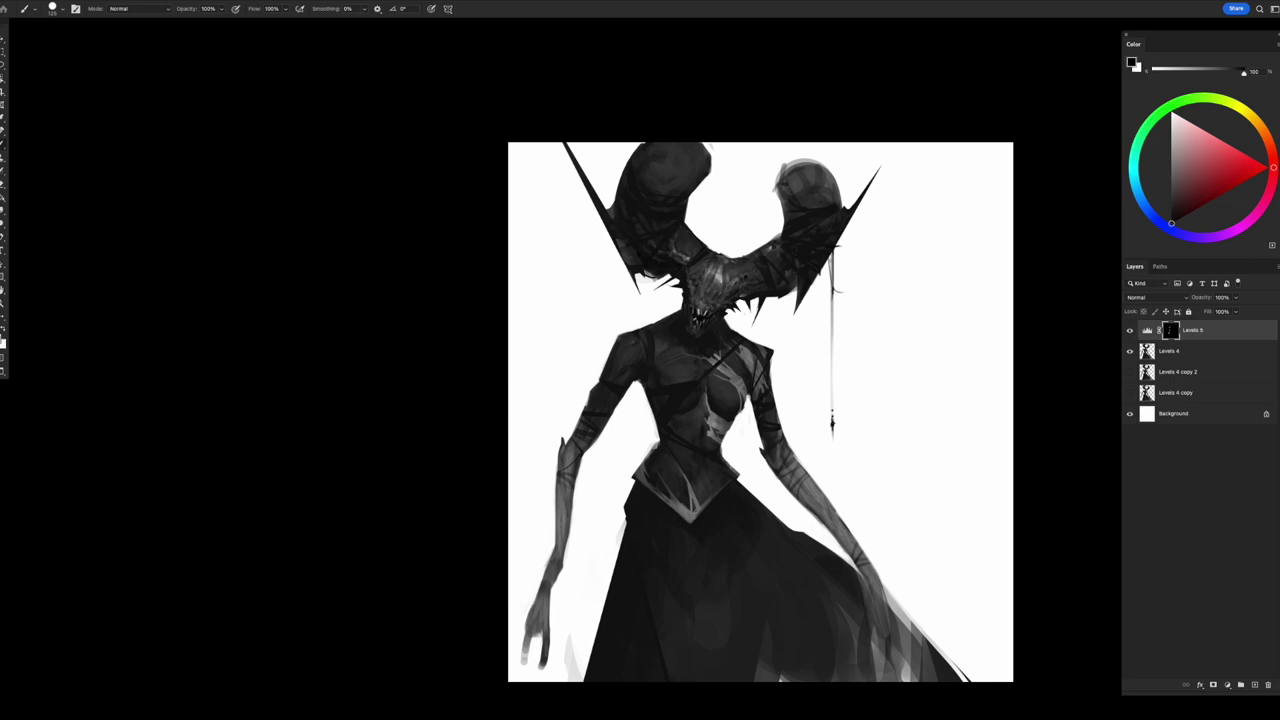
click(714, 425)
key(x)
click(714, 432)
click(713, 426)
key(x)
click(688, 518)
key(x)
click(692, 492)
key(x)
- Strengthen the highlights on the skull's brow and snout by painting the Levels mask with white and black
click(718, 286)
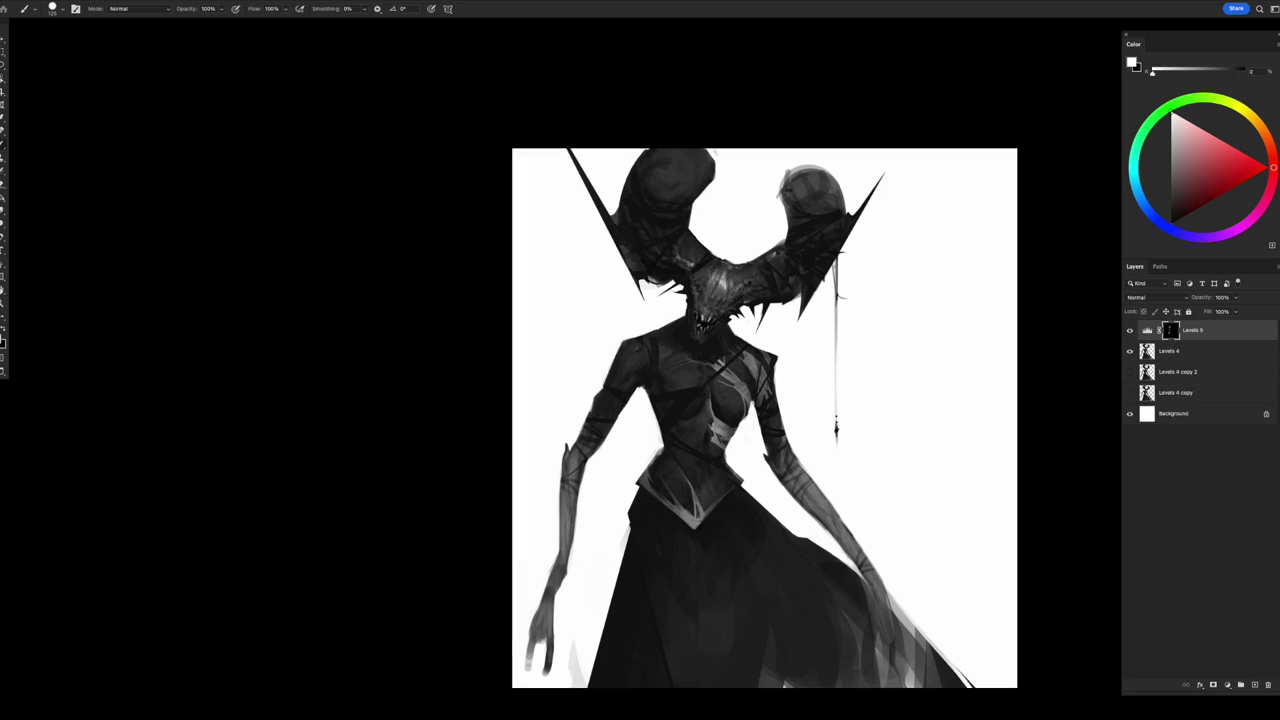
click(709, 313)
key(x)
key(x)
key(x)
key(x)
key(ctrl+minus)
key(ctrl+minus)
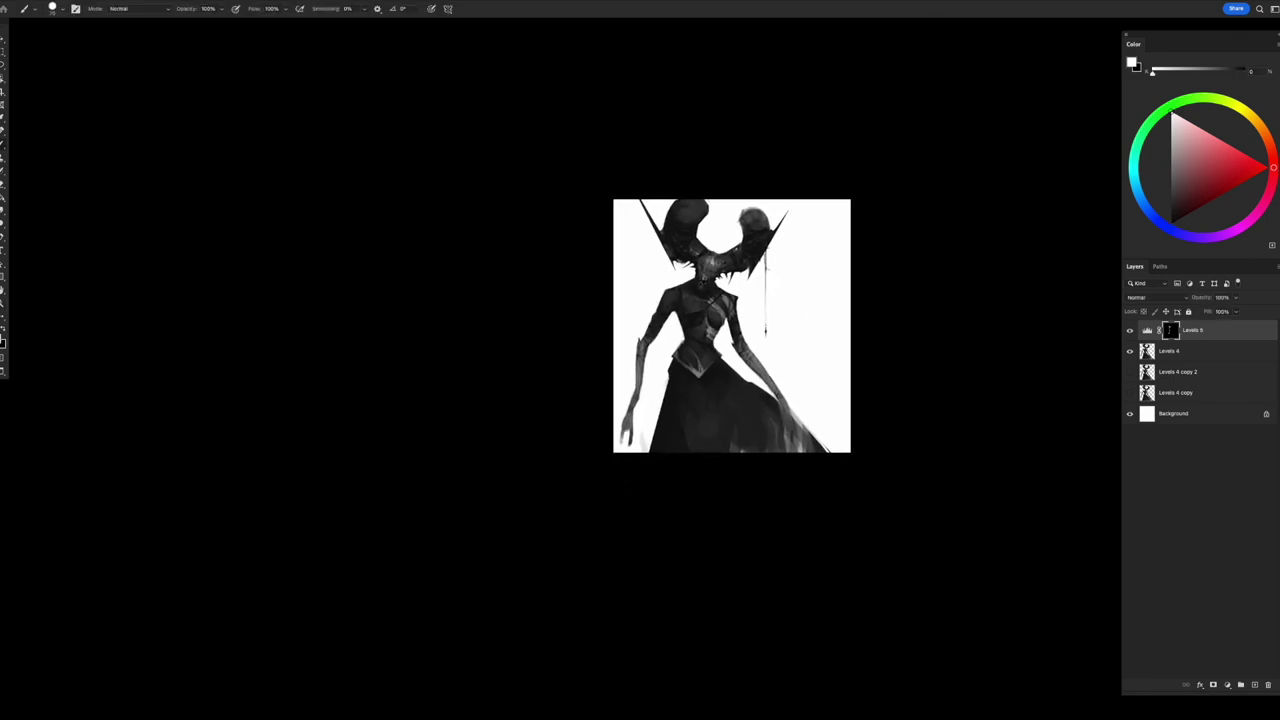
scroll(733, 324, up, 1)
click(1171, 186)
click(1236, 297)
drag(1244, 310, 1218, 310)
click(709, 313)
key(Return)
key(ctrl+z)
- Duplicate the Levels 5 adjustment, fill the copy's mask with black and make white the foreground colour
key(ctrl+j)
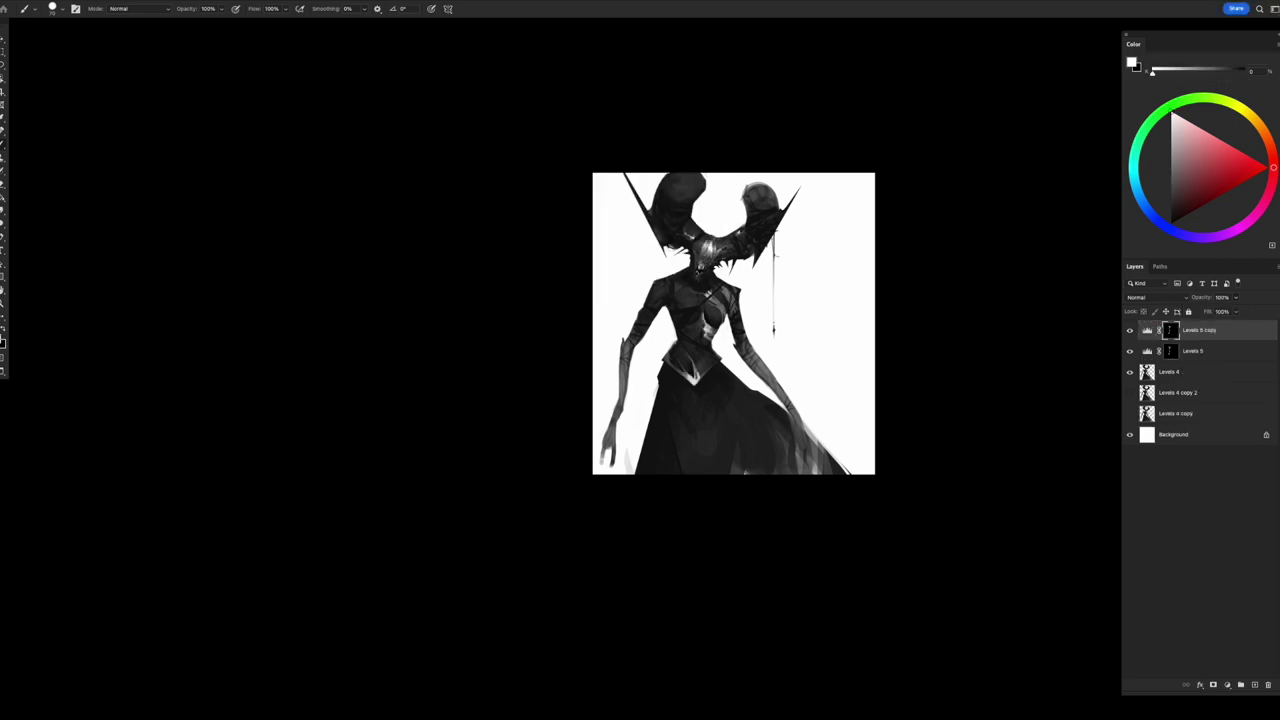
key(x)
key(alt+BackSpace)
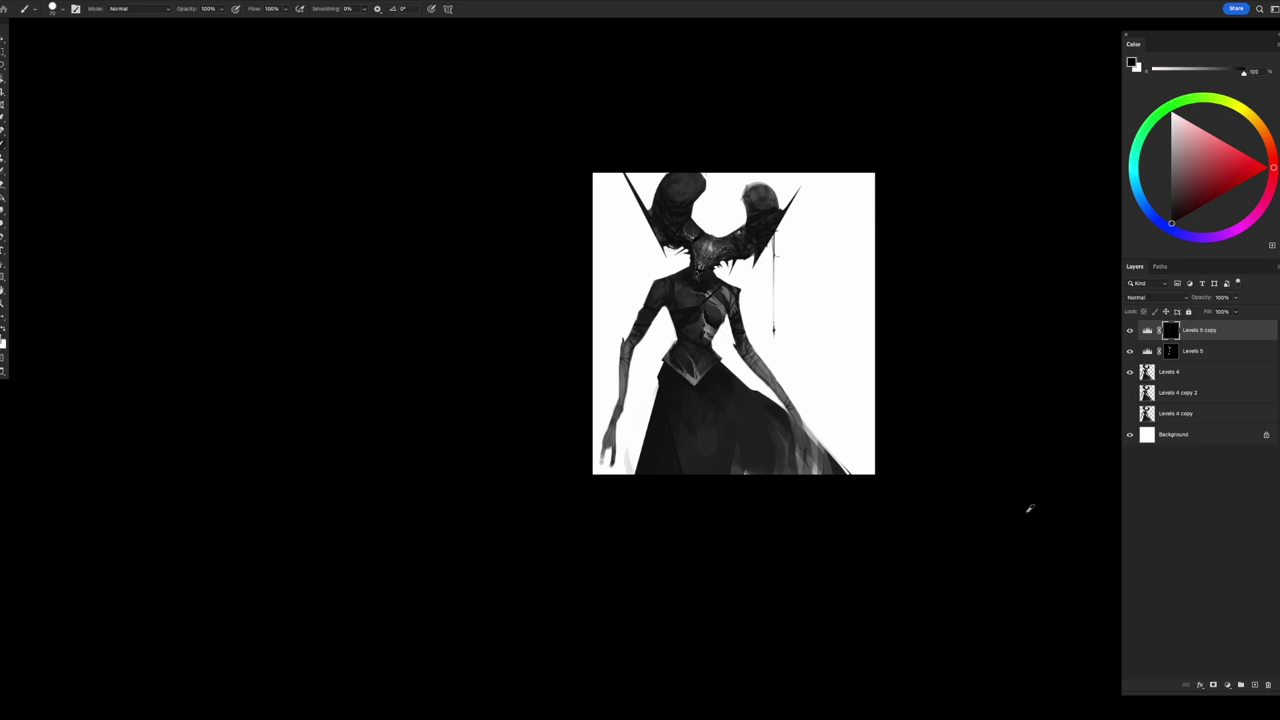
key(x)
- Paint small accents on the Levels 5 copy mask over the forehead, teeth and horn base, and check them with the mask overlay
key(ctrl+0)
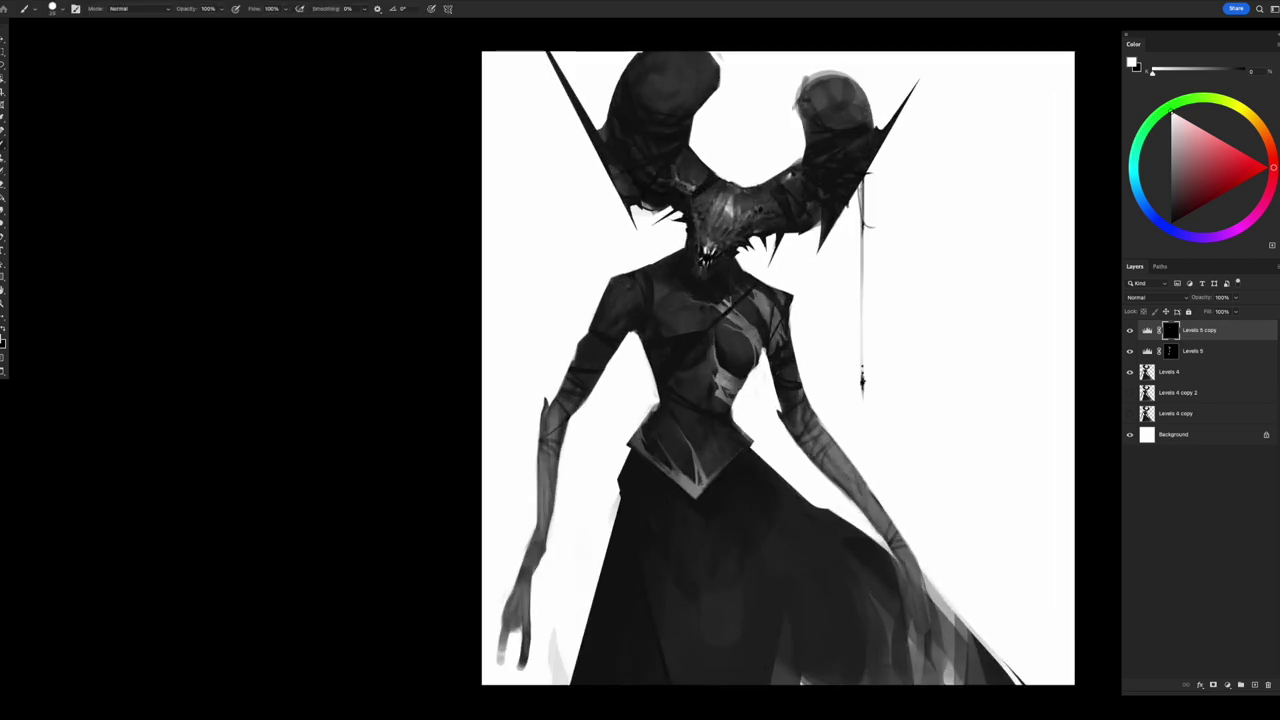
key(ctrl+minus)
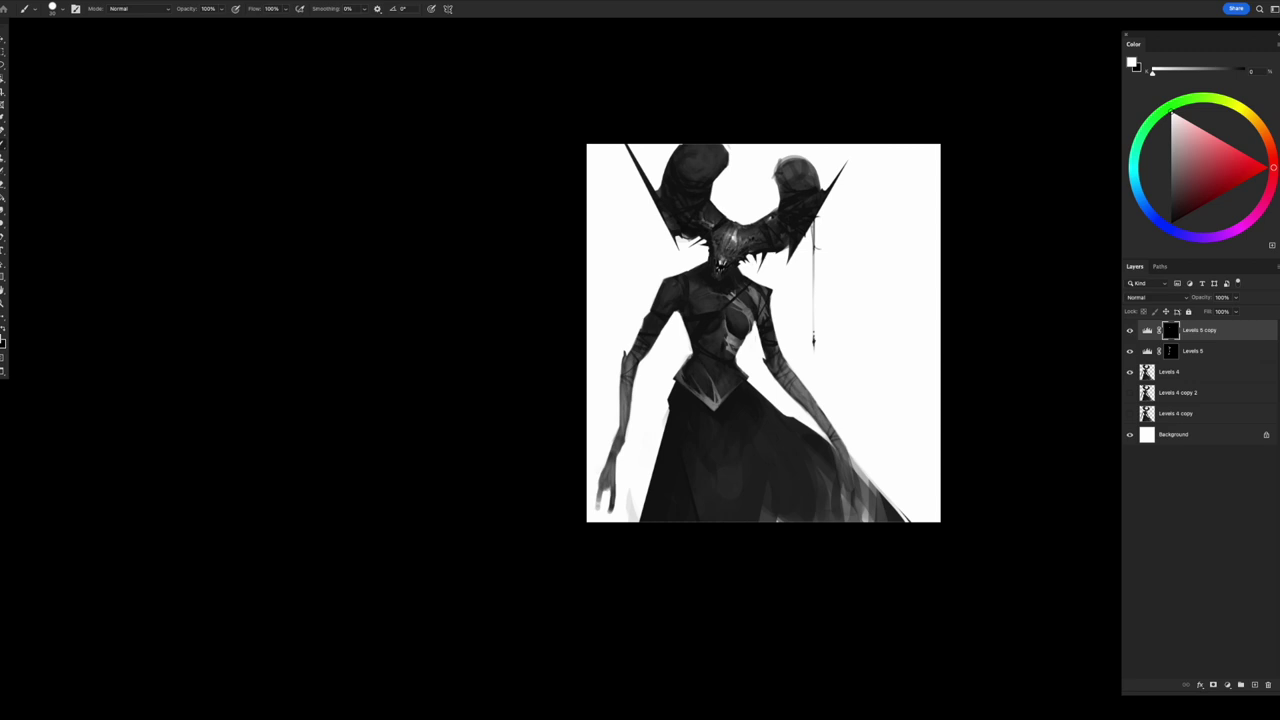
key(bracketleft)
key(bracketleft)
key(ctrl+plus)
key(x)
key(x)
key(x)
key(backslash)
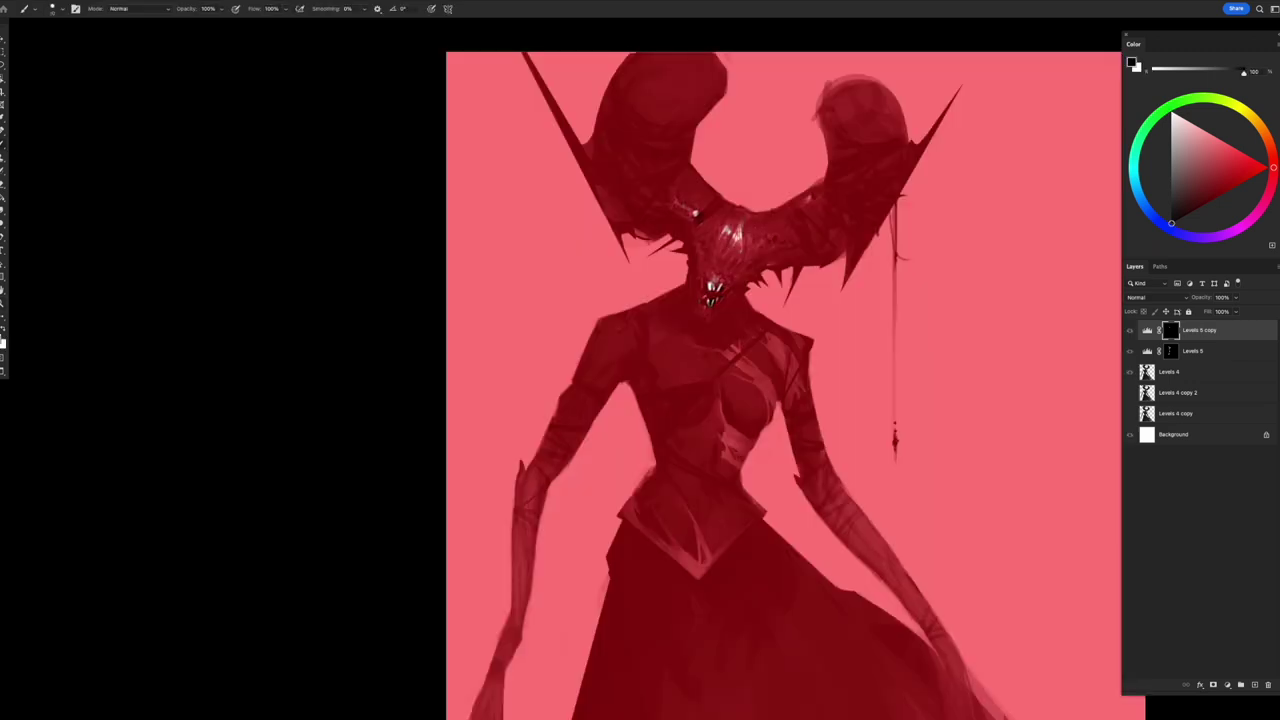
key(backslash)
- Examine the highlight balance of the whole figure at thumbnail and larger sizes
key(ctrl+minus)
key(Tab)
key(Tab)
key(ctrl+minus)
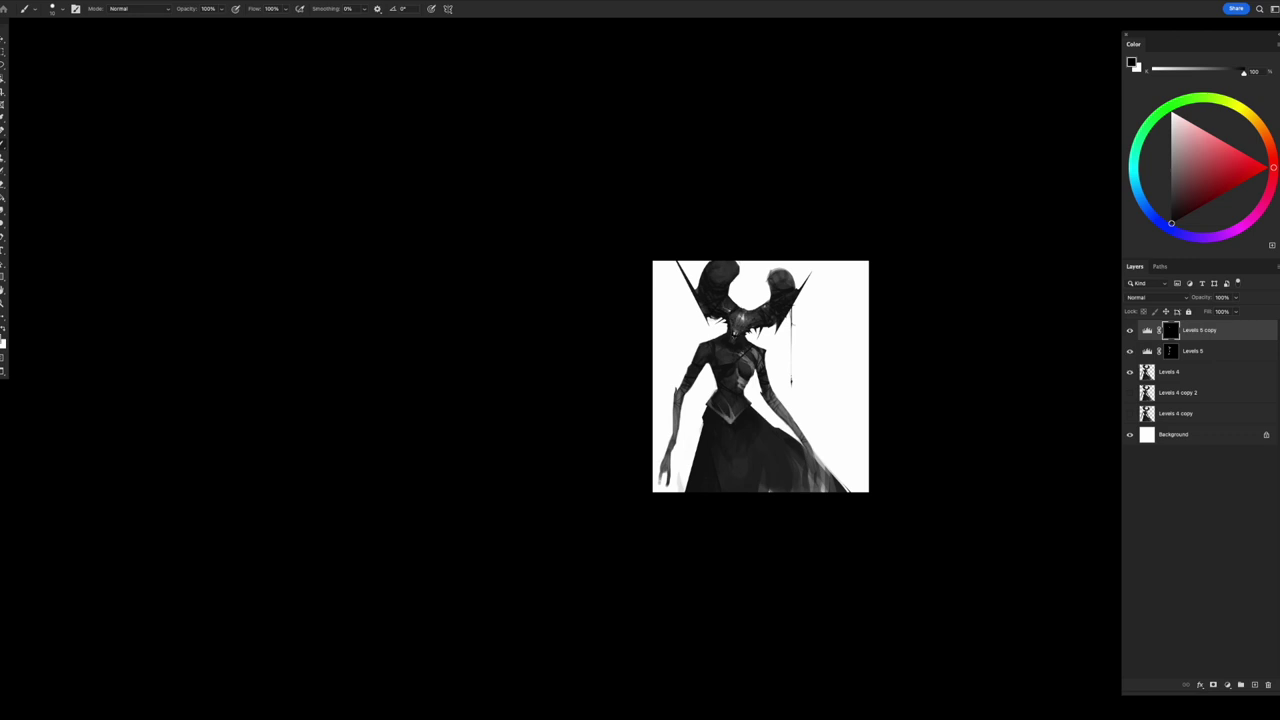
key(ctrl+plus)
key(bracketright)
key(bracketright)
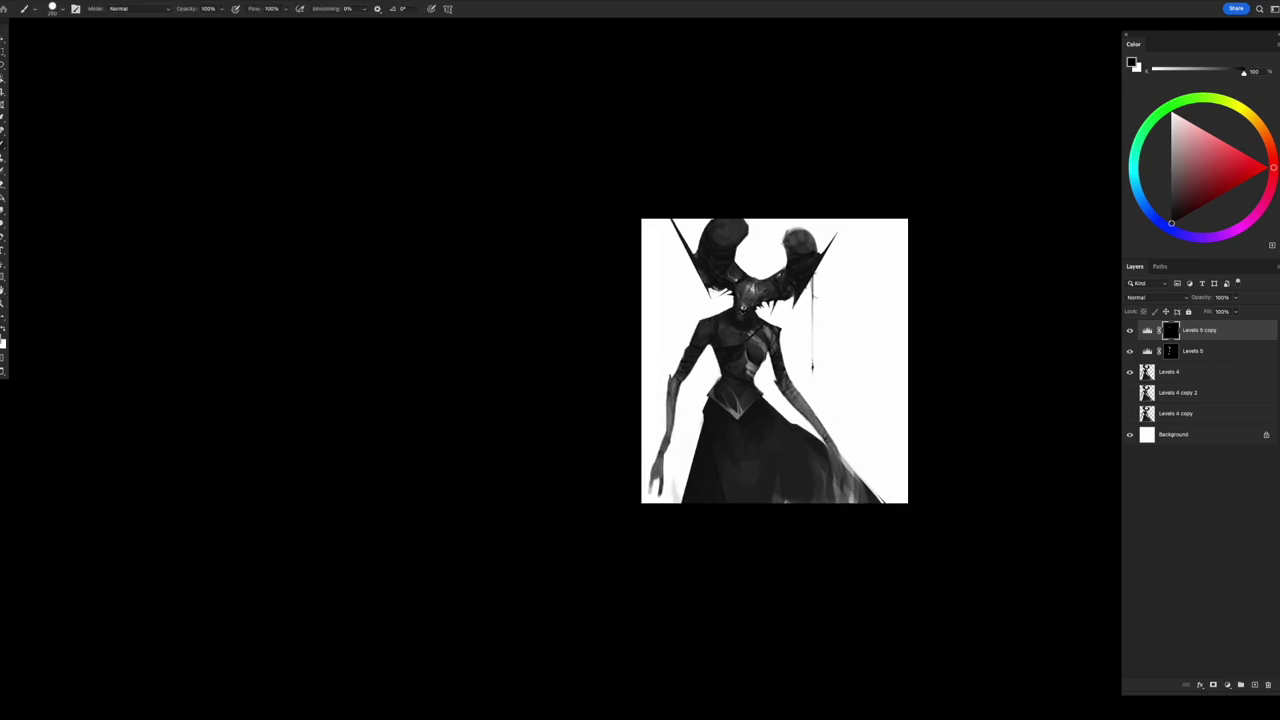
key(ctrl+plus)
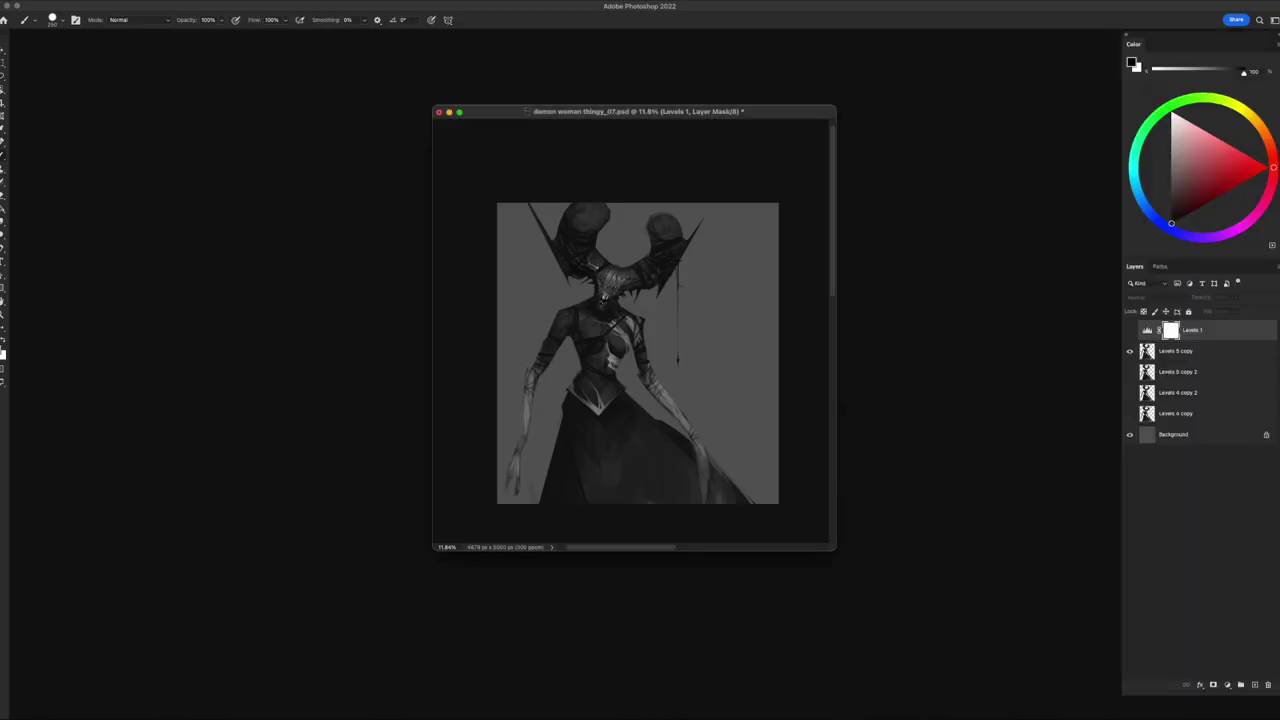
- Invert the Levels 1 mask to black, return to full-screen view and ready a large soft brush with white
key(ctrl+i)
right_click(680, 168)
key(Escape)
key(f)
key(ctrl+minus)
right_click(720, 170)
key(Escape)
key(x)
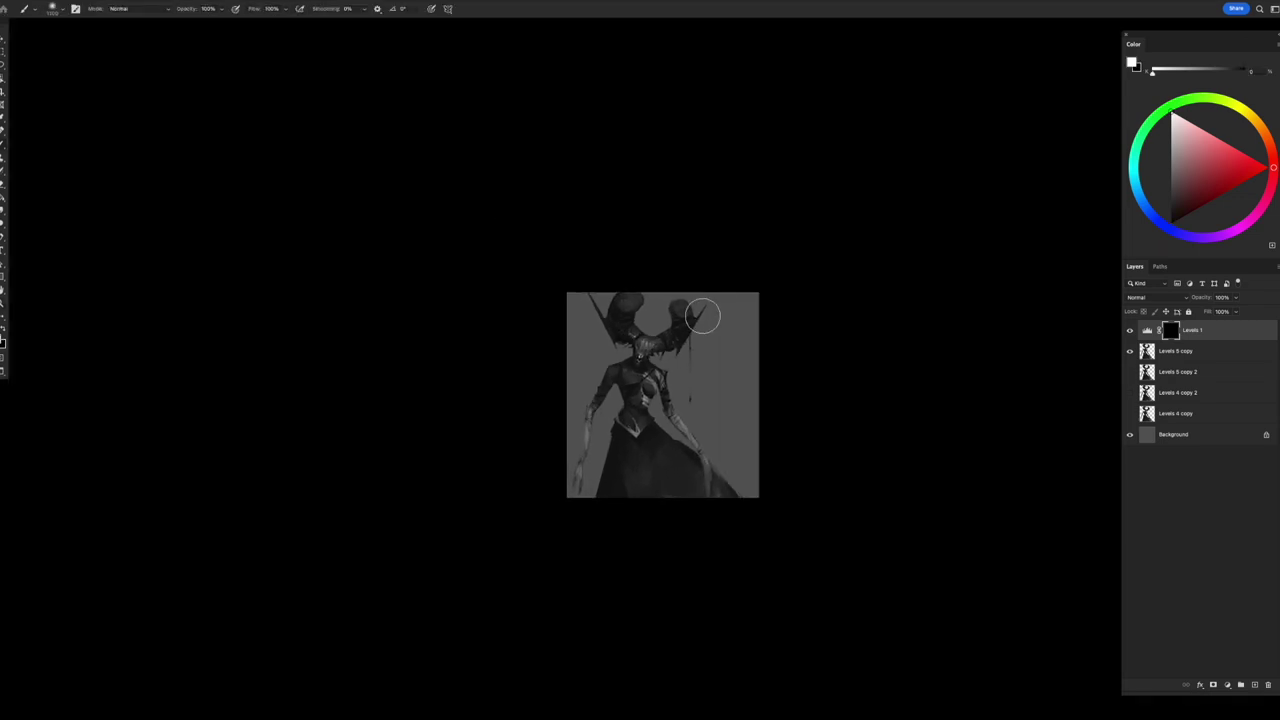
- Paint white on the Levels 1 mask along both sides of the figure and its skirt, and clip the adjustment to Levels 5 copy
drag(711, 434, 734, 514)
mouse_move(588, 400)
mouse_down()
mouse_move(573, 472)
mouse_move(600, 409)
mouse_up()
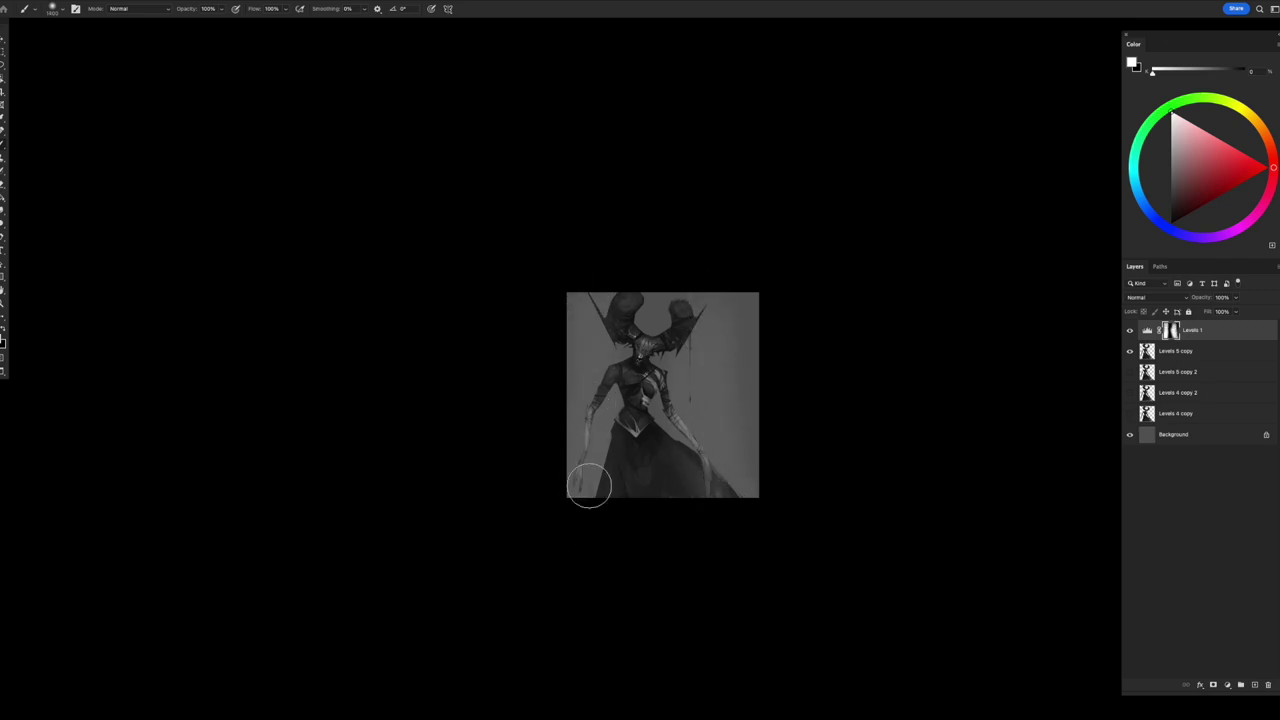
key(z)
drag(676, 459, 650, 459)
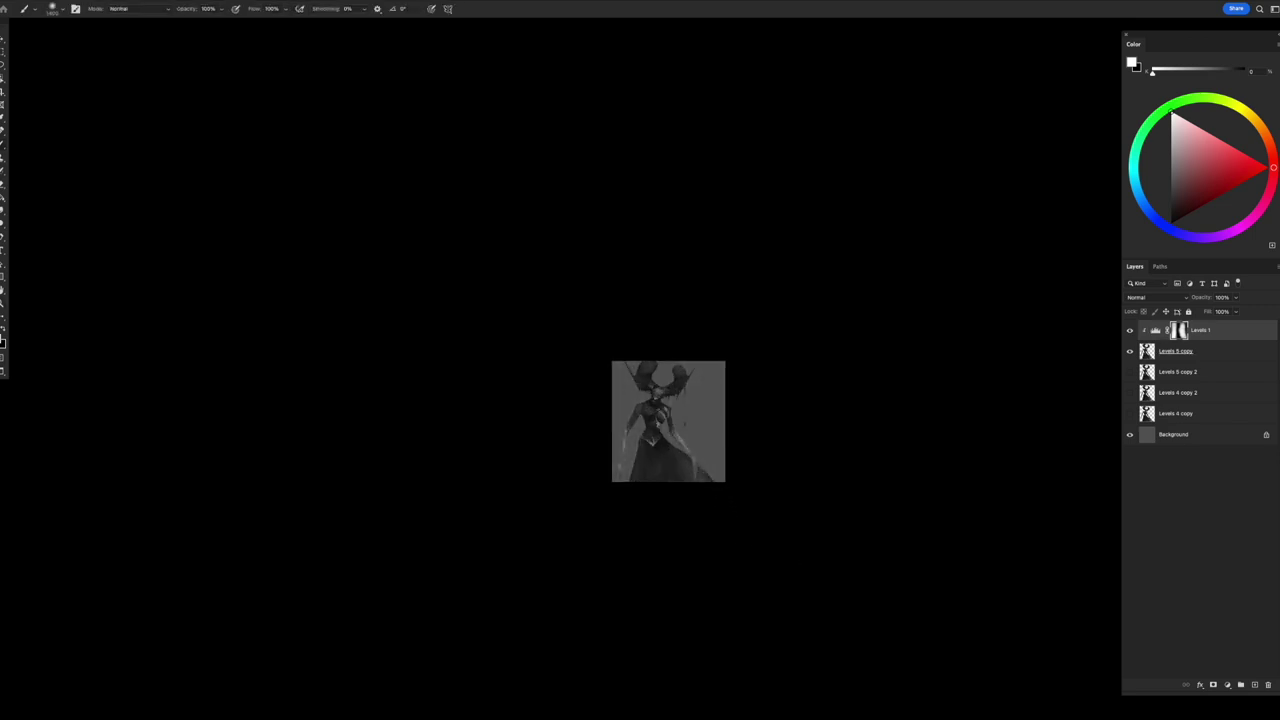
- Rework the clipped Levels 1 mask with soft black and white strokes, restoring dark horns and torso while leaving haze on the skirt
key(x)
key(x)
key(x)
key(x)
key(x)
key(x)
key(x)
key(x)
key(x)
key(x)
key(x)
key(x)
key(x)
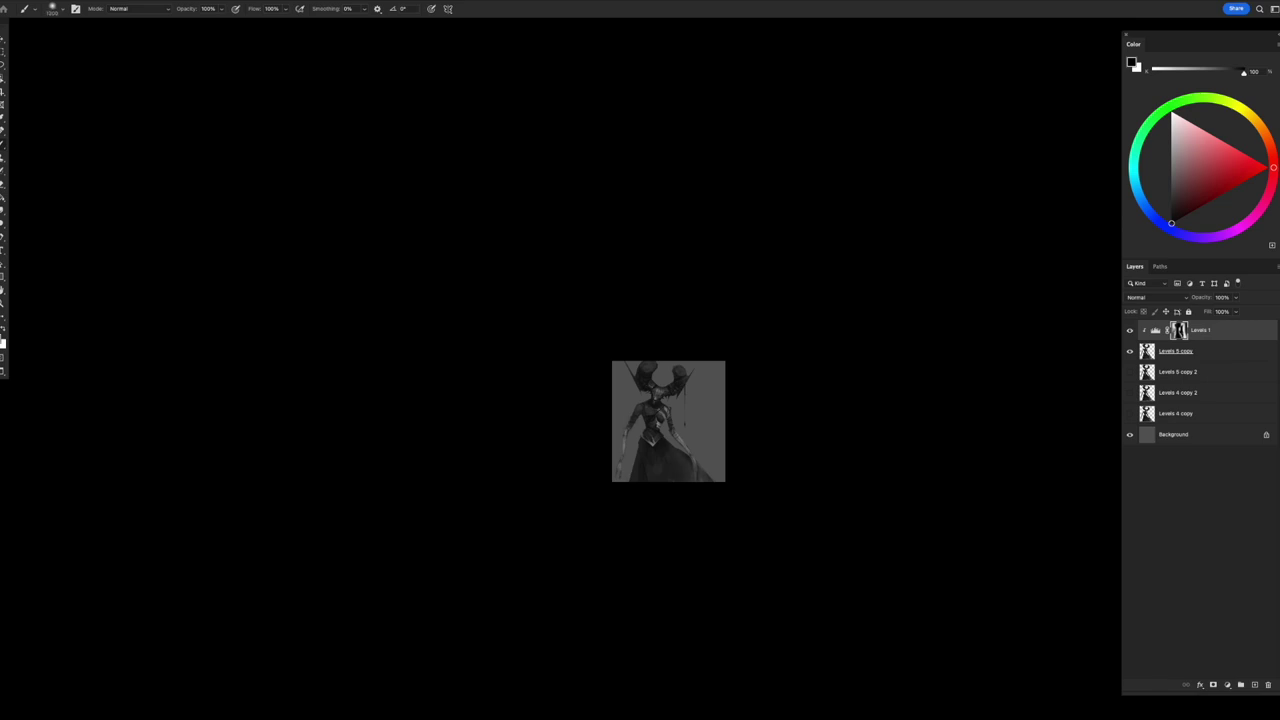
key(x)
key(x)
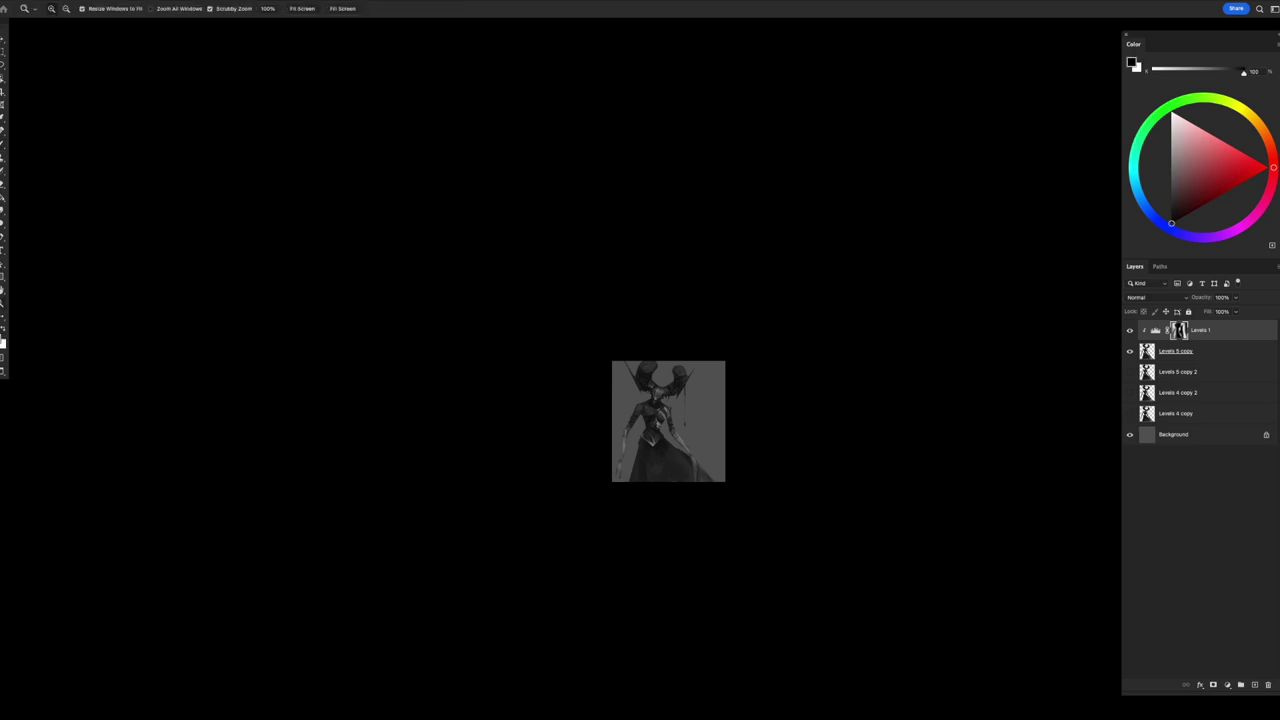
- Fine-tune the haze over the figure on the Levels 1 mask with a smaller soft brush, alternating white and black
key(ctrl+plus)
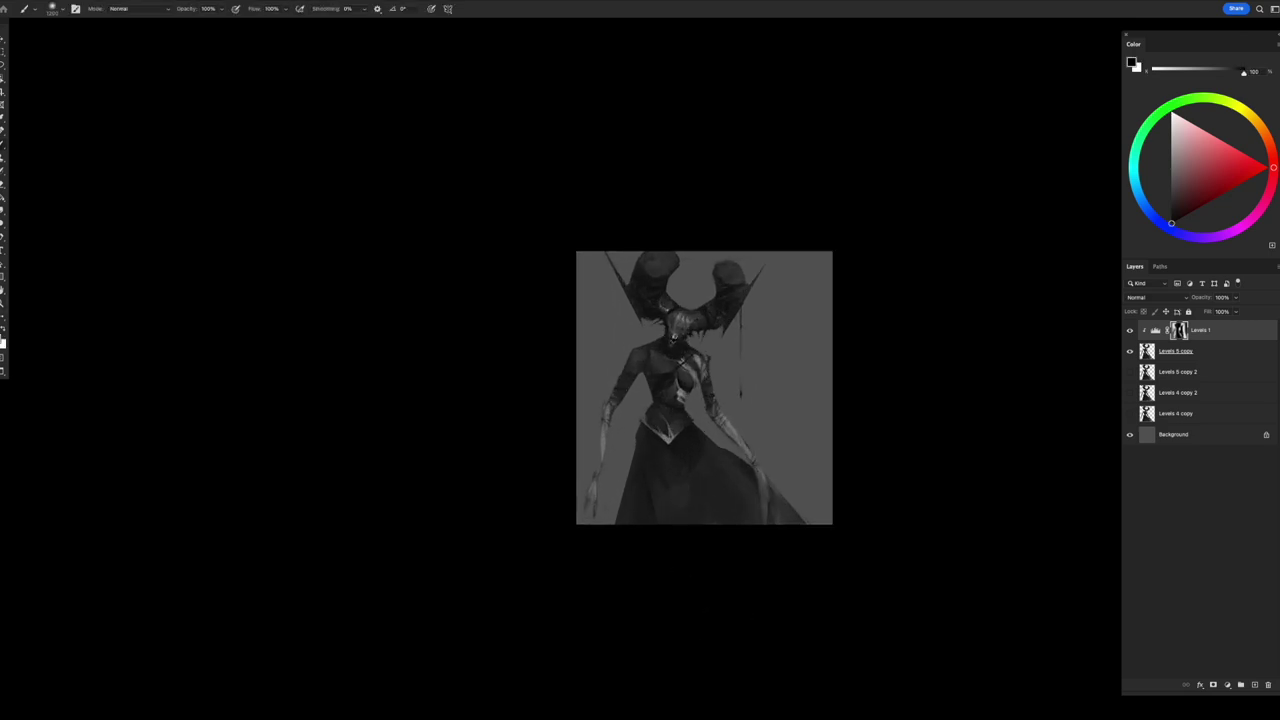
key(x)
key(x)
key(x)
key(x)
scroll(700, 503, down, 3)
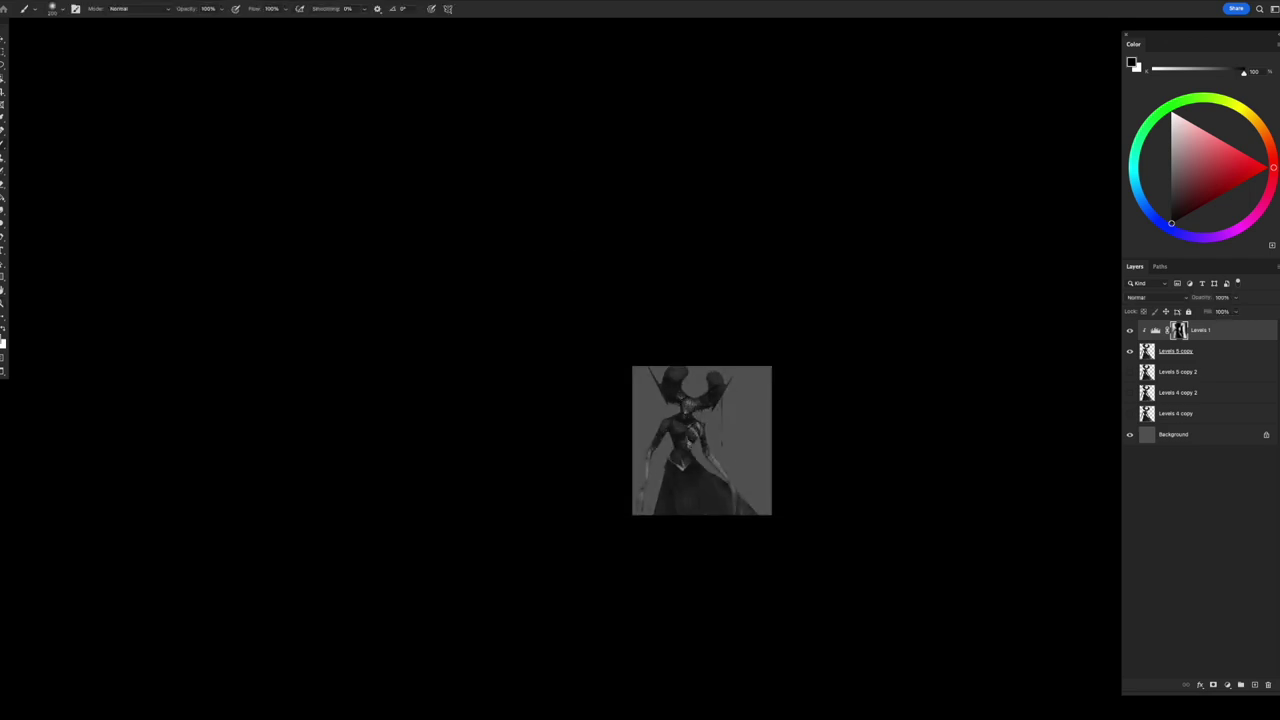
- Add a new layer above Background and paint soft dark grey shading around the figure's lower half with the Soft Round brush
key(ctrl+shift+alt+n)
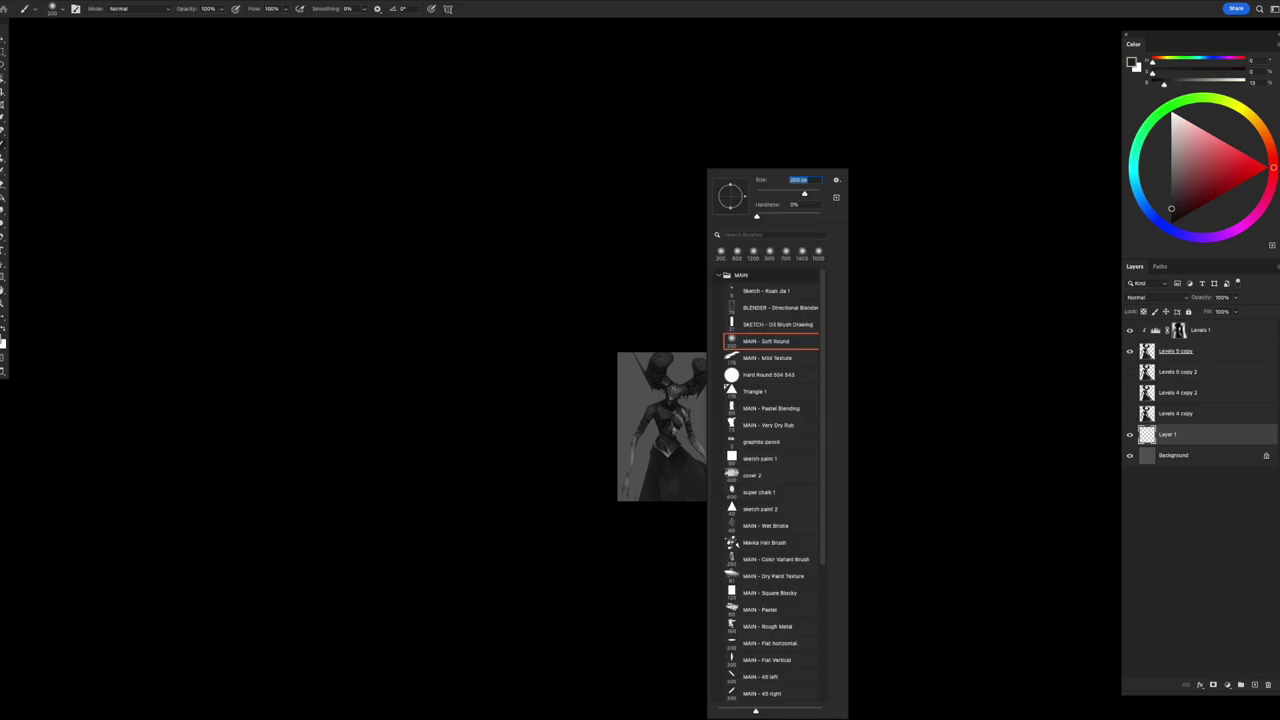
mouse_move(749, 420)
mouse_down()
mouse_move(694, 539)
mouse_move(666, 536)
mouse_move(607, 405)
mouse_move(688, 517)
mouse_move(775, 399)
mouse_move(748, 411)
mouse_move(742, 487)
mouse_move(702, 547)
mouse_move(746, 530)
mouse_move(701, 559)
mouse_move(634, 510)
mouse_up()
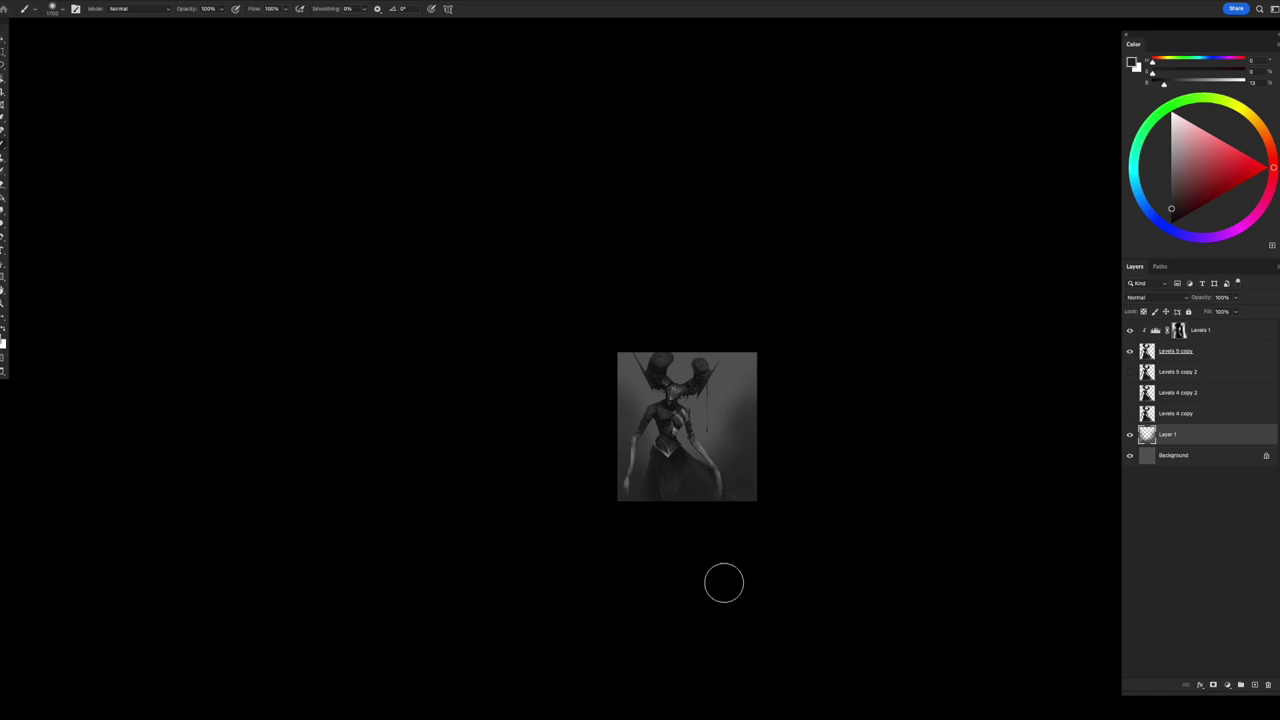
click(684, 545)
- Erase parts of the background shading on both sides of the mirrored figure, and flip the canvas back
key(e)
right_click(646, 575)
key(Return)
key(h)
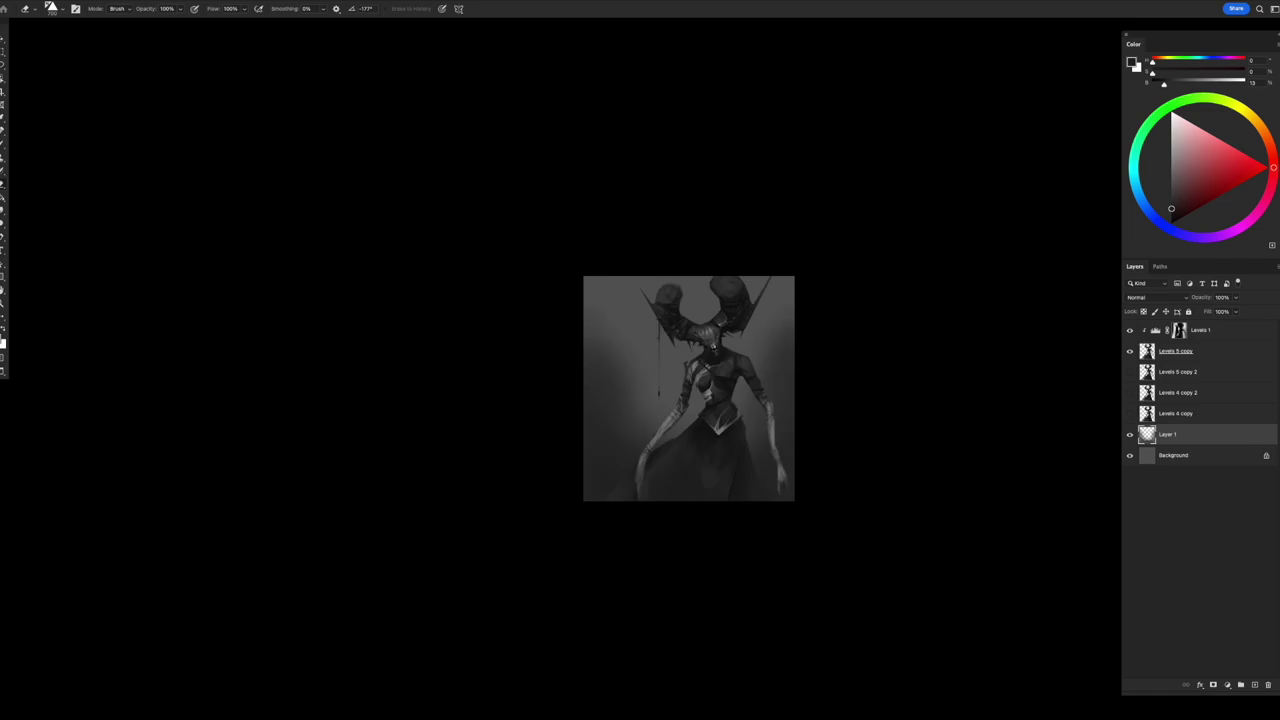
click(647, 434)
drag(767, 352, 766, 385)
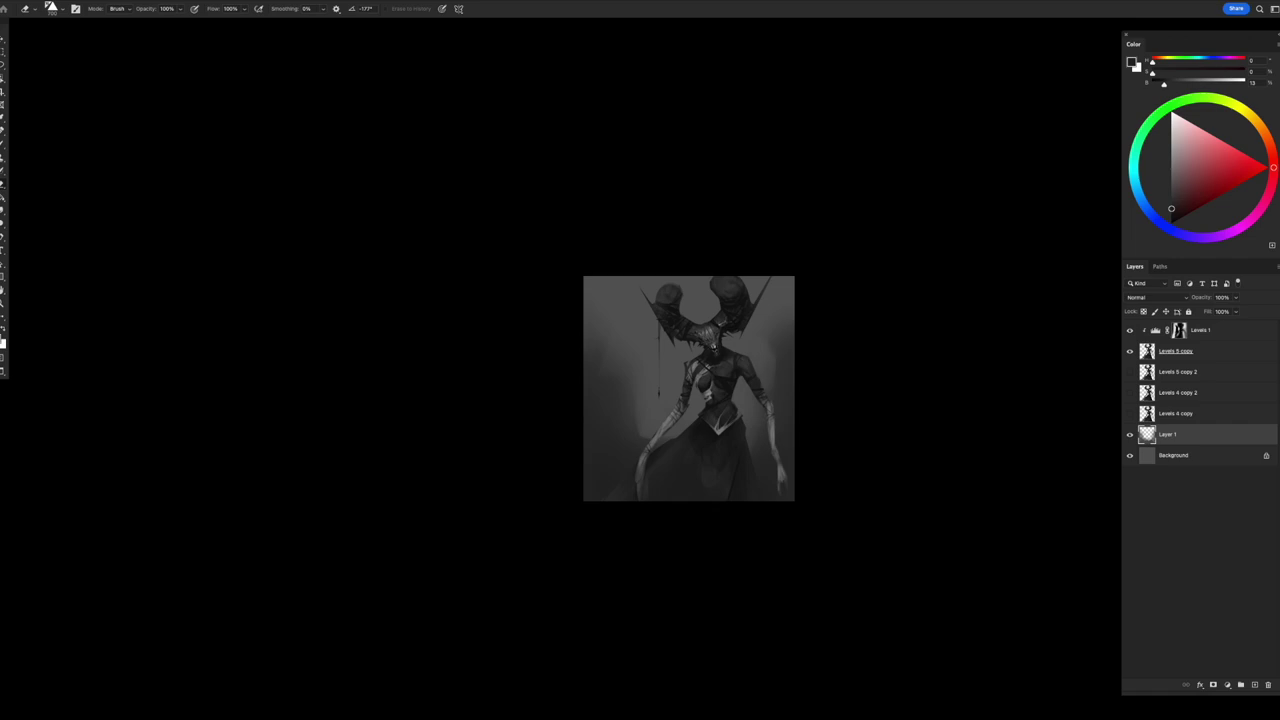
key(h)
key(b)
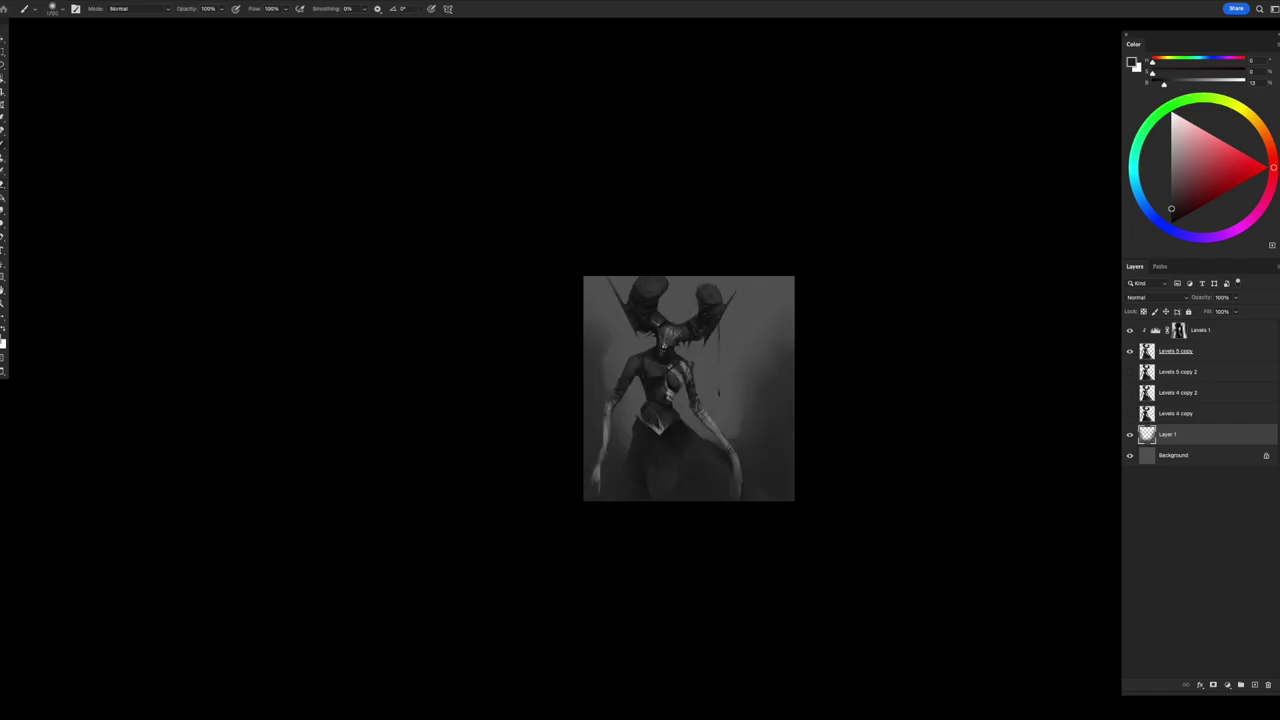
- Try soft grey haze strokes around the skirt on a new layer above Background, and delete that layer
right_click(759, 512)
double_click(770, 457)
key(z)
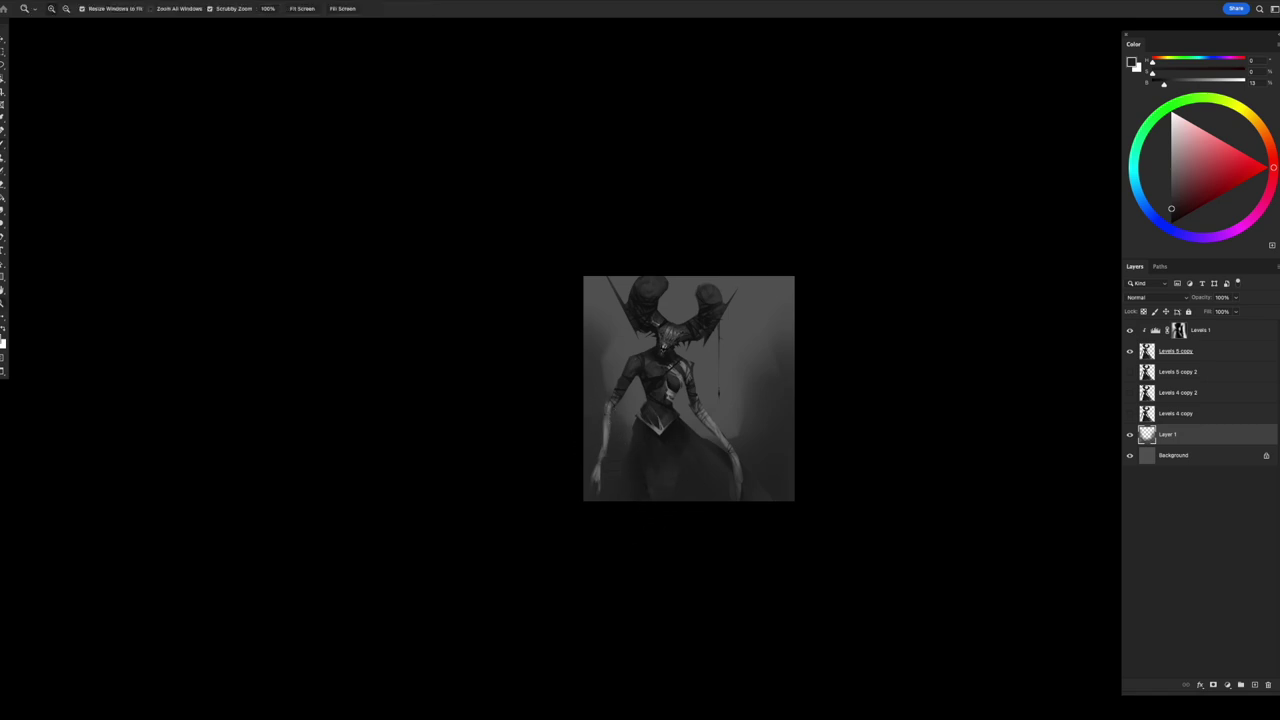
key(b)
key(ctrl+shift+alt+n)
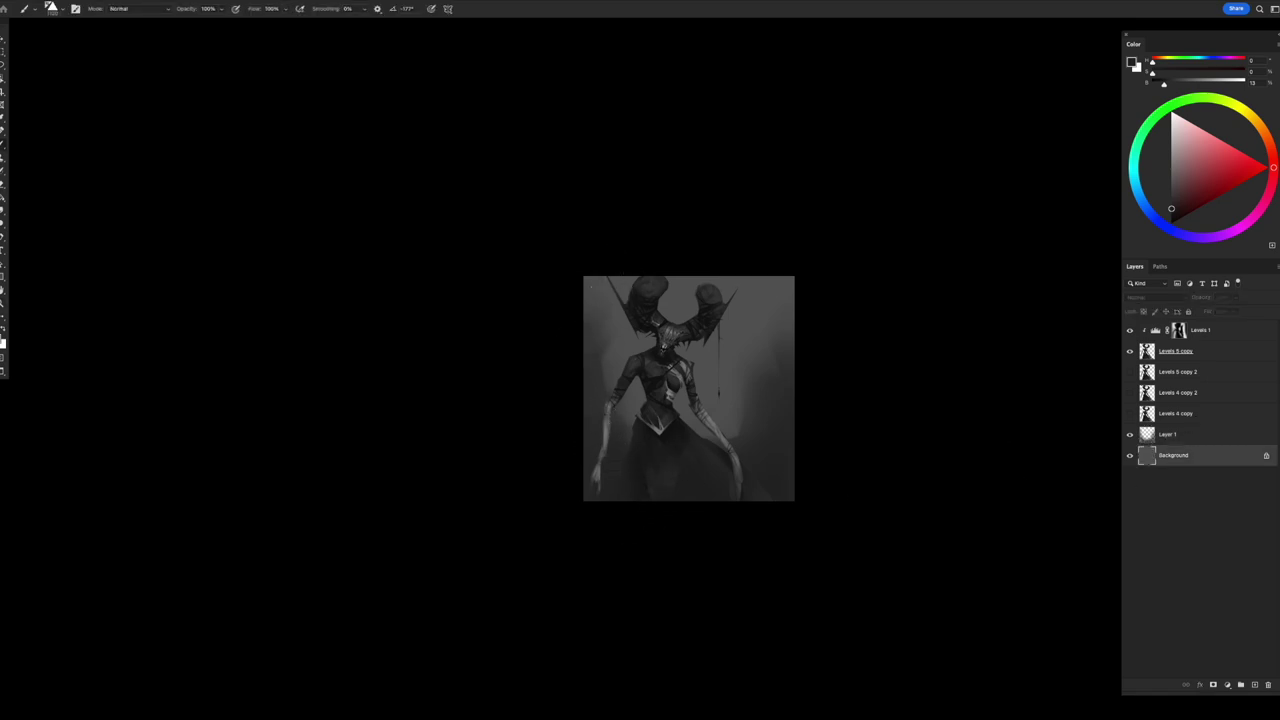
right_click(658, 430)
double_click(771, 460)
alt+click(640, 423)
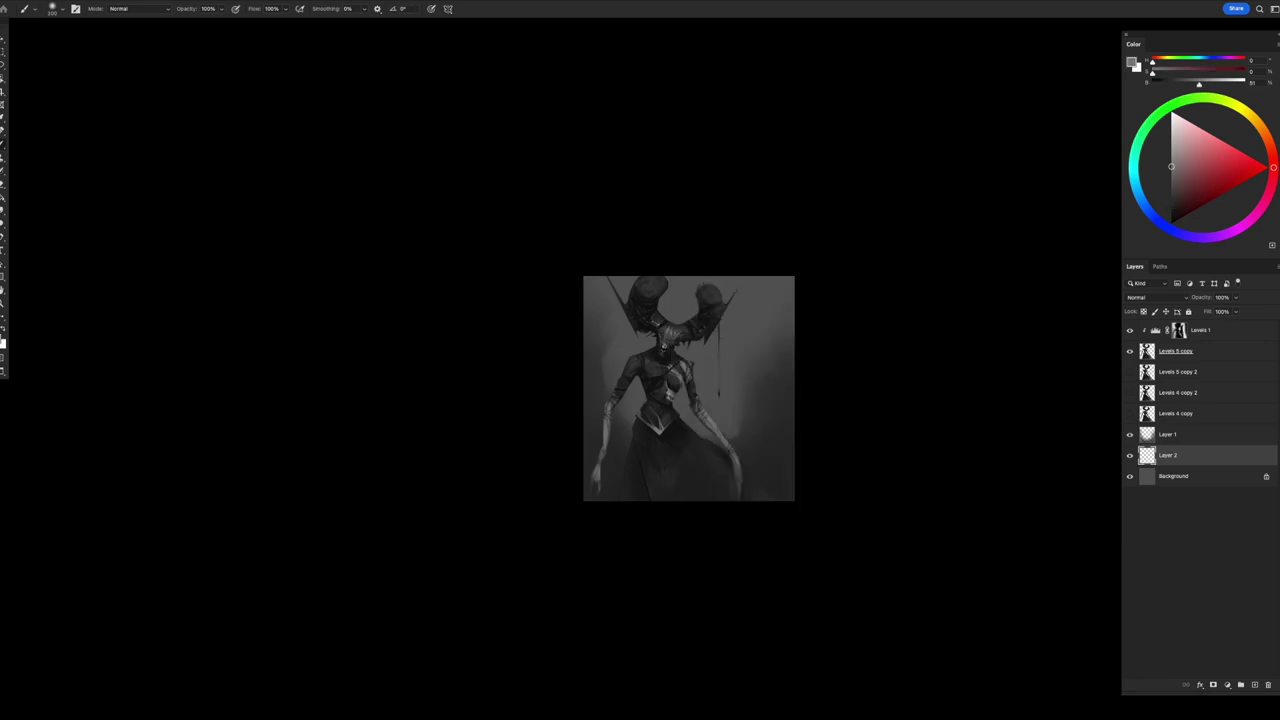
mouse_move(640, 423)
mouse_down()
mouse_move(611, 371)
mouse_move(628, 400)
mouse_move(600, 443)
mouse_up()
key(bracketright)
mouse_move(716, 378)
mouse_down()
mouse_move(644, 401)
mouse_move(639, 355)
mouse_move(716, 403)
mouse_move(697, 371)
mouse_move(714, 407)
mouse_move(686, 474)
mouse_move(673, 418)
mouse_up()
key(ctrl+z)
key(ctrl+shift+z)
key(Delete)
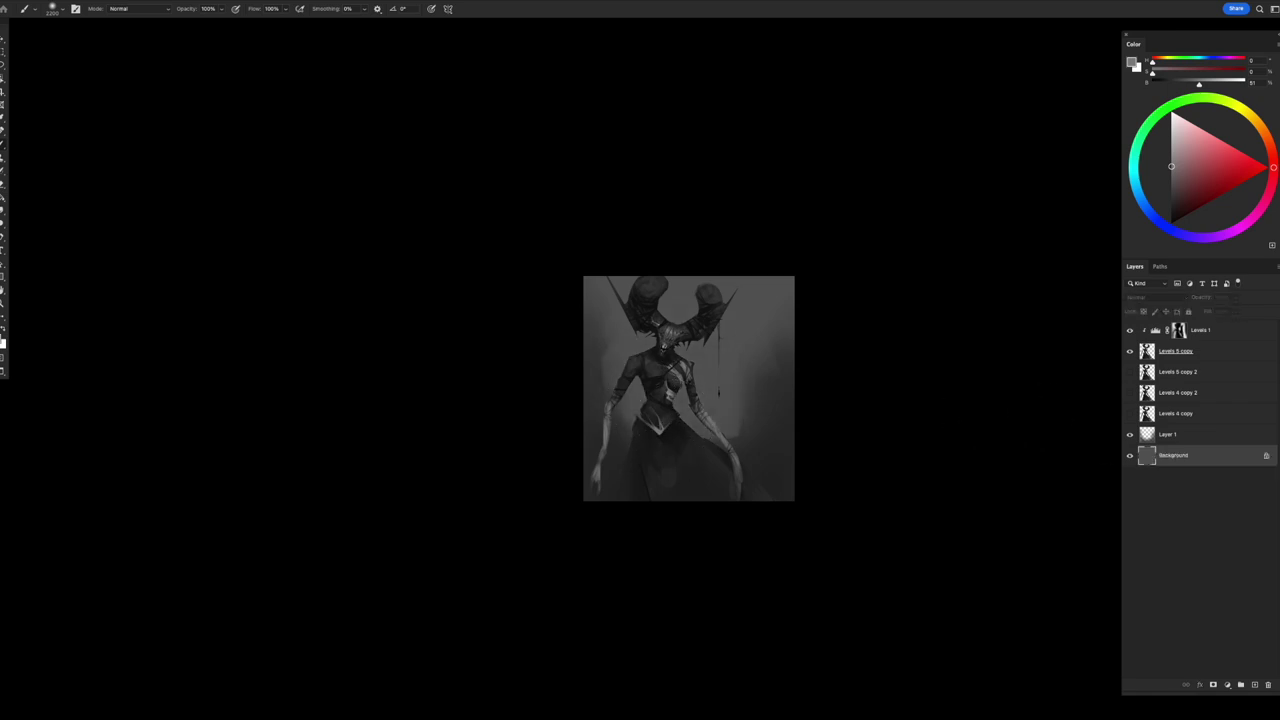
- Open Hue/Saturation for the Background layer, close it, and check the composition mirrored and at different sizes
key(ctrl+u)
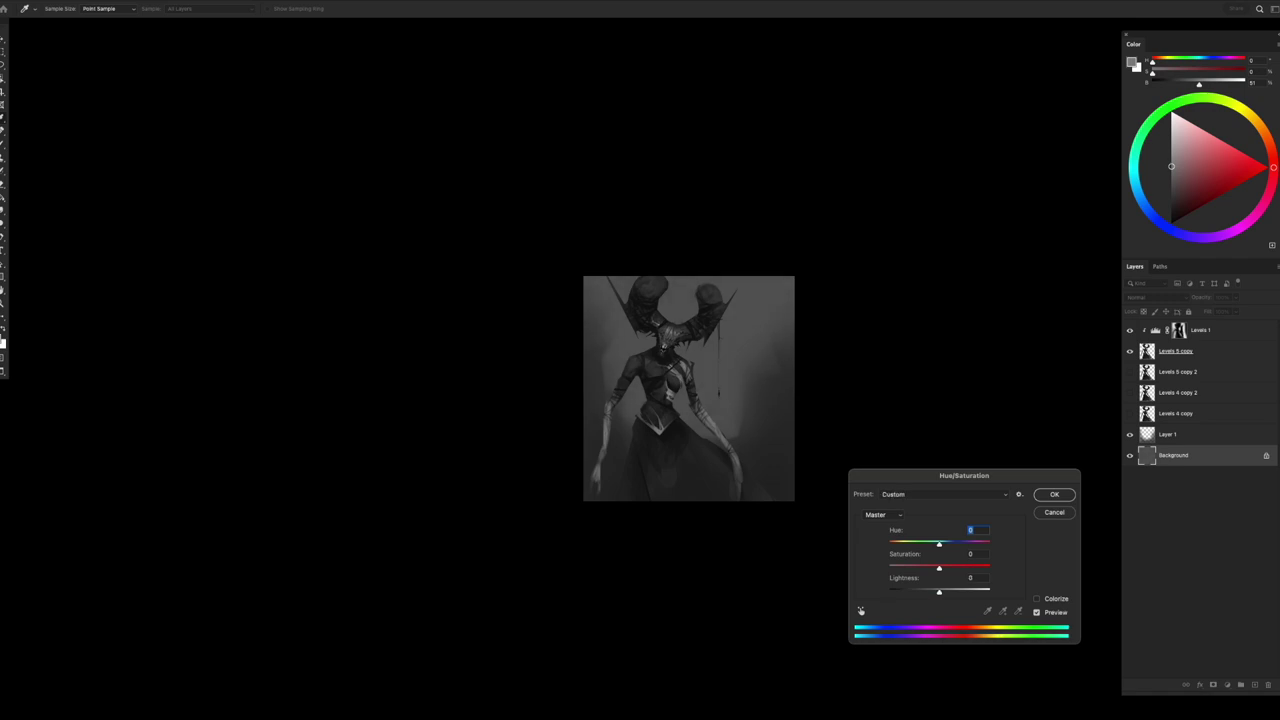
key(Return)
scroll(743, 483, up, 3)
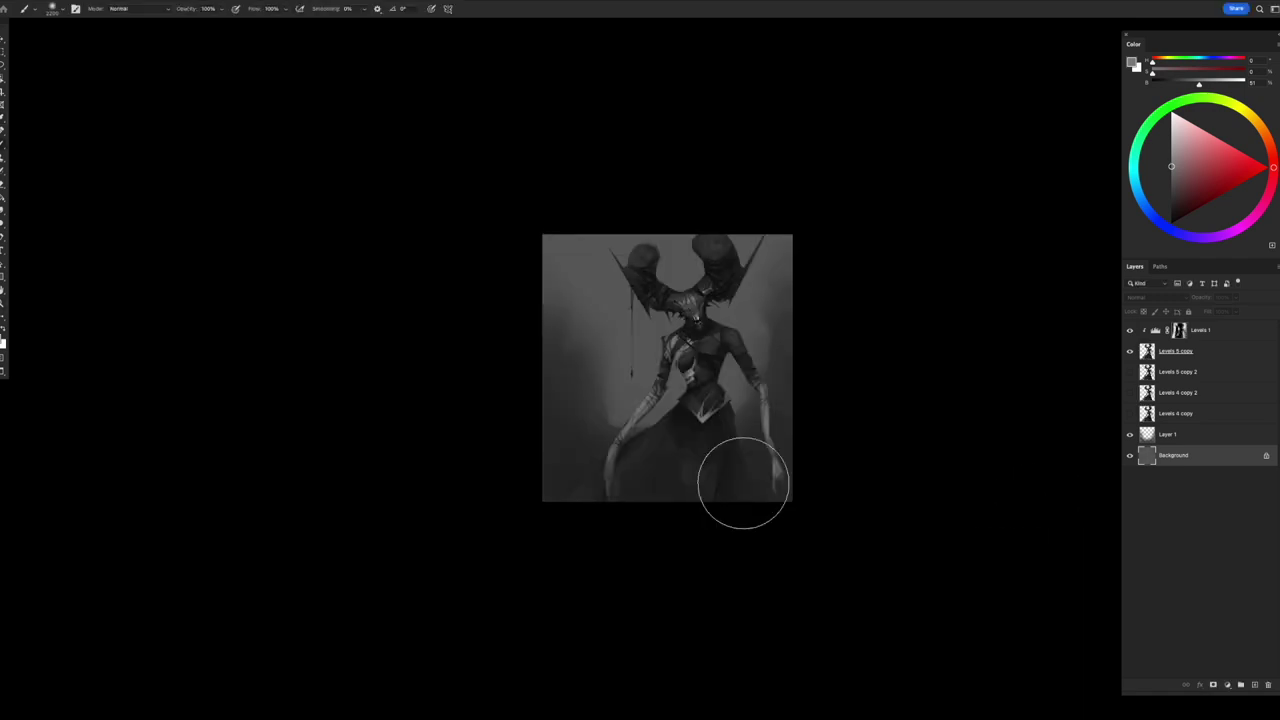
drag(886, 423, 860, 386)
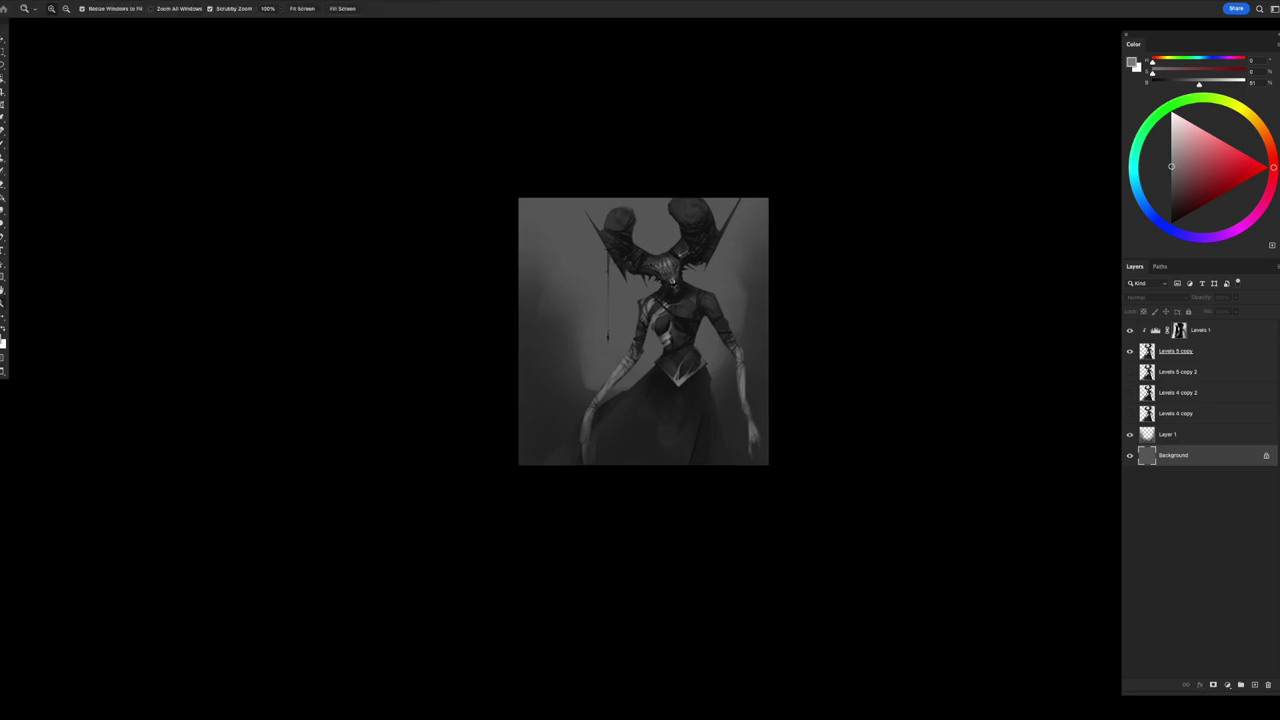
scroll(680, 350, up, 3)
scroll(800, 430, down, 3)
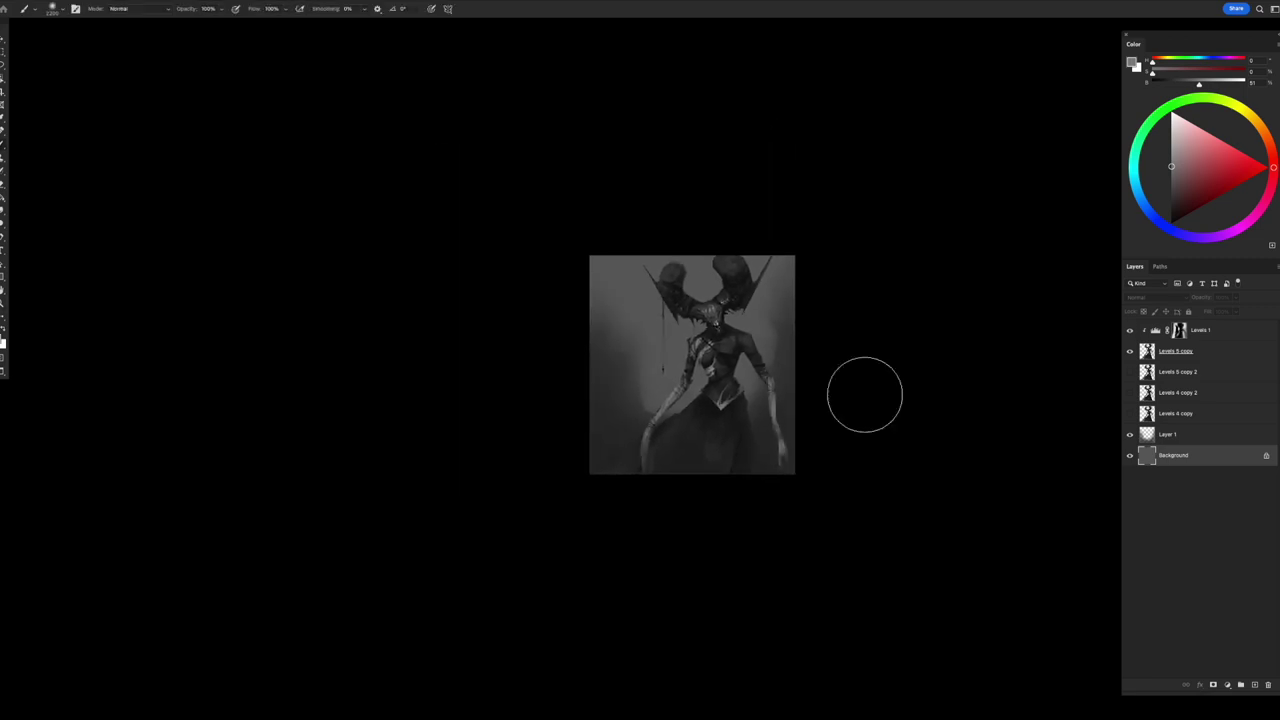
key(ctrl+shift+h)
- Merge the clipped Levels 1 adjustment down into the figure layer
click(1200, 330)
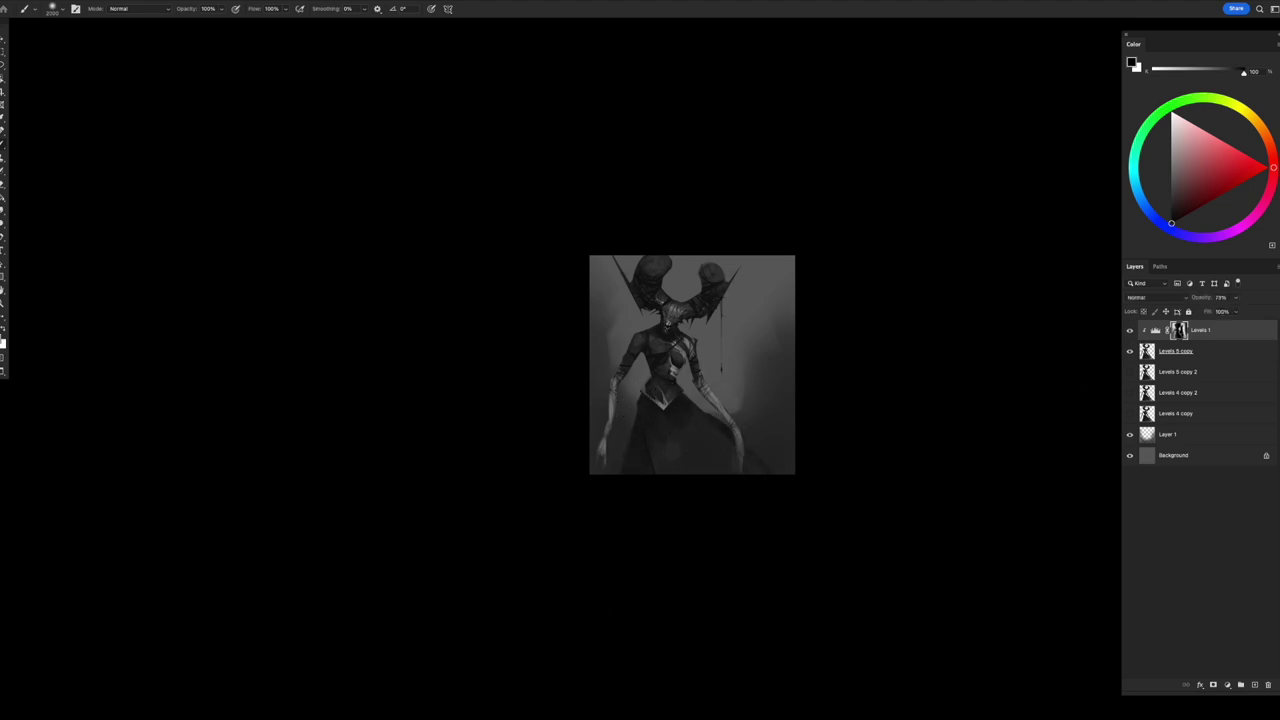
key(ctrl+e)
scroll(684, 383, up, 2)
key(ctrl+plus)
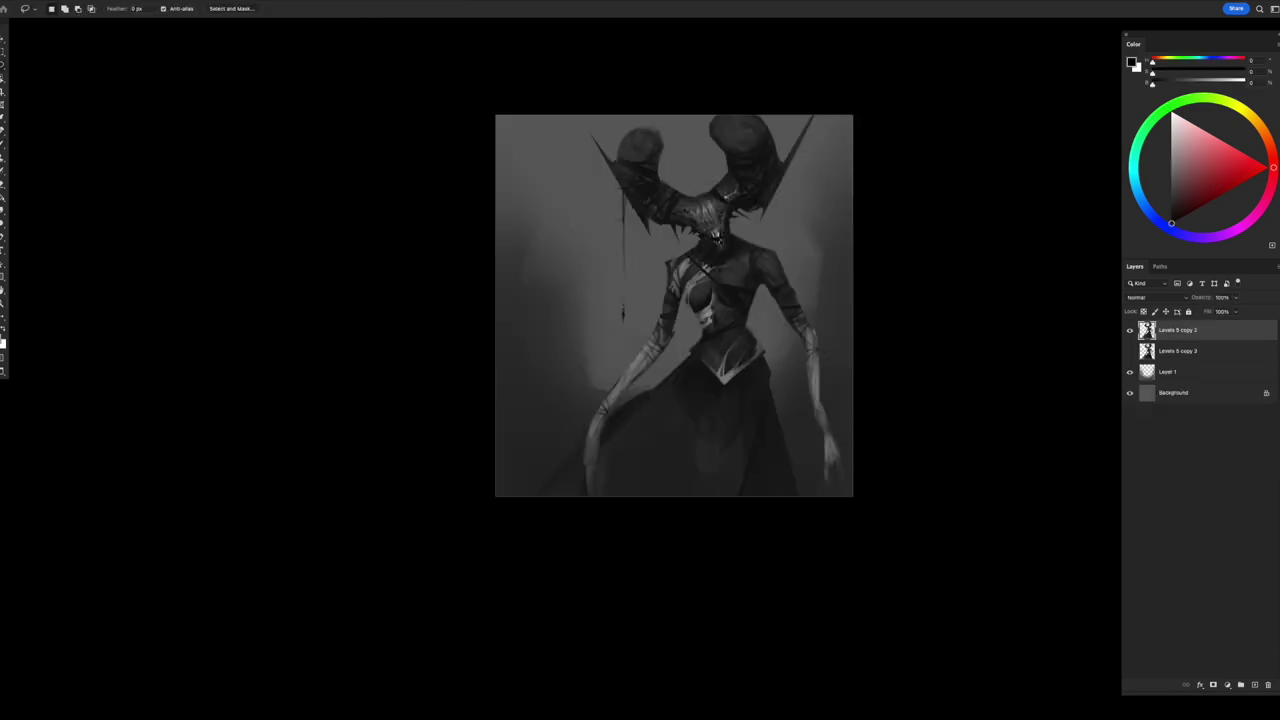
- Add a new layer clipped to the figure and paint dark fold strokes down the skirt's front with a textured brush
key(ctrl+shift+alt+n)
key(b)
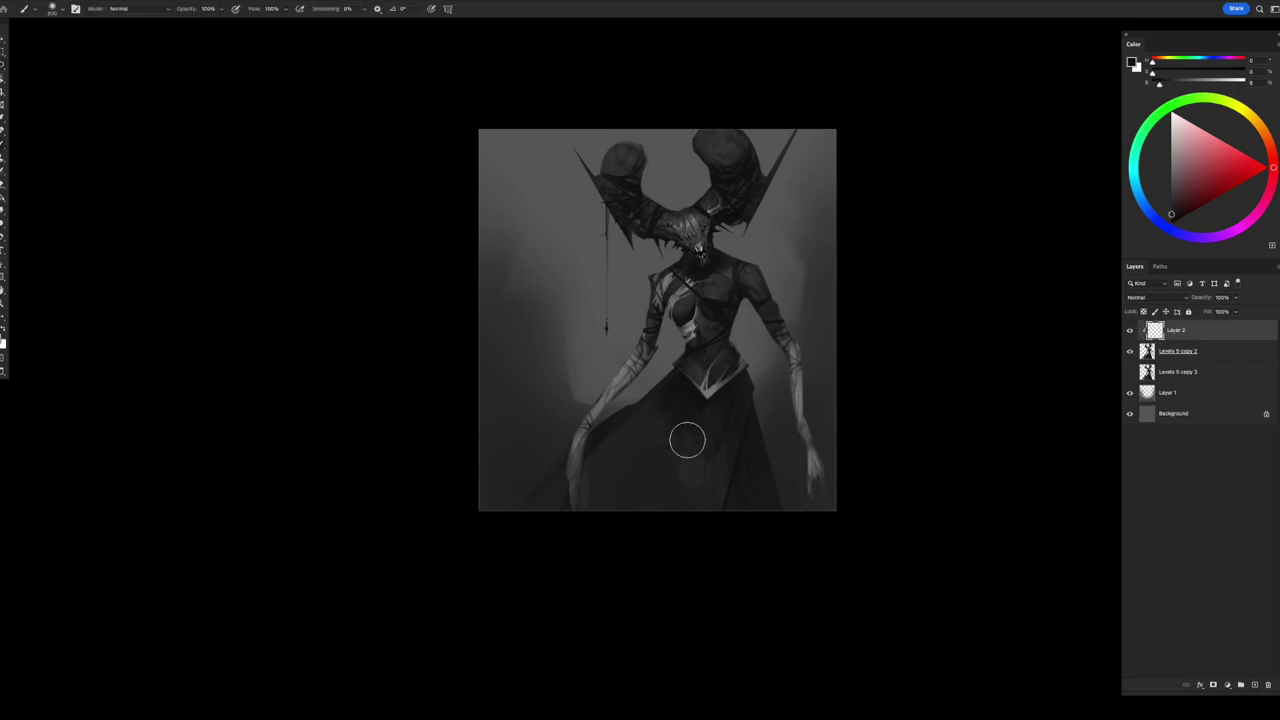
right_click(687, 440)
click(766, 374)
key(Return)
drag(727, 419, 697, 454)
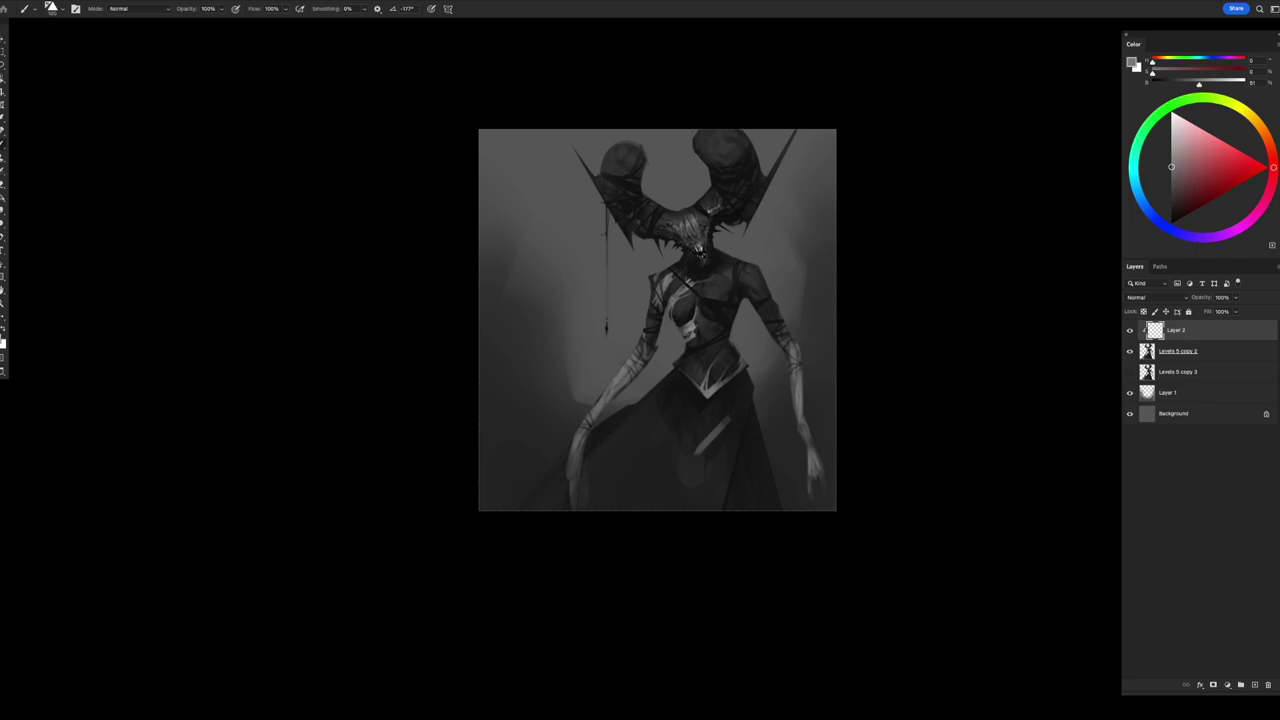
key(ctrl+z)
key(d)
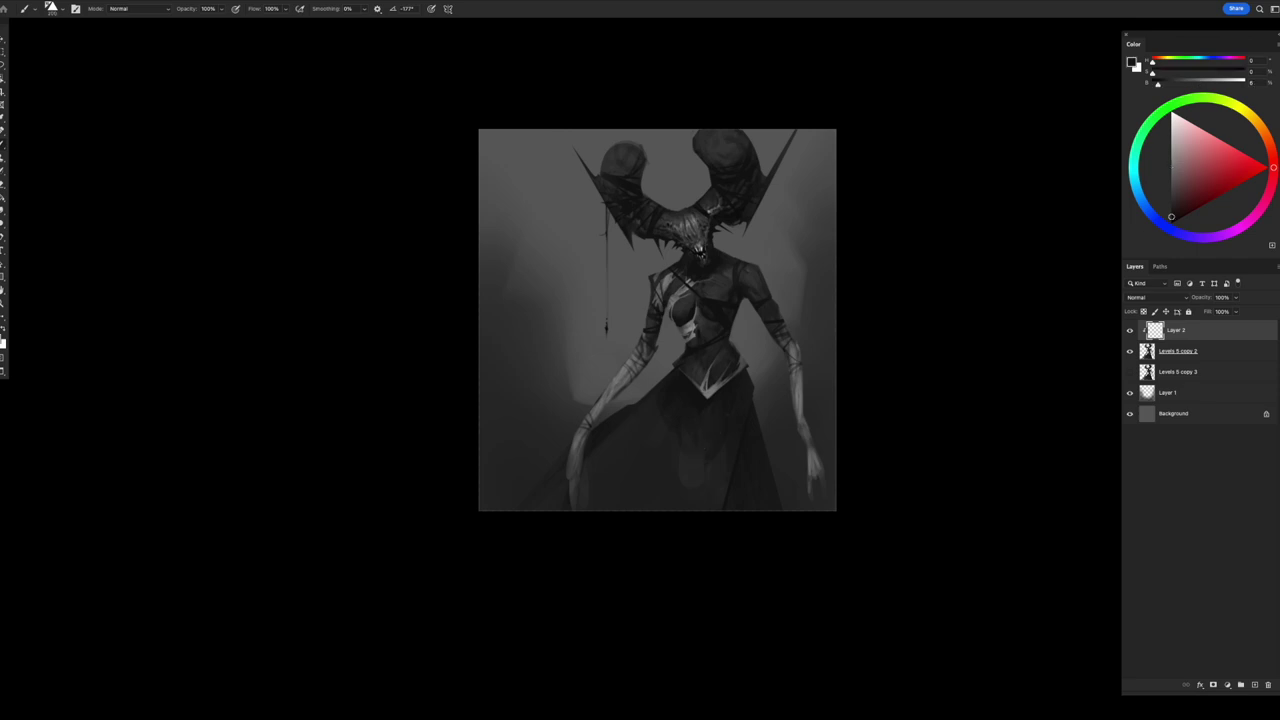
drag(689, 428, 647, 502)
- Paint light grey streaks beside the dark skirt folds, undoing strokes that do not fit, and sample a dark skirt tone
alt+click(655, 470)
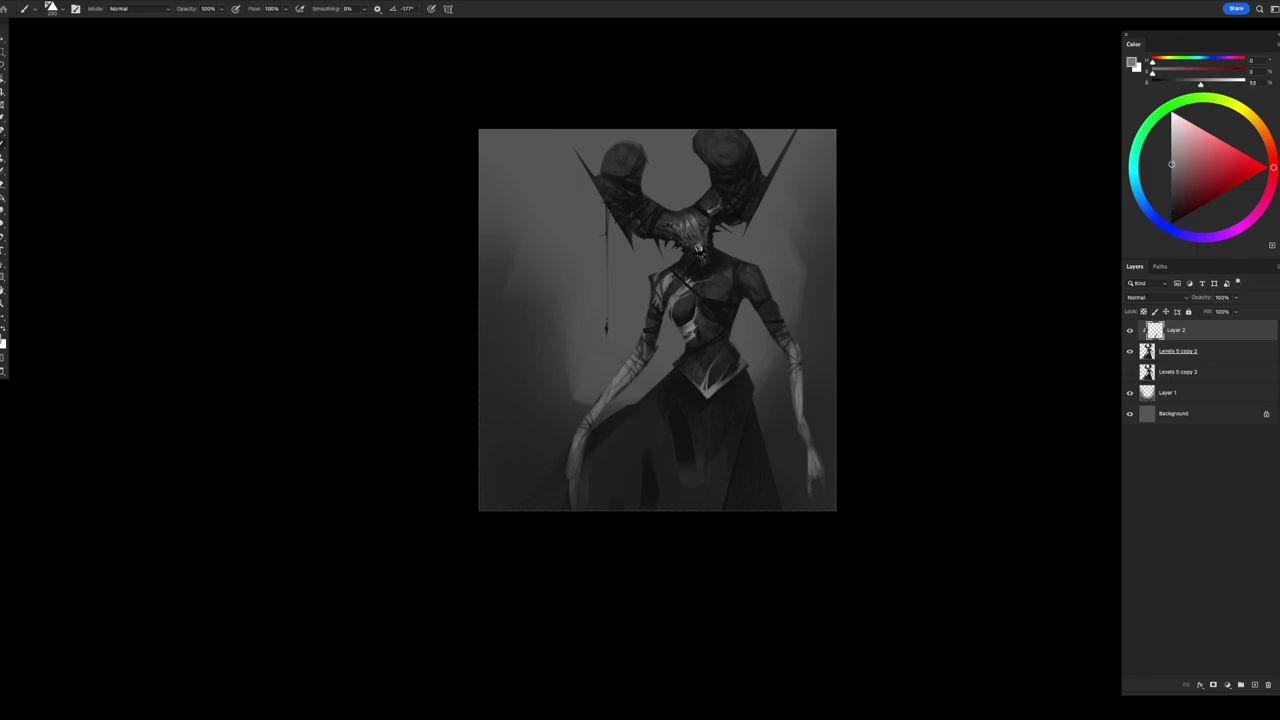
mouse_move(698, 394)
mouse_down()
mouse_move(650, 492)
mouse_move(619, 510)
mouse_up()
key(ctrl+shift+h)
key(ctrl+z)
key(ctrl+z)
key(ctrl+z)
key(ctrl+z)
alt+click(664, 464)
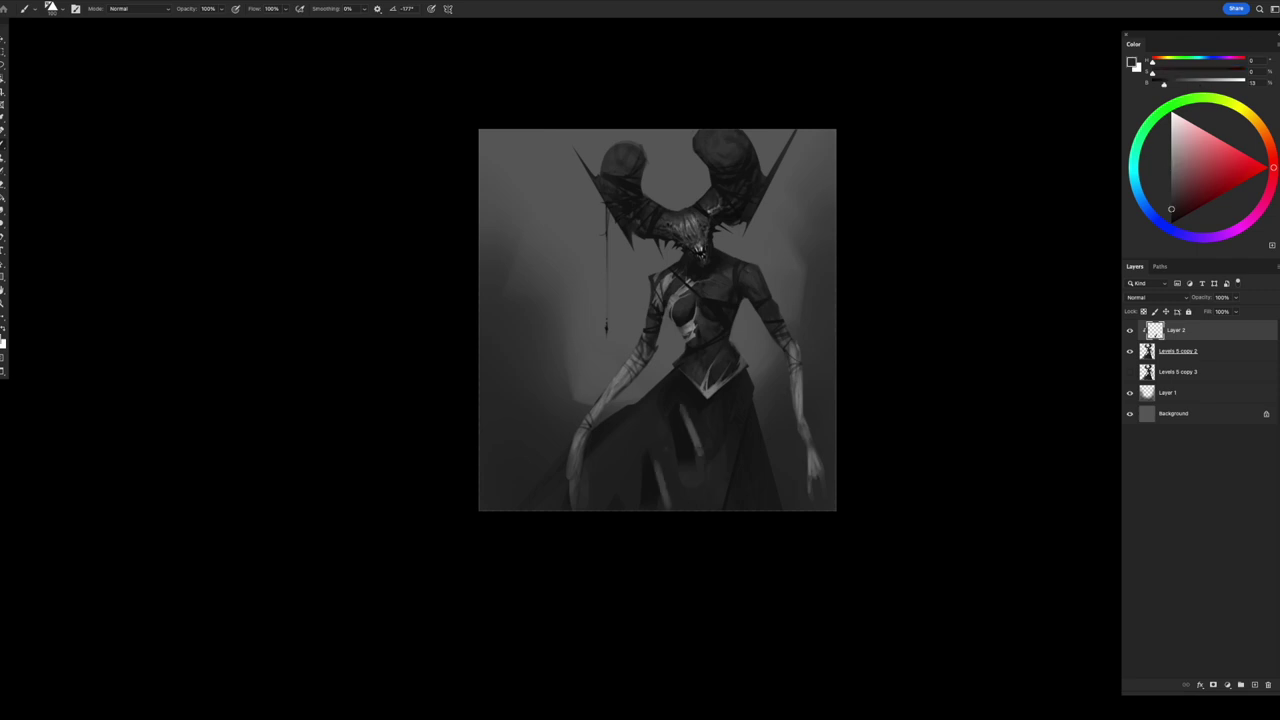
- Blend the light streaks into the skirt folds with sampled greys, adding darker strokes toward the hem
alt+click(681, 447)
alt+click(663, 425)
click(664, 433)
drag(625, 500, 634, 488)
alt+click(657, 442)
alt+click(701, 256)
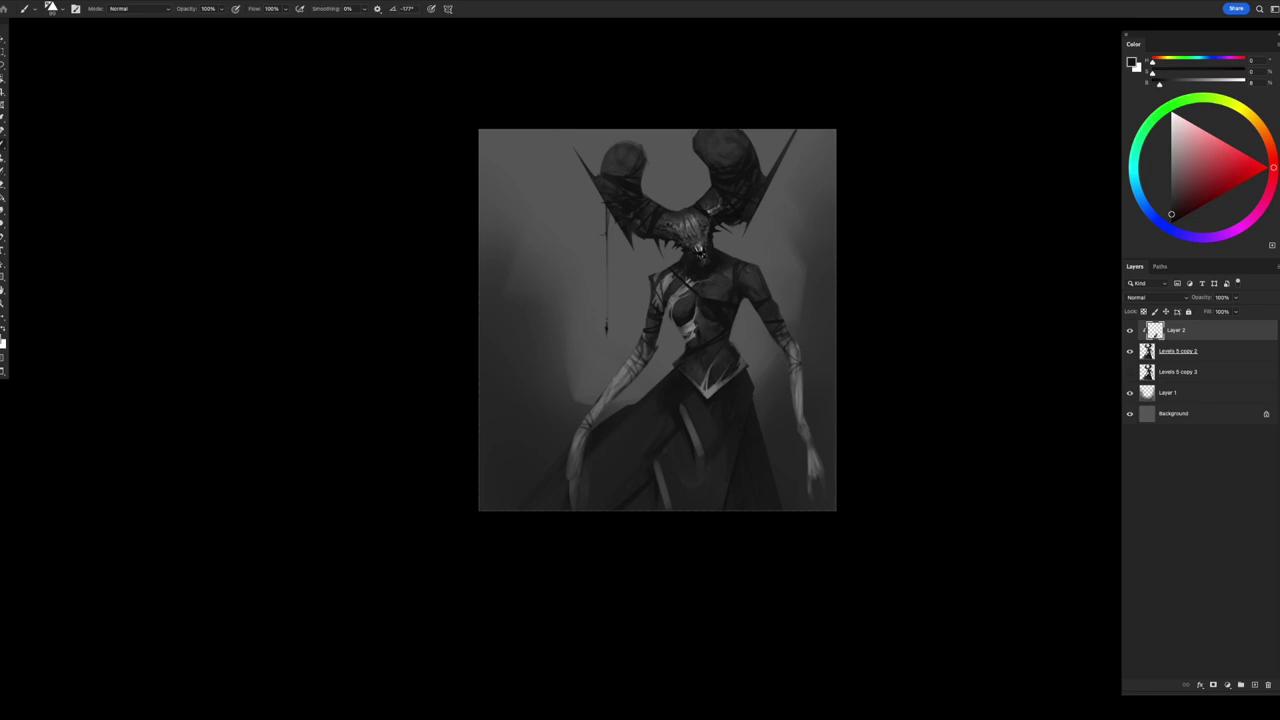
- Mirror the canvas and rework the skirt's streaks using tones sampled from the jaw, hem and waist
key(h)
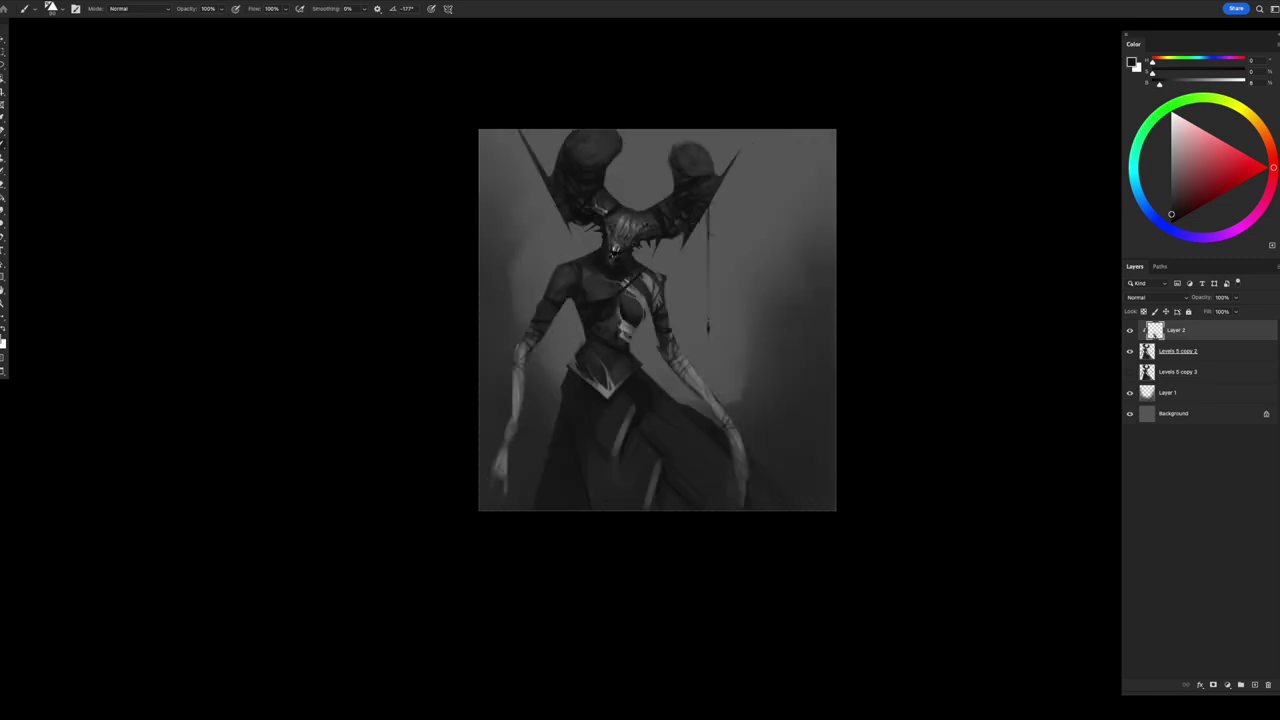
alt+click(611, 256)
alt+click(611, 256)
alt+click(611, 256)
alt+click(680, 500)
alt+click(680, 500)
alt+click(680, 500)
alt+click(614, 406)
- Paint angular overlapping panels with thin lighter edges down the skirt's front, and flip the canvas back
key(e)
right_click(631, 421)
key(Escape)
key(b)
mouse_move(622, 423)
mouse_down()
mouse_move(614, 455)
mouse_move(646, 508)
mouse_up()
key(h)
scroll(658, 290, down, 2)
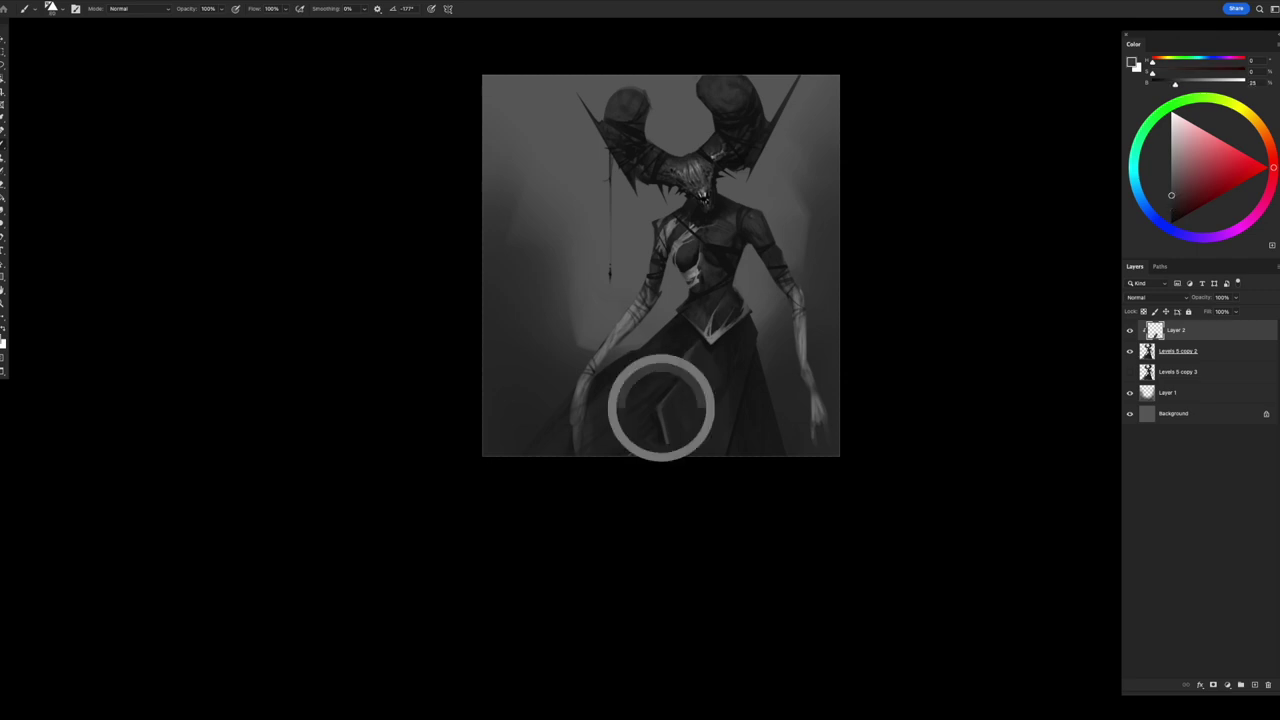
- Mirror the canvas, check the figure at a small size, and refine the dark folds around the skirt panels
key(ctrl+shift+h)
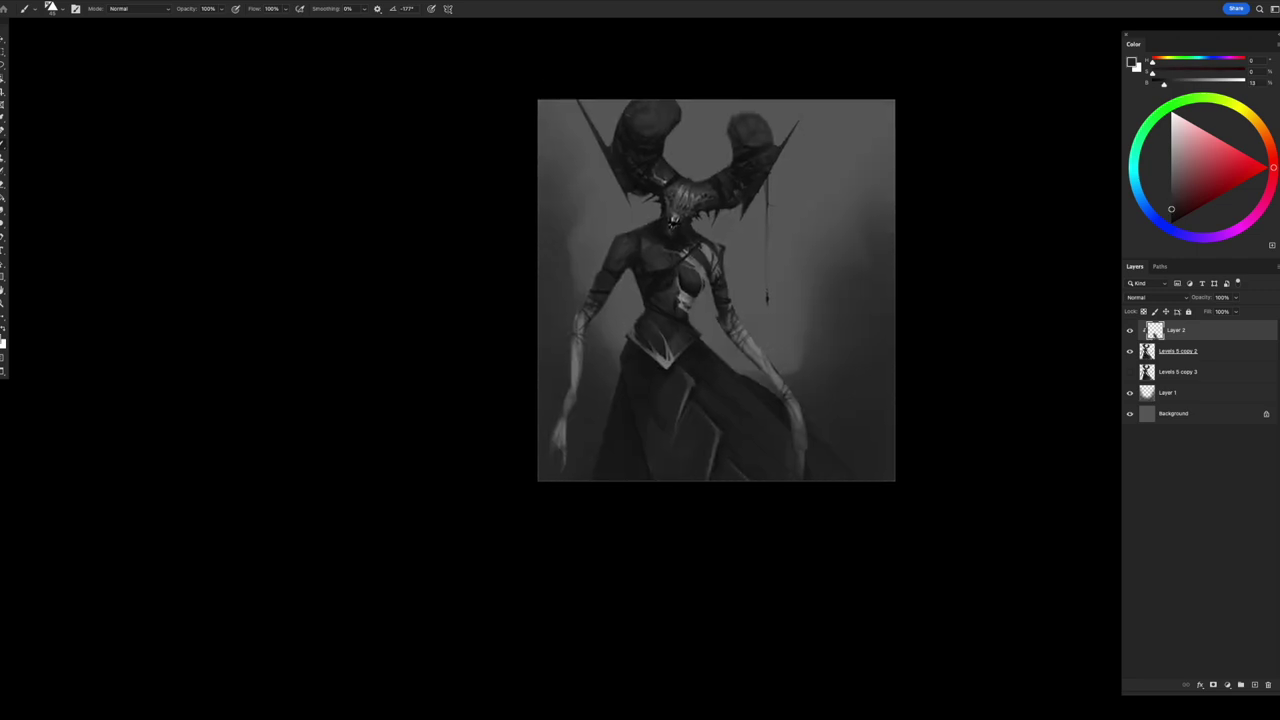
key(z)
scroll(652, 460, down, 3)
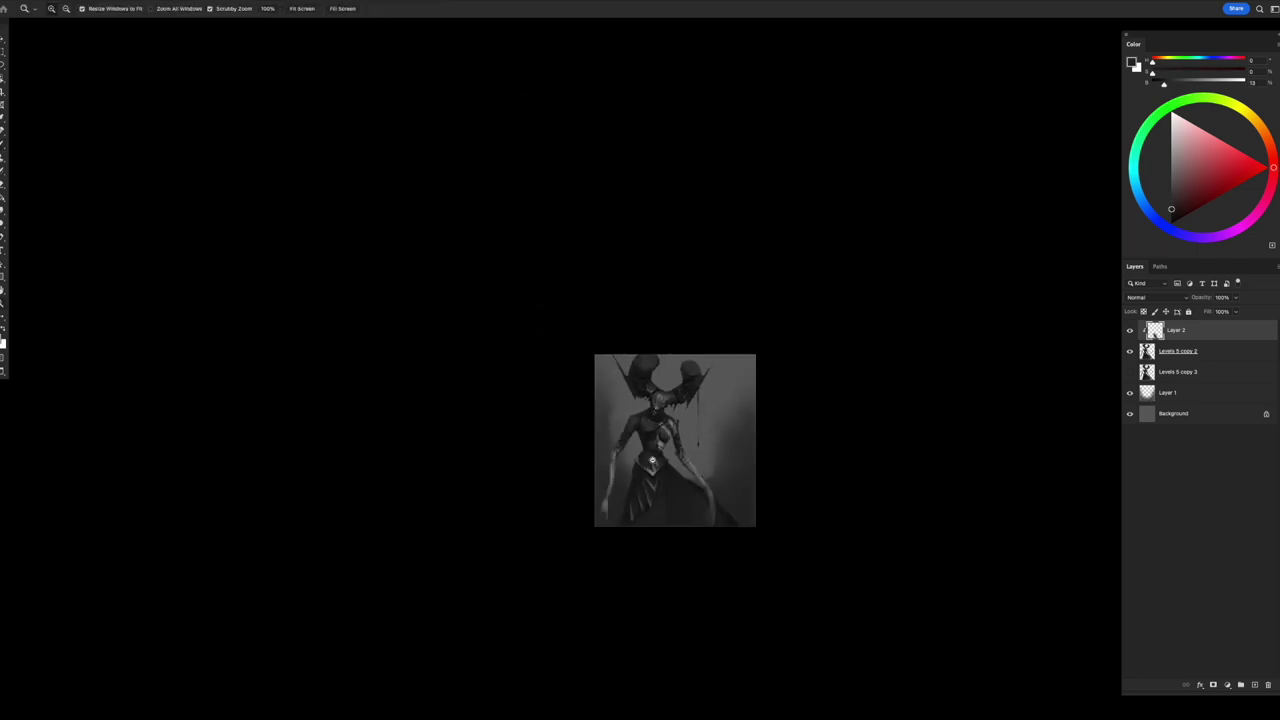
scroll(652, 460, up, 3)
key(b)
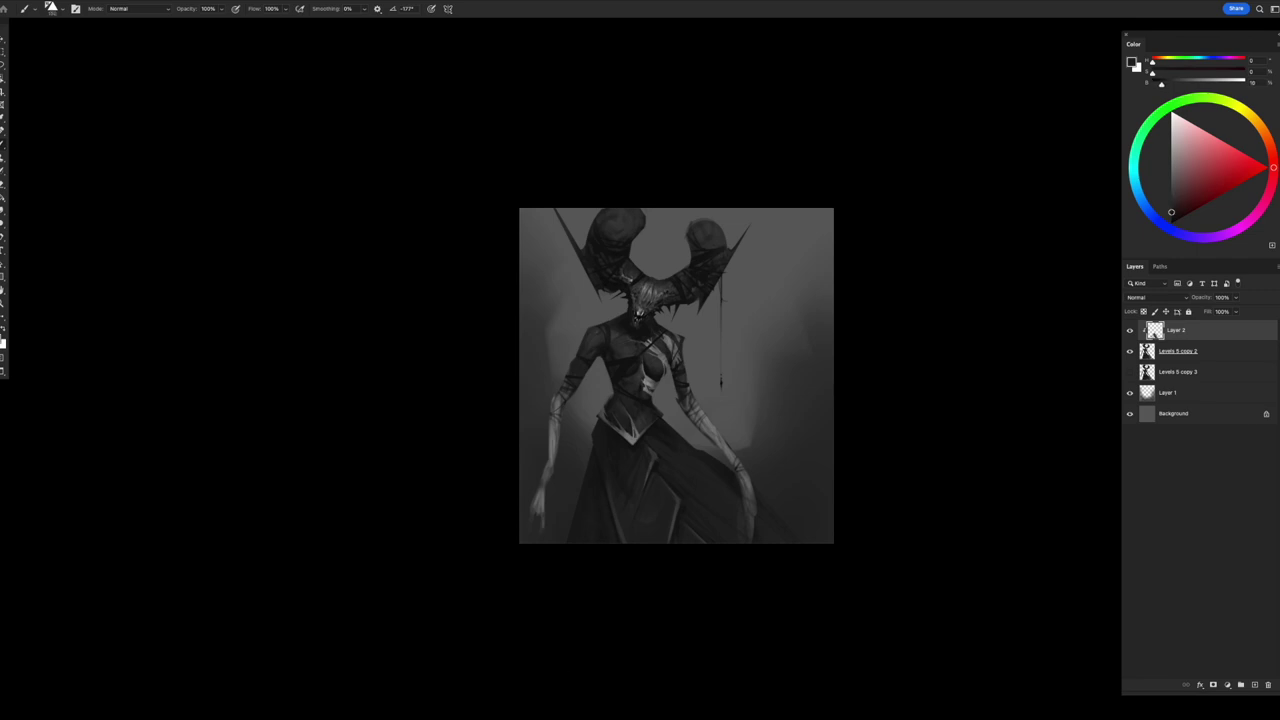
- Flip the canvas and darken the outer skirt section below the hip with a sampled tone, cleaning its edge
key(ctrl+shift+h)
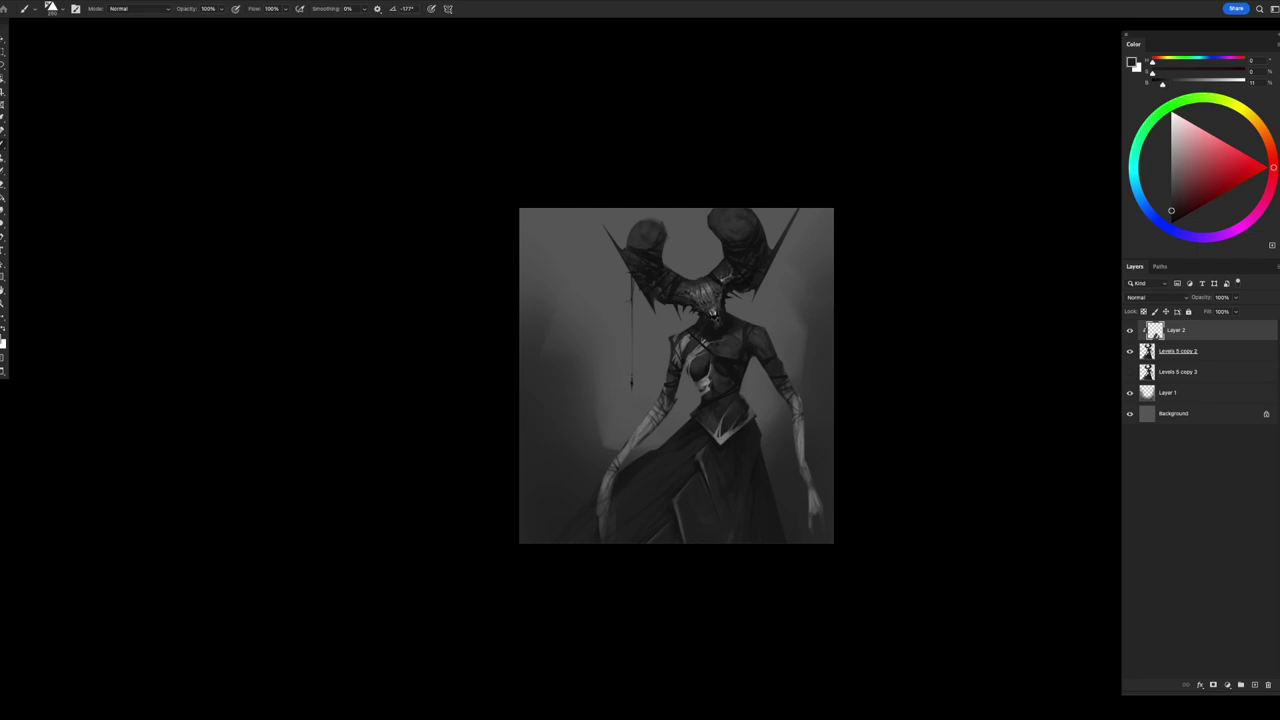
alt+click(748, 426)
key(e)
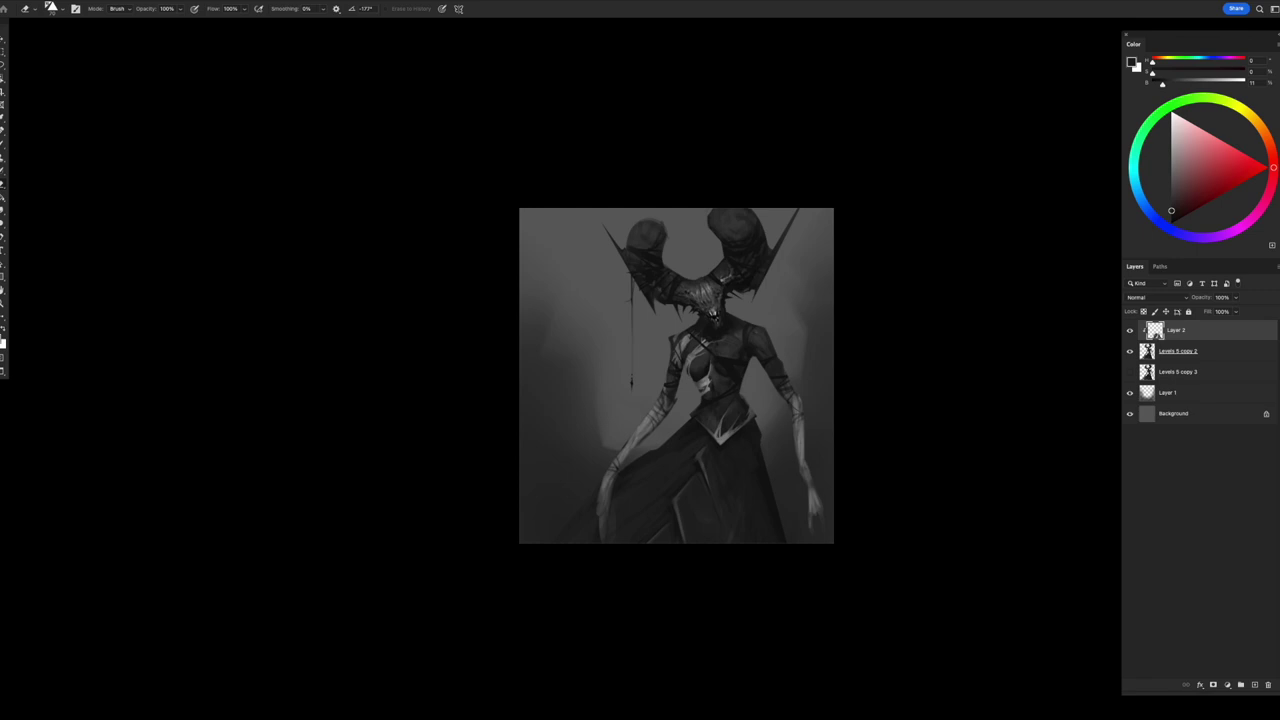
key(z)
key(ctrl+plus)
key(b)
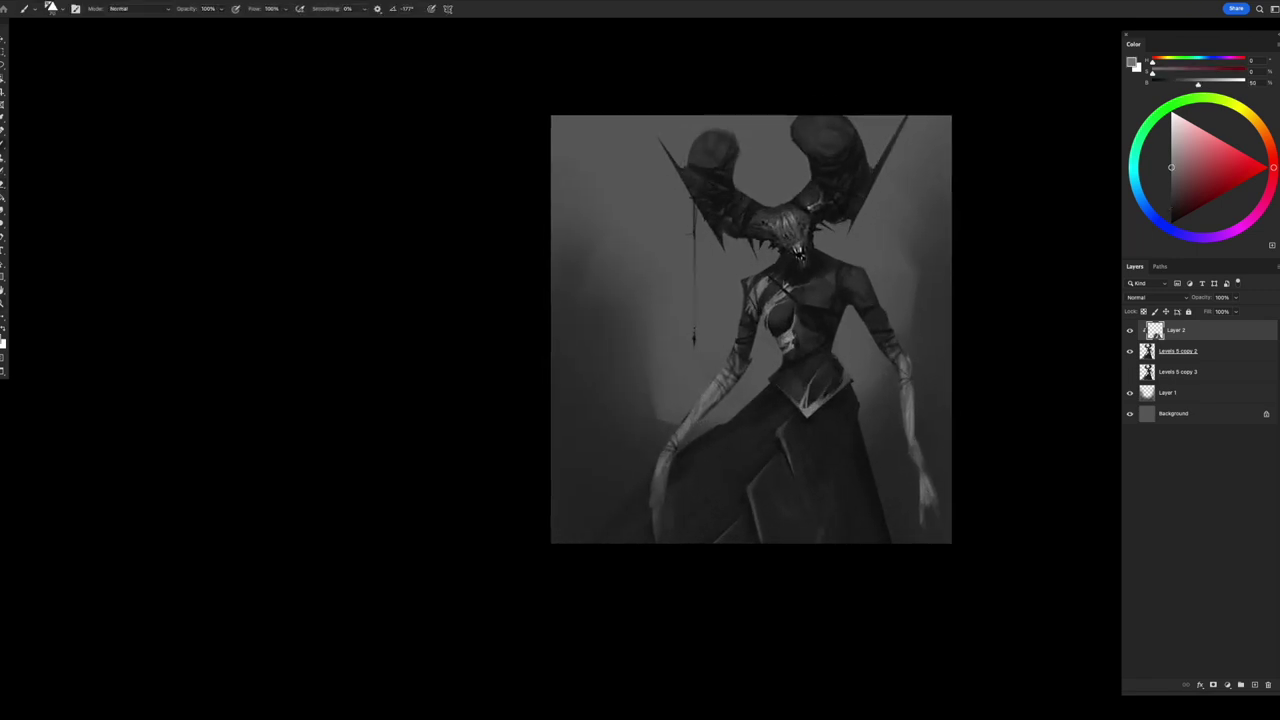
- Sharpen the light grey trim on the angular skirt panels and refine the folds beside them
key(period)
key(bracketleft)
key(bracketright)
key(bracketleft)
key(v)
drag(765, 428, 803, 462)
key(l)
mouse_move(802, 412)
mouse_down()
mouse_move(836, 405)
mouse_move(742, 543)
mouse_move(684, 543)
mouse_move(750, 392)
mouse_up()
key(v)
mouse_move(755, 457)
mouse_down()
mouse_move(850, 506)
mouse_move(814, 500)
mouse_move(838, 500)
mouse_move(816, 484)
mouse_move(813, 522)
mouse_move(800, 506)
mouse_move(820, 529)
mouse_move(802, 539)
mouse_move(838, 490)
mouse_move(805, 500)
mouse_up()
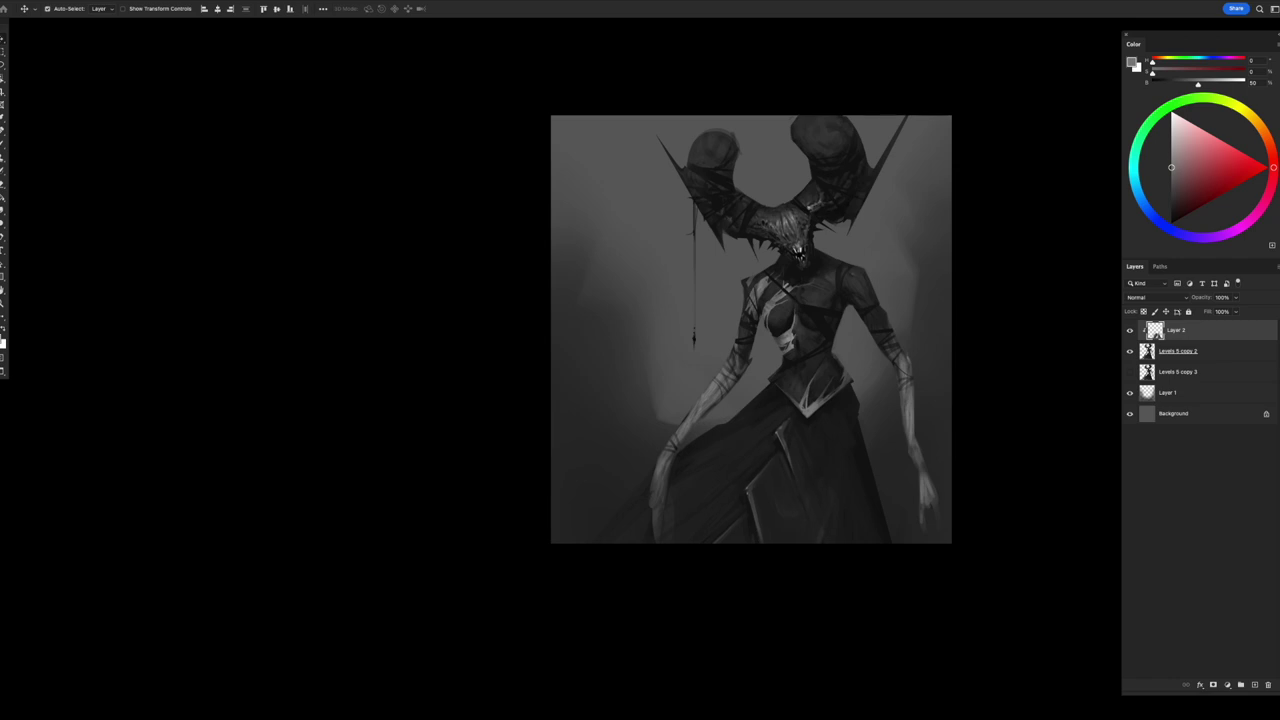
- Mirror the canvas and paint a light diagonal strip on the skirt below the belt with a hard round brush
key(ctrl+shift+h)
key(b)
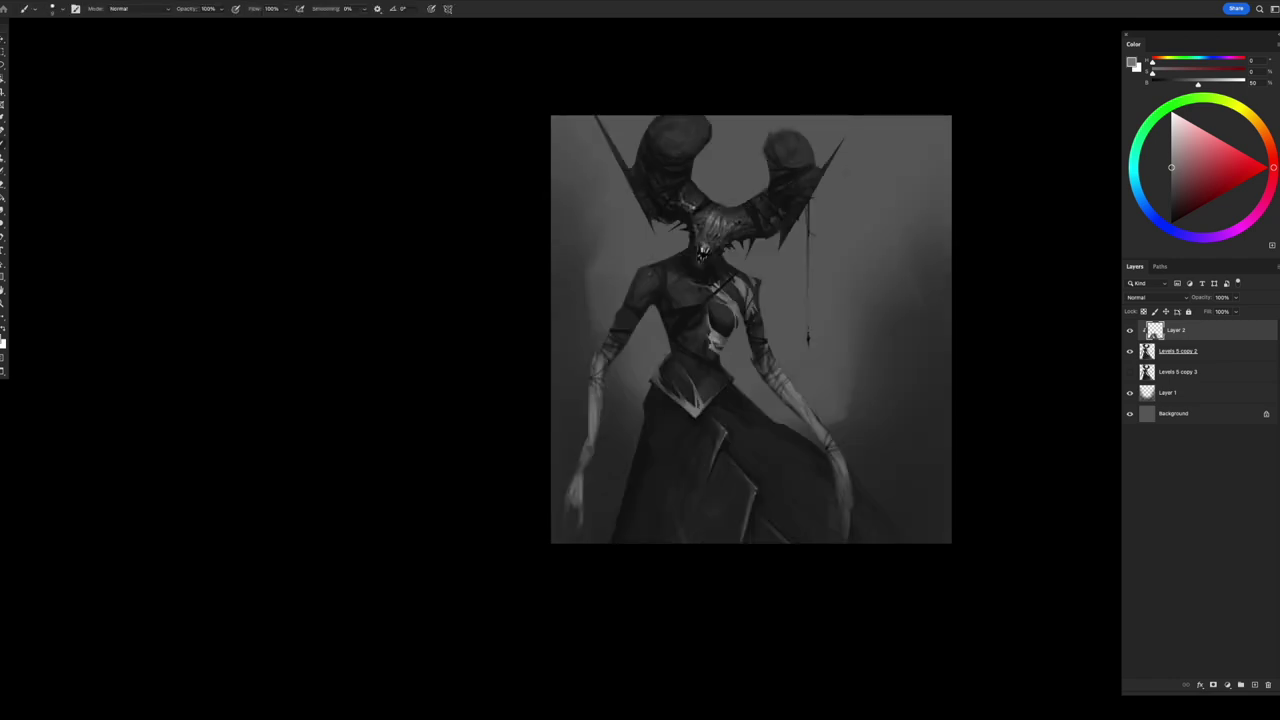
drag(680, 412, 642, 478)
drag(678, 408, 644, 462)
alt+click(660, 440)
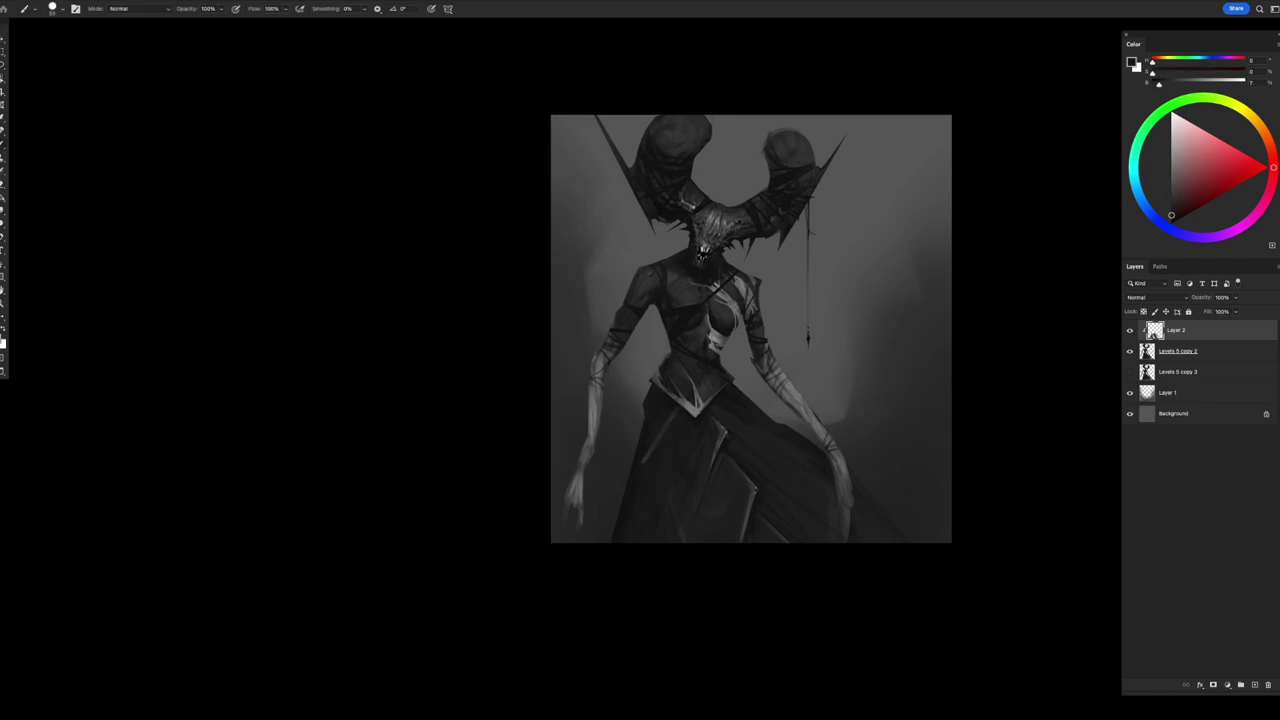
- Refine the diagonal strip below the belt with dark and mid greys sampled from the waist and skirt
alt+click(687, 412)
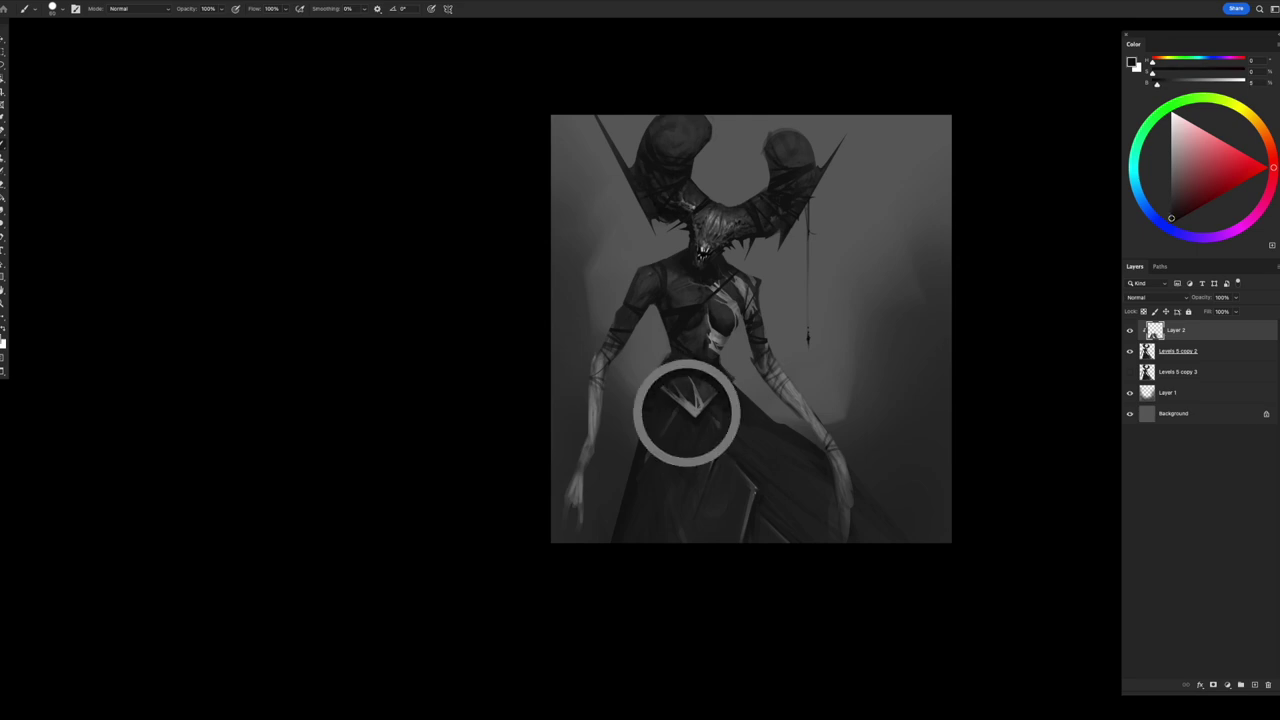
alt+click(676, 412)
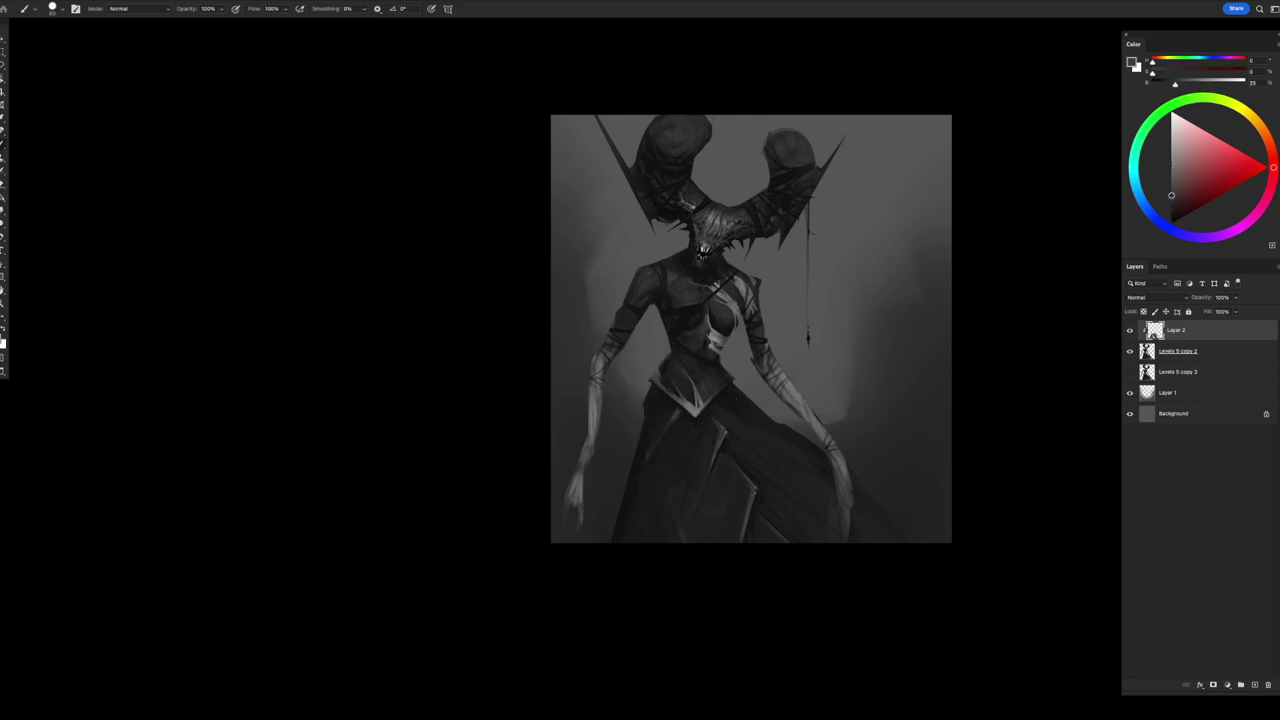
alt+click(666, 417)
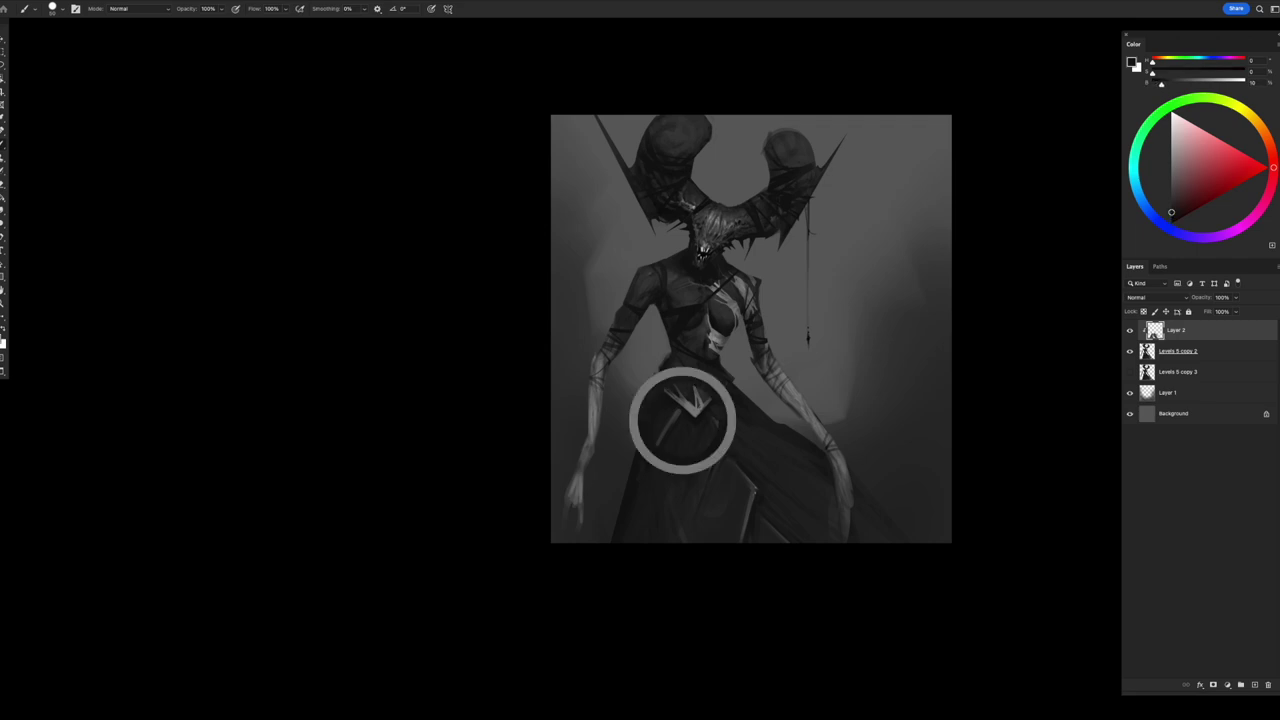
mouse_move(647, 700)
- Flip the canvas and extend the belt's light trim into long strips running down the skirt and up to the hip
key(shift+h)
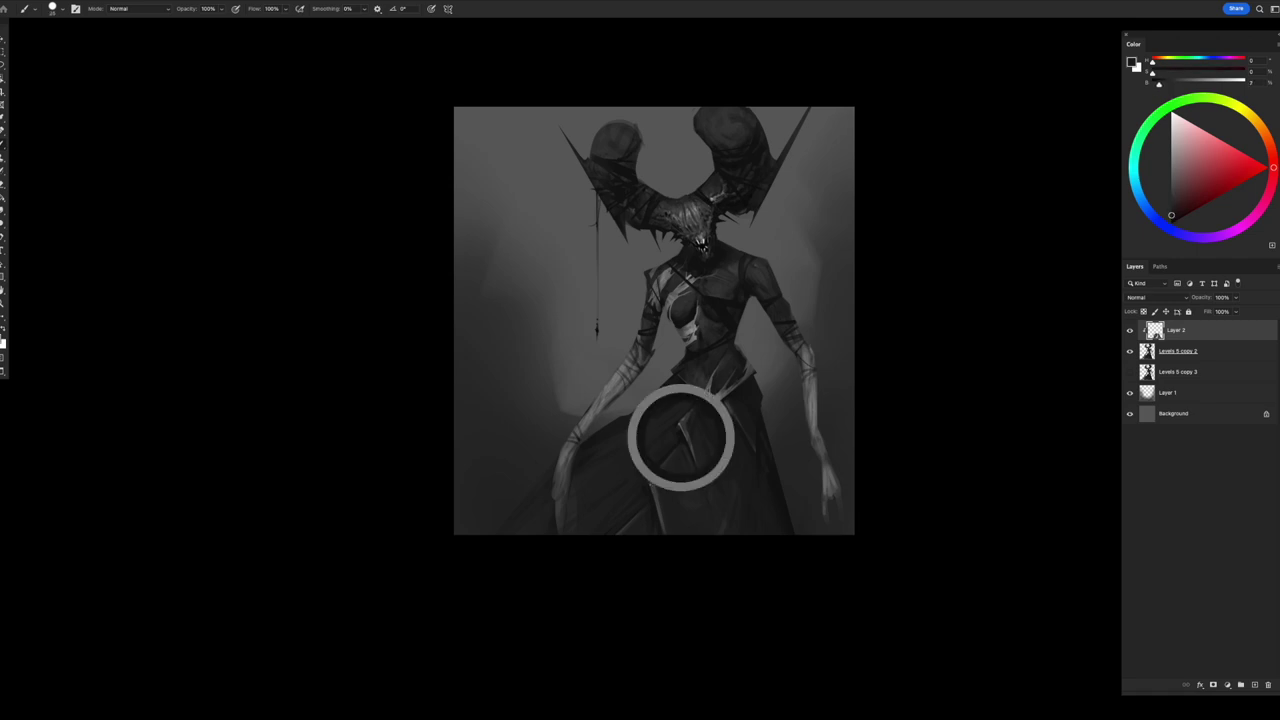
alt+click(728, 407)
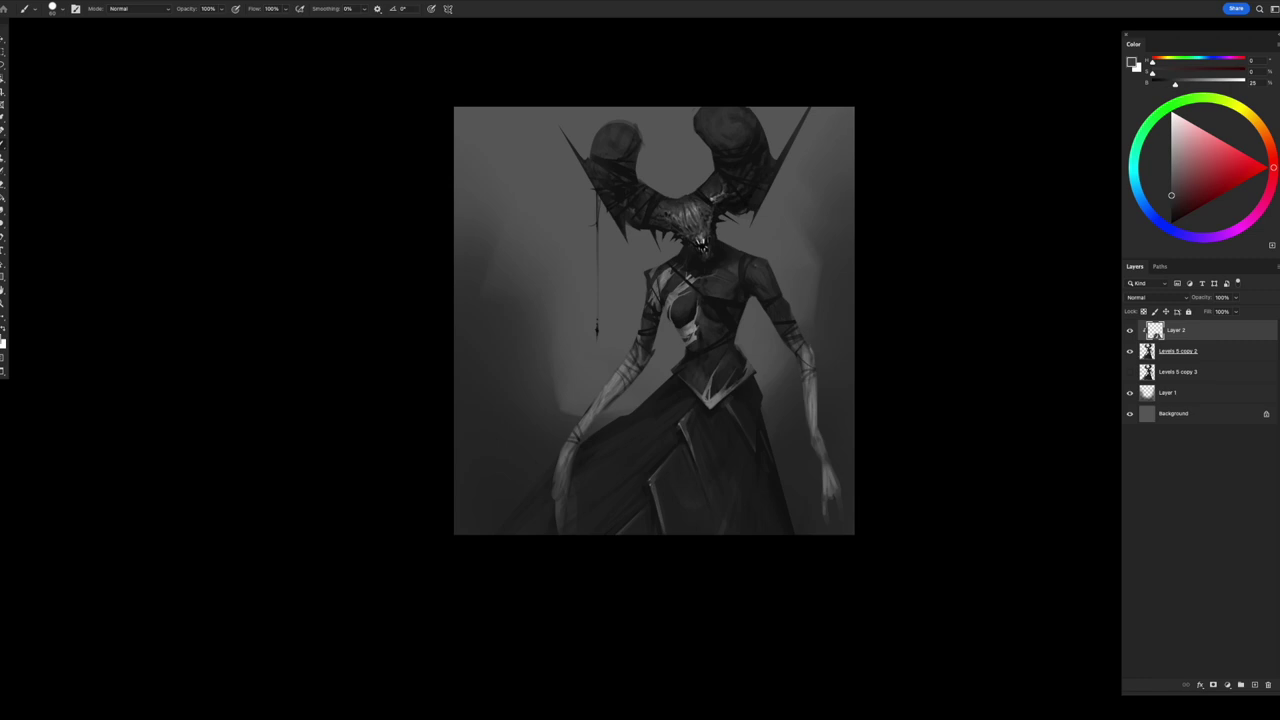
drag(714, 409, 740, 468)
alt+click(727, 421)
drag(708, 406, 752, 366)
alt+click(744, 378)
key(h)
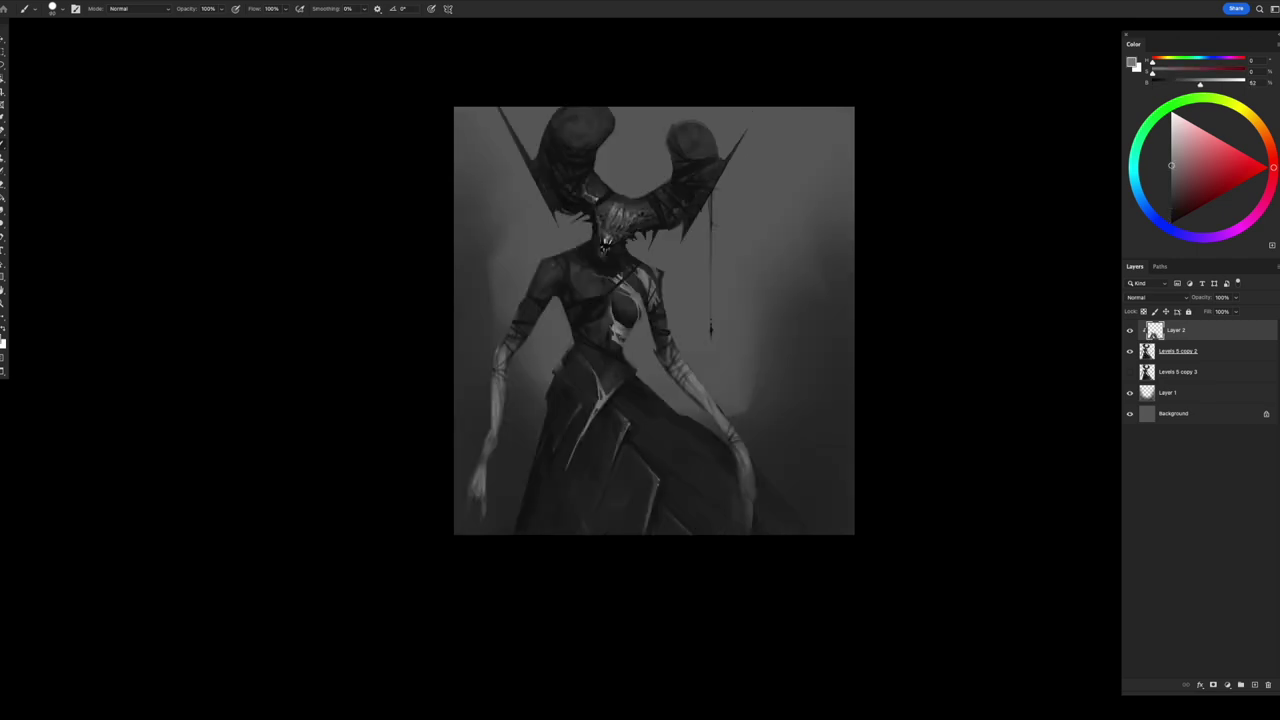
- Paint a pointed dark cloth flap at the hip within a lasso selection, and merge the paint layer into the figure layer
alt+click(564, 492)
key(l)
click(556, 373)
click(528, 433)
click(565, 392)
click(556, 373)
key(b)
key(ctrl+e)
key(ctrl+d)
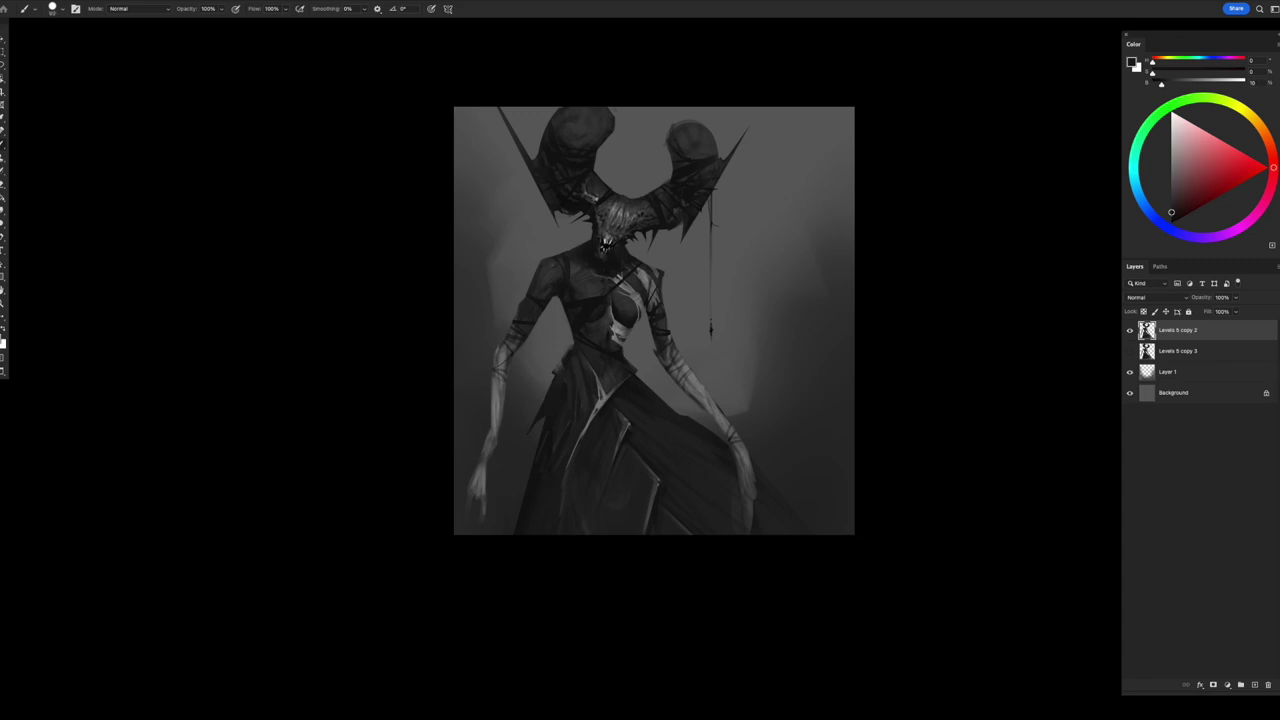
key(h)
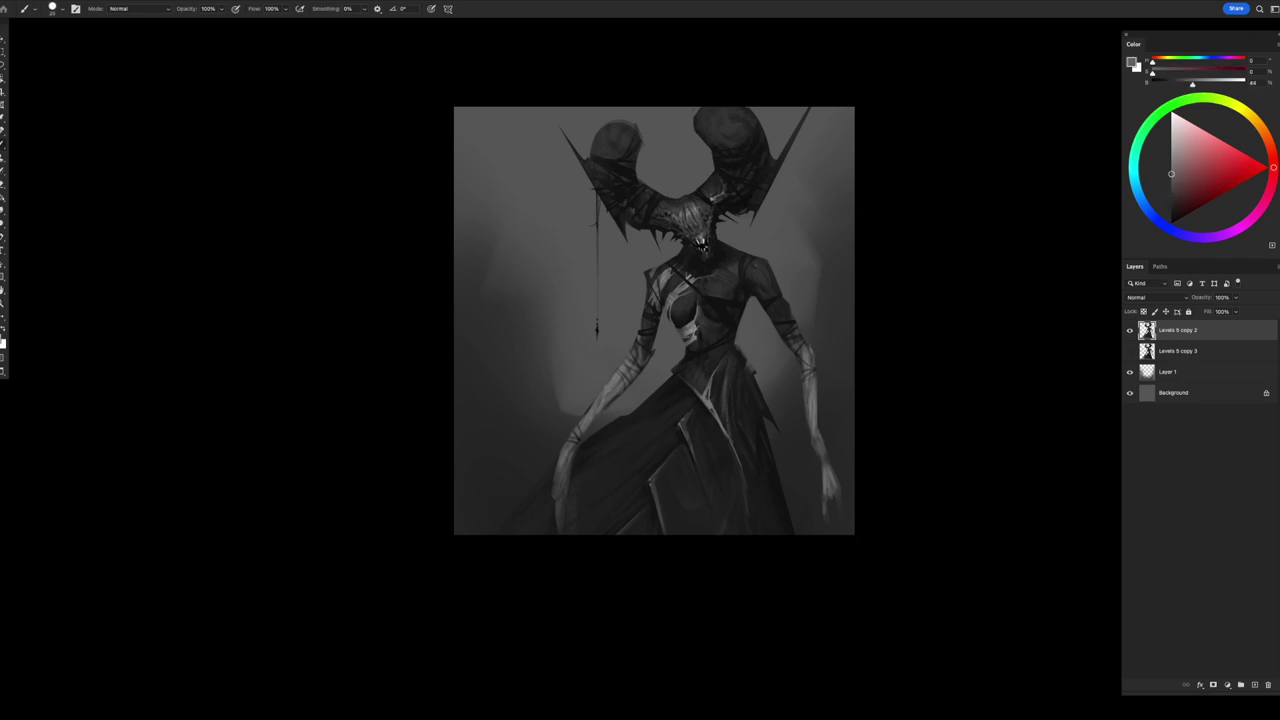
- Touch up the skirt near the hip with sampled dark grey and flip the canvas horizontally
alt+click(731, 379)
alt+click(736, 353)
key(e)
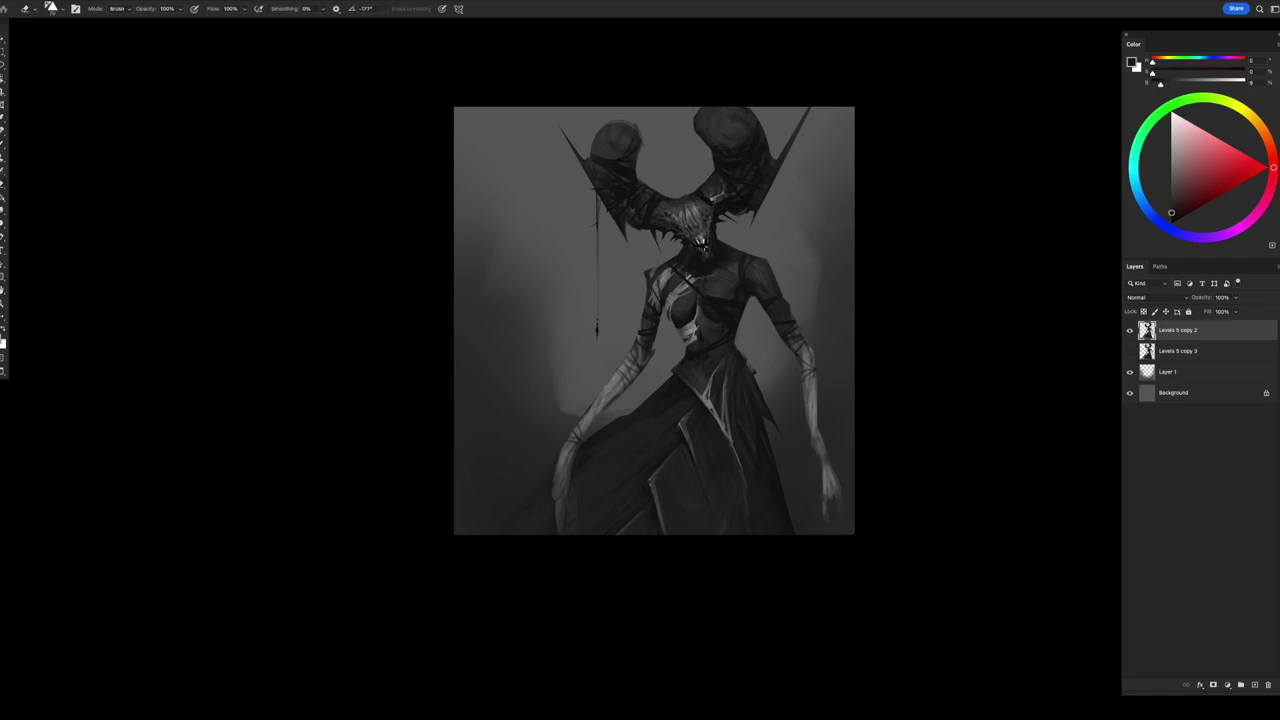
key(ctrl+shift+h)
scroll(676, 296, down, 1)
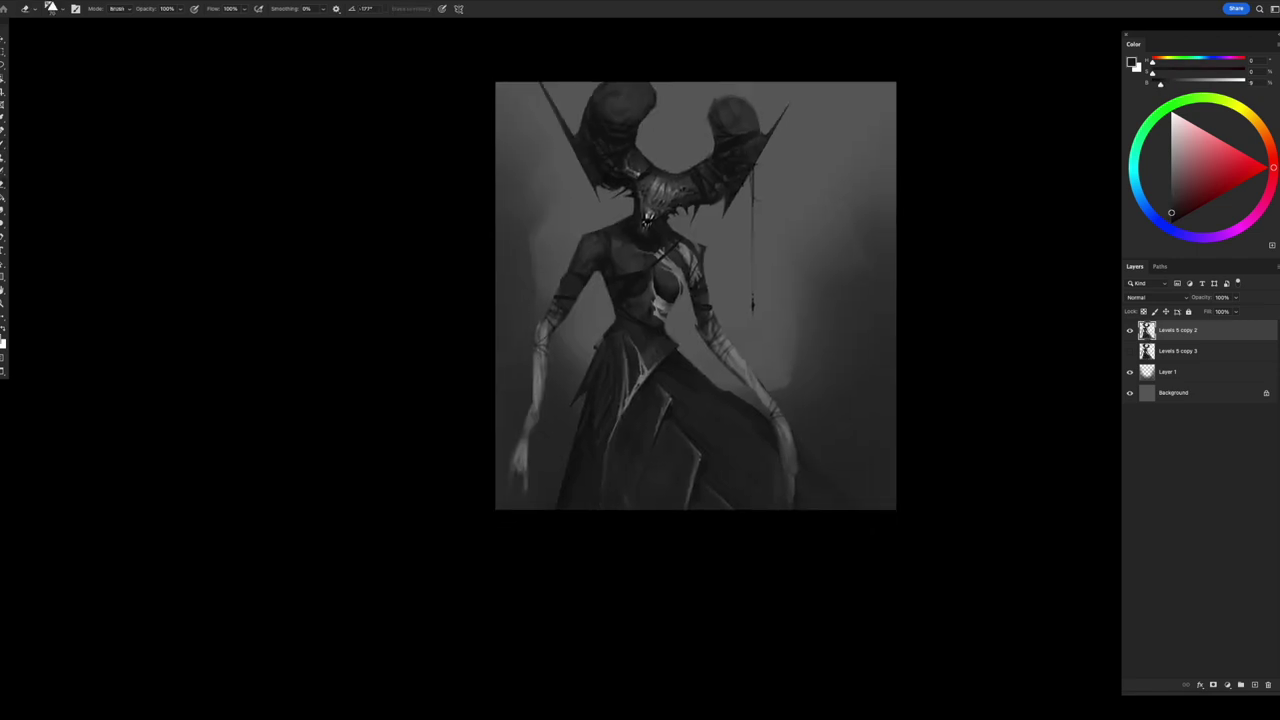
- Lasso several long pointed strips beside the hip and fill them with the skirt's dark grey
key(l)
mouse_move(600, 345)
mouse_down()
mouse_move(550, 444)
mouse_move(600, 346)
mouse_move(550, 406)
mouse_move(598, 342)
mouse_up()
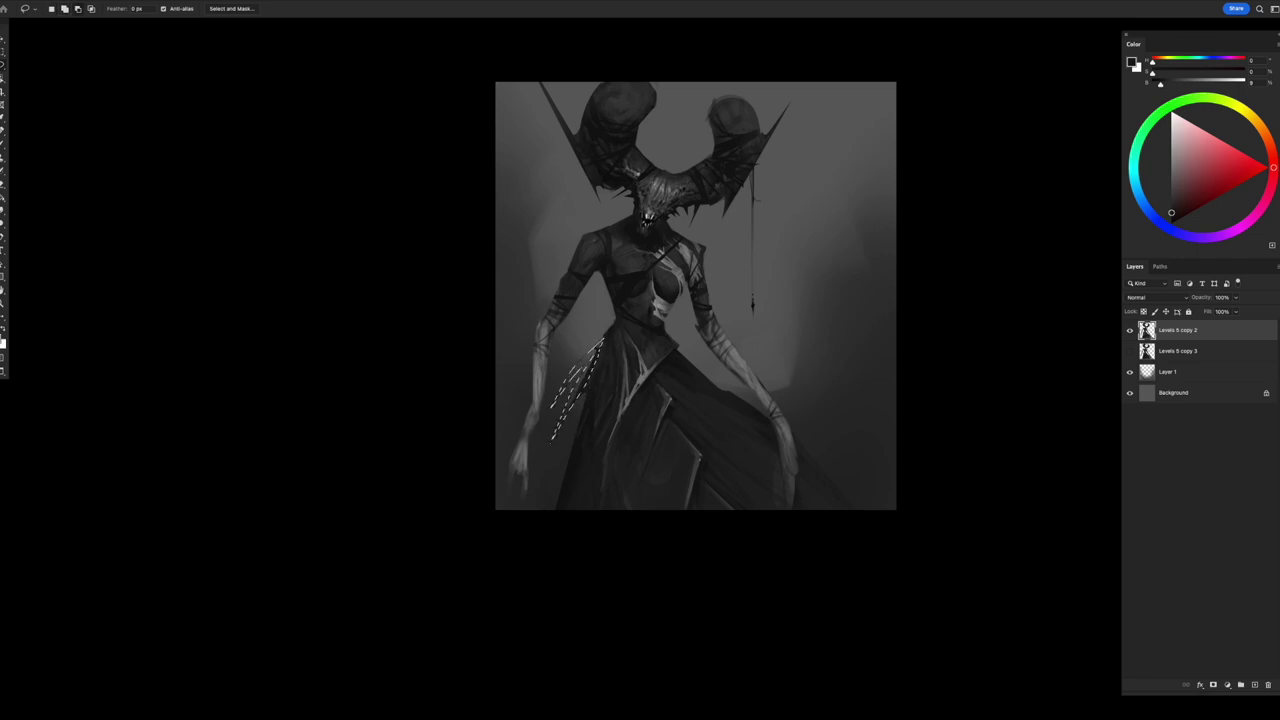
key(b)
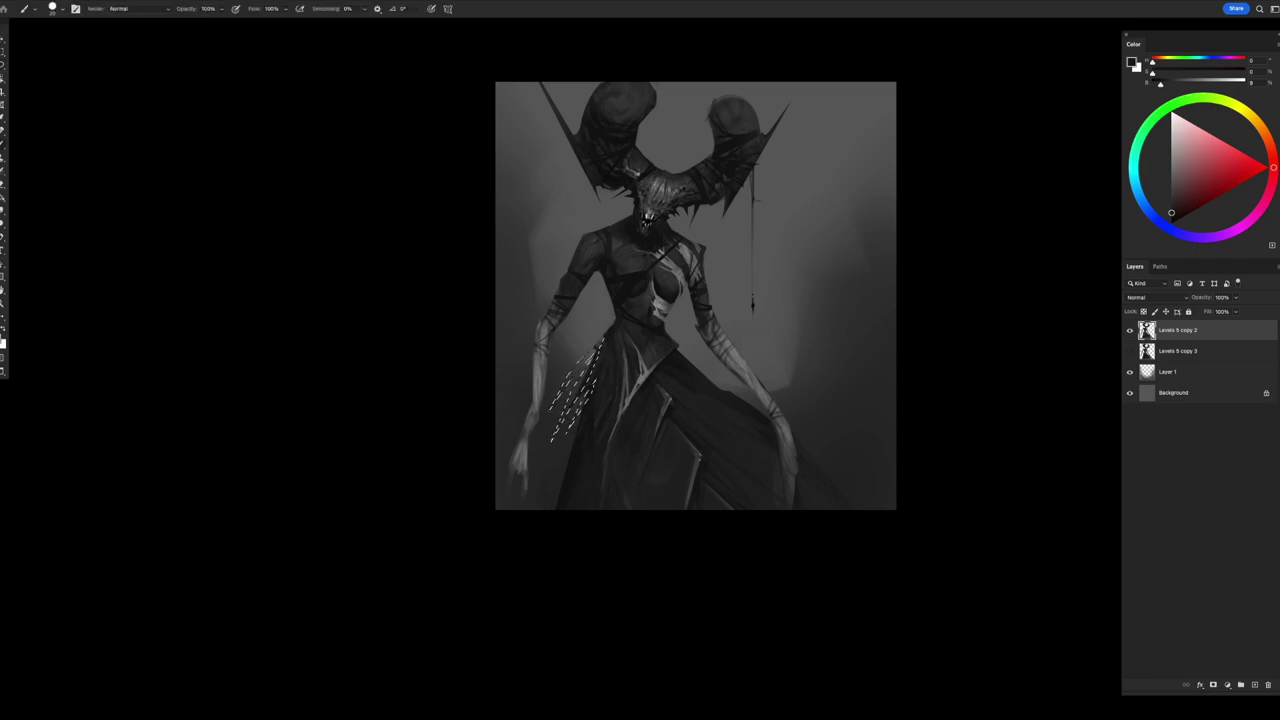
key(ctrl+h)
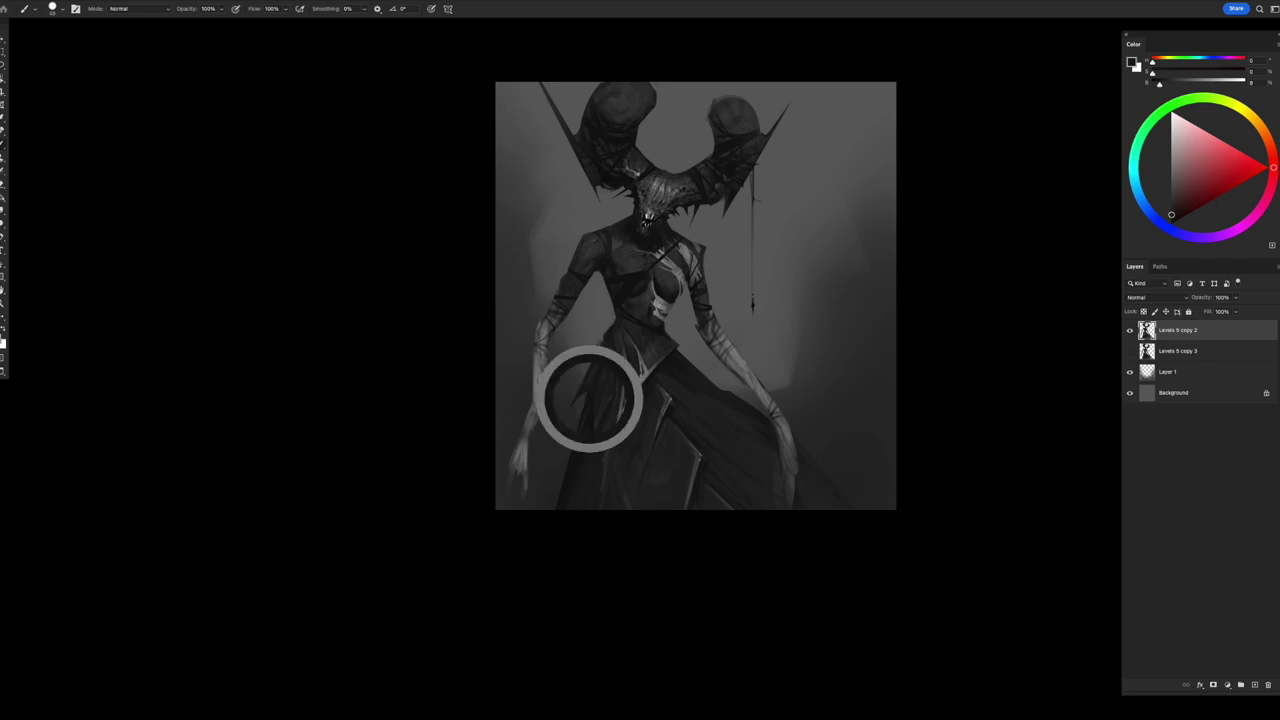
mouse_move(563, 425)
mouse_down()
mouse_move(596, 348)
mouse_move(580, 359)
mouse_up()
alt+click(575, 367)
alt+click(575, 367)
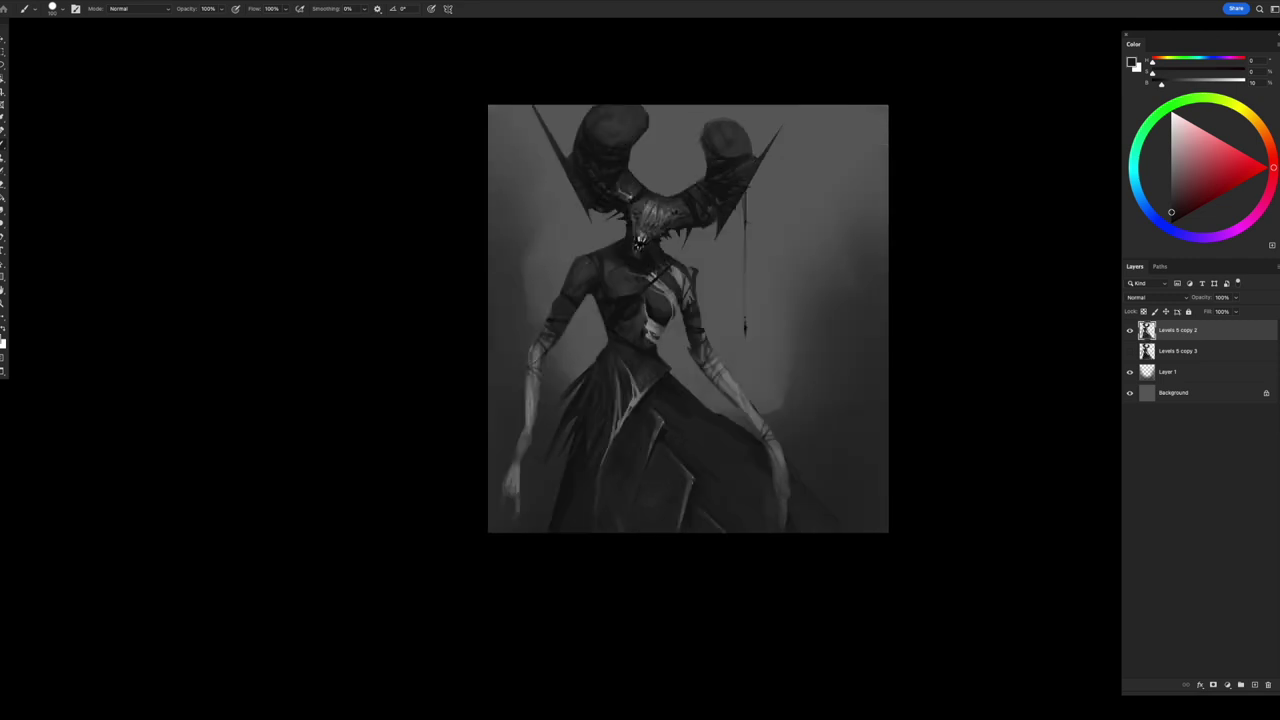
- Paint more tattered dark cloth strips fanning out from the hip with sampled dark greys
drag(590, 364, 548, 462)
drag(584, 412, 562, 450)
alt+click(570, 400)
drag(580, 376, 548, 422)
alt+click(593, 389)
key(l)
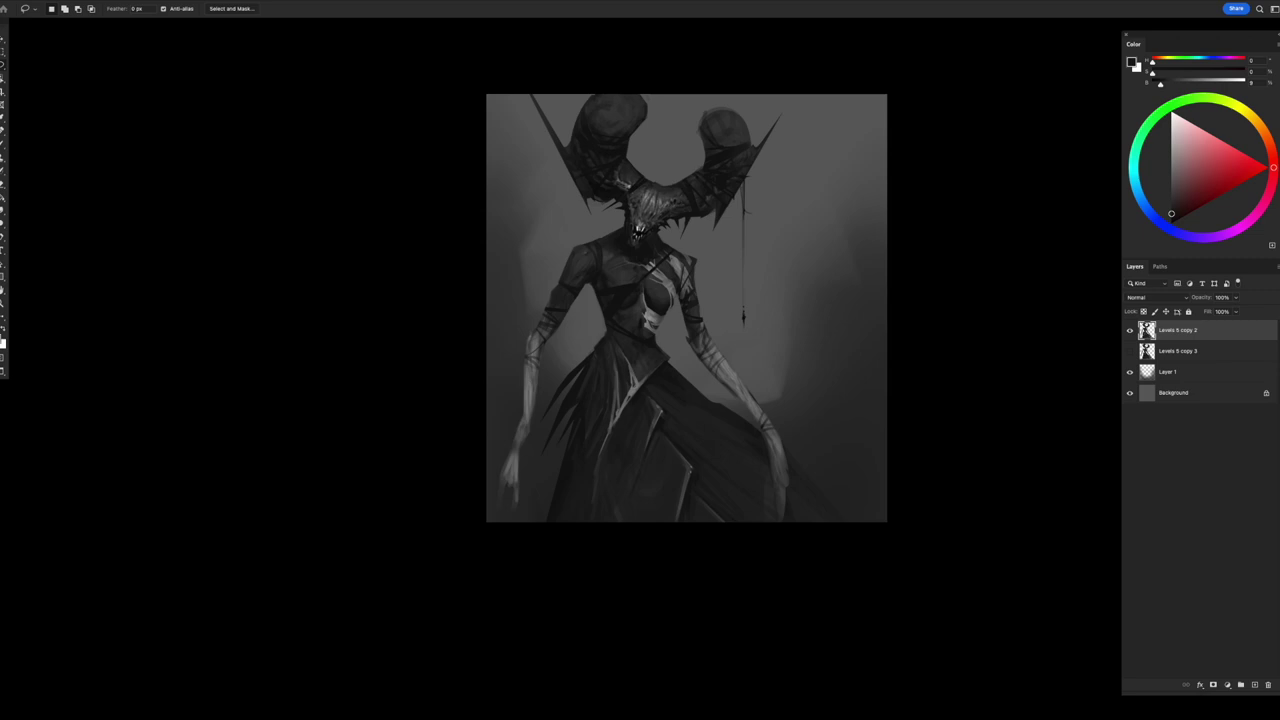
- Add a new layer and paint a black shadow on the skirt beneath the belt's point
mouse_move(638, 386)
mouse_down()
mouse_move(597, 480)
mouse_move(596, 544)
mouse_move(636, 418)
mouse_move(678, 360)
mouse_move(640, 388)
mouse_up()
key(ctrl+d)
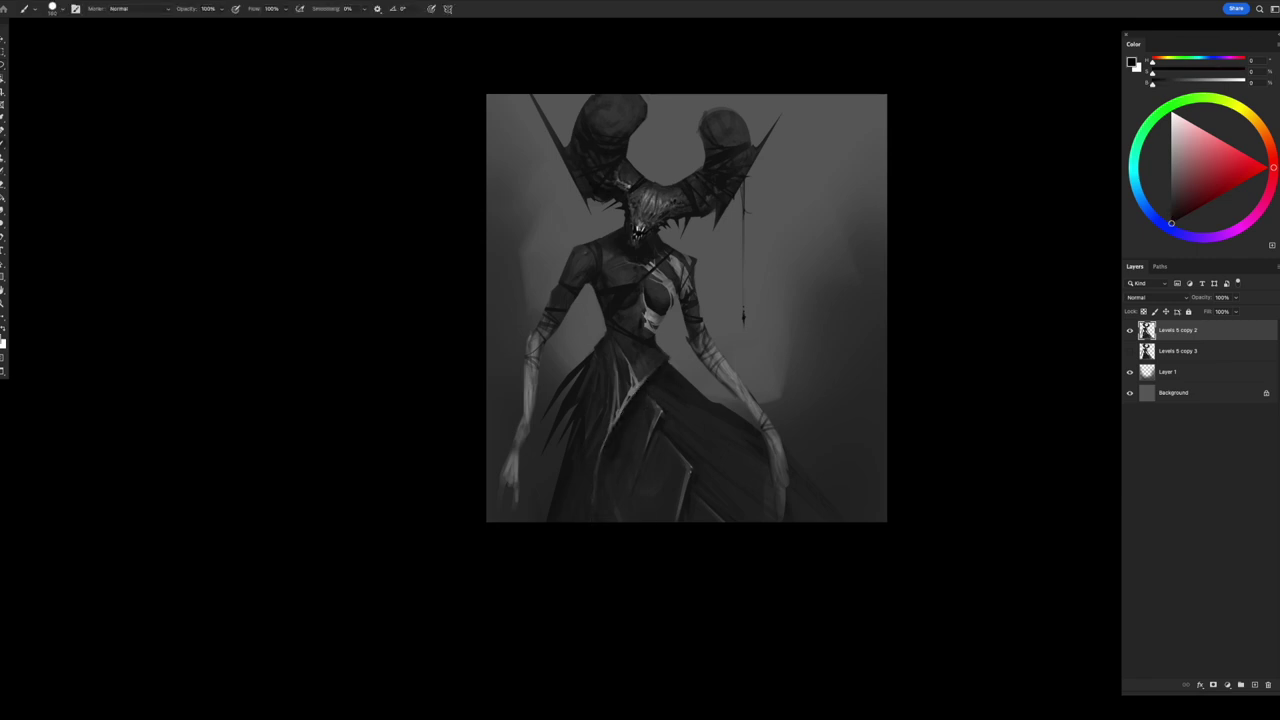
key(ctrl+shift+alt+n)
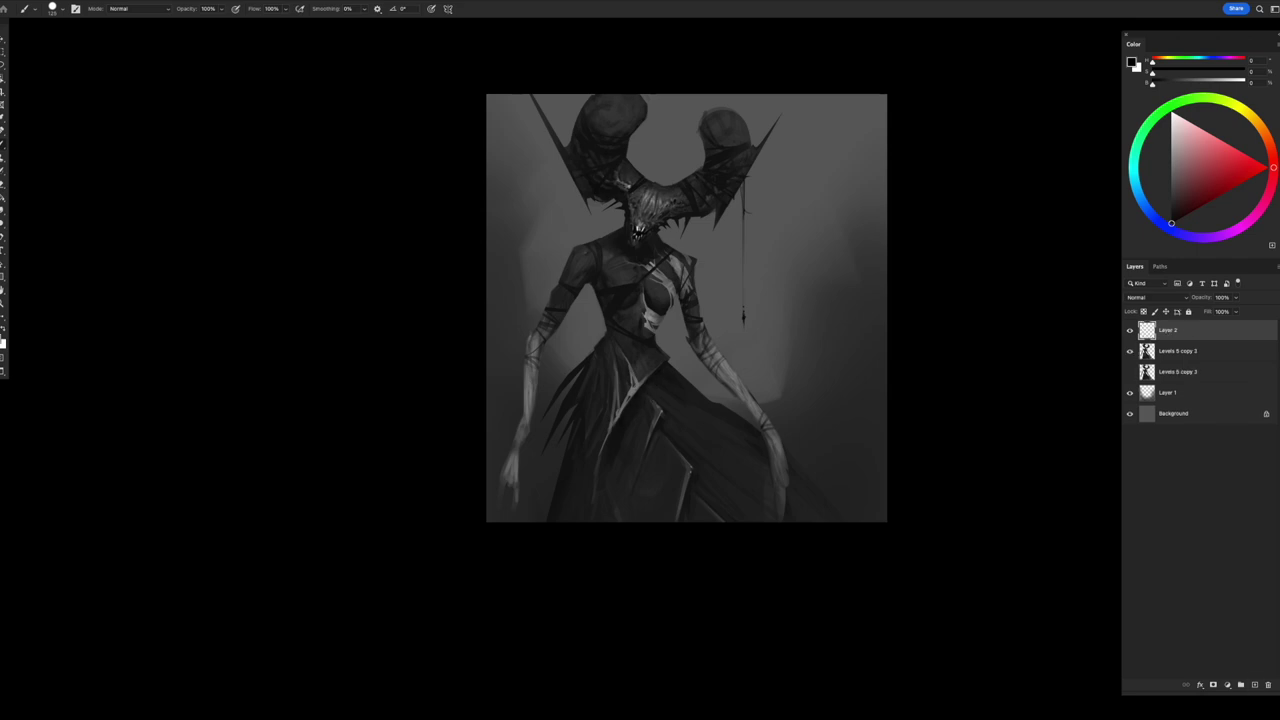
key(e)
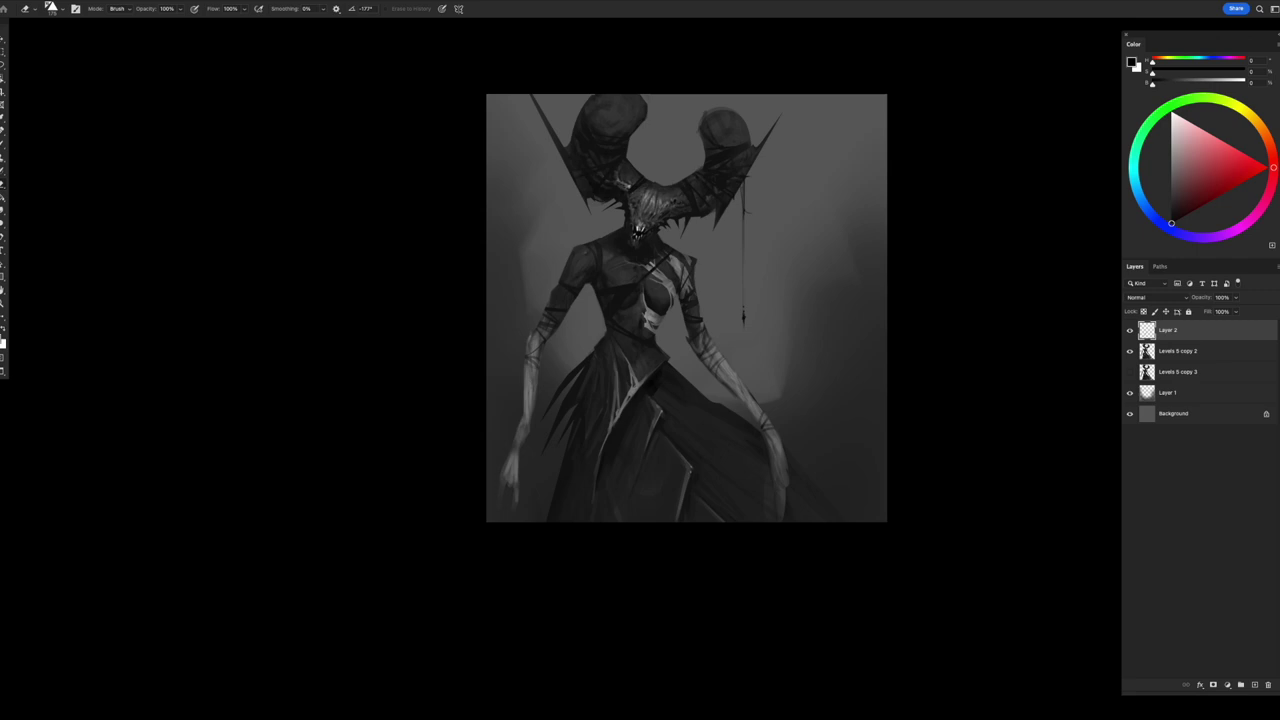
key(b)
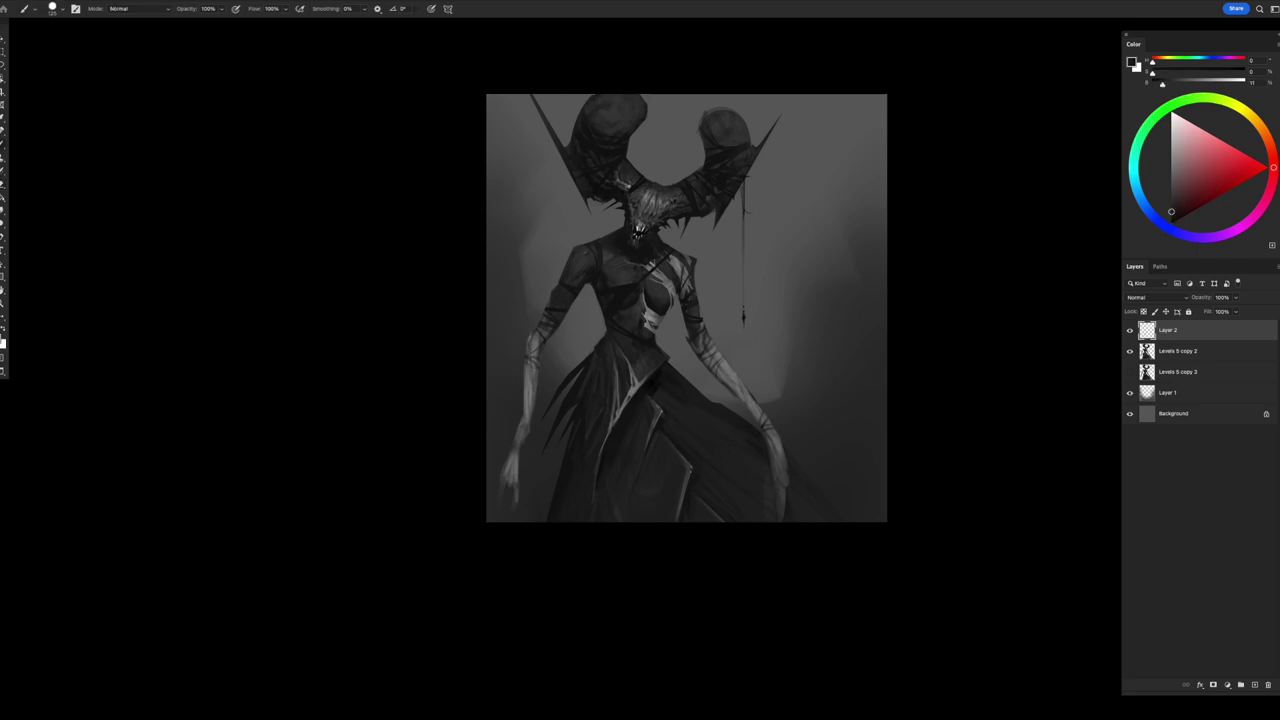
- Switch to an angled brush, rework the skirt with sampled dark greys and flip the canvas horizontally
right_click(637, 230)
double_click(690, 383)
alt+click(638, 231)
alt+click(638, 231)
alt+click(633, 454)
key(h)
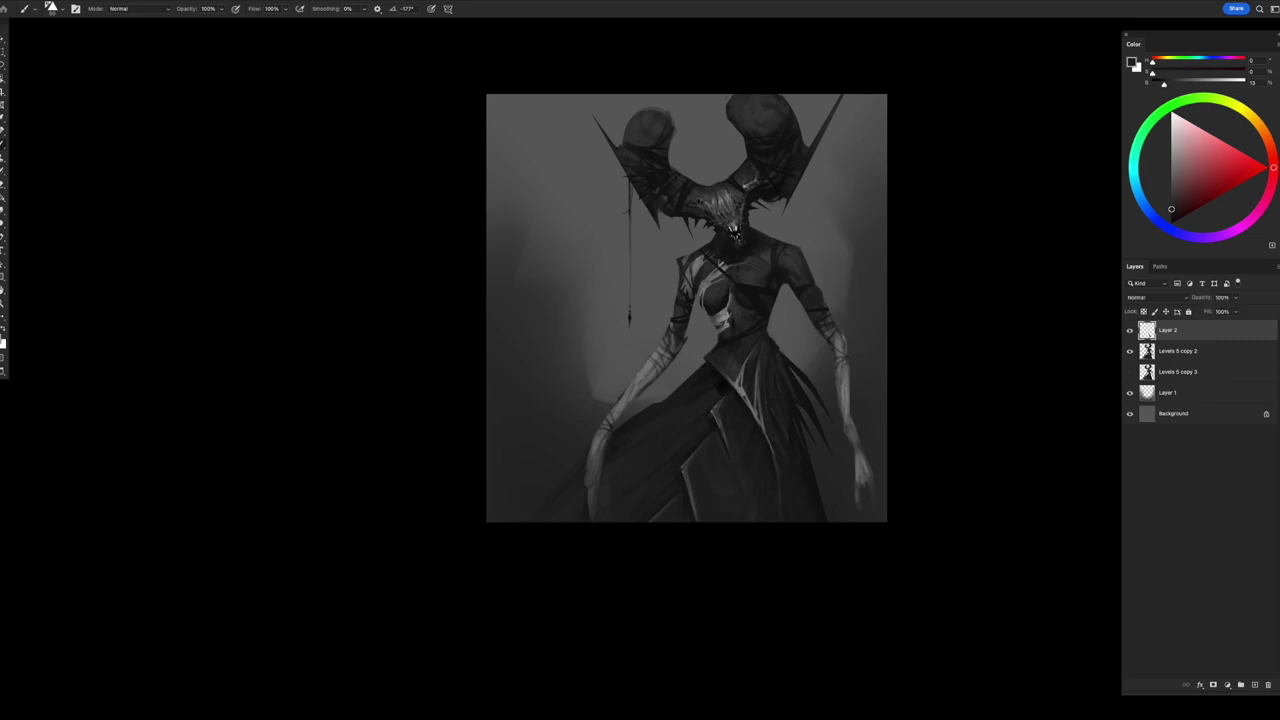
- Lasso the tattered strips outside the skirt at the hip and delete them from Levels 5 copy 2
key(alt+bracketleft)
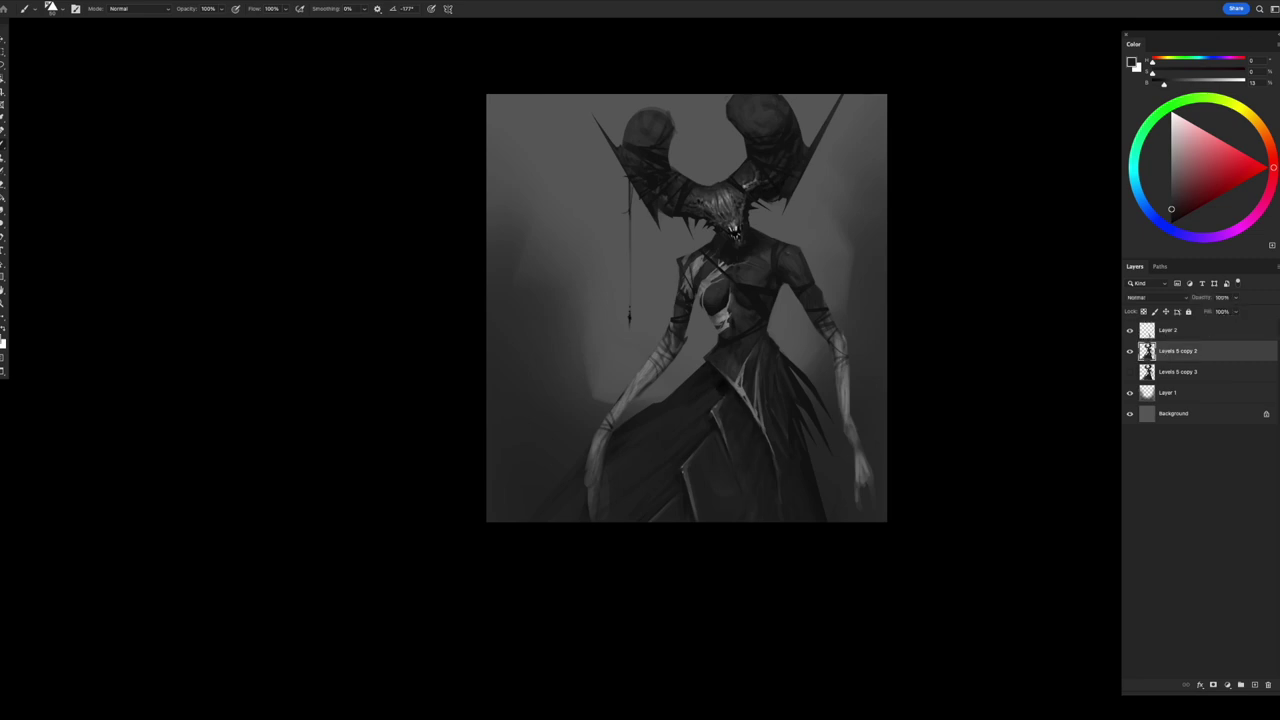
key(l)
mouse_move(780, 352)
mouse_down()
mouse_move(834, 546)
mouse_move(818, 362)
mouse_move(780, 352)
mouse_up()
key(Delete)
key(ctrl+d)
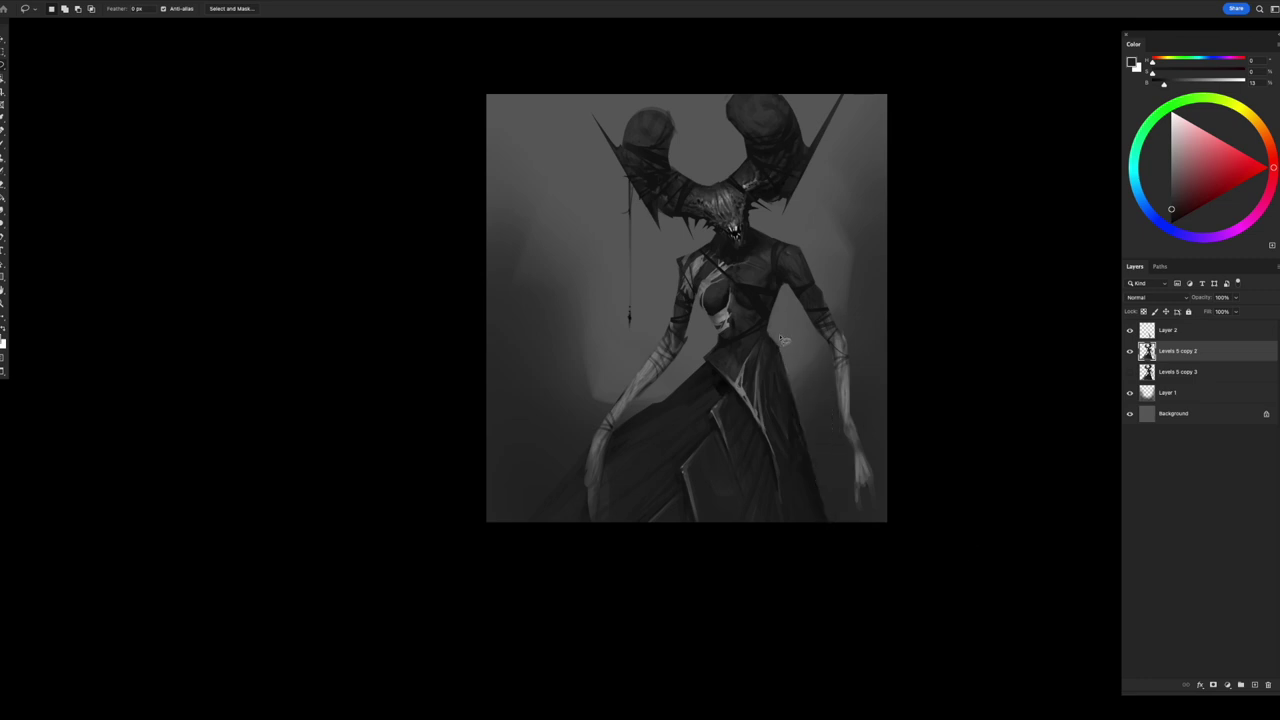
- Hide Levels 5 copy 2, show the earlier version in Levels 5 copy 3 and duplicate that layer
click(1130, 351)
click(1130, 372)
click(1200, 372)
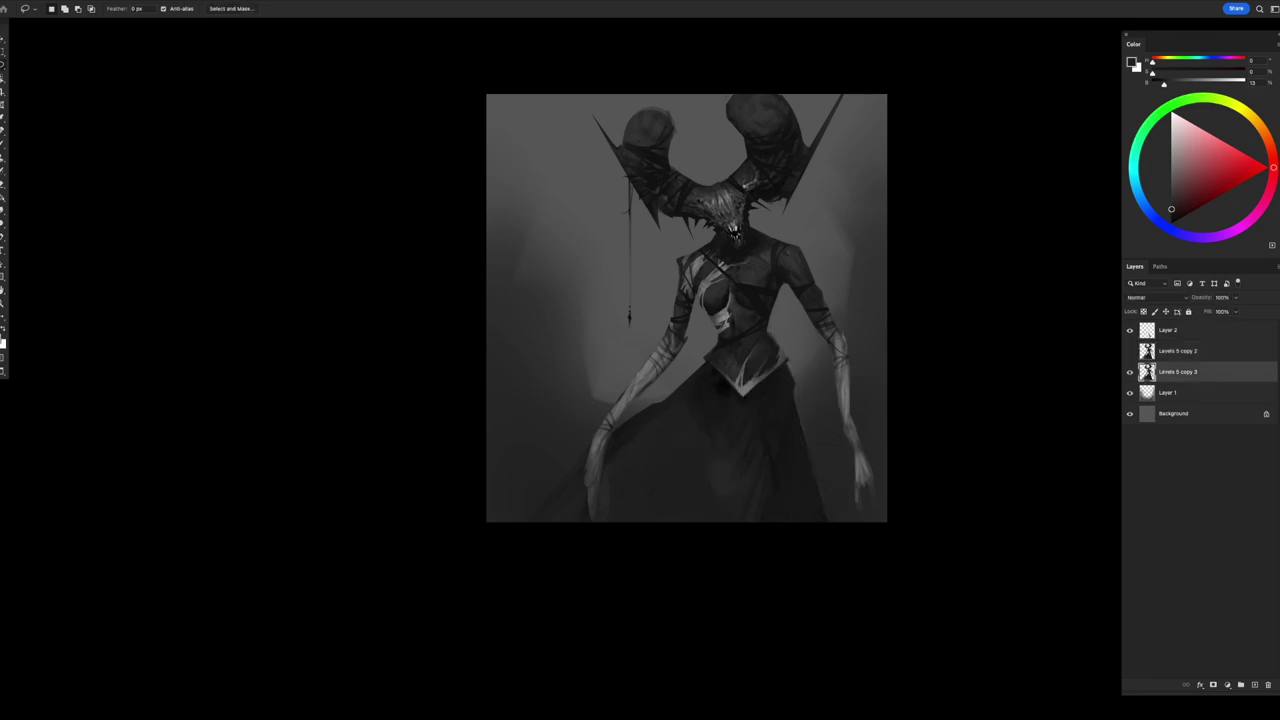
key(ctrl+j)
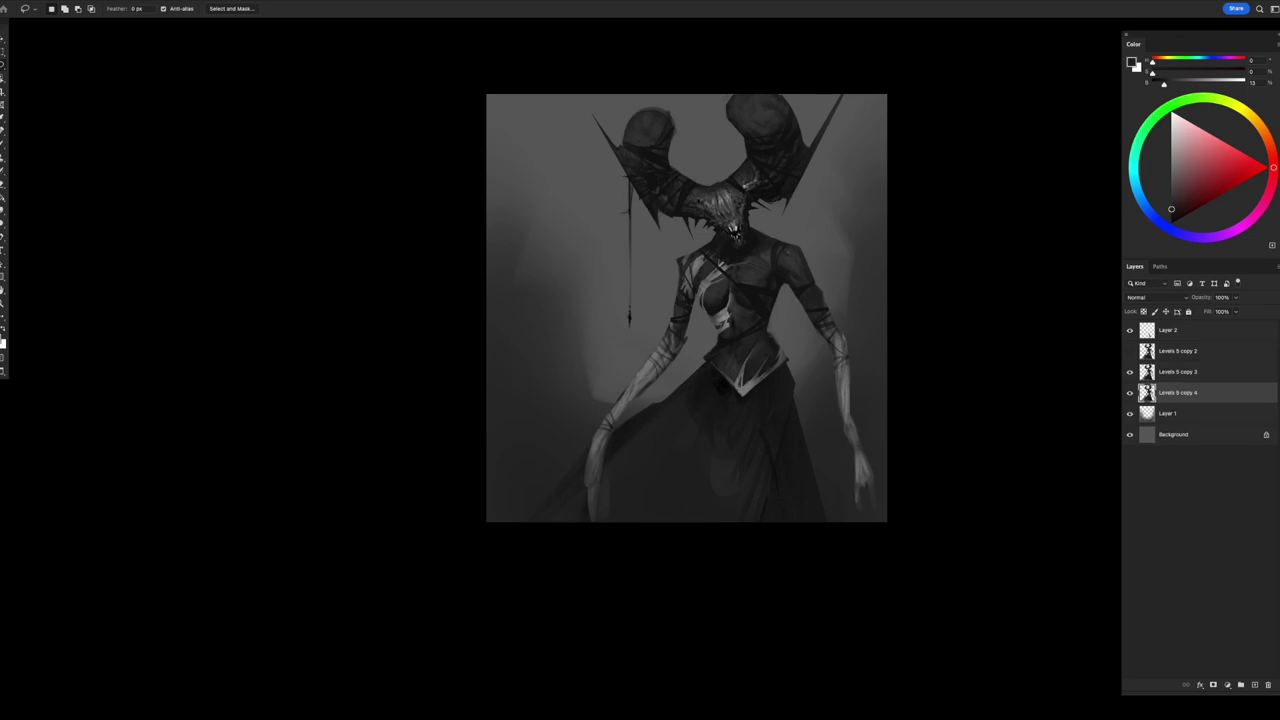
- Isolate the skirt's outer side strip on Levels 5 copy 4 by removing everything else inside an inverted lasso selection
key(ctrl+shift+alt+n)
mouse_move(770, 360)
mouse_down()
mouse_move(806, 543)
mouse_move(830, 420)
mouse_up()
key(alt+BackSpace)
key(ctrl+d)
key(ctrl+z)
key(ctrl+z)
key(ctrl+z)
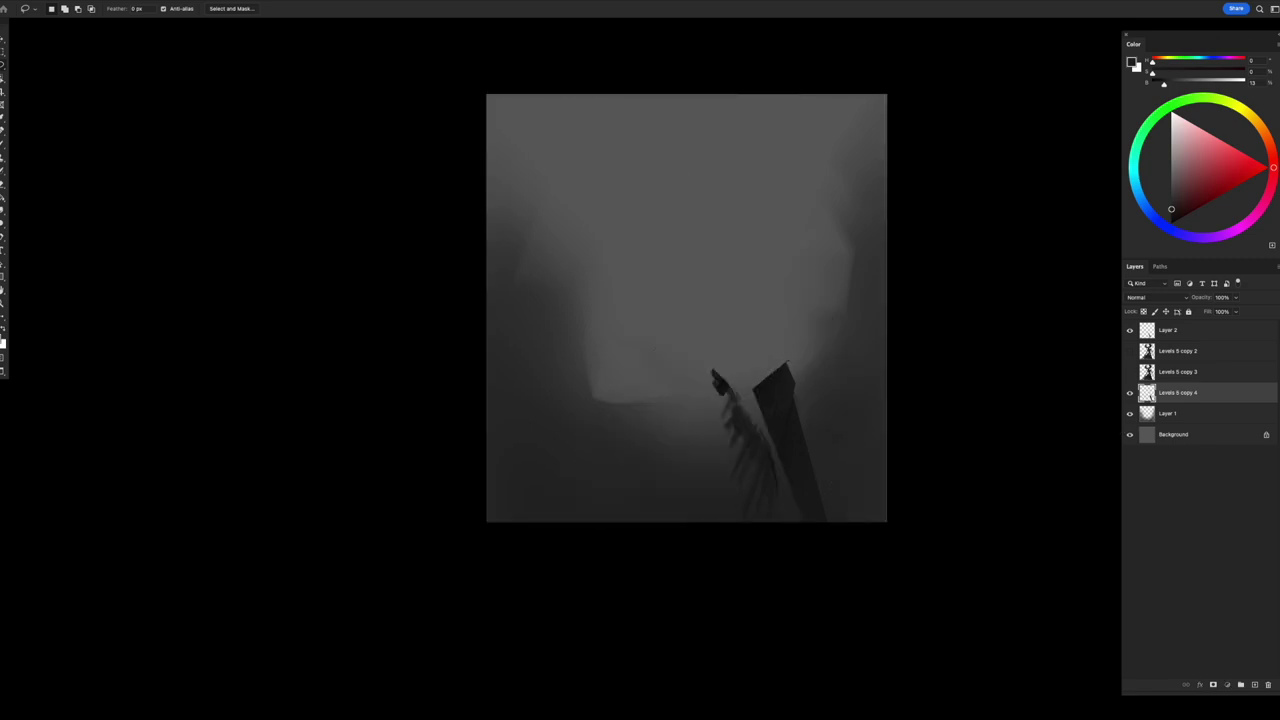
- Try placing the isolated skirt strip directly beneath Levels 5 copy 2, and undo the layer changes
key(ctrl+])
click(1130, 351)
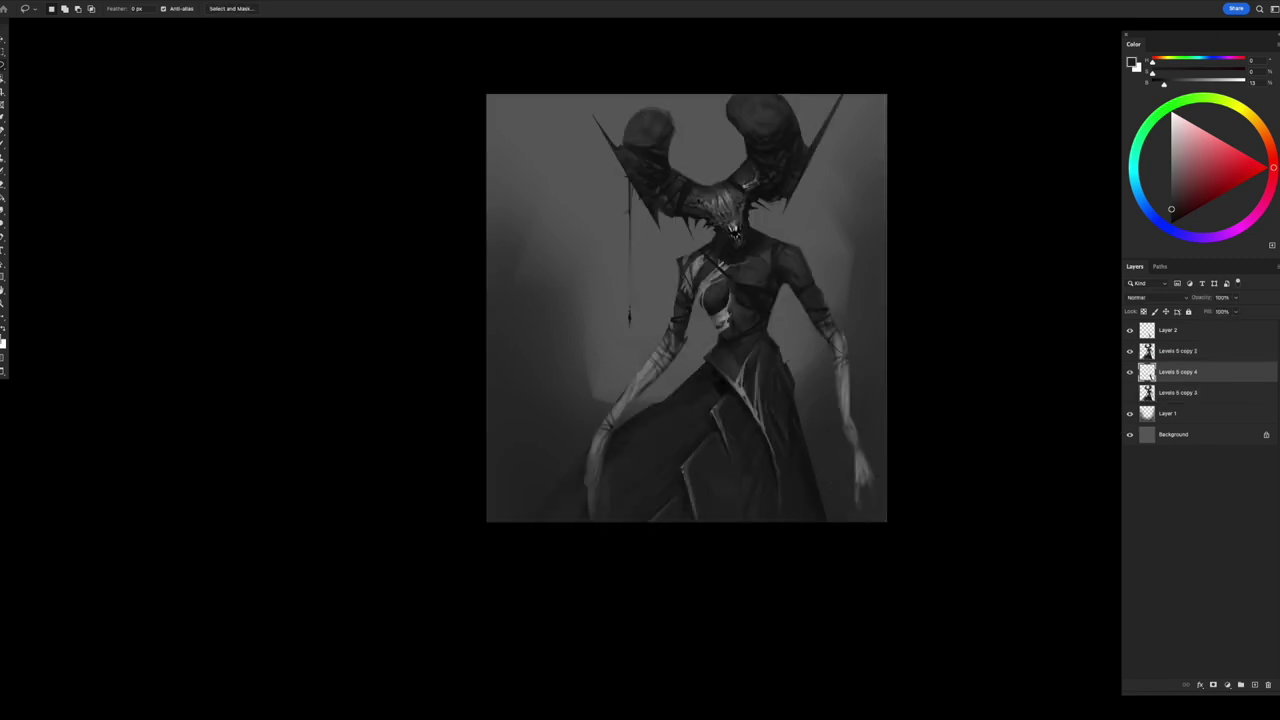
key(ctrl+[)
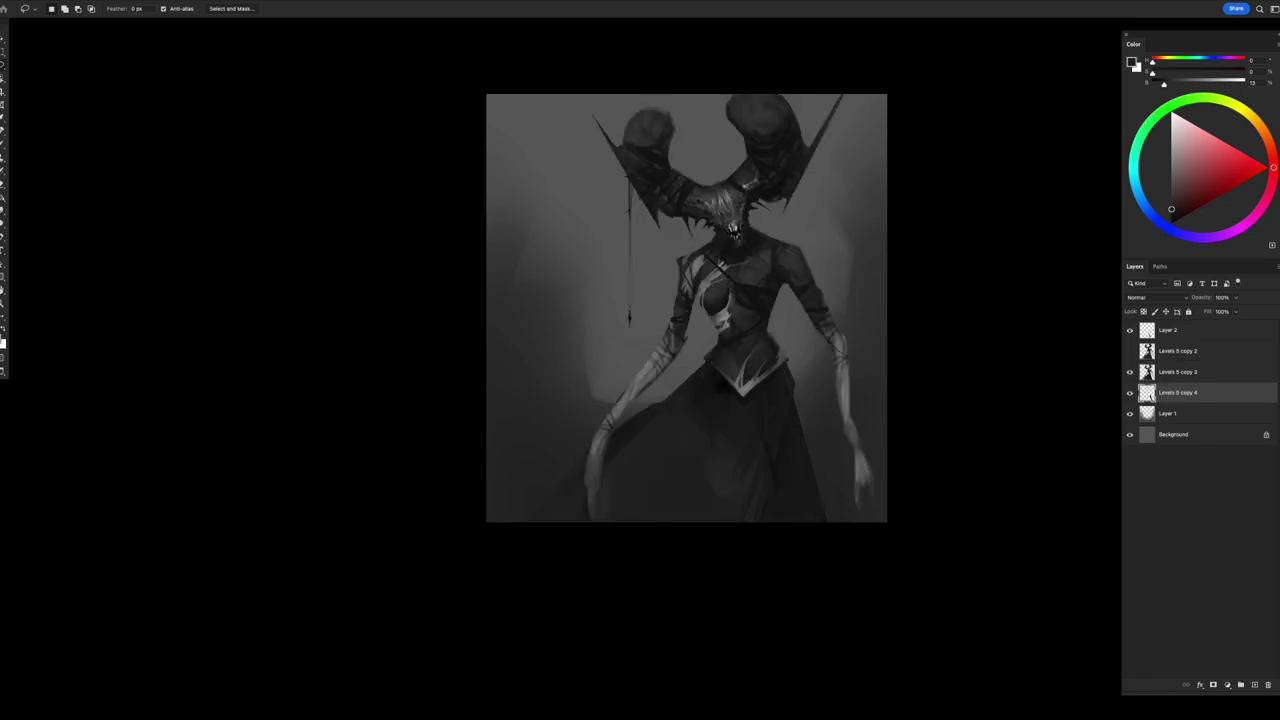
key(ctrl+z)
key(ctrl+z)
key(ctrl+z)
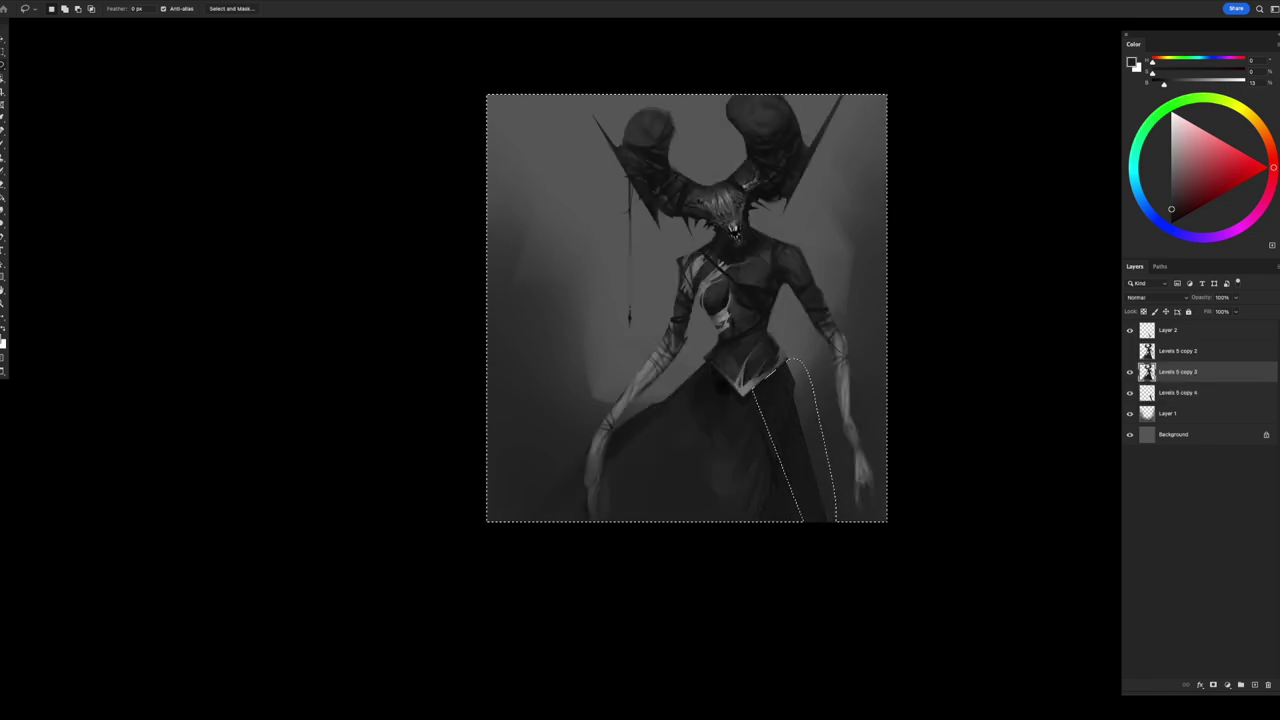
- Compare the figure with Levels 5 copy 3 hidden and shown
click(1130, 372)
click(1130, 372)
click(1130, 372)
click(1130, 372)
key(ctrl+shift+z)
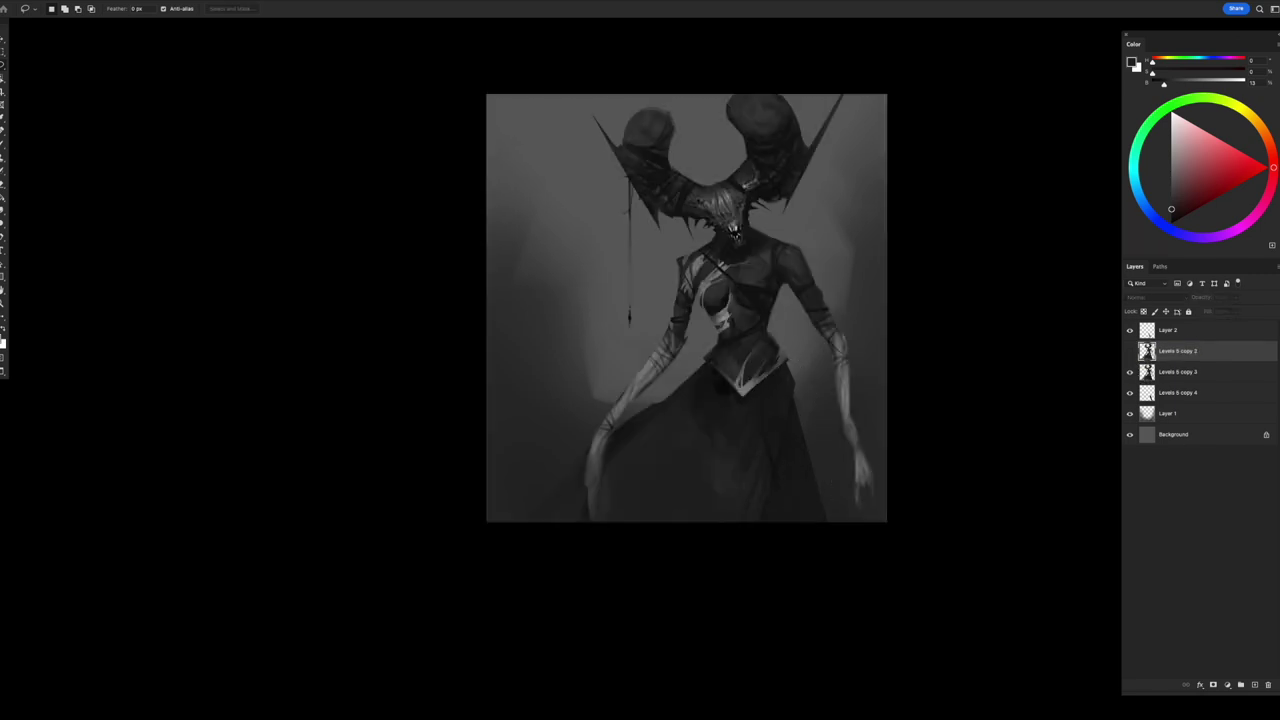
- Lasso the hip, belt tip and skirt side, and delete everything else from Levels 5 copy 3
mouse_move(752, 350)
mouse_down()
mouse_move(842, 541)
mouse_move(790, 328)
mouse_up()
click(1180, 372)
key(ctrl+shift+i)
key(Delete)
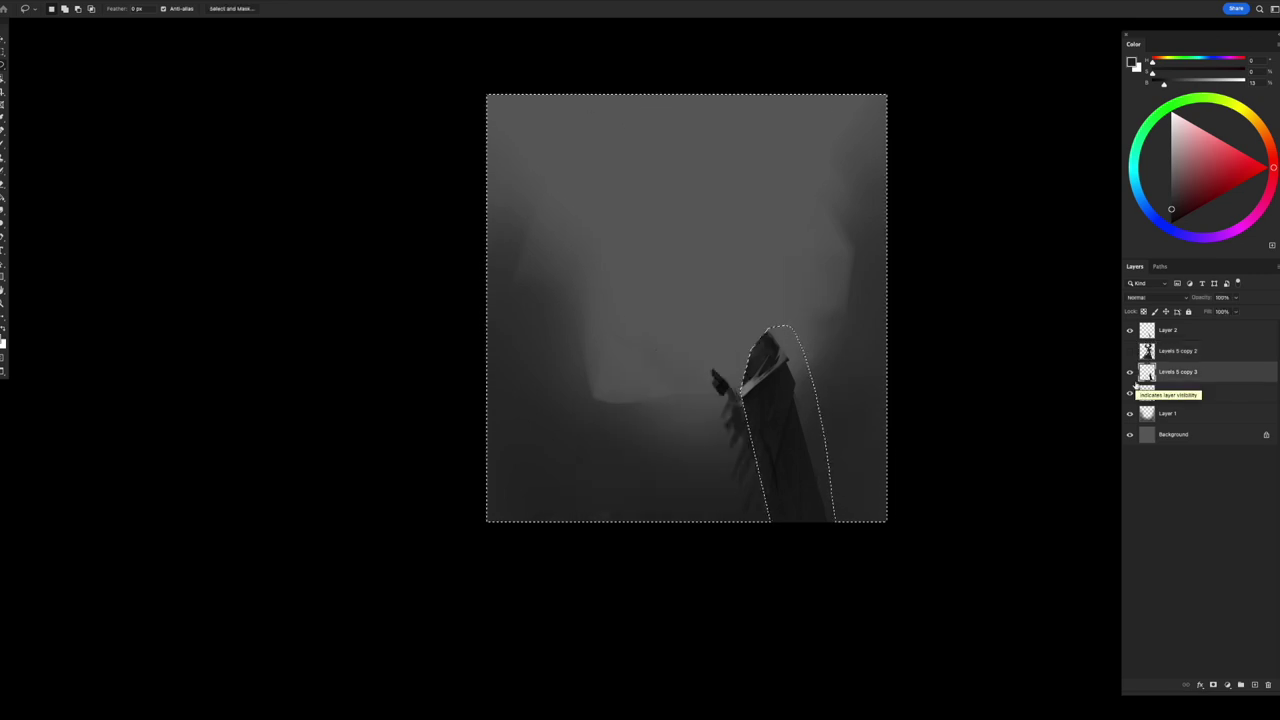
- Keep a hidden full duplicate of Levels 5 copy 3, and place the trimmed hip piece above the visible Levels 5 copy 2
click(1130, 392)
double_click(1200, 392)
key(Escape)
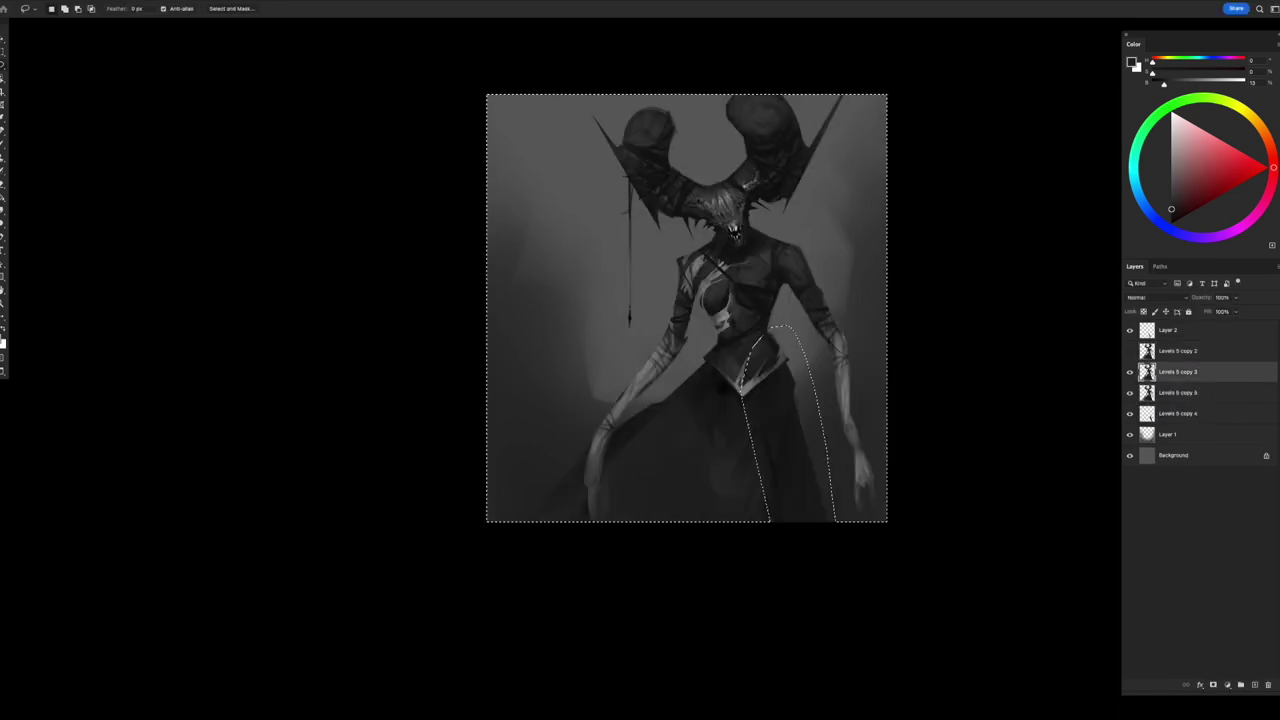
key(ctrl+d)
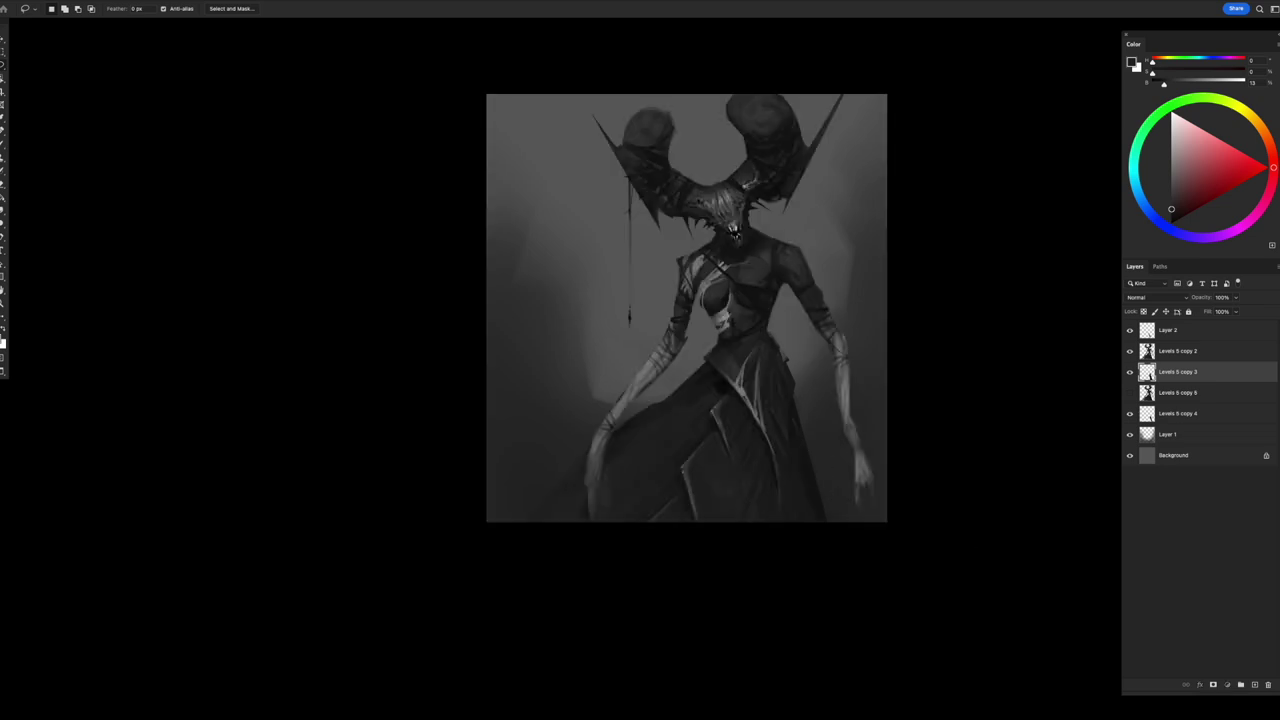
key(ctrl+])
- Blend the restored hip piece into the skirt and light belt trim with sampled greys
key(b)
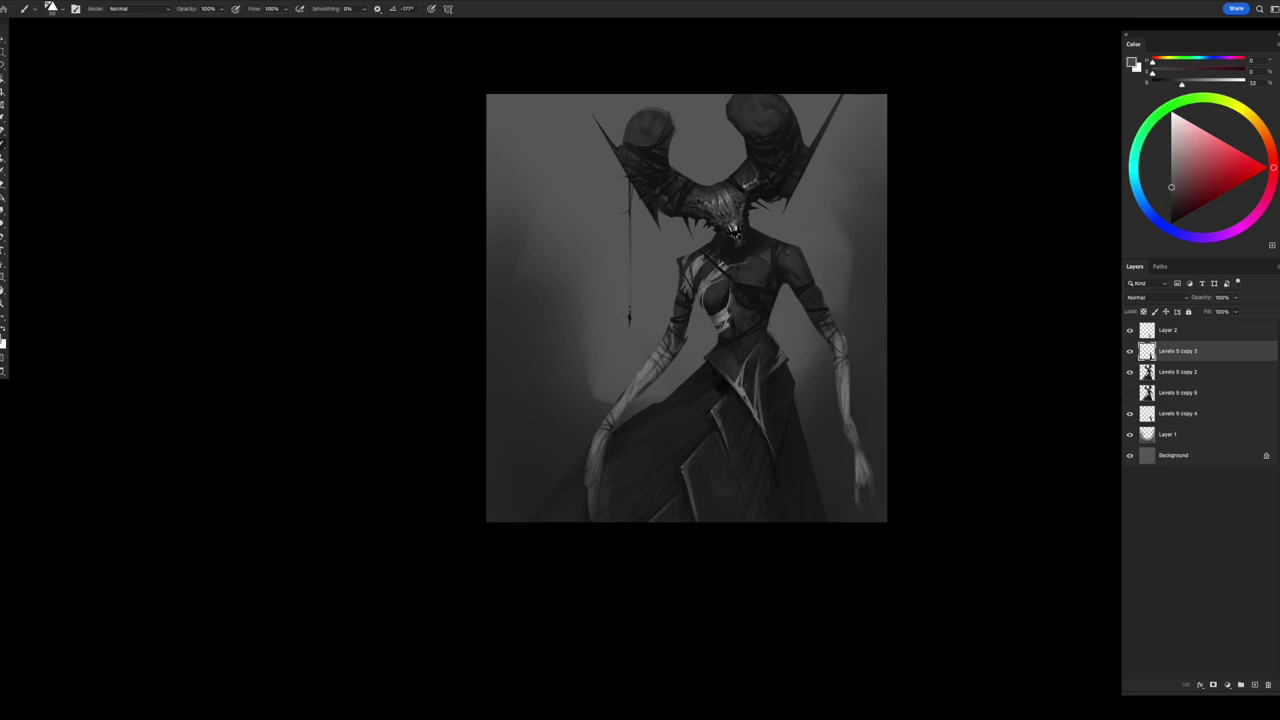
alt+click(768, 374)
alt+click(768, 374)
alt+click(775, 423)
alt+click(762, 414)
alt+click(775, 380)
alt+click(768, 395)
- Add a layer clipped to the figure layer and shade around the belt and hip with sampled dark greys
key(ctrl+shift+alt+n)
key(ctrl+alt+g)
alt+click(779, 360)
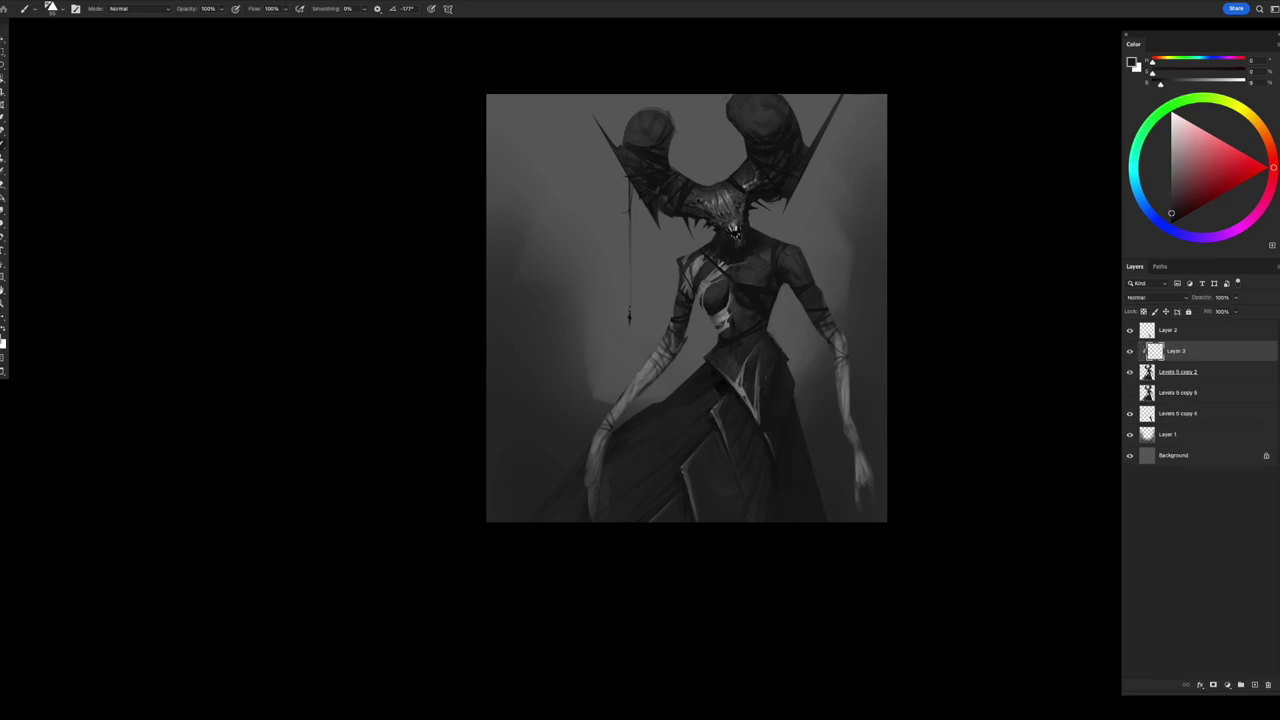
alt+click(758, 392)
alt+click(764, 377)
key(d)
- Paint dark folds down the lower side of the skirt with sampled greys and flip the canvas horizontally
alt+click(760, 428)
alt+click(792, 484)
alt+click(792, 468)
alt+click(765, 486)
alt+click(765, 489)
alt+click(777, 479)
key(h)
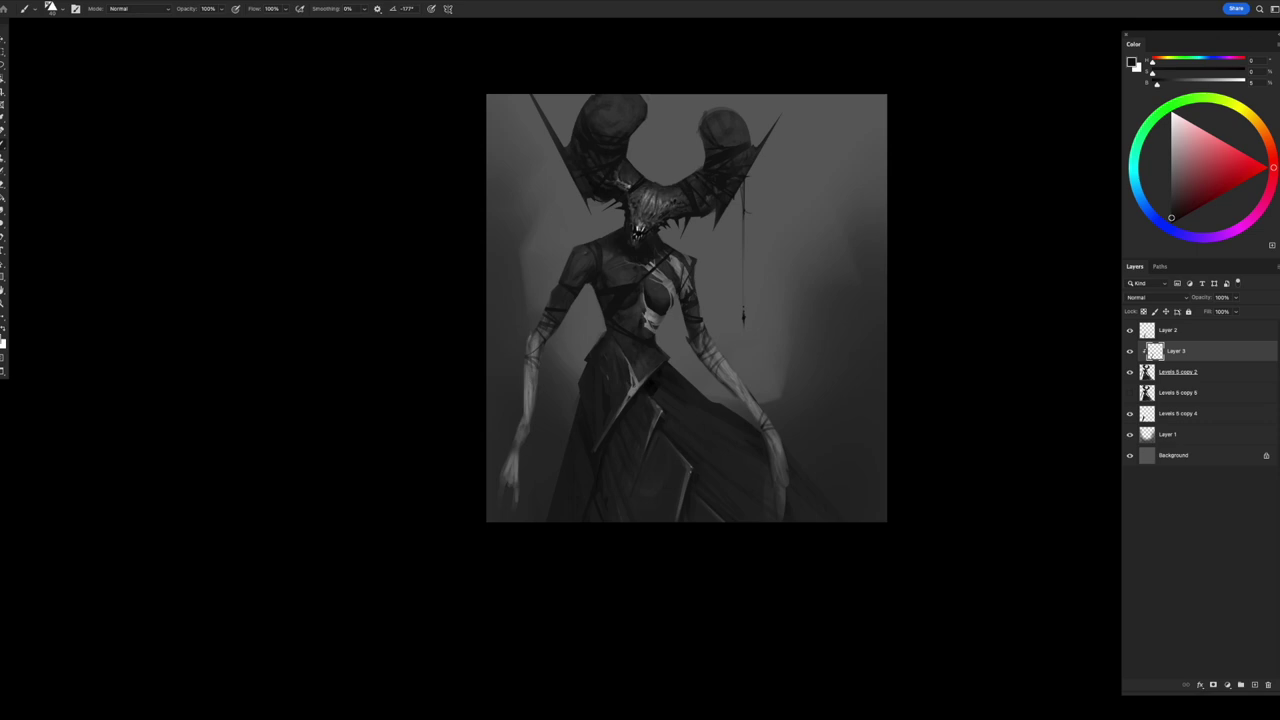
- Add a clipped Levels adjustment with midtones at 1.17 and the white point at 241
alt+click(602, 434)
scroll(686, 308, down, 2)
click(1227, 685)
click(1245, 522)
drag(1055, 167, 1048, 167)
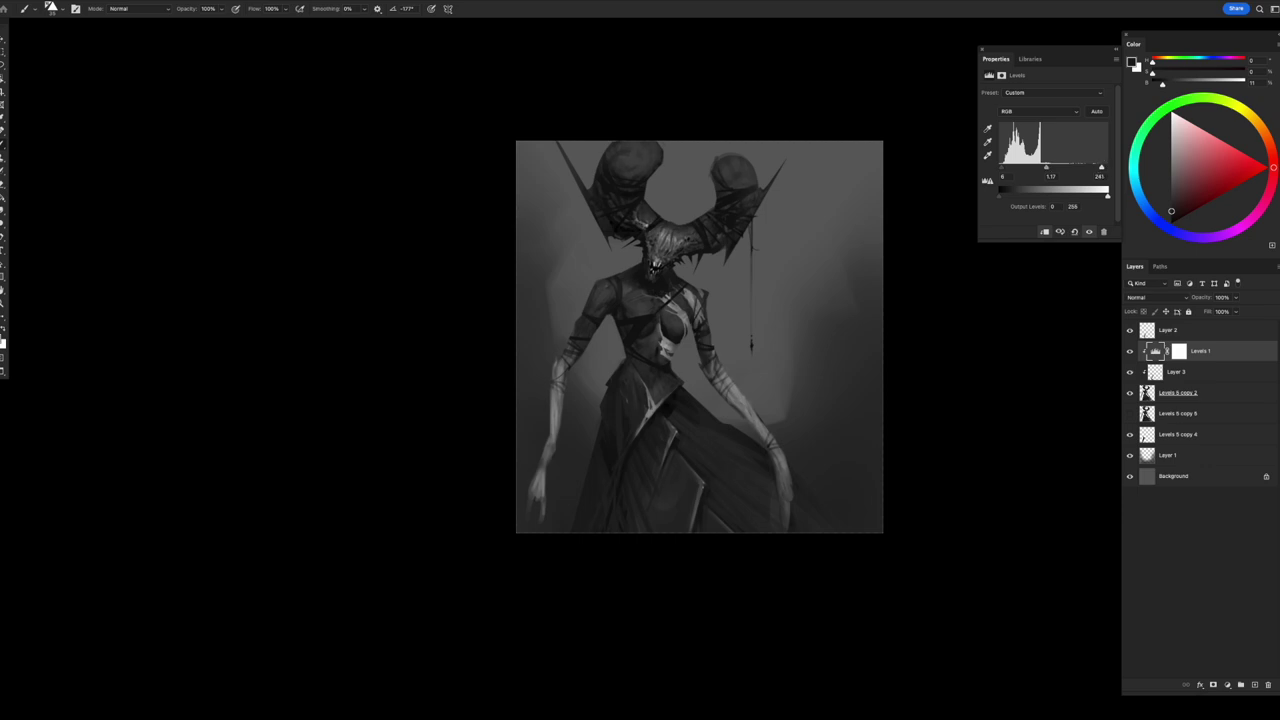
- Invert the Levels mask to black and paint white over the skirt with a large soft brush
click(1179, 351)
key(ctrl+i)
right_click(686, 168)
key(Escape)
key(x)
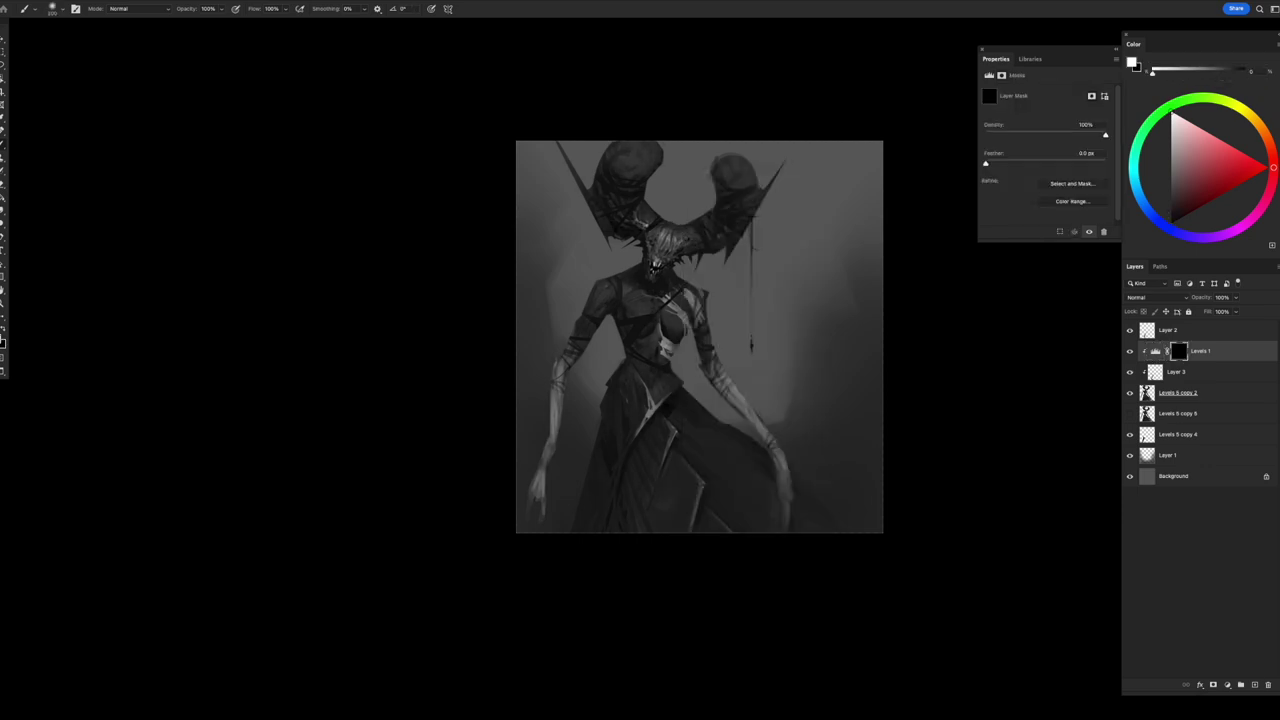
scroll(663, 457, down, 3)
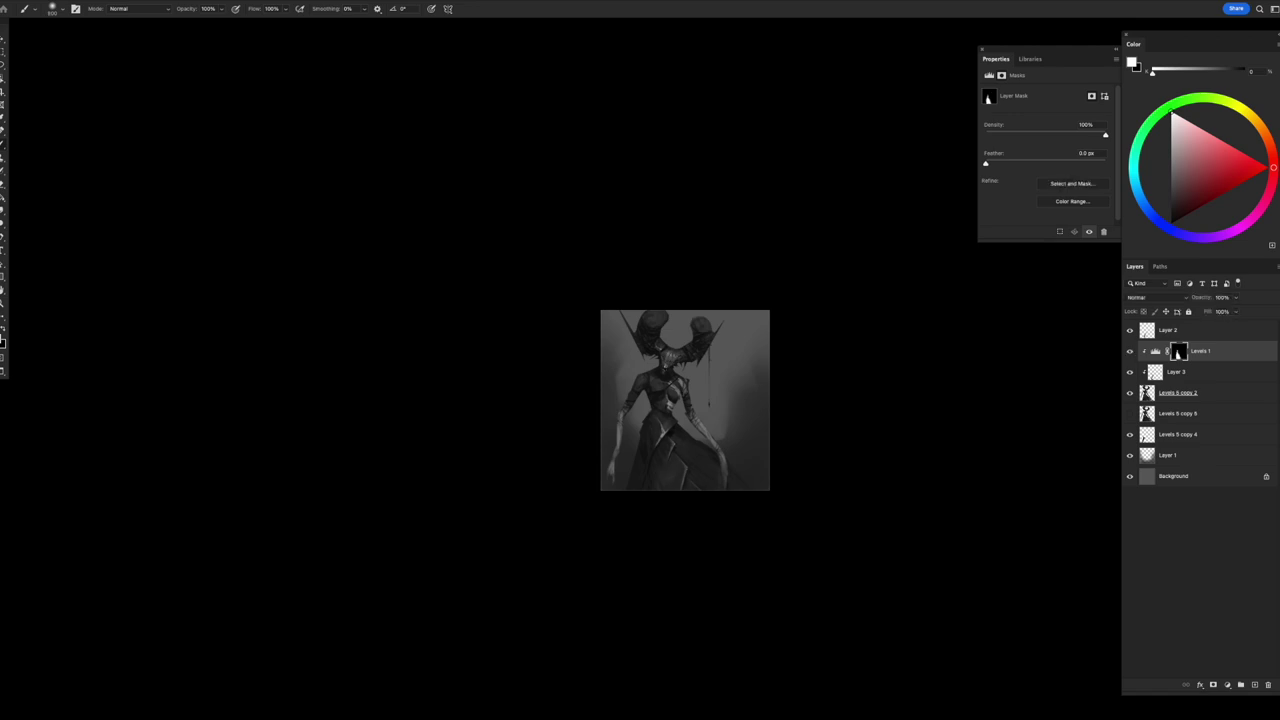
- Fine-tune the Levels white point and merge the clipped paint and adjustment layers into Levels 5 copy 2
click(1156, 351)
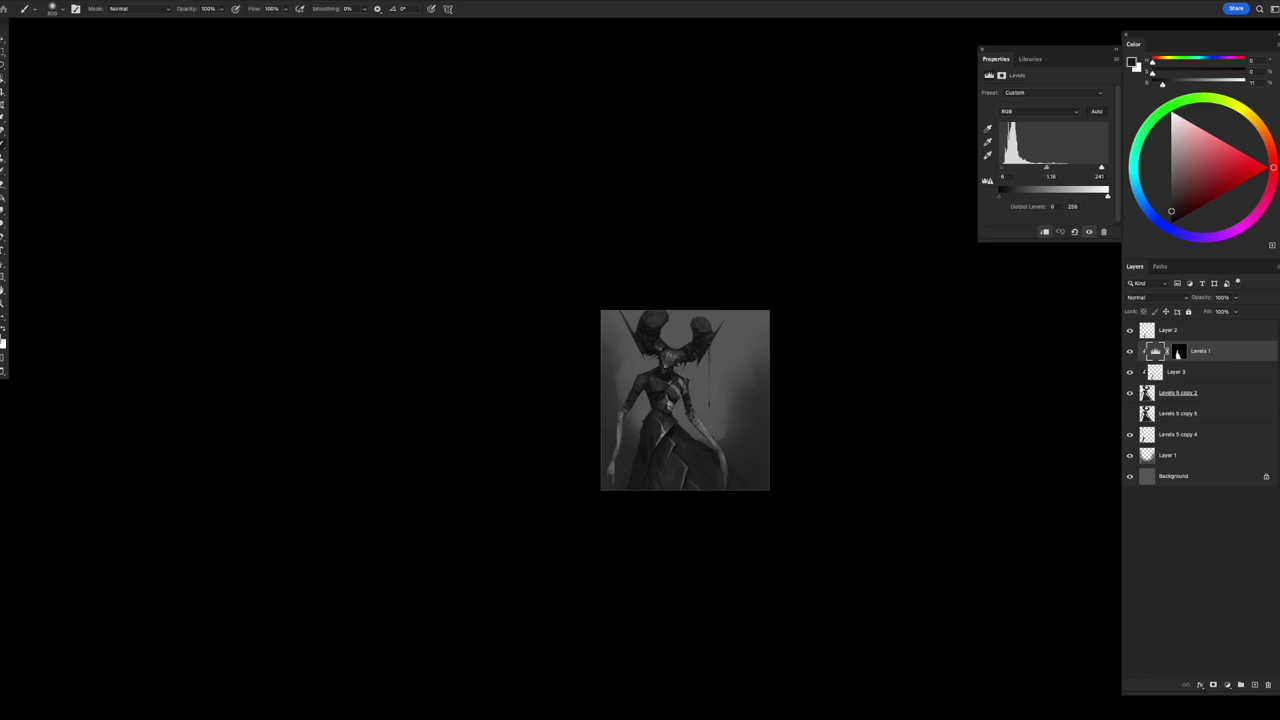
drag(1103, 167, 1100, 167)
key(ctrl+e)
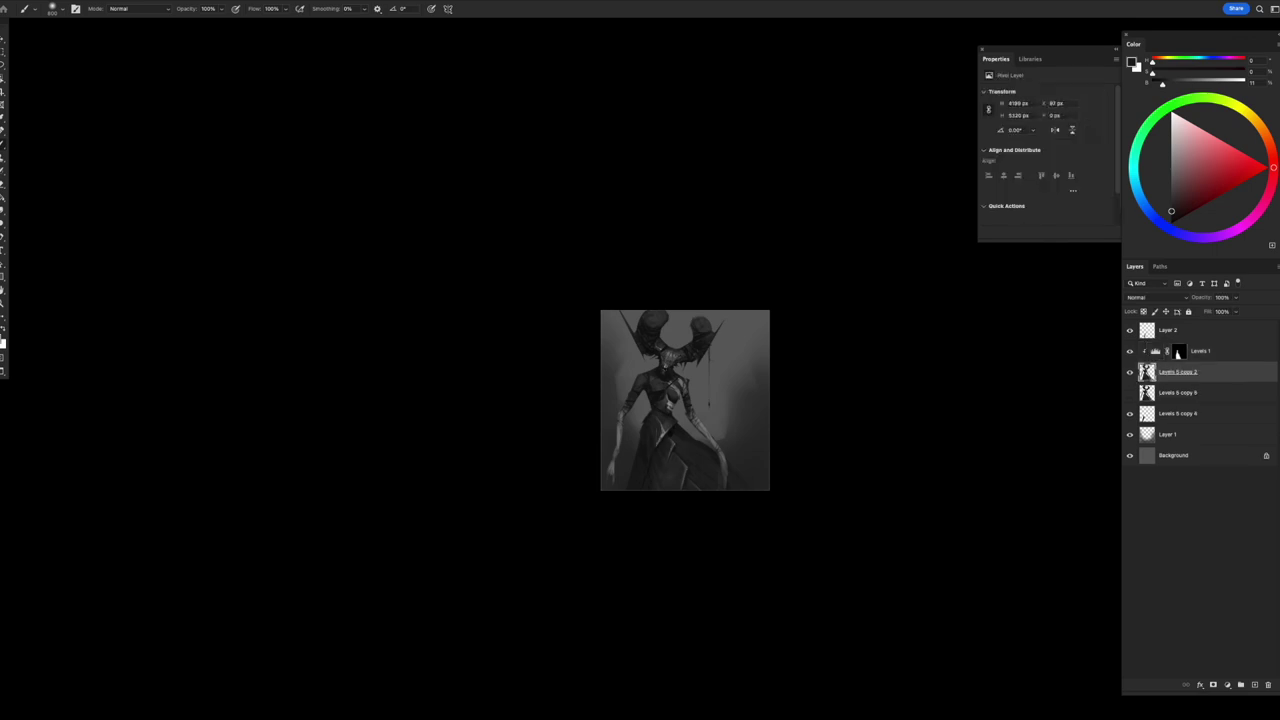
click(1178, 352)
key(ctrl+e)
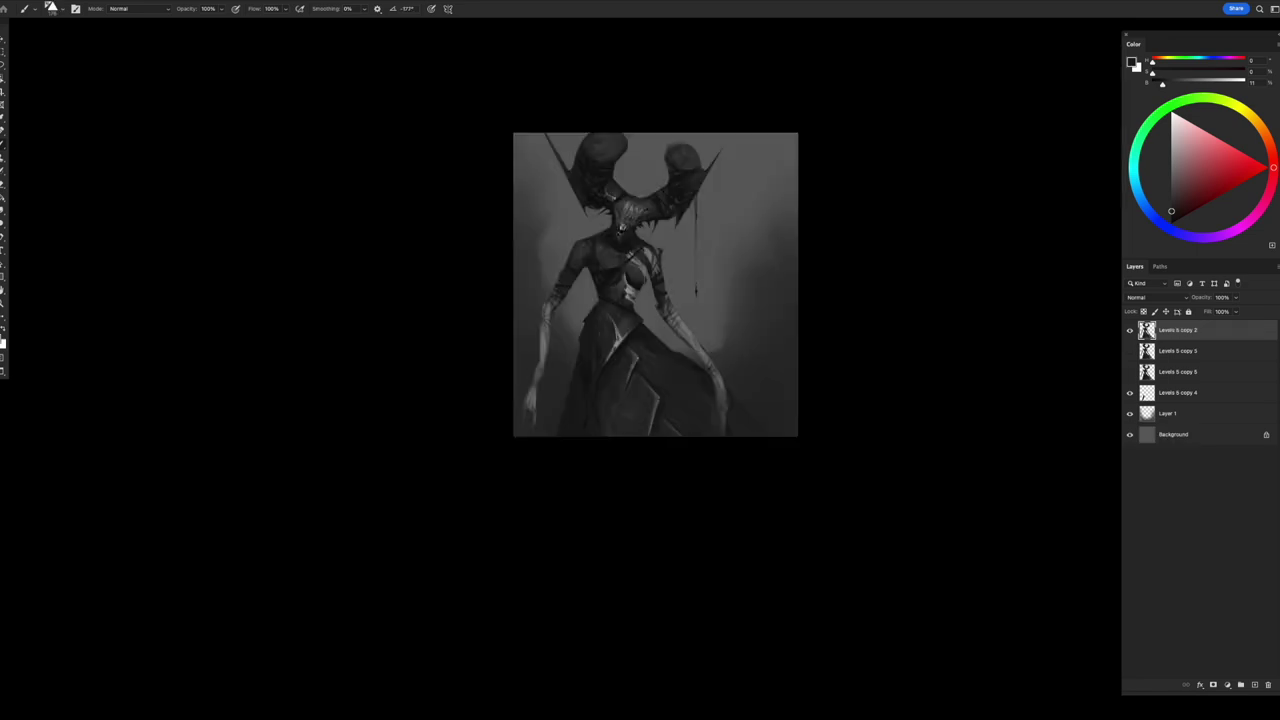
- Create a new layer clipped to Levels 5 copy 2
key(ctrl+shift+alt+n)
key(ctrl+alt+g)
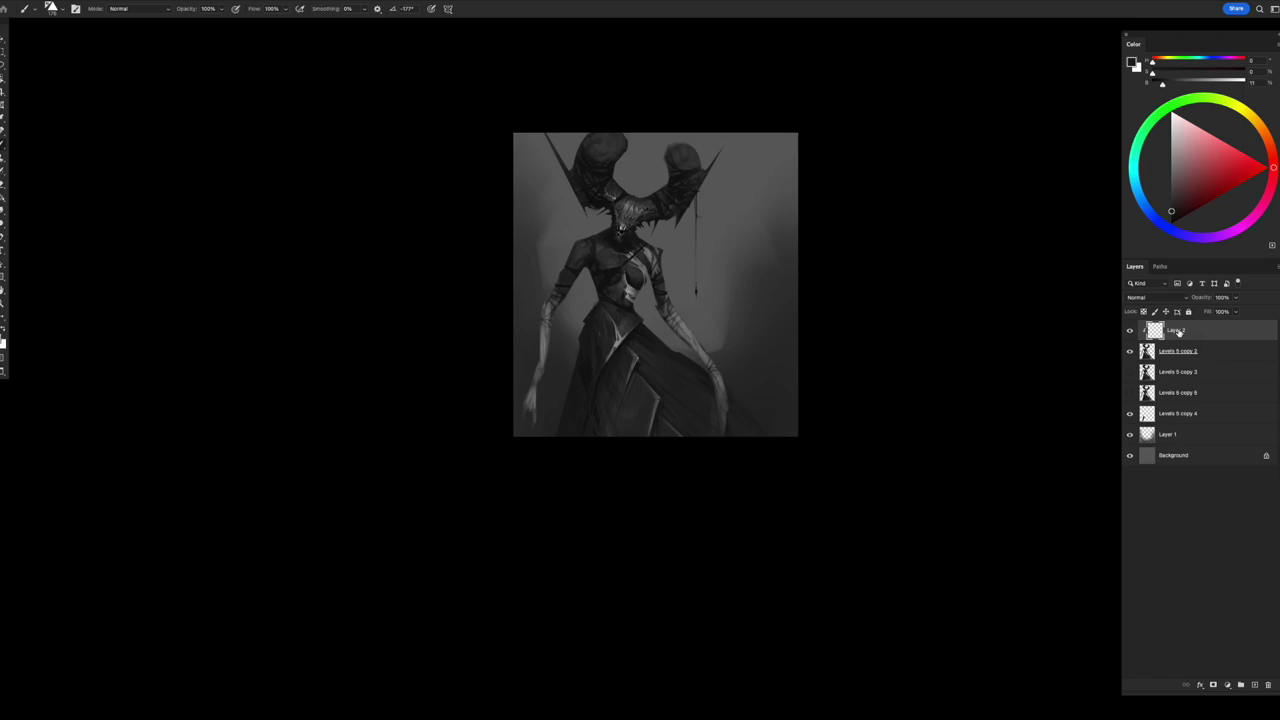
key(Tab)
key(Tab)
scroll(655, 287, up, 1)
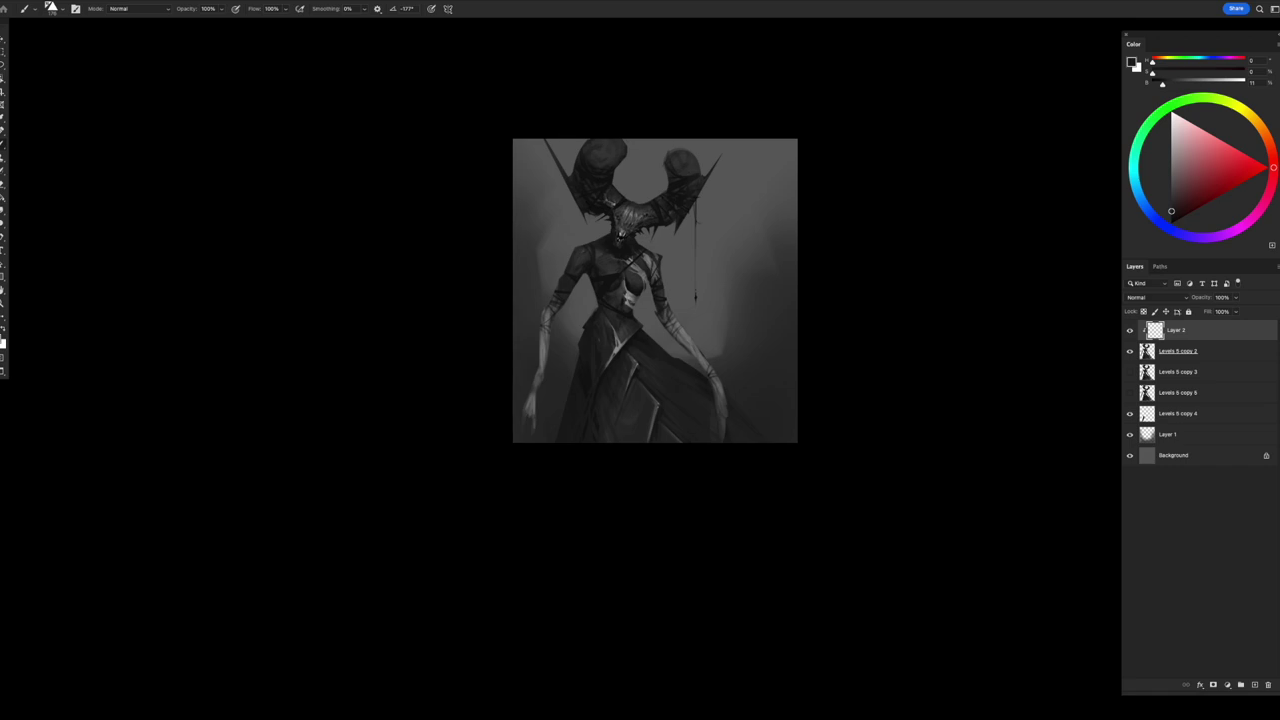
- Paint over the skirt's rear edge and lower folds with dark greys sampled from the skirt
scroll(655, 290, up, 1)
scroll(665, 300, left, 3)
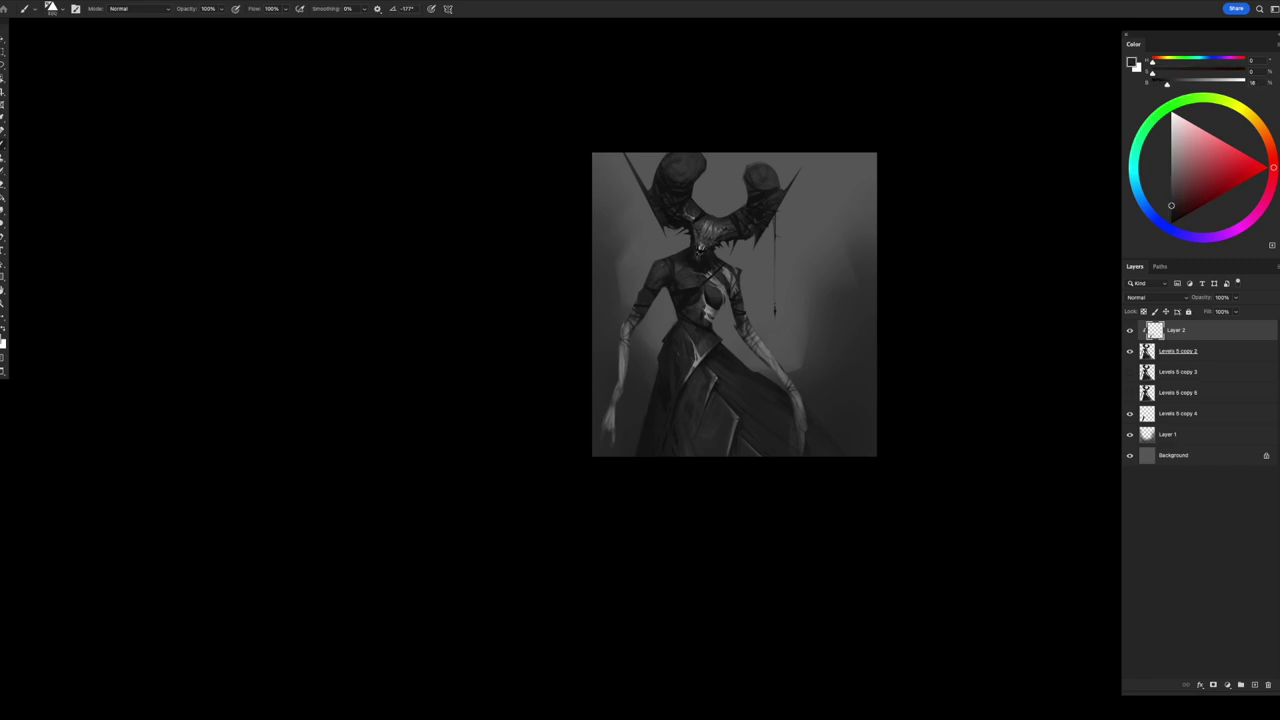
drag(805, 405, 823, 428)
alt+click(718, 428)
alt+click(720, 372)
alt+click(716, 384)
- Flip the canvas horizontally, lasso the small area at the skirt's lower edge and copy it to a new layer
key(h)
key(l)
mouse_move(736, 456)
mouse_down()
mouse_move(726, 430)
mouse_move(708, 434)
mouse_up()
key(v)
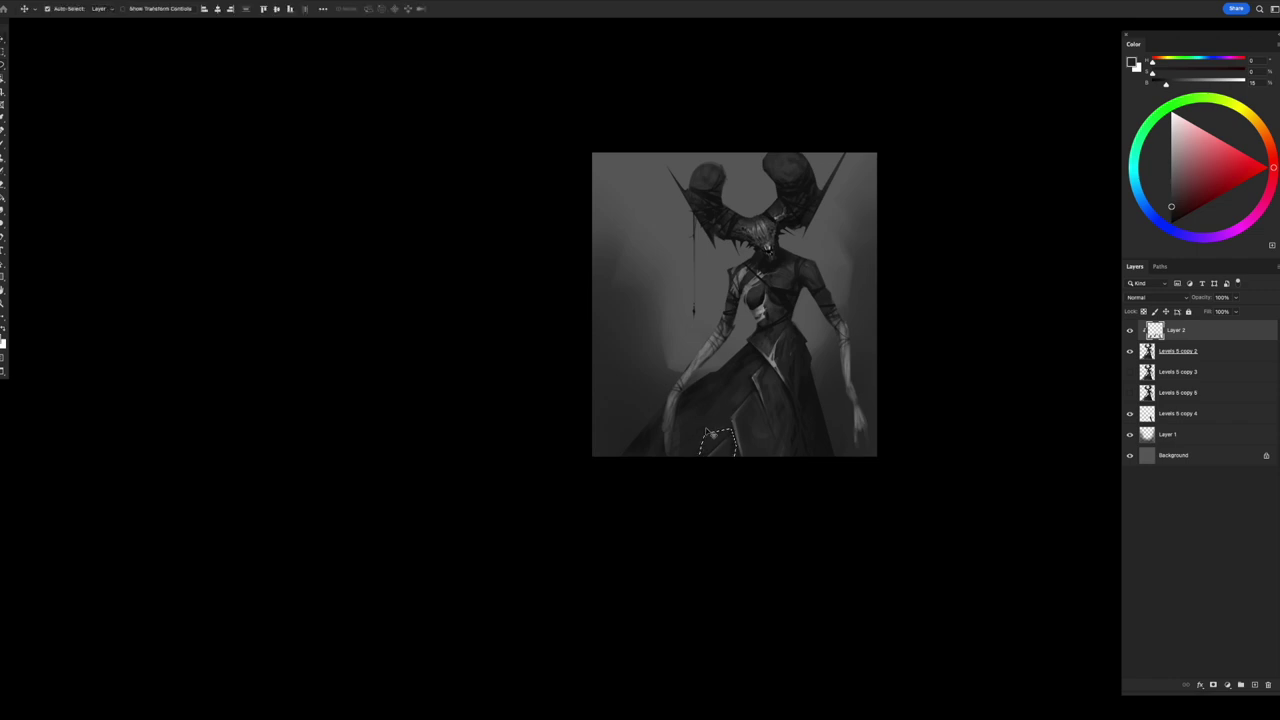
key(ctrl+j)
- Free Transform the copied skirt patch, clip it to the figure, clean up its edges and merge it into Layer 2
key(ctrl+t)
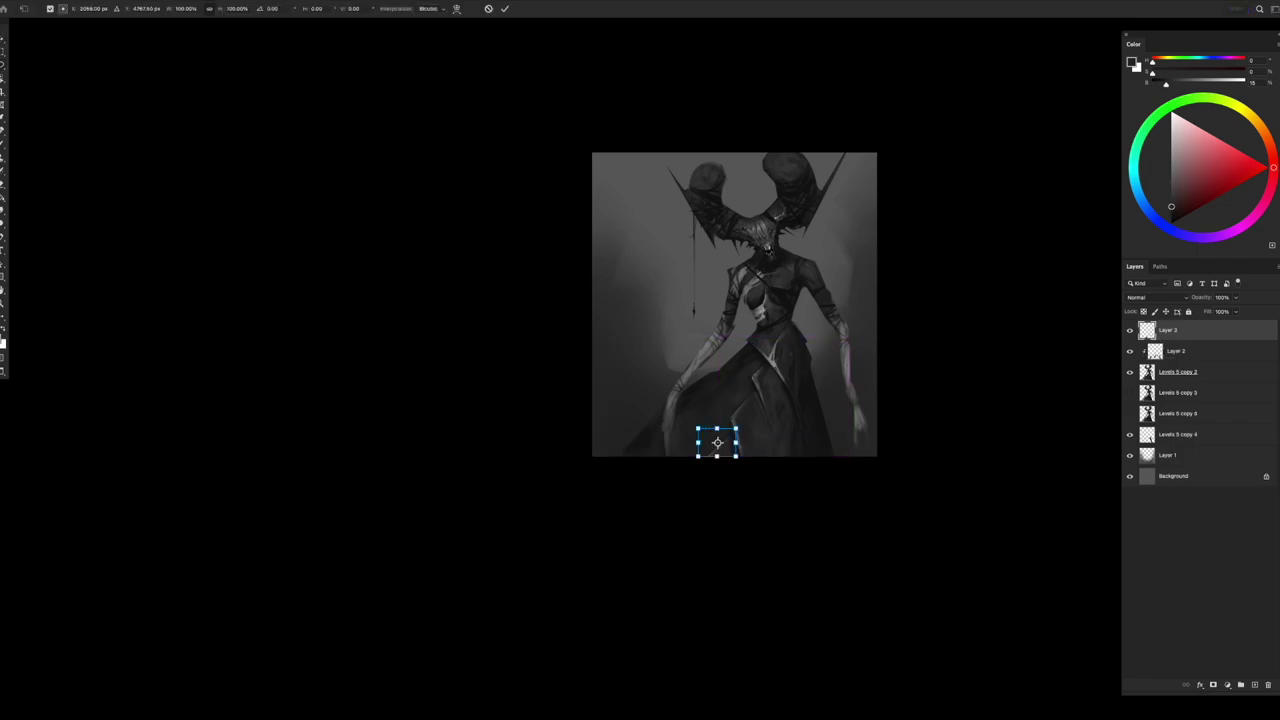
key(Return)
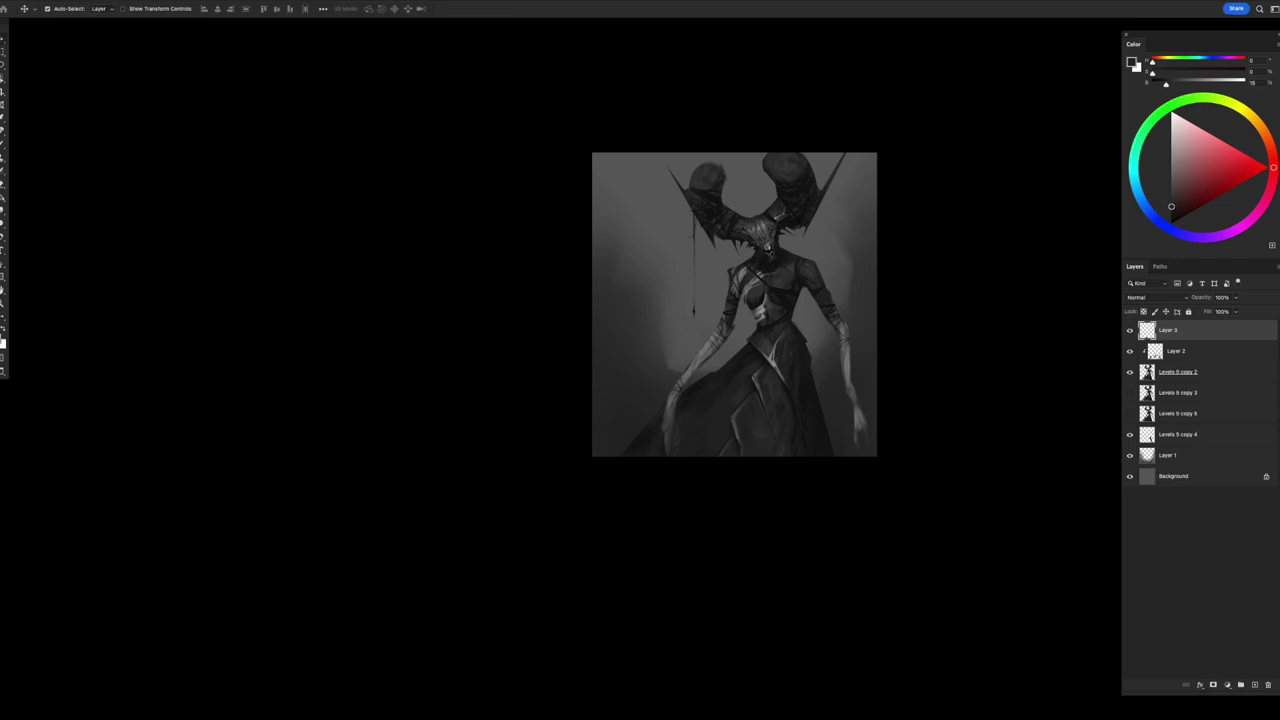
key(e)
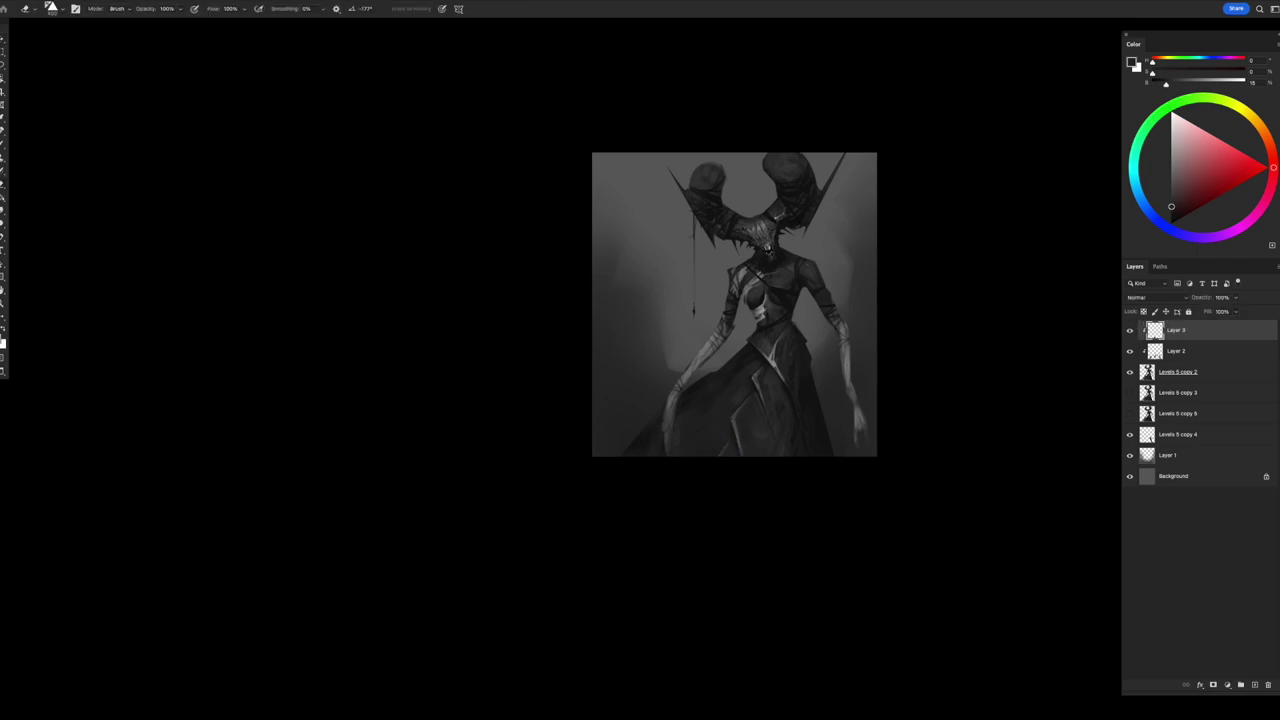
key(ctrl+e)
key(b)
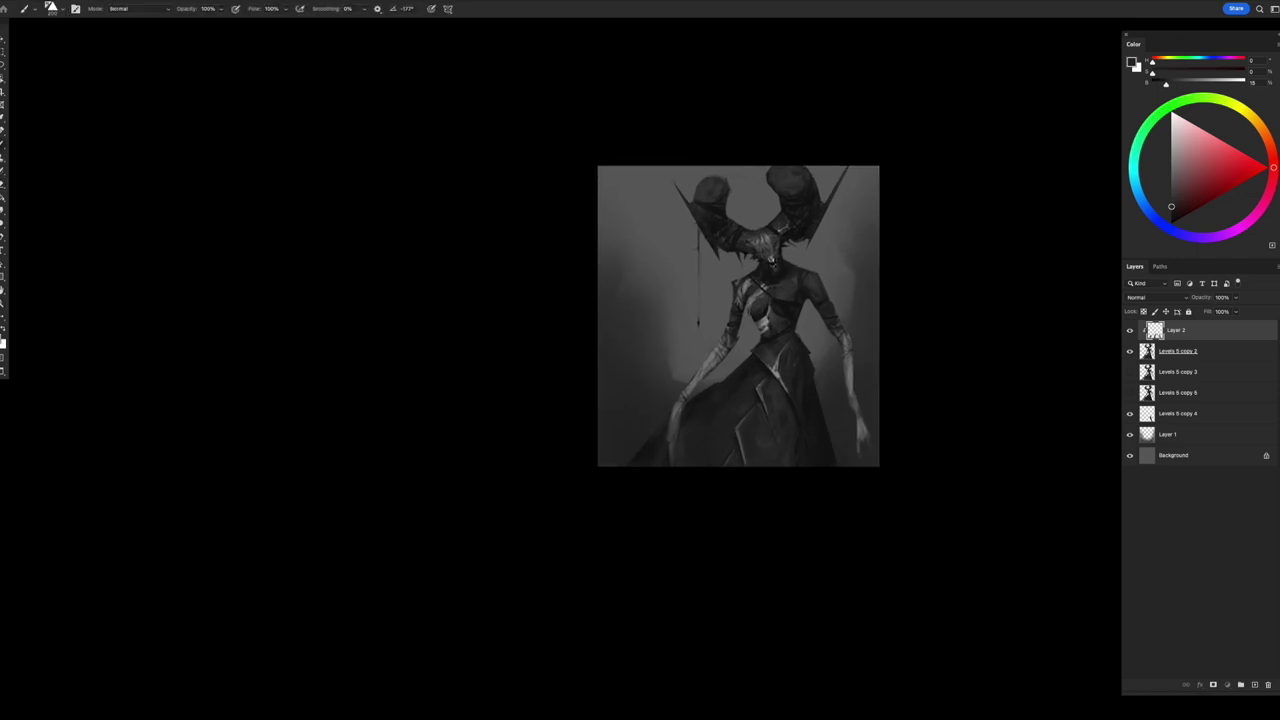
- Add another clipped layer and paint dark fold shadows on the trailing side of the skirt, softening them with the eraser
key(ctrl+shift+alt+n)
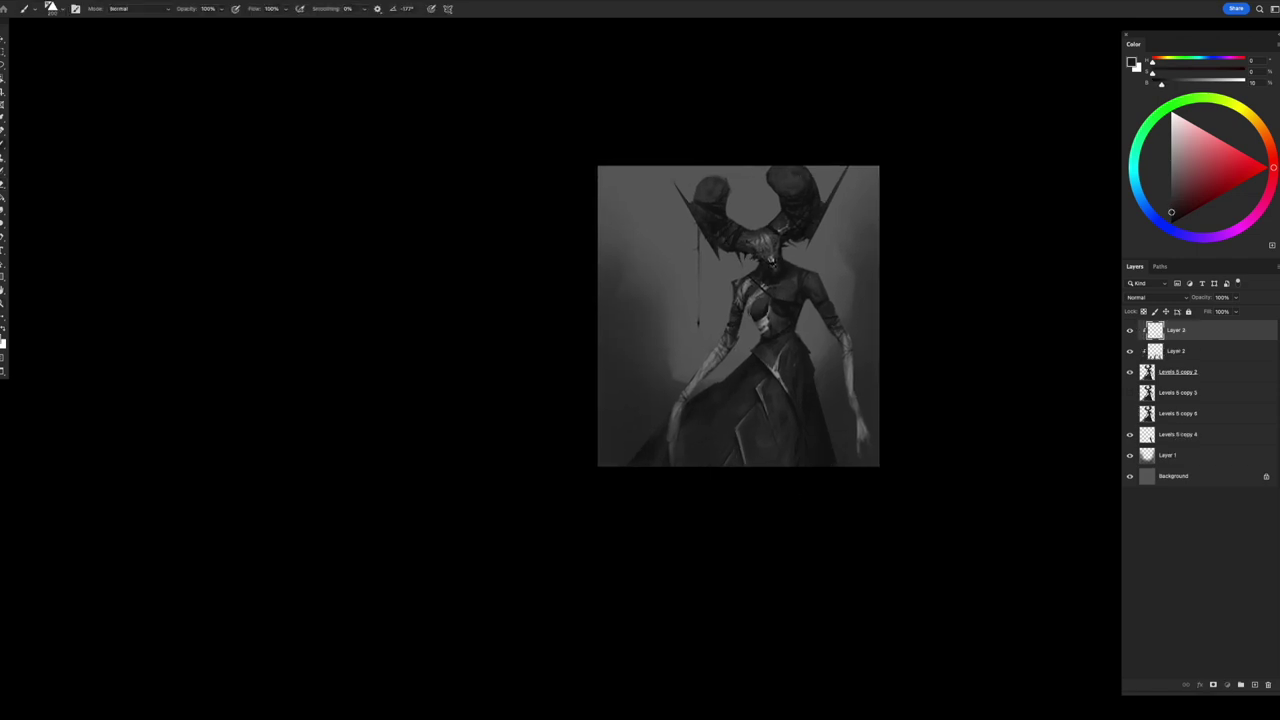
drag(716, 416, 718, 440)
drag(718, 394, 716, 422)
key(e)
key(b)
key(d)
drag(726, 426, 684, 450)
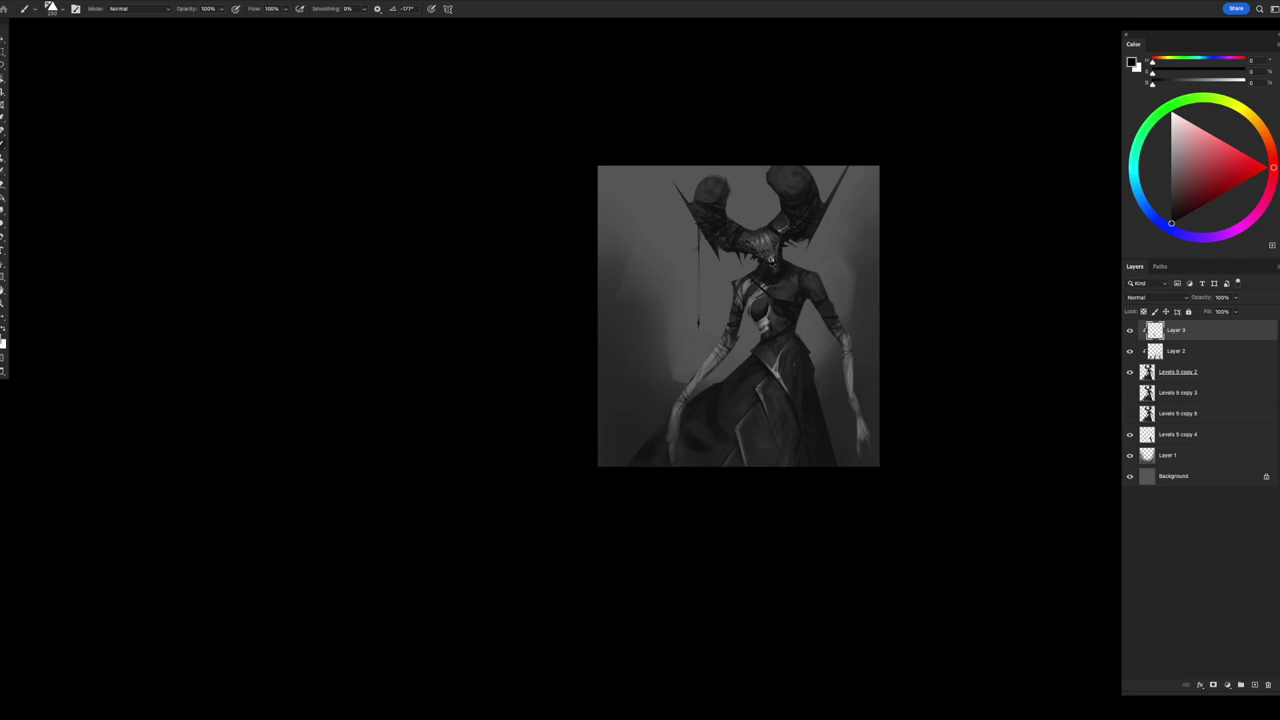
key(e)
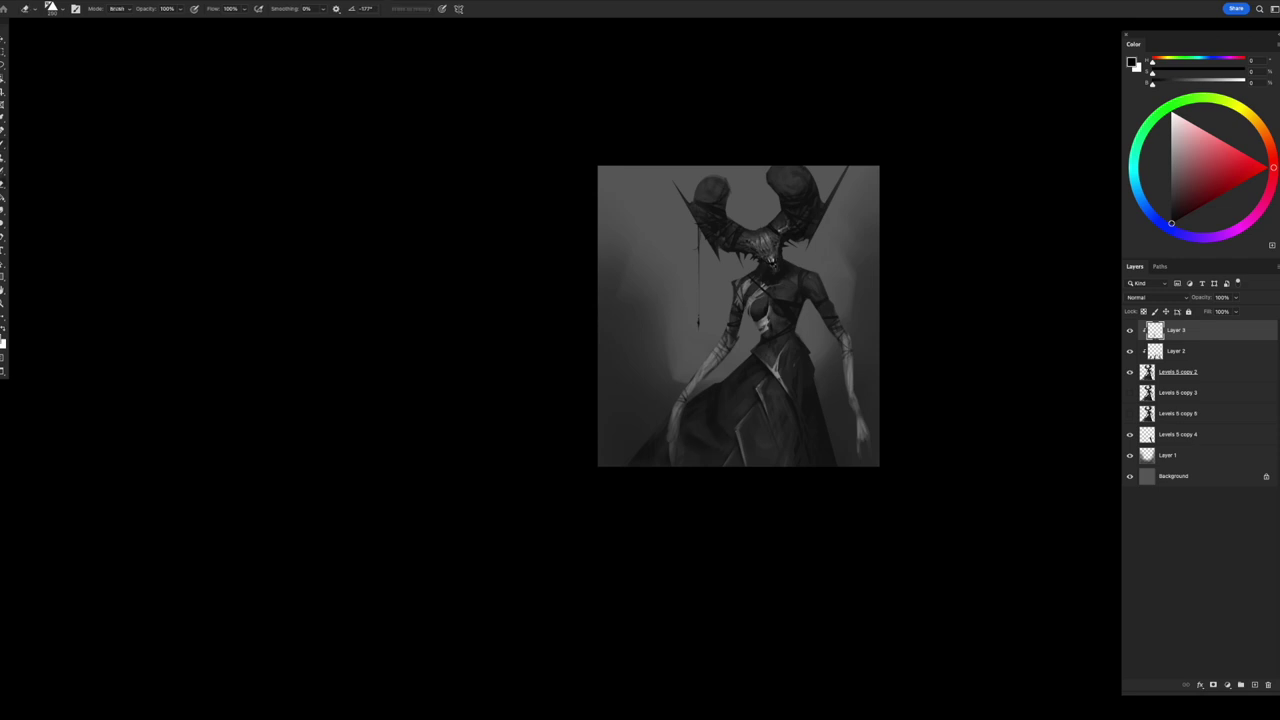
key(b)
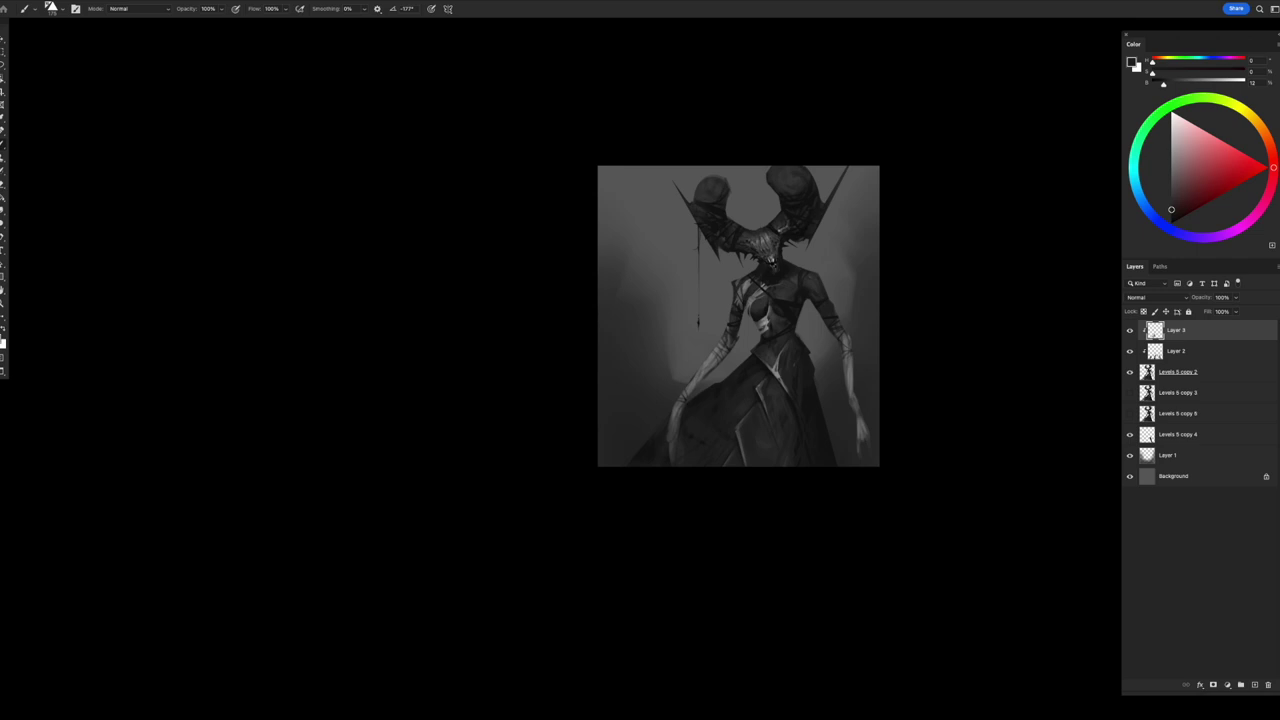
- Touch up the upper trim of the skirt's front panel with greys sampled from the painting
click(1171, 191)
alt+click(751, 371)
alt+click(751, 374)
key(d)
- Switch to a brush tip with a 0° angle and paint dark grey accents around the belt's pale hanging strands
key(ctrl+plus)
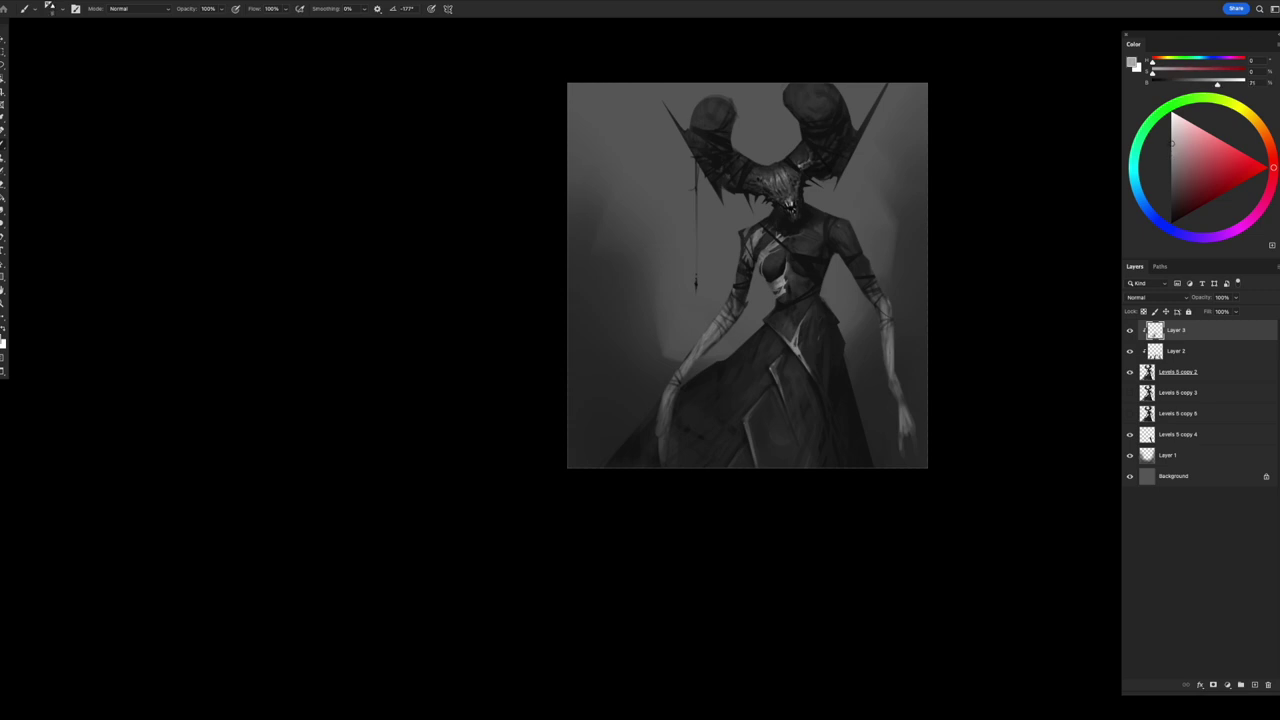
key(ctrl+plus)
right_click(802, 166)
key(Escape)
right_click(857, 172)
key(Escape)
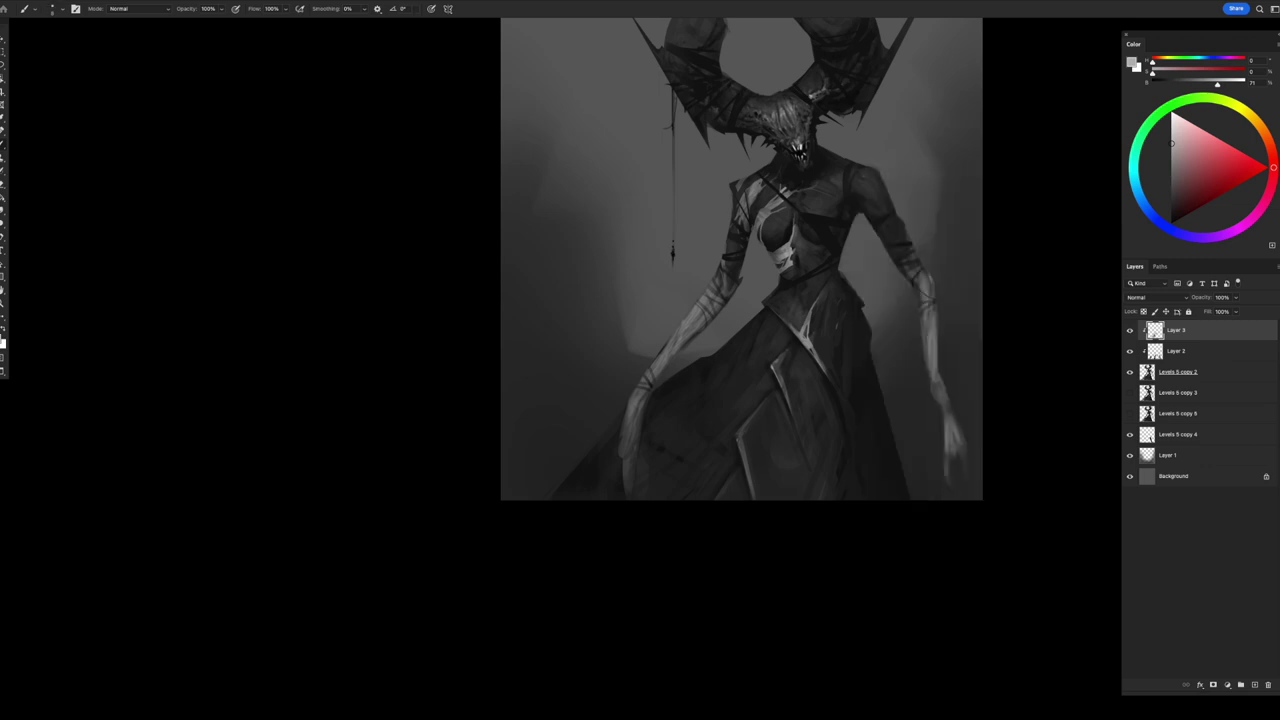
click(1171, 206)
alt+click(806, 326)
click(1171, 206)
alt+click(824, 358)
- Paint mid-grey strokes along the pale strands to carry them further down the skirt
click(1171, 173)
alt+click(802, 320)
click(1171, 187)
click(1171, 196)
- Flip the canvas horizontally and sharpen the pointed front panel's trim with alternating dark and light greys
key(h)
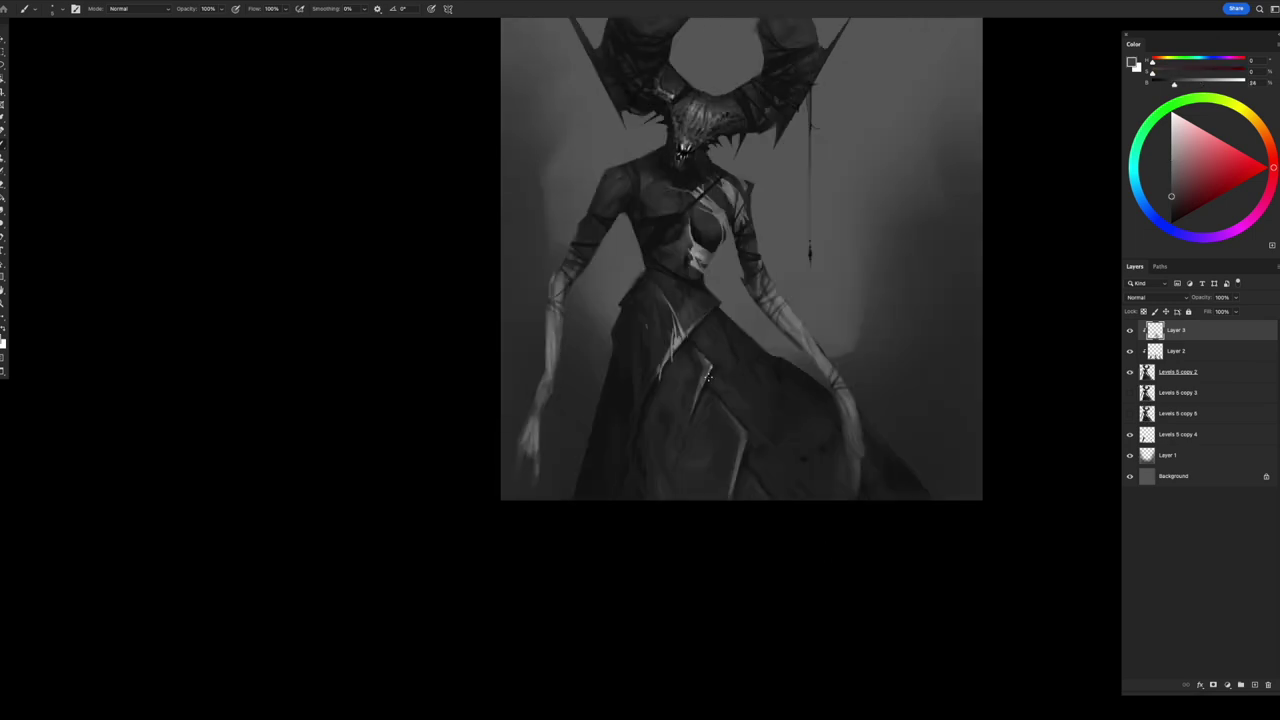
click(1171, 213)
click(1172, 156)
click(1171, 215)
scroll(741, 258, up, 2)
click(1171, 210)
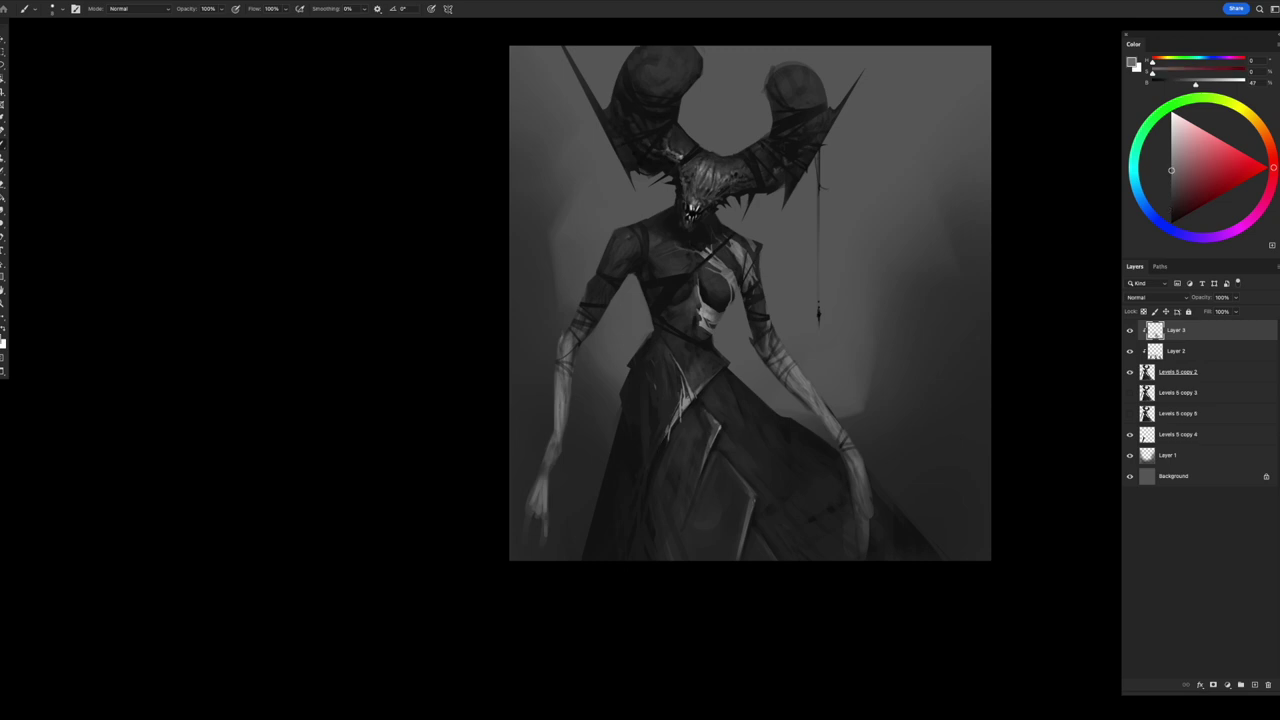
- Extend the belt's pale strand as a thin diagonal line down across the hip side of the skirt, varying the brush size
click(1171, 216)
key(bracketright)
click(1171, 204)
key(bracketleft)
click(1171, 174)
drag(650, 458, 625, 491)
- Clean up the diagonal strand and paint short dark and light grey accents on the folds beside it
key(e)
key(b)
drag(1171, 216, 1171, 204)
drag(658, 442, 664, 456)
drag(1171, 204, 1172, 156)
scroll(749, 307, up, 1)
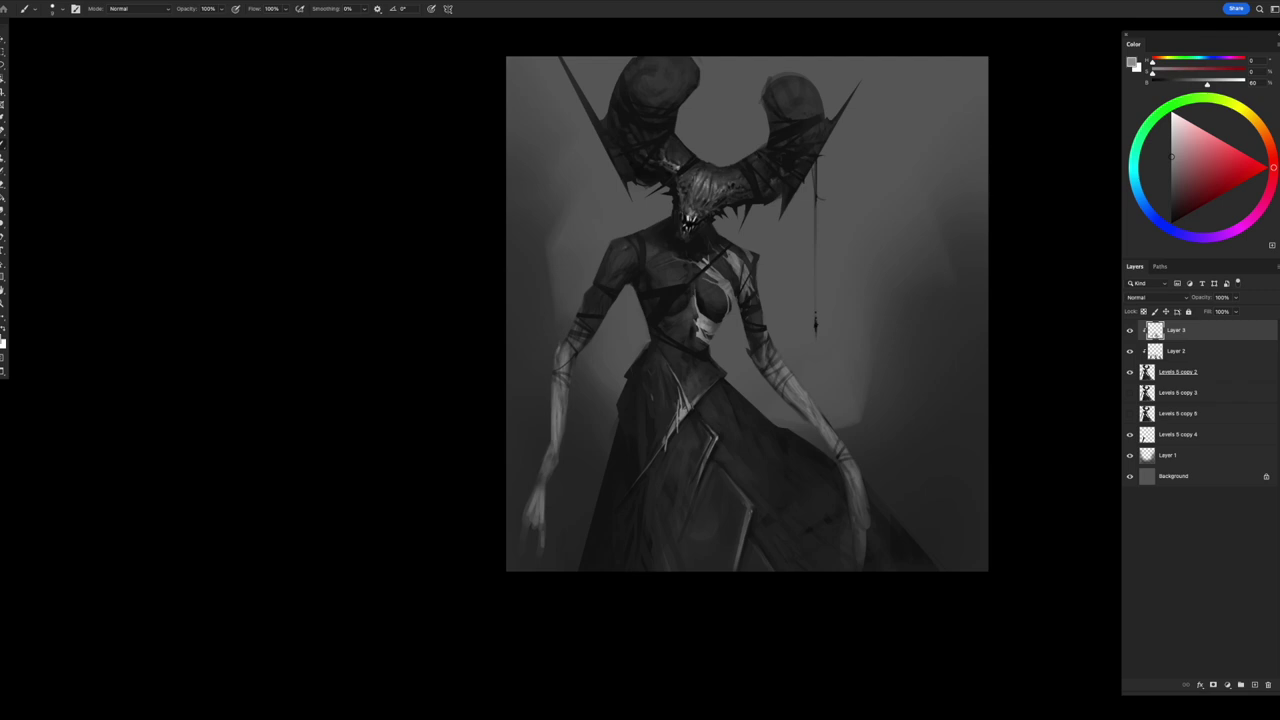
- Blend the folds between the strand and the front panel with sampled dark greys, lengthening the panel's inner trim edge
key(ctrl+plus)
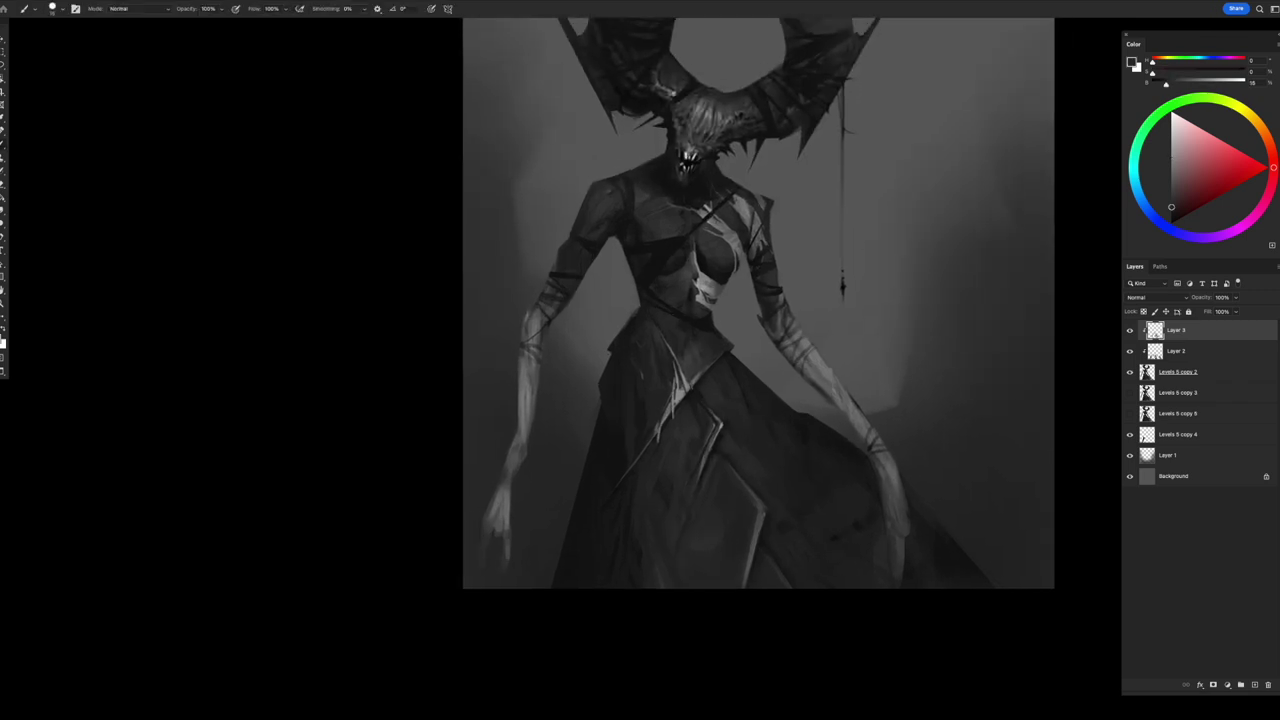
alt+click(692, 500)
alt+click(692, 497)
alt+click(692, 497)
alt+click(692, 497)
alt+click(692, 497)
alt+click(692, 497)
scroll(758, 300, down, 3)
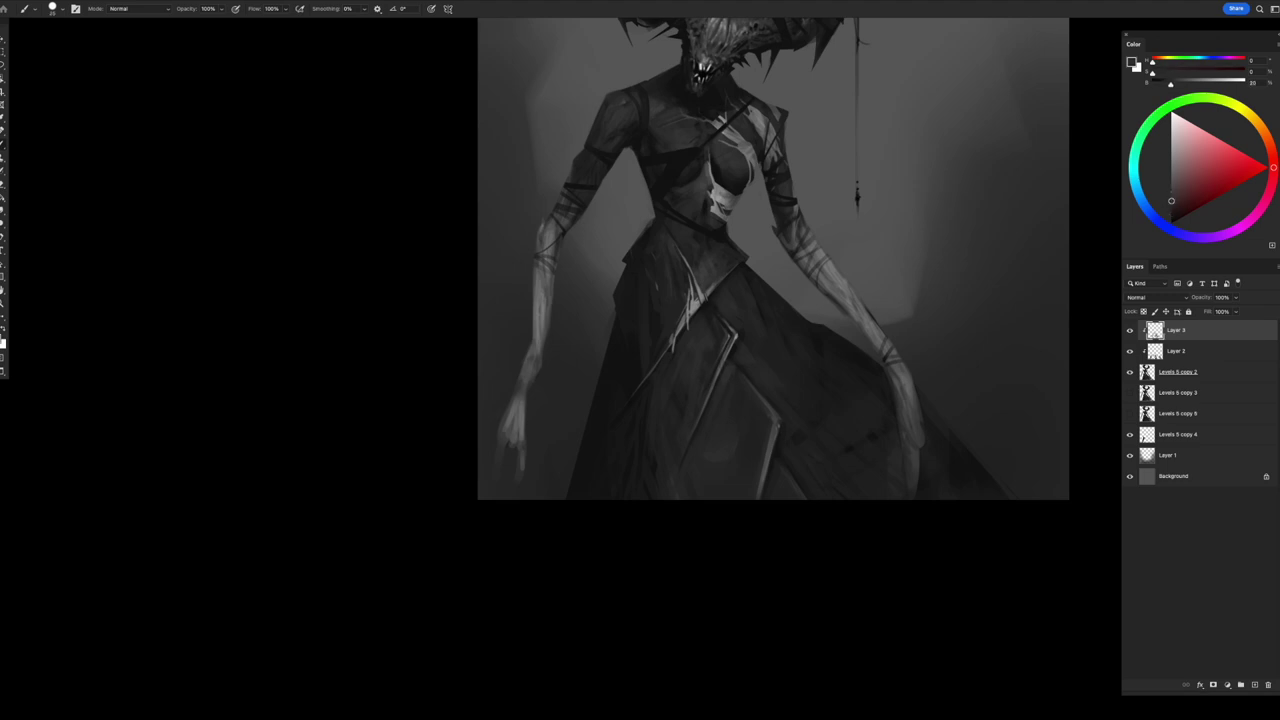
key(ctrl+0)
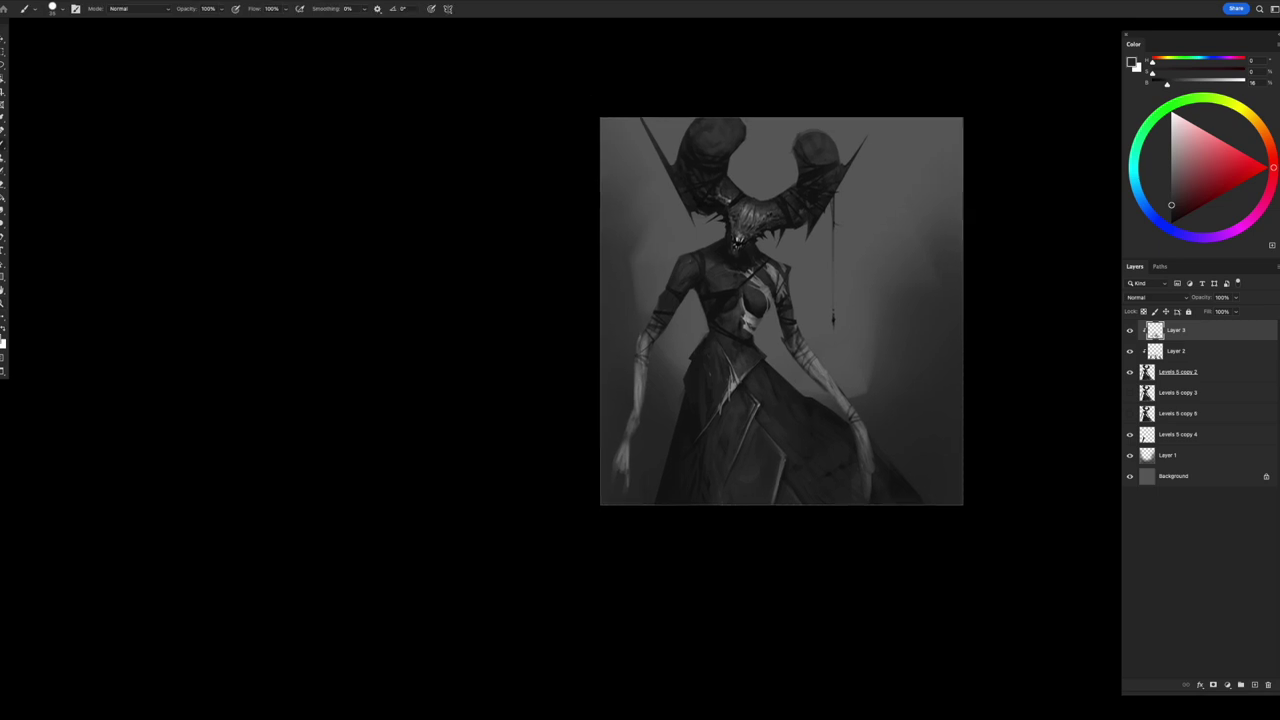
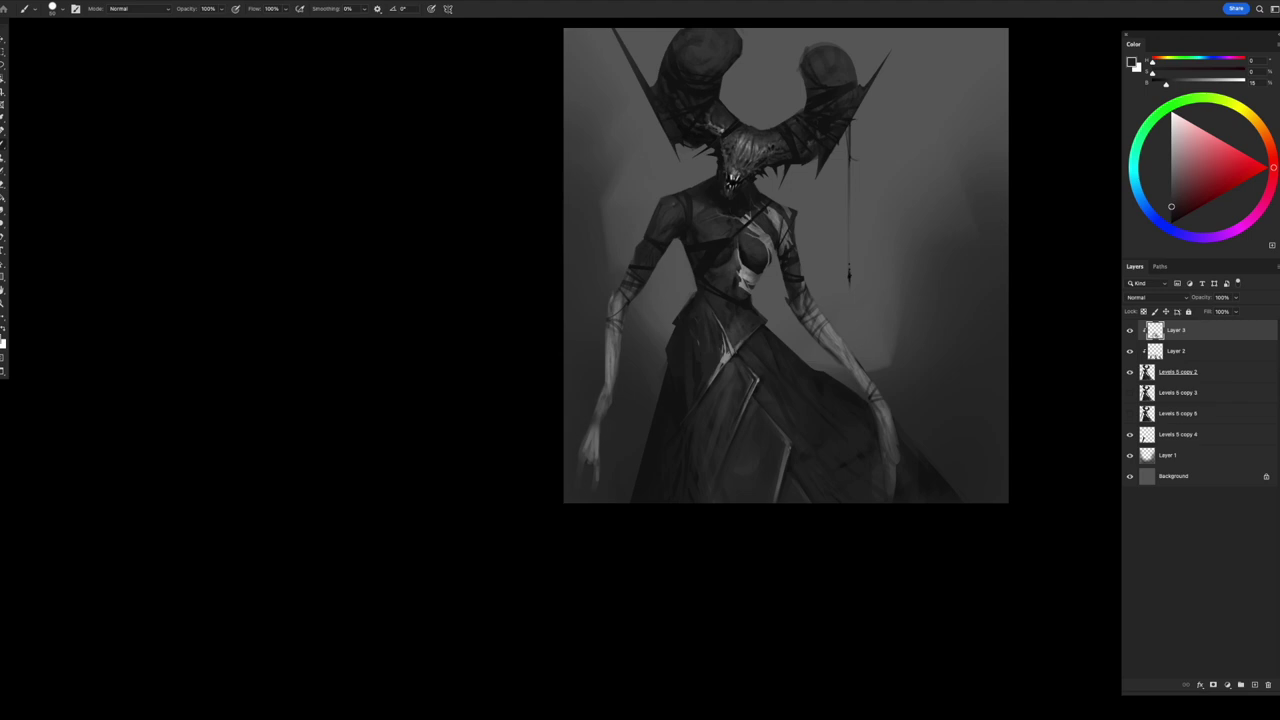
- Soften and repaint the folds around the belt strands and the hip side of the skirt with sampled greys
key(e)
key(b)
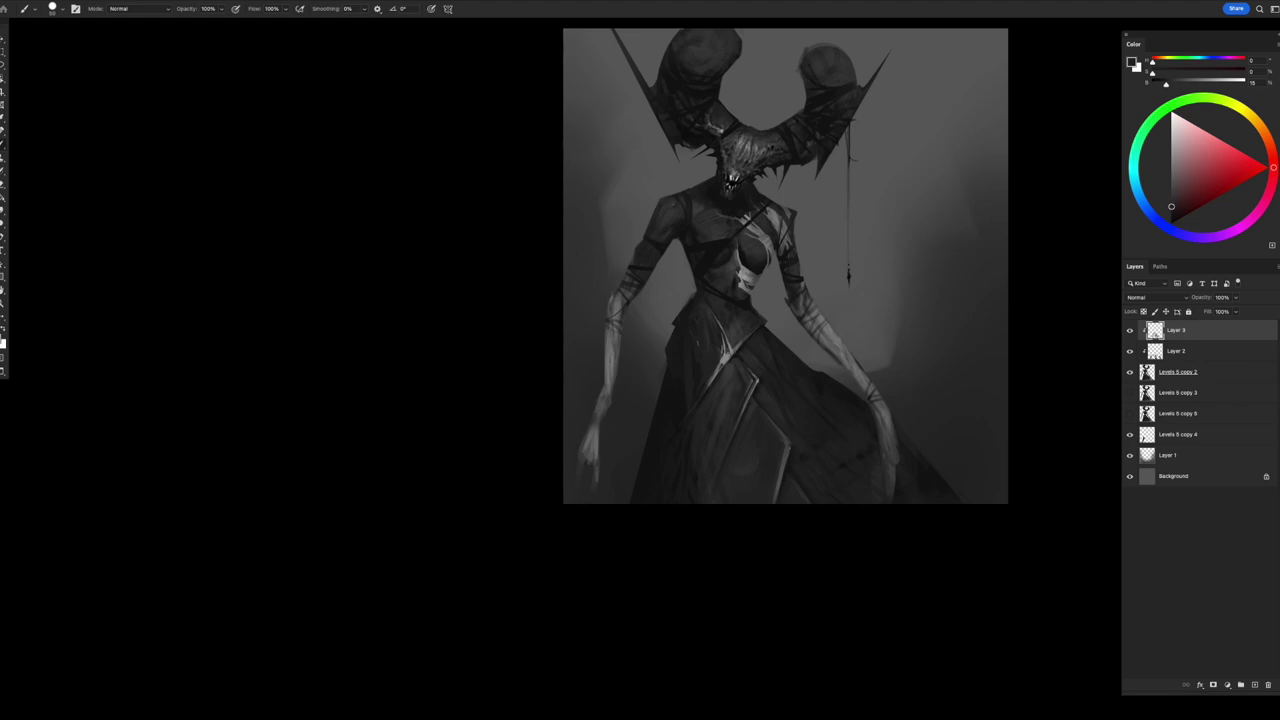
scroll(764, 364, left, 3)
scroll(764, 364, up, 1)
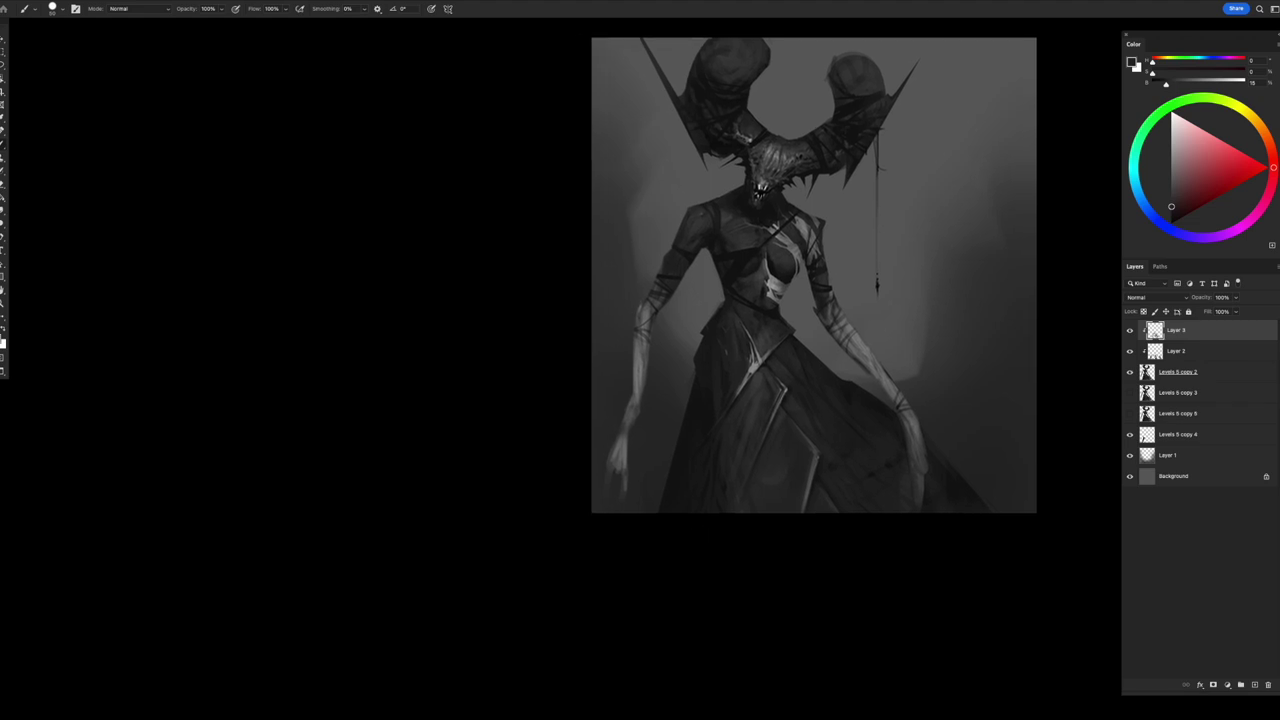
alt+click(764, 364)
alt+click(763, 365)
alt+click(763, 365)
alt+click(763, 365)
alt+click(763, 365)
alt+click(760, 367)
alt+click(732, 426)
- Refine the trim edges of the skirt's overlapping front panels with several brush sizes, checking them on a mirrored canvas
key(bracketleft)
key(bracketleft)
scroll(817, 265, down, 1)
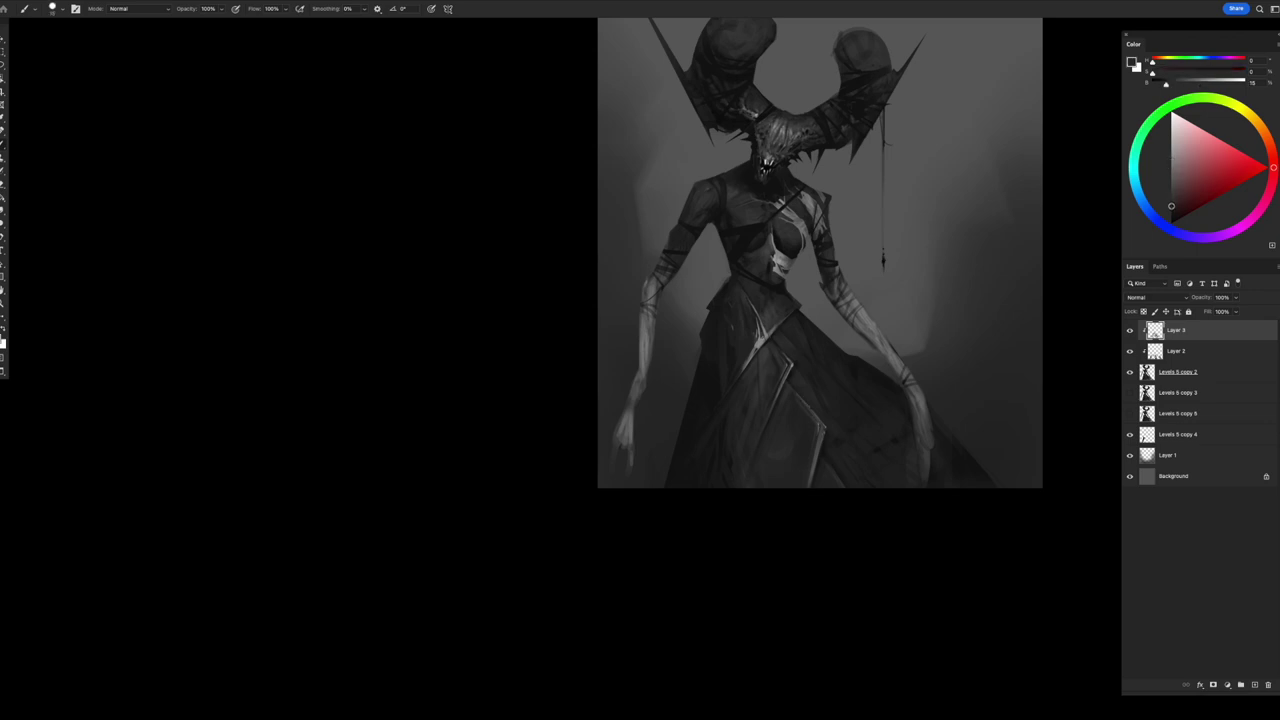
key(bracketright)
key(bracketright)
key(h)
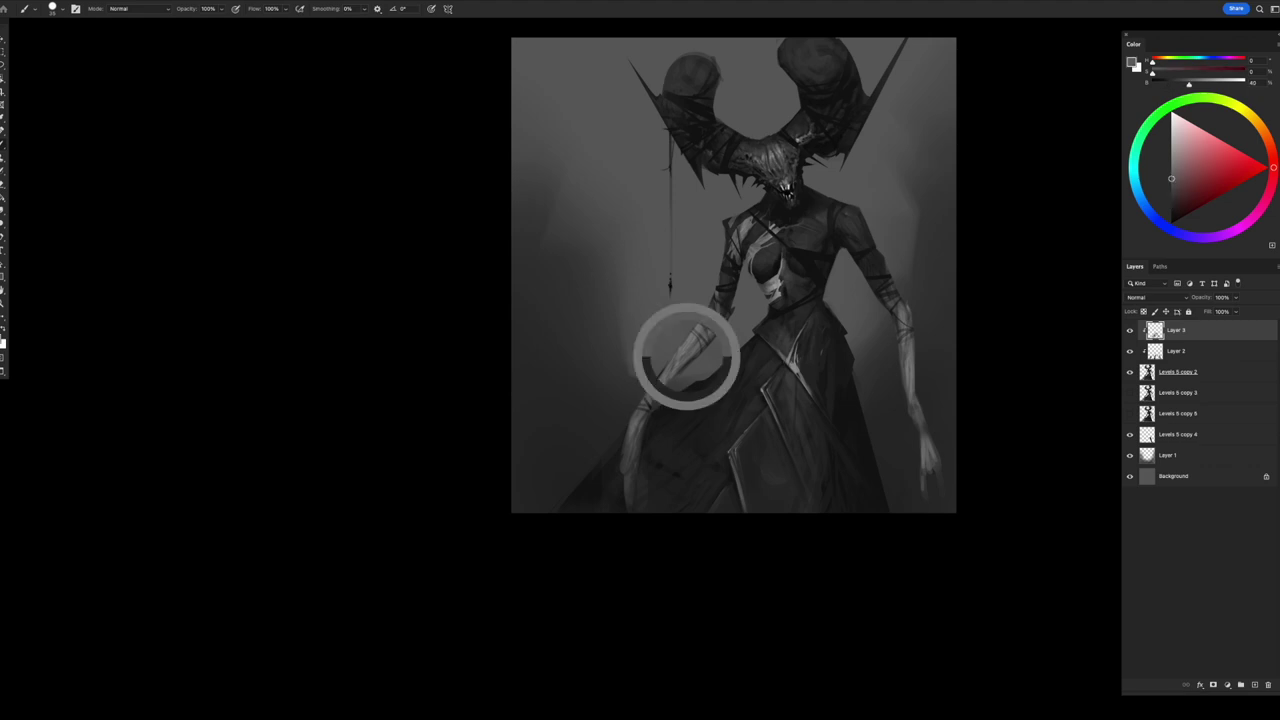
key(bracketright)
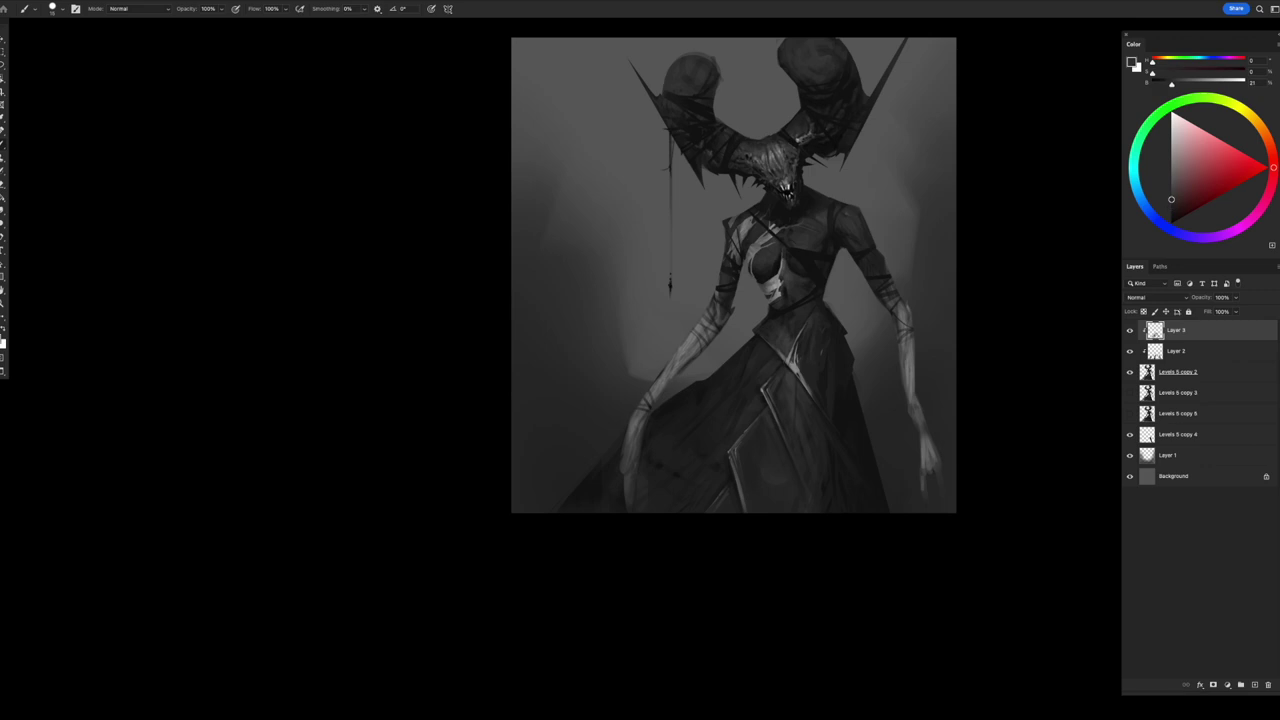
- Flip the canvas back and deepen the trailing skirt and hip-side folds with sampled dark greys
key(h)
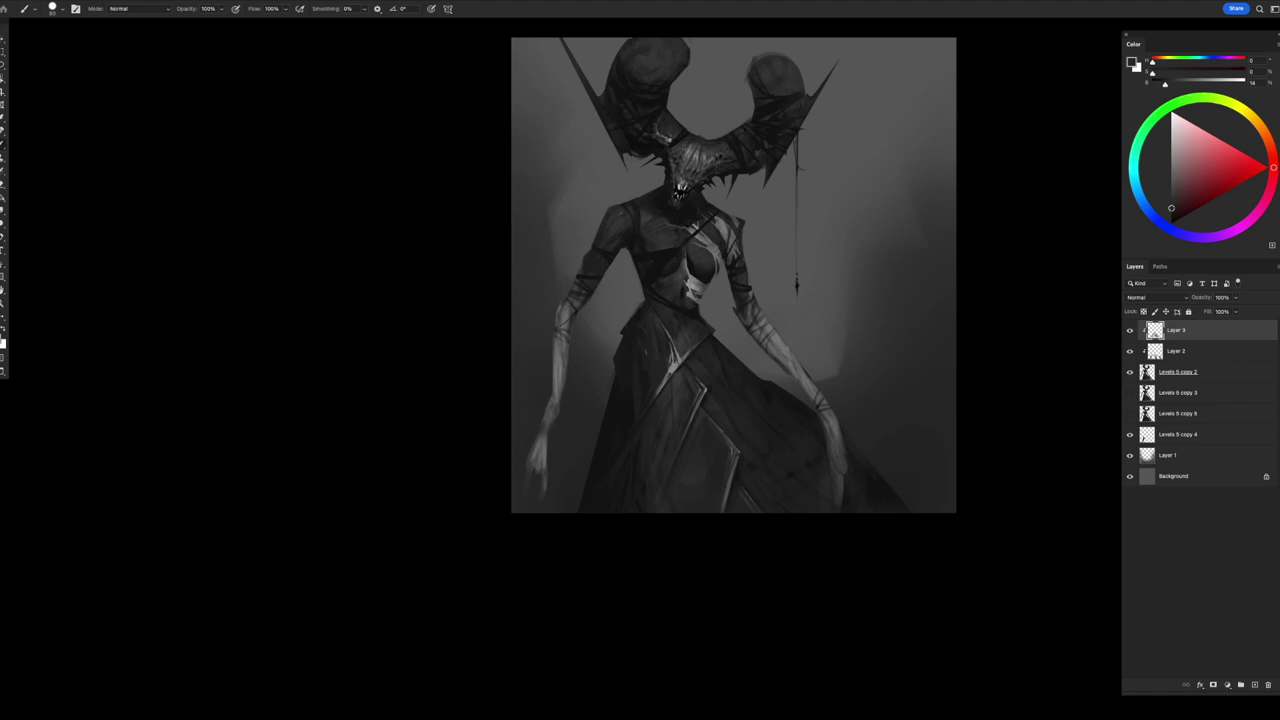
alt+click(757, 451)
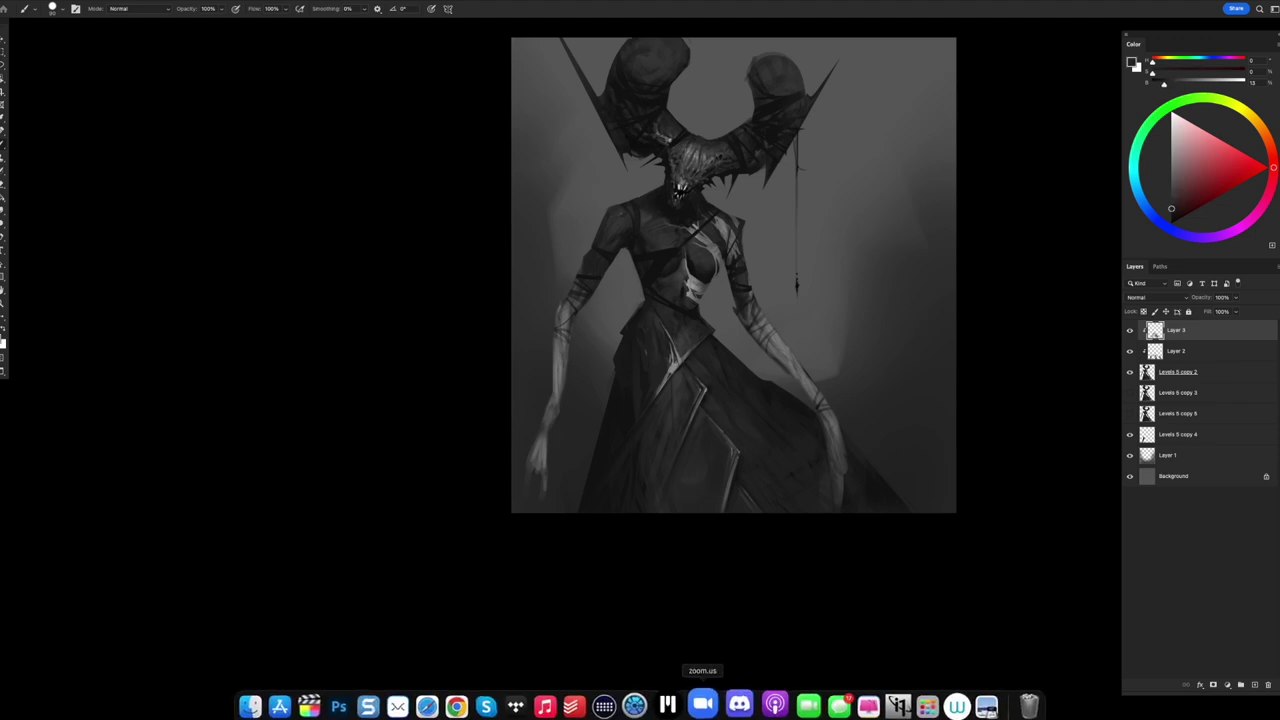
alt+click(637, 381)
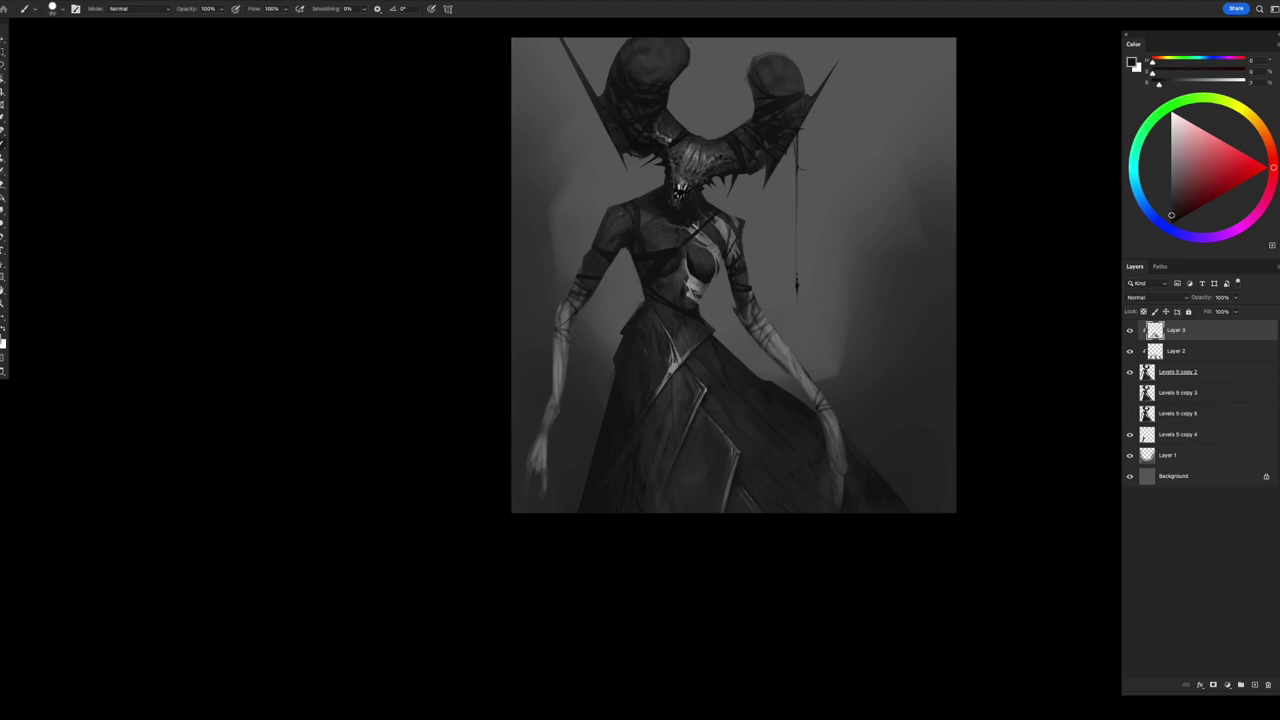
alt+click(643, 372)
- Merge Layer 3 and Layer 2 down into Levels 5 copy 2
key(ctrl+minus)
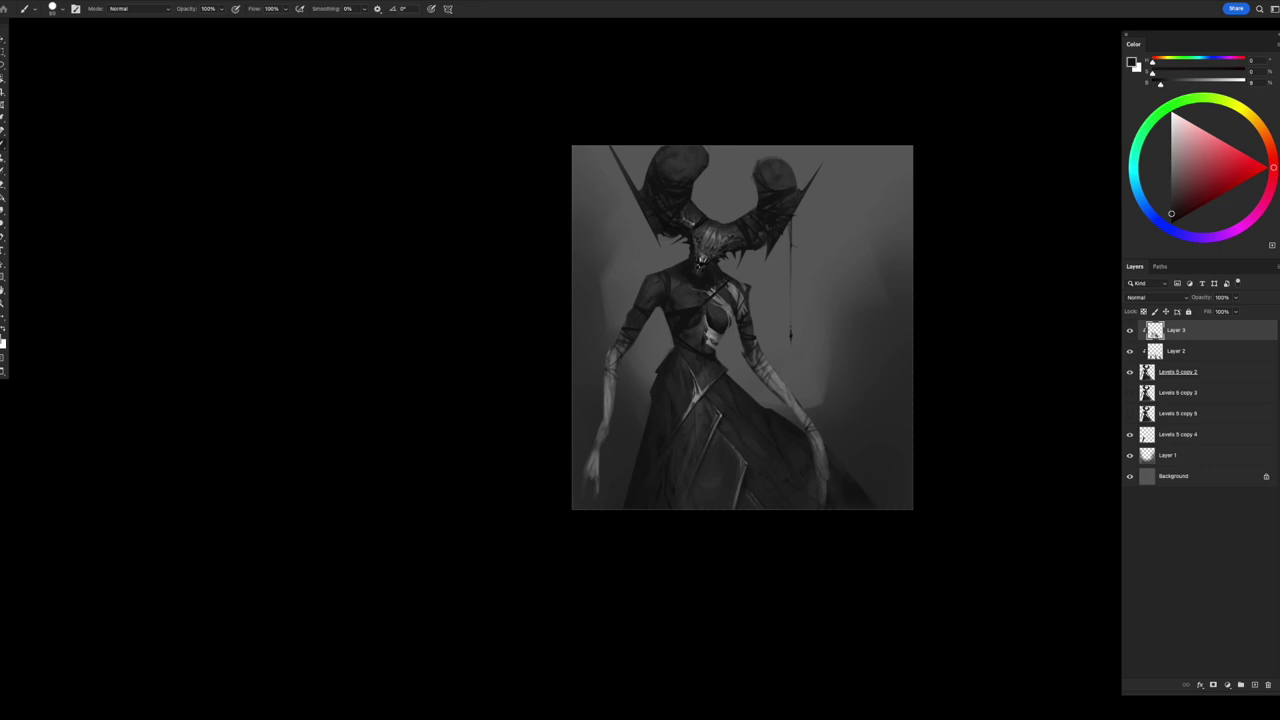
key(ctrl+e)
key(ctrl+e)
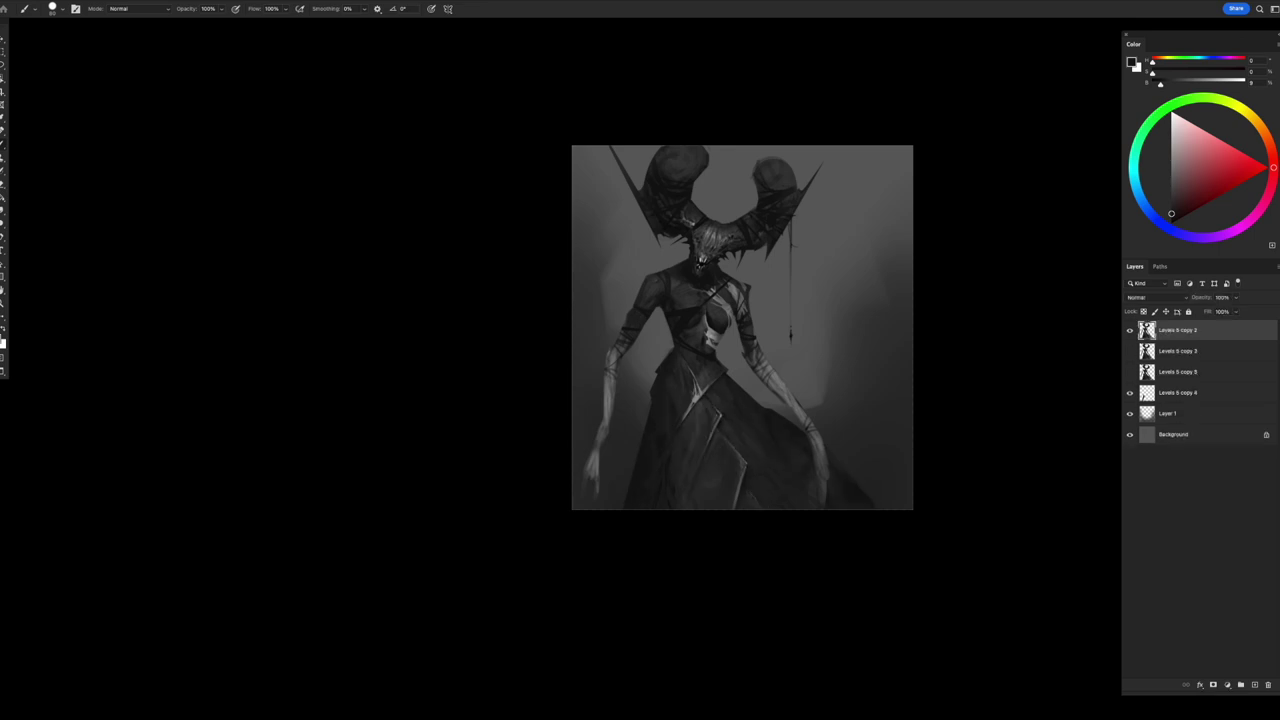
- Duplicate Levels 5 copy 2 as a hidden backup beneath it and add a new layer clipped to the visible one
scroll(736, 510, up, 2)
key(ctrl+j)
scroll(744, 296, down, 2)
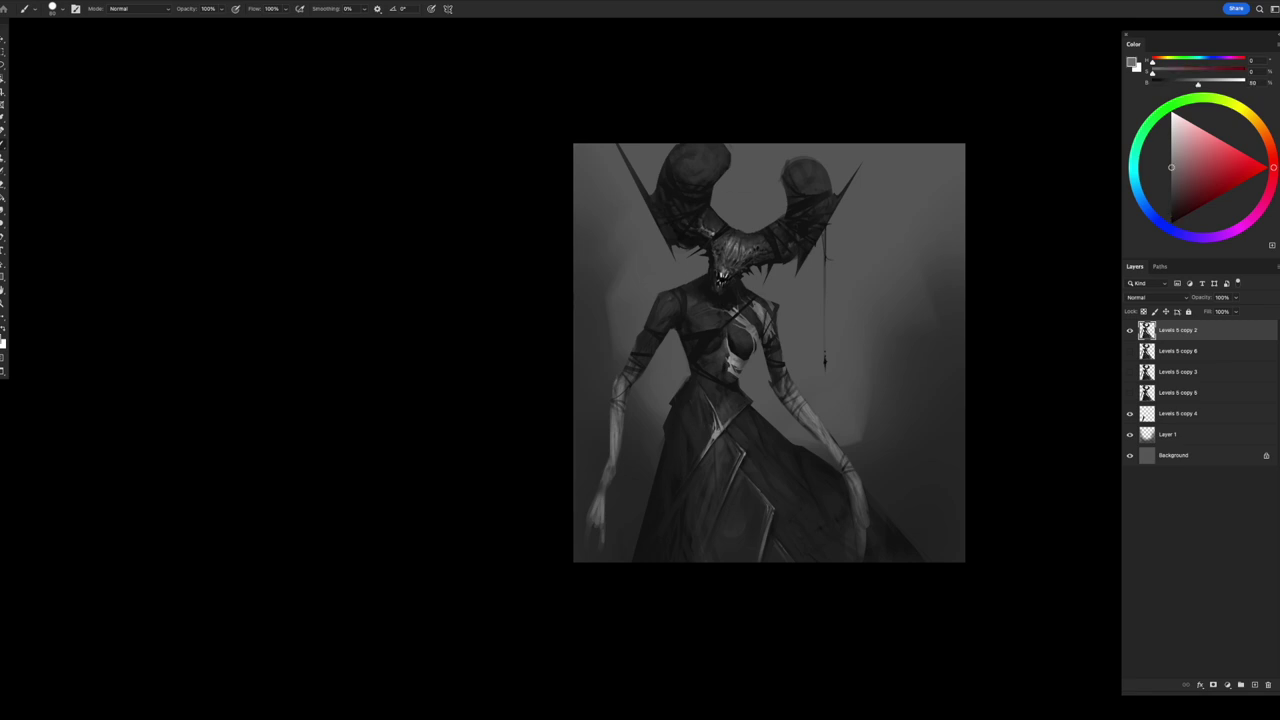
key(ctrl+shift+alt+n)
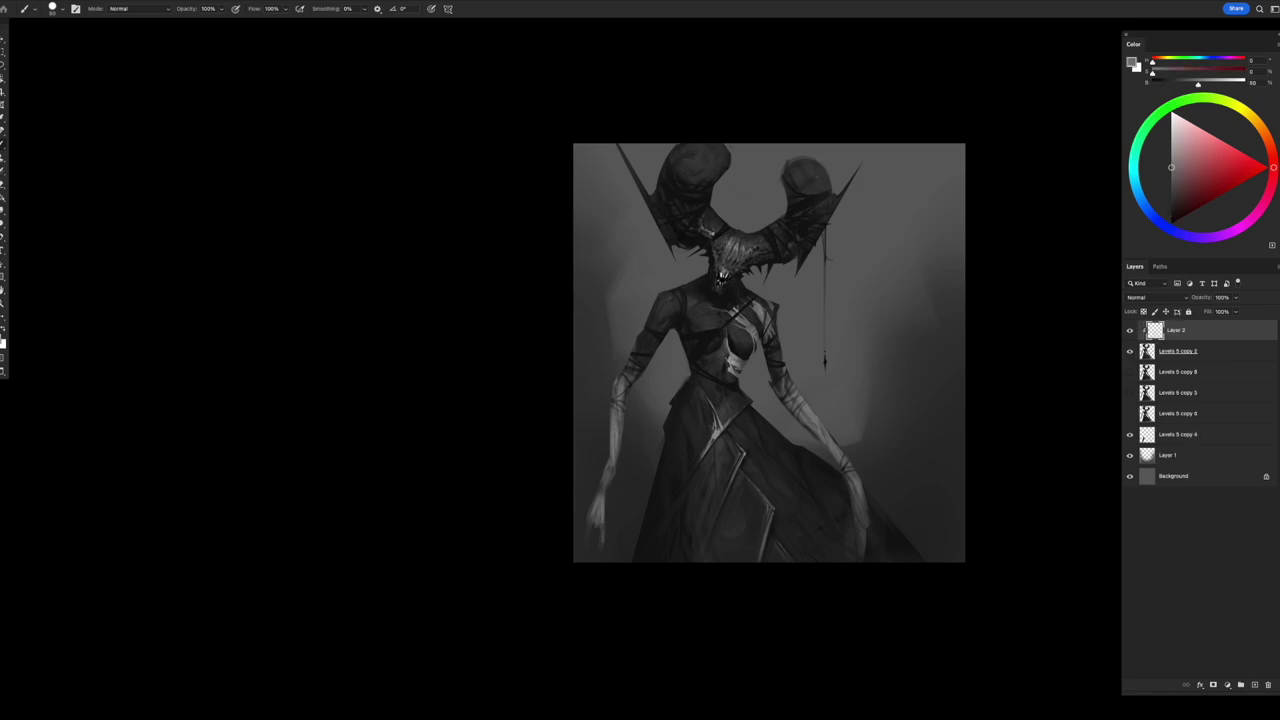
- Paint a light grey highlight on the curled end of the smaller horn and clean it up with the eraser
drag(820, 162, 810, 190)
key(e)
key(b)
key(e)
key(b)
key(z)
alt+click(836, 509)
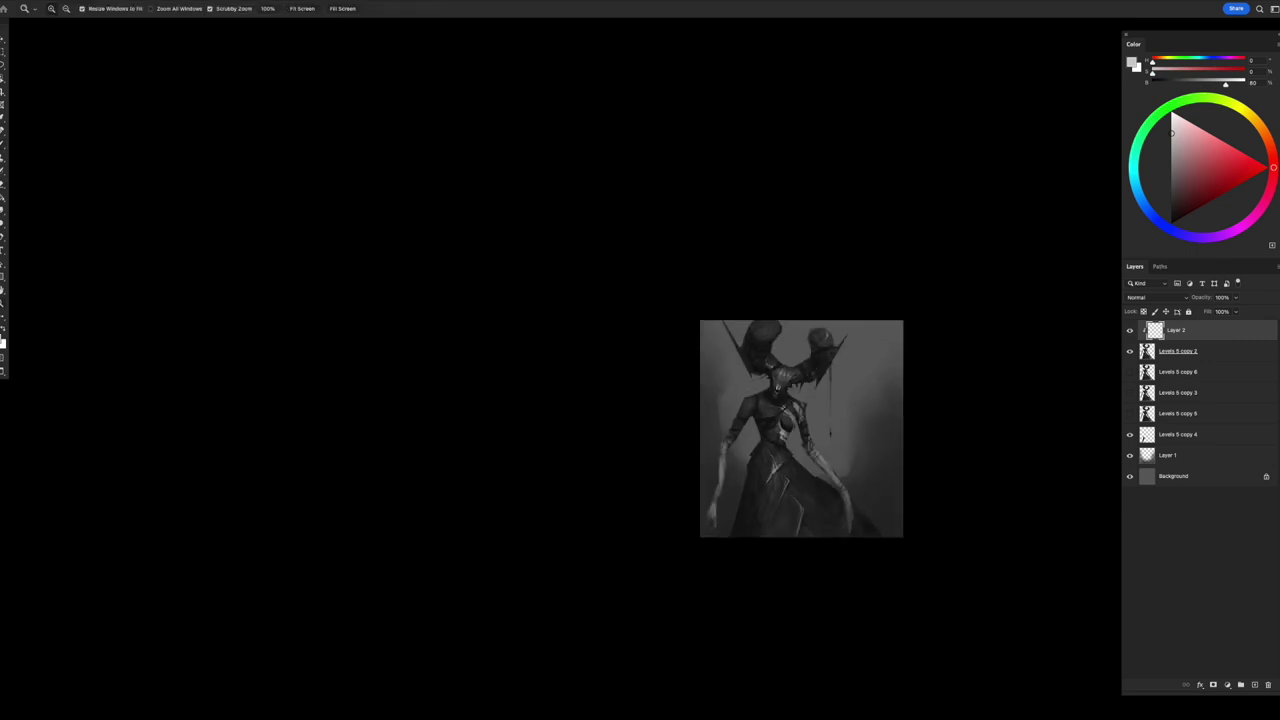
key(ctrl+plus)
key(b)
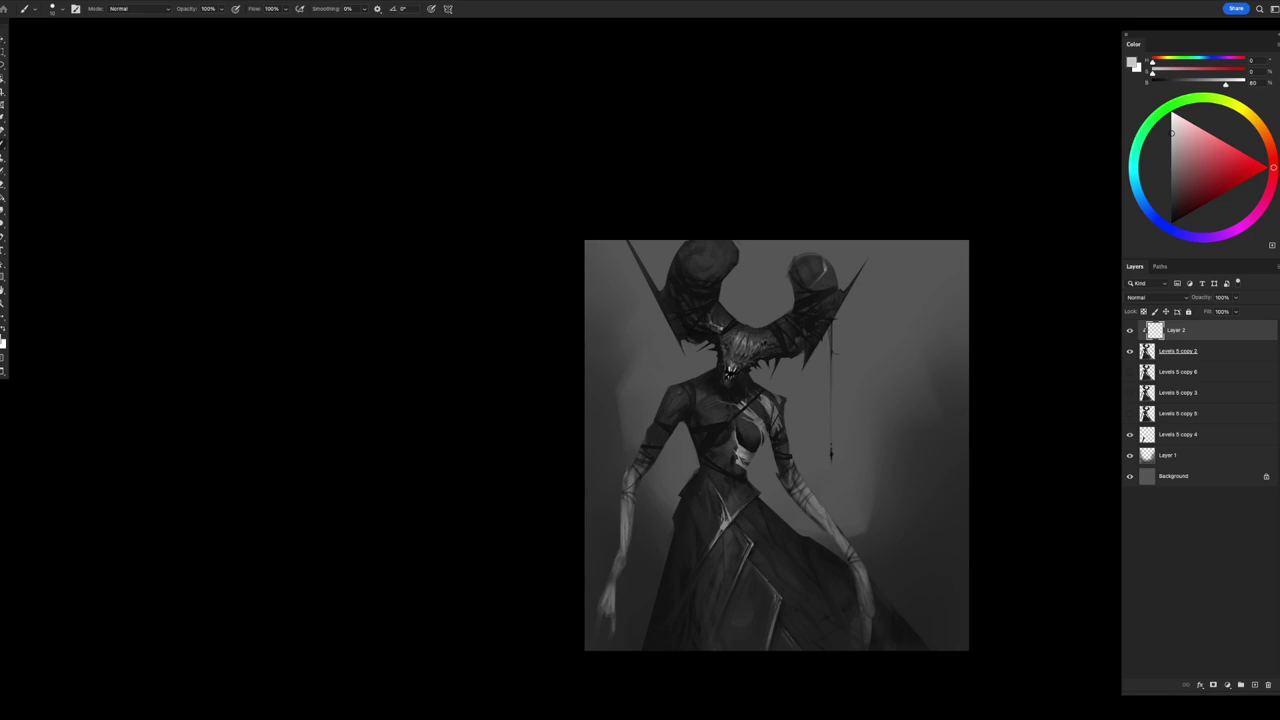
- Blend the highlight on the smaller horn's curled end with greys sampled from the background and the horn
alt+click(880, 470)
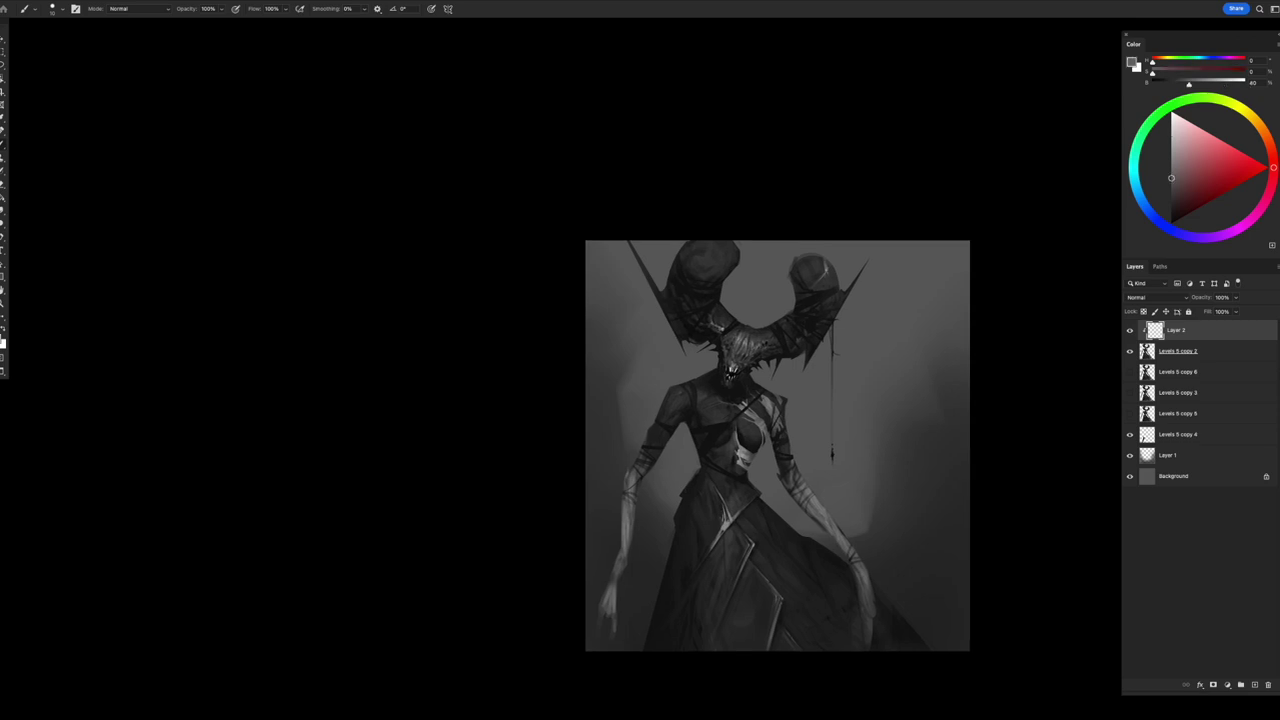
alt+click(816, 268)
scroll(758, 429, down, 2)
scroll(758, 429, right, 2)
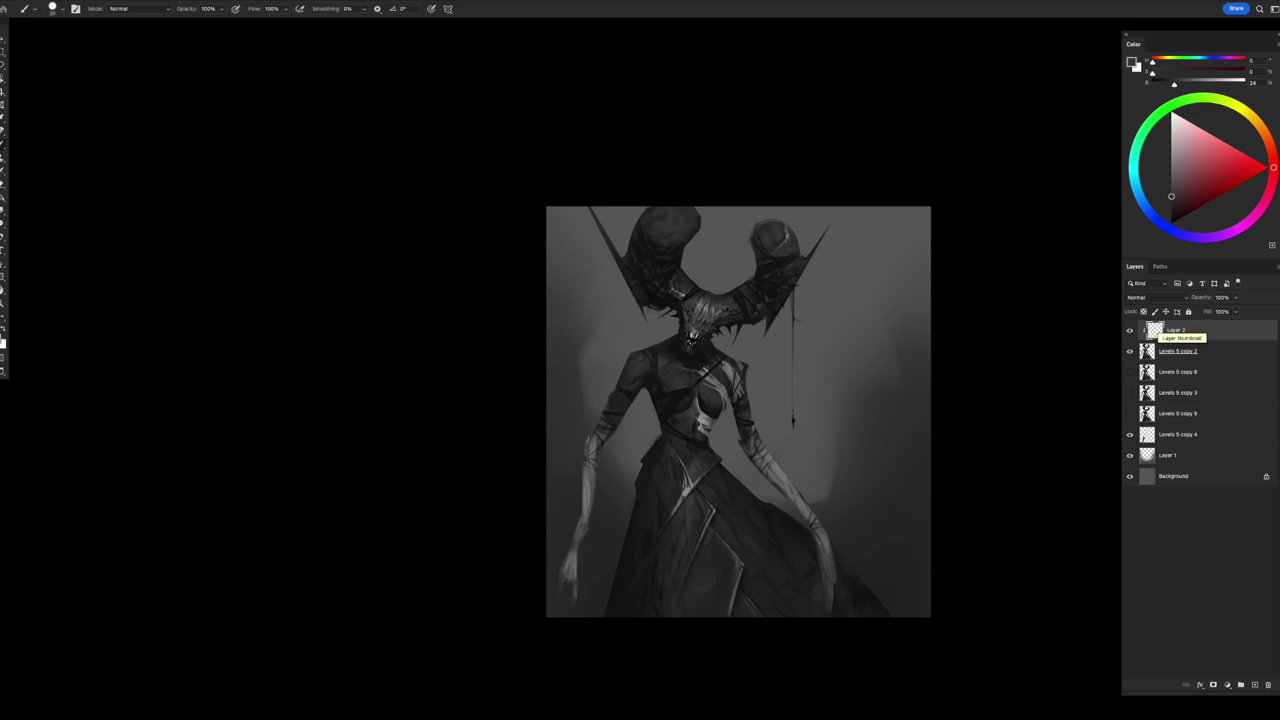
- Rework the shading on the curled ends of both horns with greys sampled from the larger horn, alternating brush and eraser
scroll(736, 410, down, 1)
scroll(736, 410, right, 1)
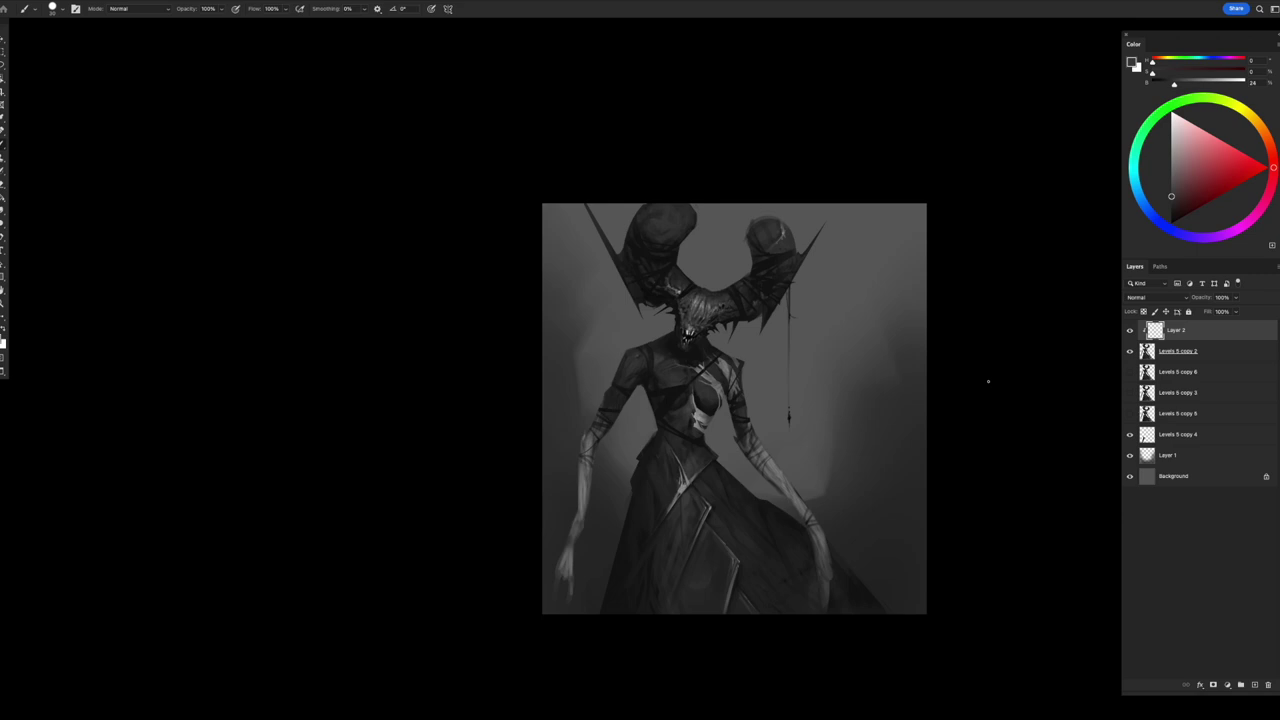
scroll(734, 409, down, 2)
scroll(734, 409, right, 2)
scroll(683, 418, up, 1)
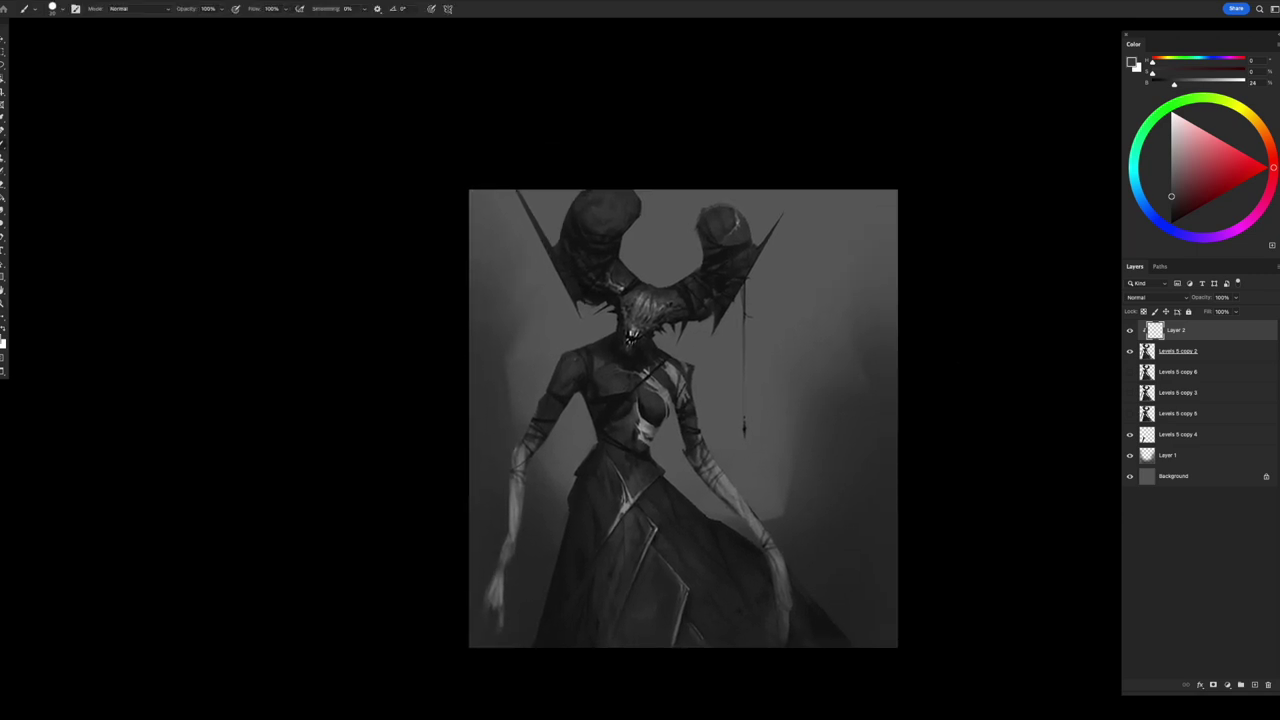
alt+click(610, 243)
drag(620, 204, 606, 228)
alt+click(623, 214)
key(e)
key(b)
key(d)
key(bracketleft)
alt+click(599, 216)
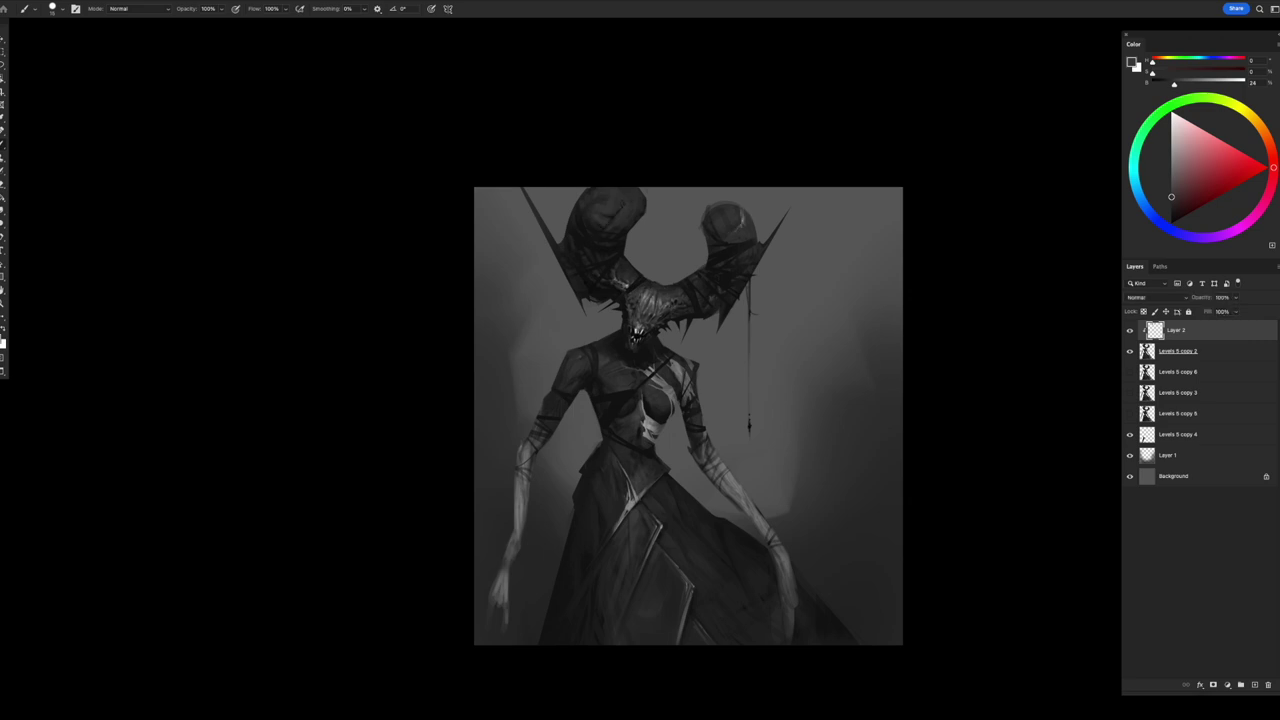
key(e)
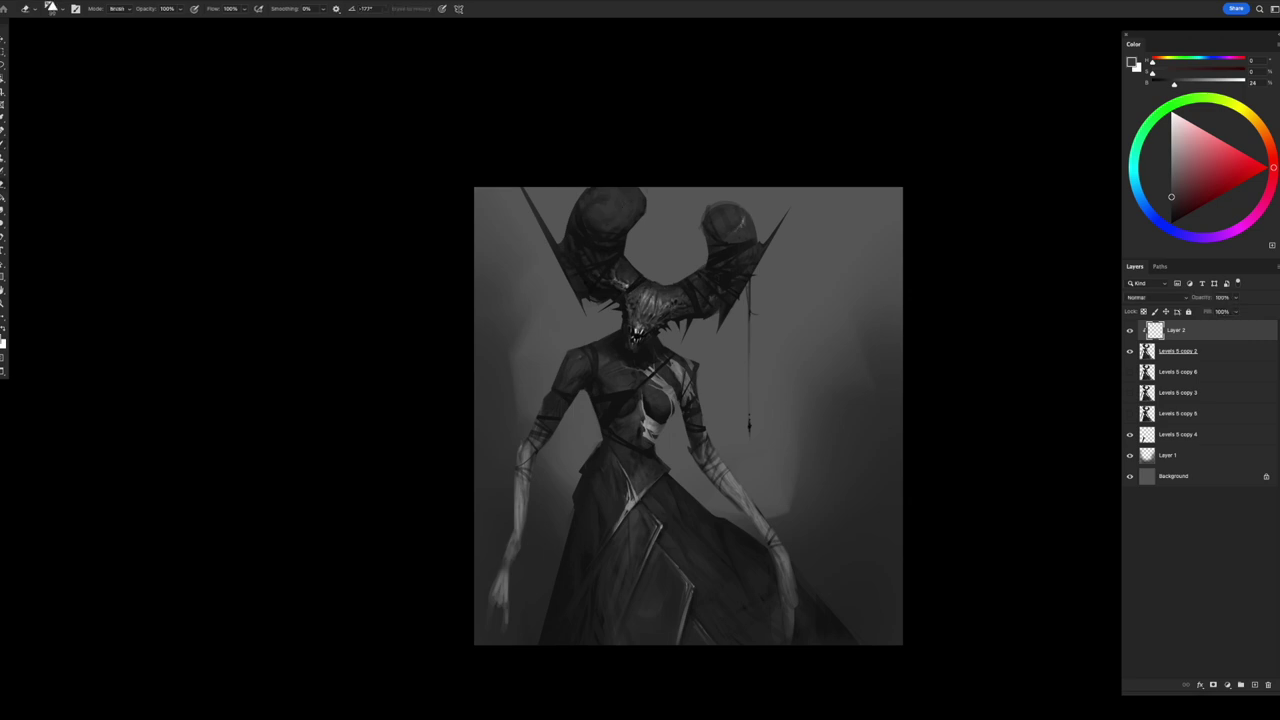
- Merge Layer 2 down into Levels 5 copy 2 and add a new layer clipped to it
key(ctrl+minus)
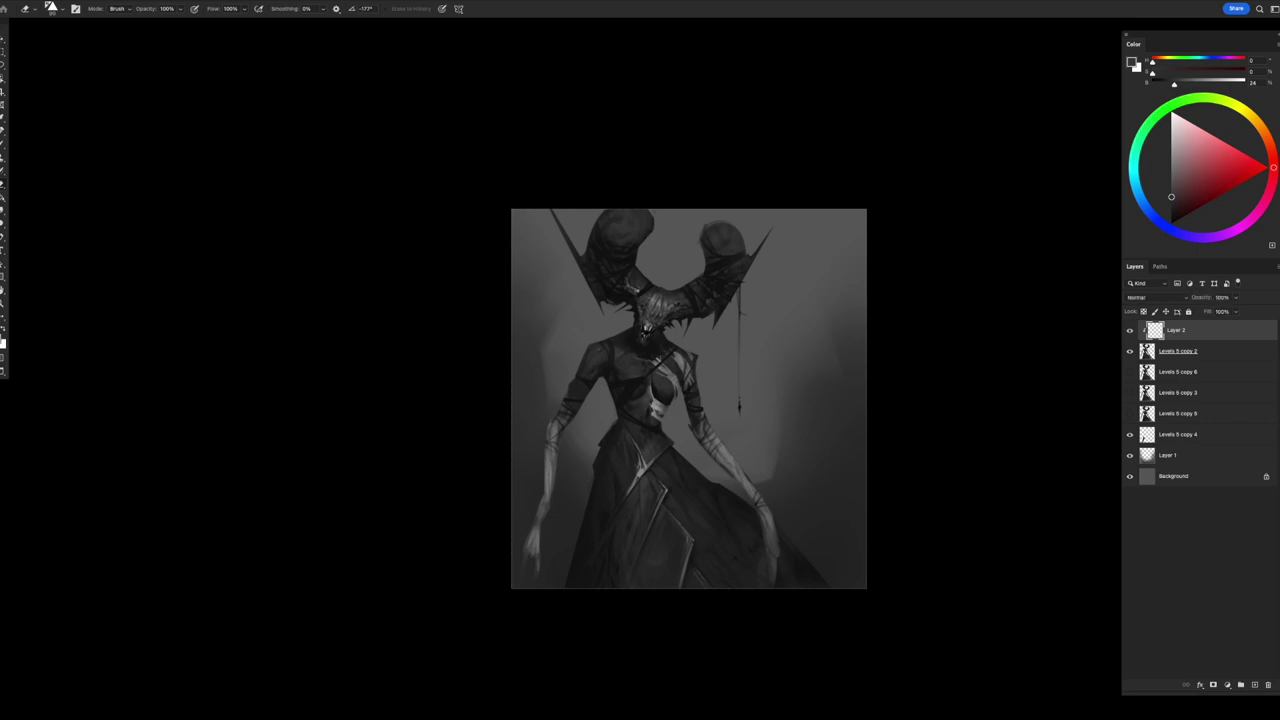
key(ctrl+e)
key(b)
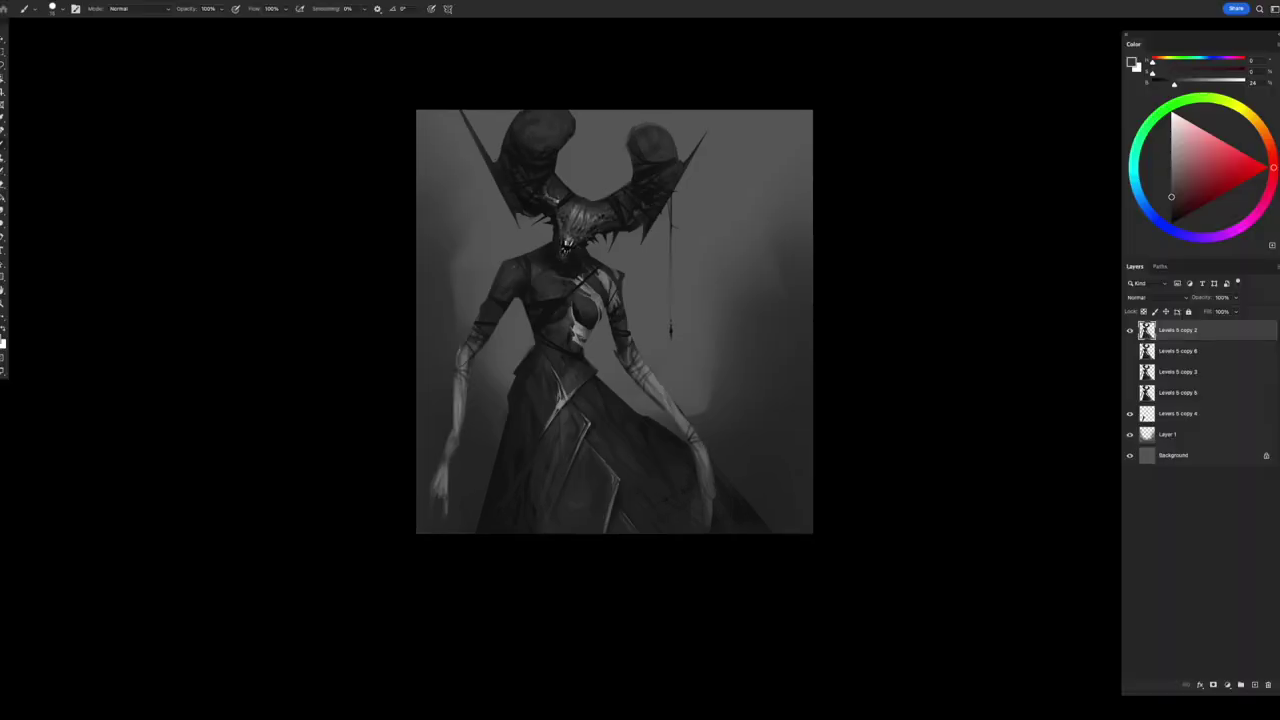
scroll(777, 458, up, 2)
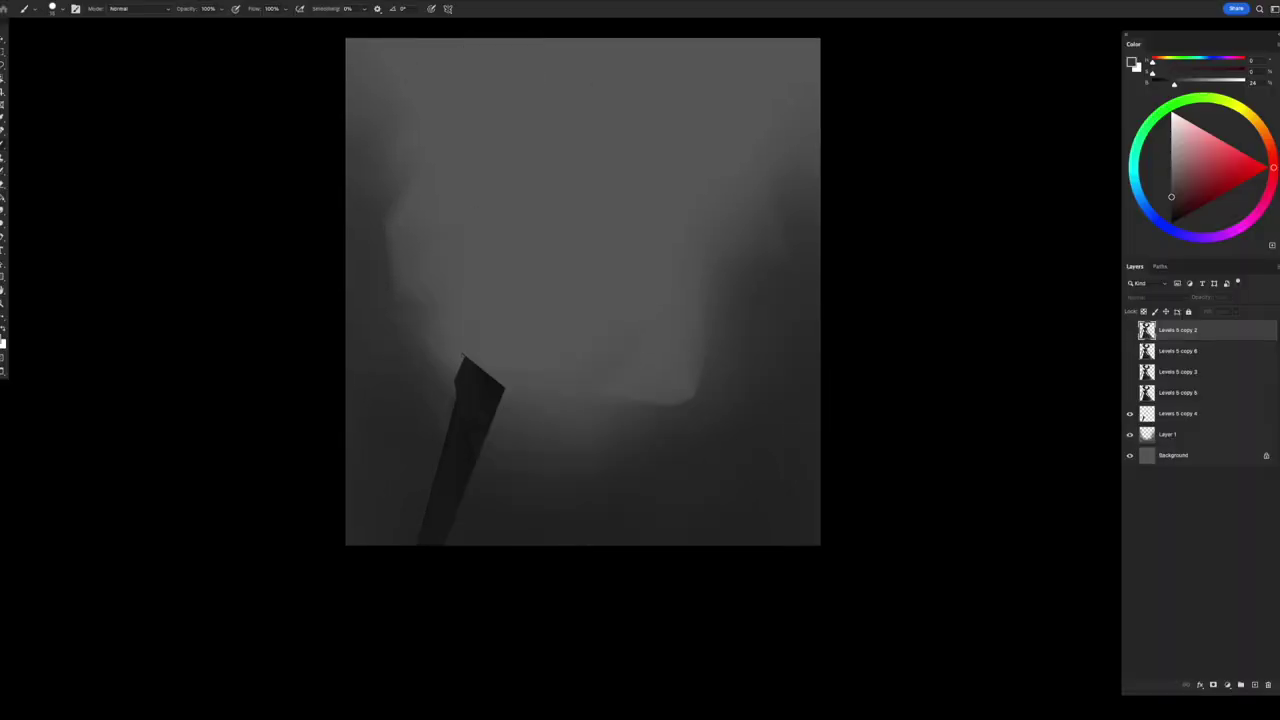
key(ctrl+shift+alt+n)
key(ctrl+alt+g)
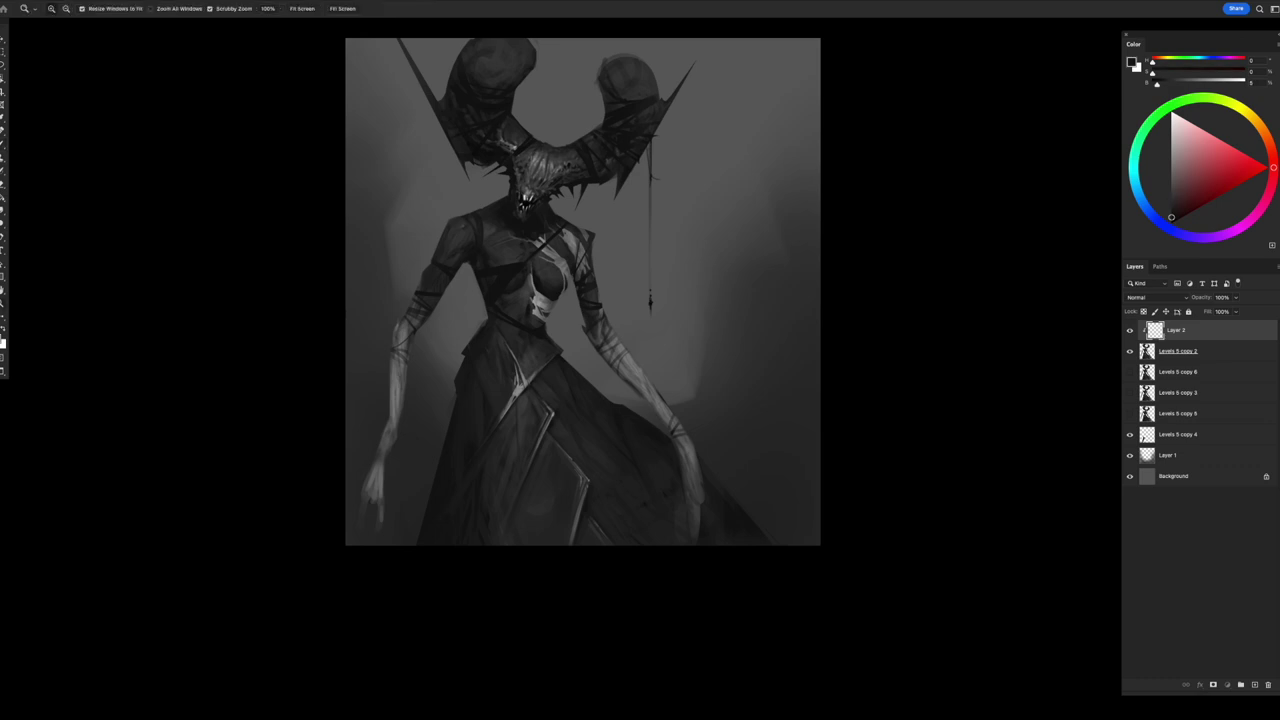
key(ctrl+minus)
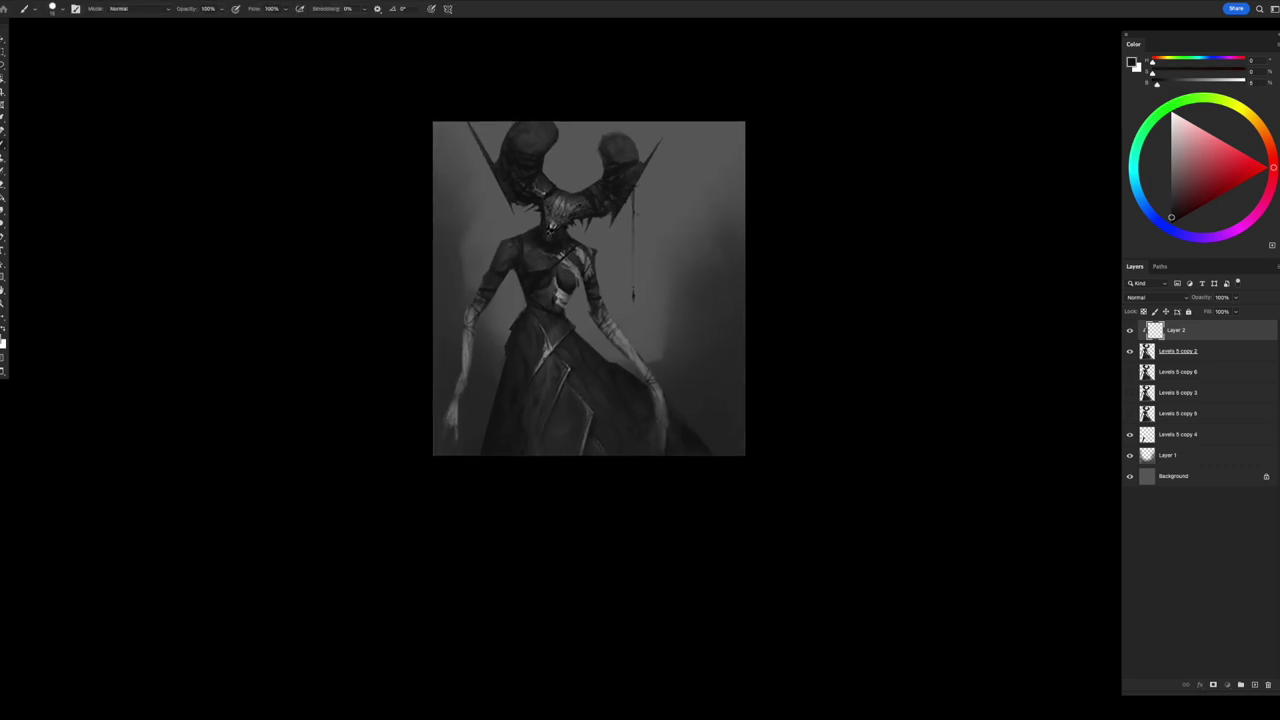
- Mirror the canvas and set the clipped Layer 2's blend mode to Lighten
key(h)
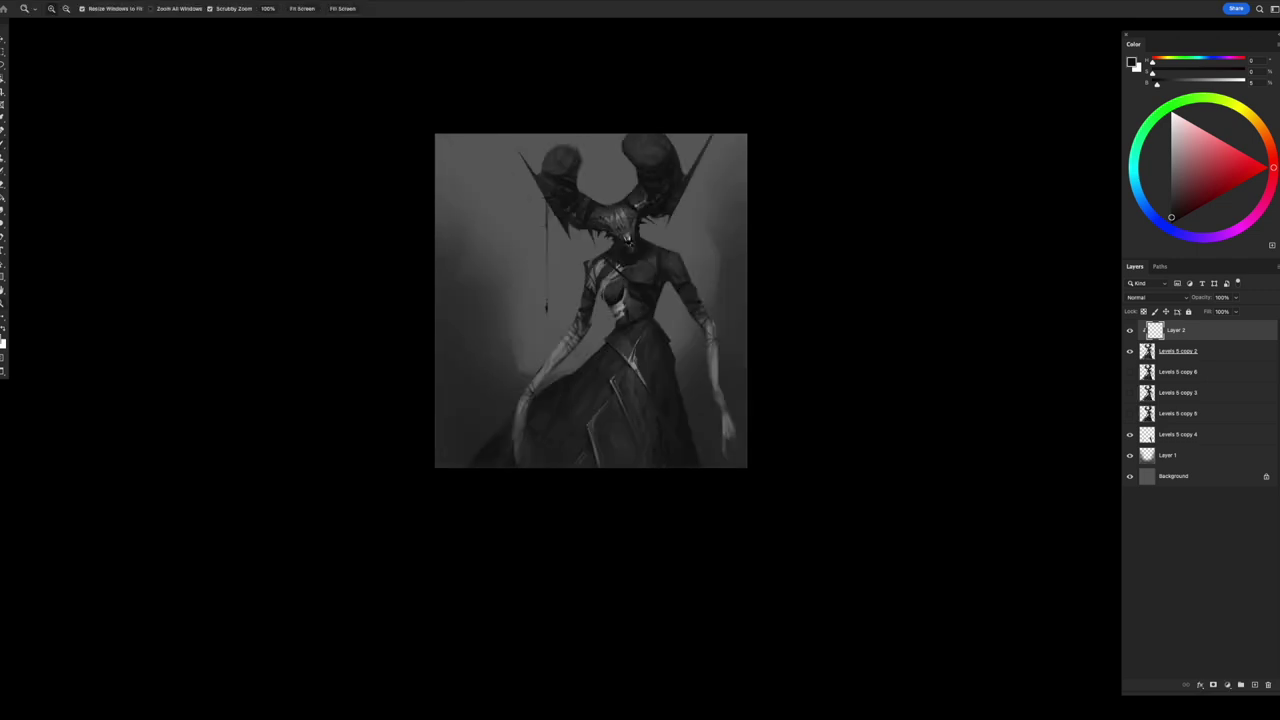
key(ctrl+plus)
click(1155, 297)
click(1155, 345)
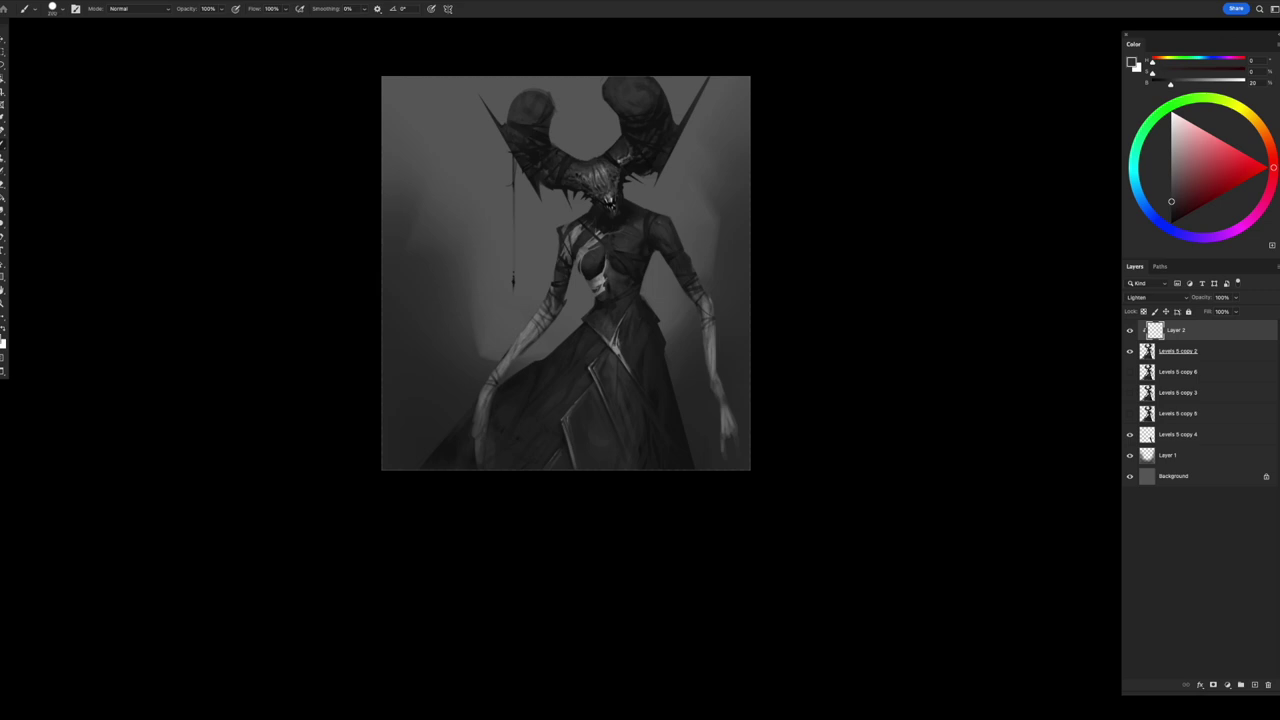
- Try lifting the dark areas of the figure with dark grey strokes on the Lighten layer, trimming them with the eraser
key(e)
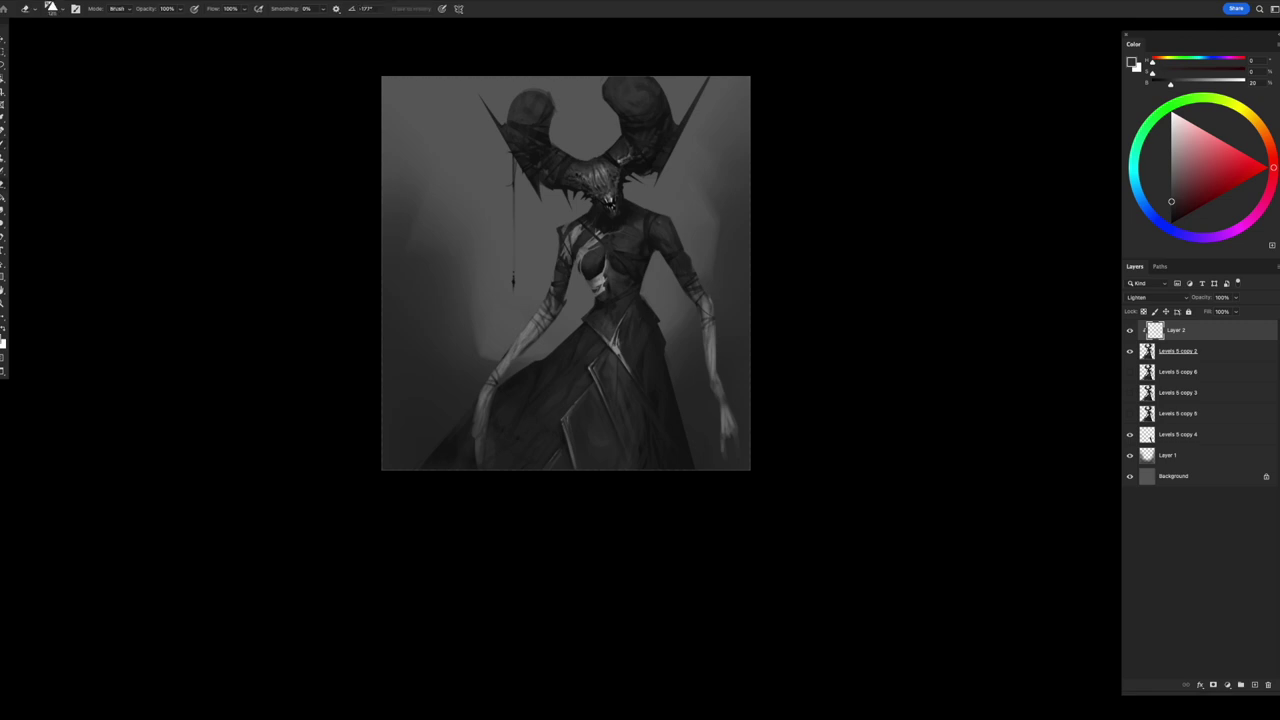
key(b)
key(e)
key(b)
key(e)
key(b)
key(e)
key(b)
key(e)
key(b)
key(e)
key(b)
key(e)
key(b)
key(e)
key(b)
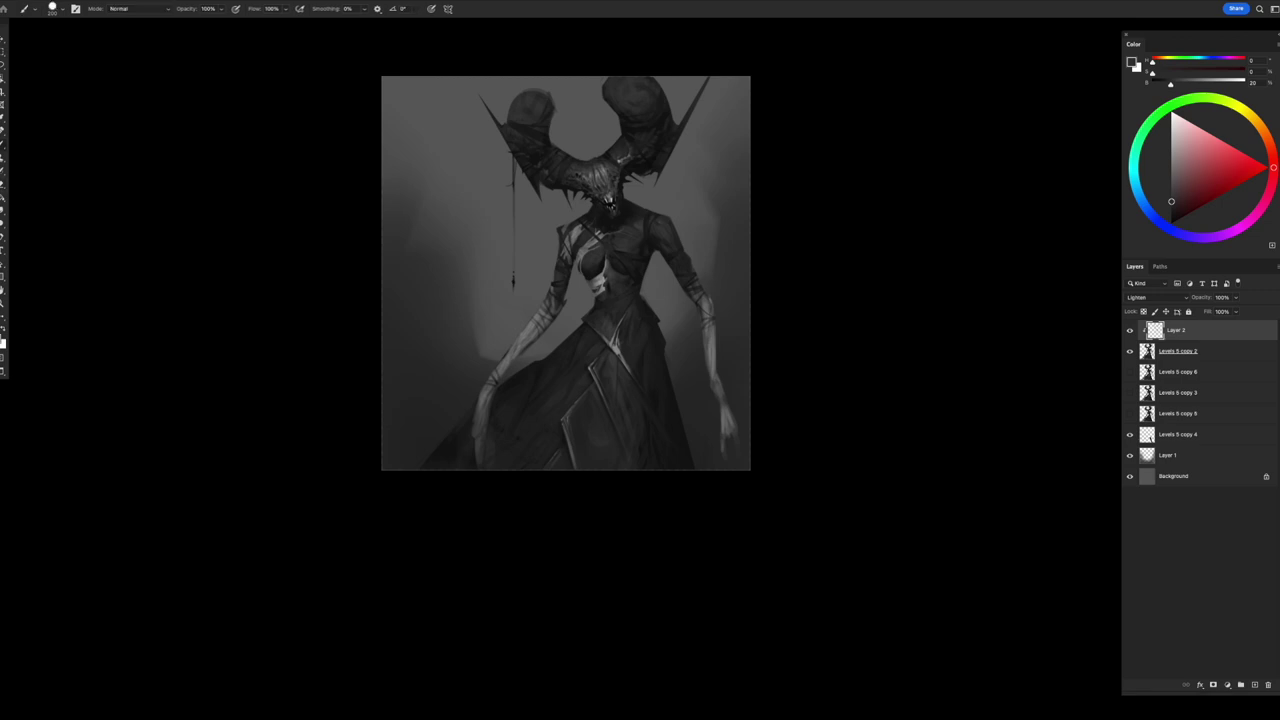
- Lower the Lighten layer's opacity, delete the layer and mirror the canvas back
drag(1236, 297, 1204, 312)
key(Delete)
key(ctrl+0)
key(ctrl+shift+h)
key(z)
key(ctrl+plus)
scroll(591, 316, up, 1)
key(b)
- Add a new unclipped layer and darken a small lassoed area of the skull's brow beside the smaller horn with a sampled near-black
key(ctrl+shift+alt+n)
key(l)
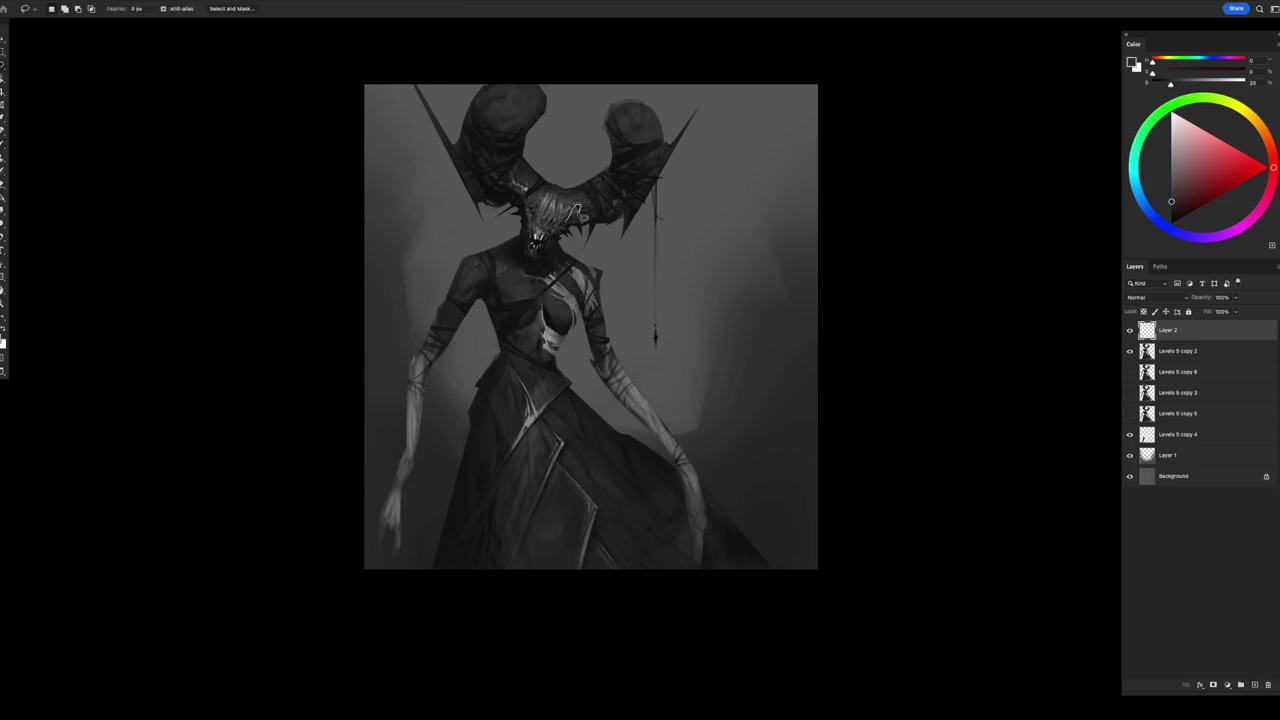
mouse_move(577, 218)
mouse_down()
mouse_move(629, 162)
mouse_move(639, 190)
mouse_move(568, 230)
mouse_up()
key(ctrl+h)
key(b)
alt+click(582, 226)
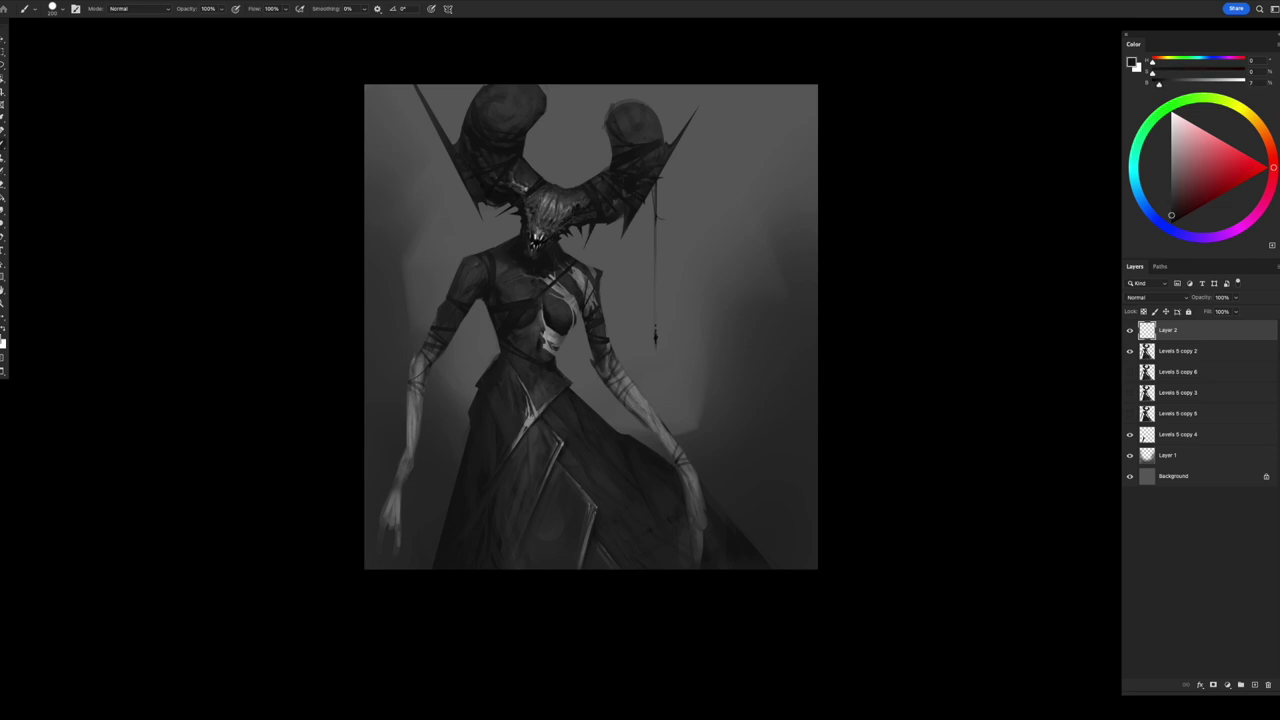
key(e)
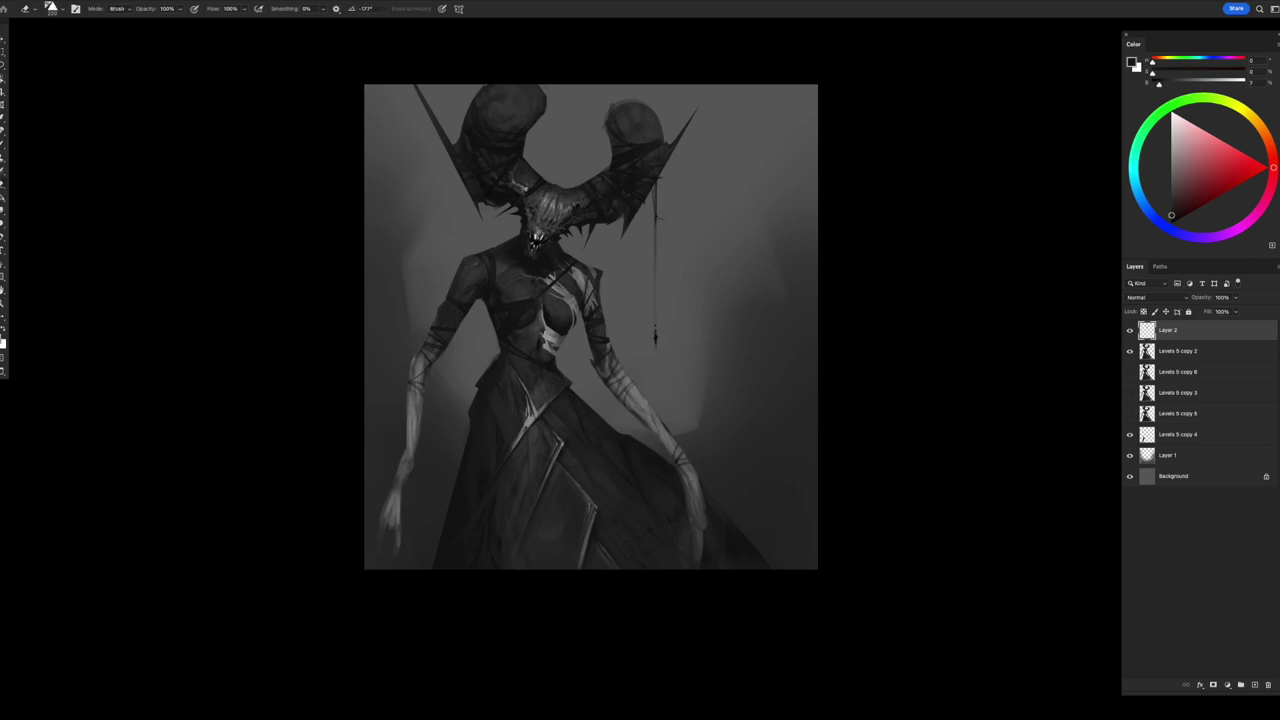
- Lasso a small area at the base of the larger horn, clear the selection and refine the dark shading there
key(l)
mouse_move(520, 186)
mouse_down()
mouse_move(522, 204)
mouse_move(478, 146)
mouse_move(510, 194)
mouse_up()
key(ctrl+d)
key(b)
key(e)
key(b)
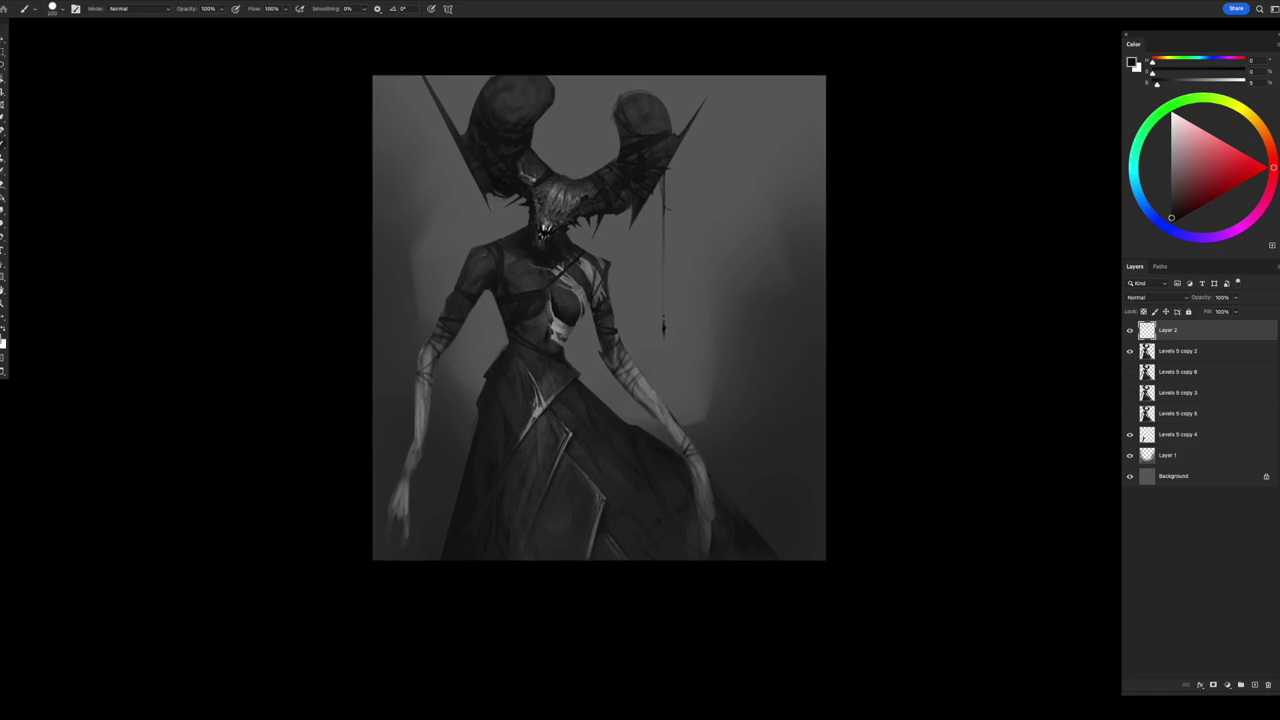
- Paint small mid-grey highlights at 44% brightness around the skull's brow and horn bases, cleaning them up with the eraser
drag(670, 410, 701, 410)
key(ctrl+equal)
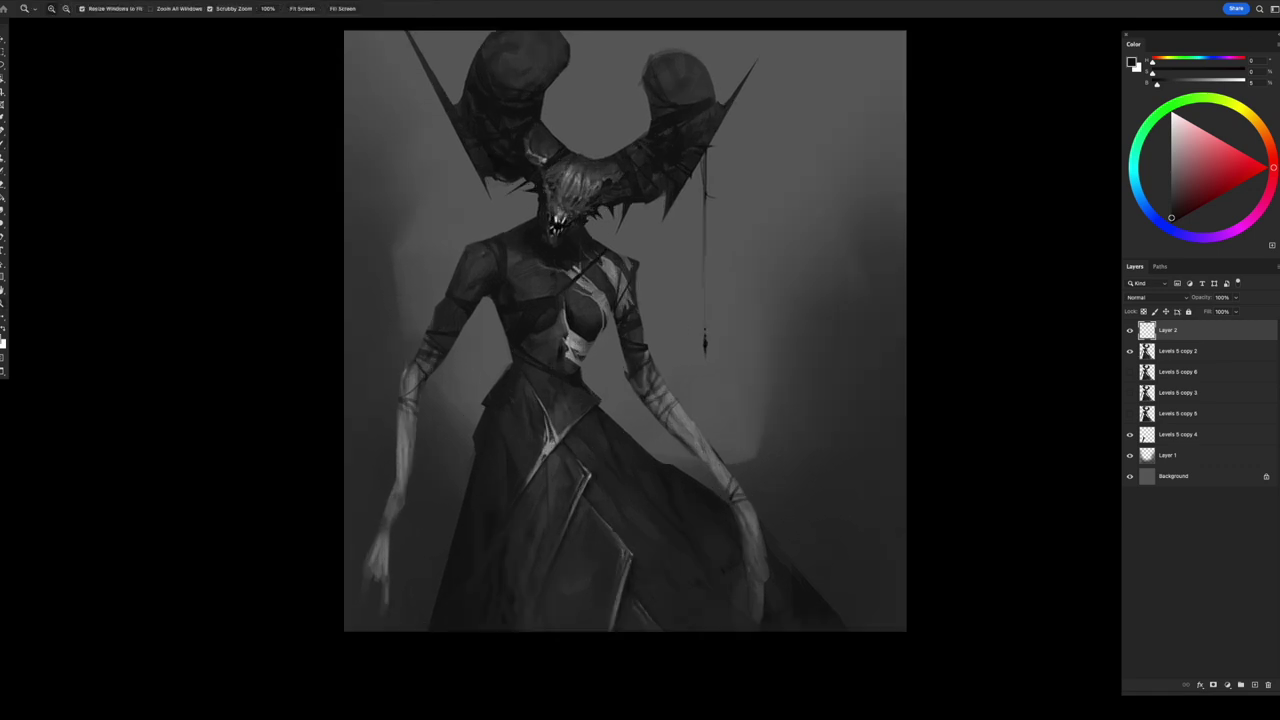
click(1171, 174)
key(e)
key(b)
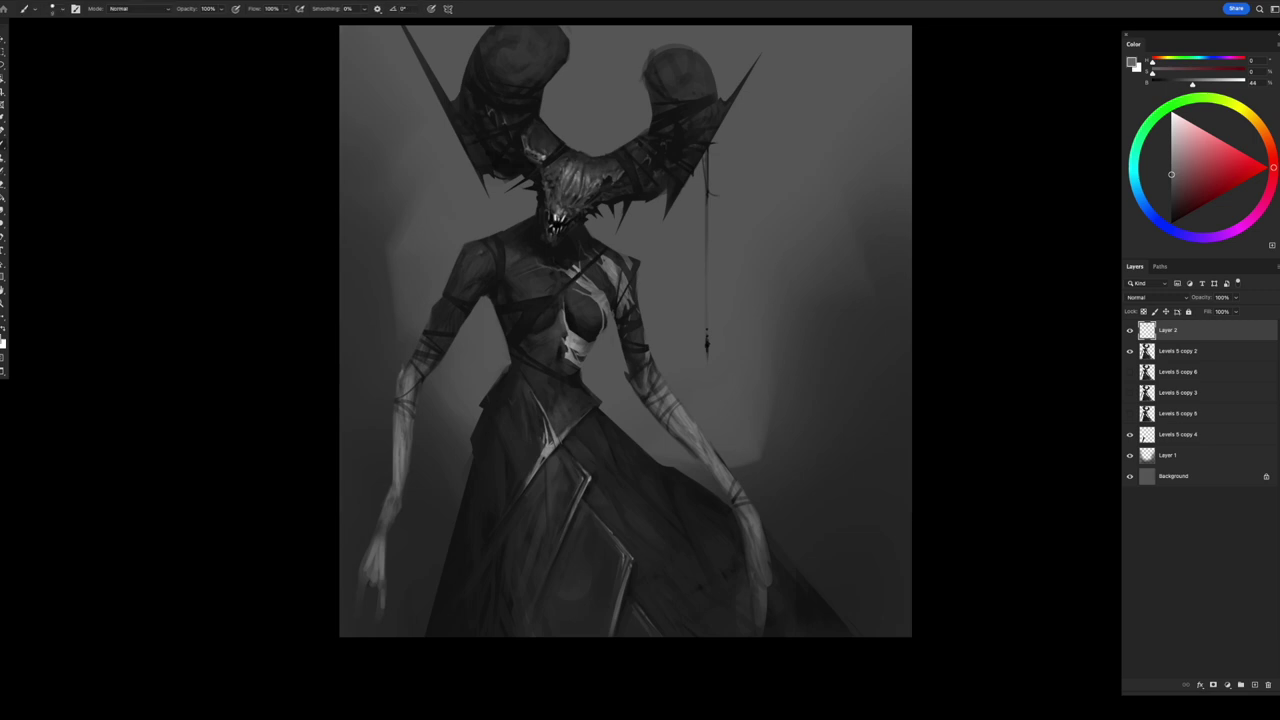
- Add fine near-white highlights to the skull's brow beside the smaller horn and trim them with the eraser
alt+click(598, 180)
key(bracketright)
key(e)
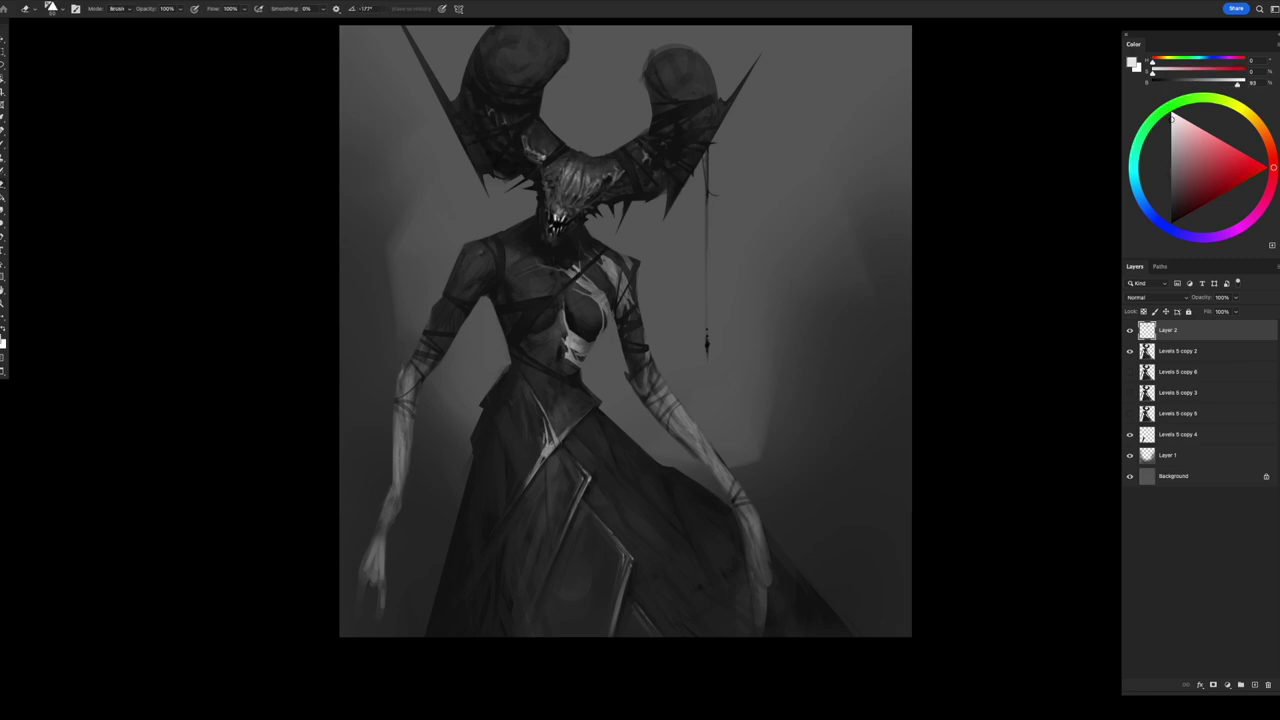
key(b)
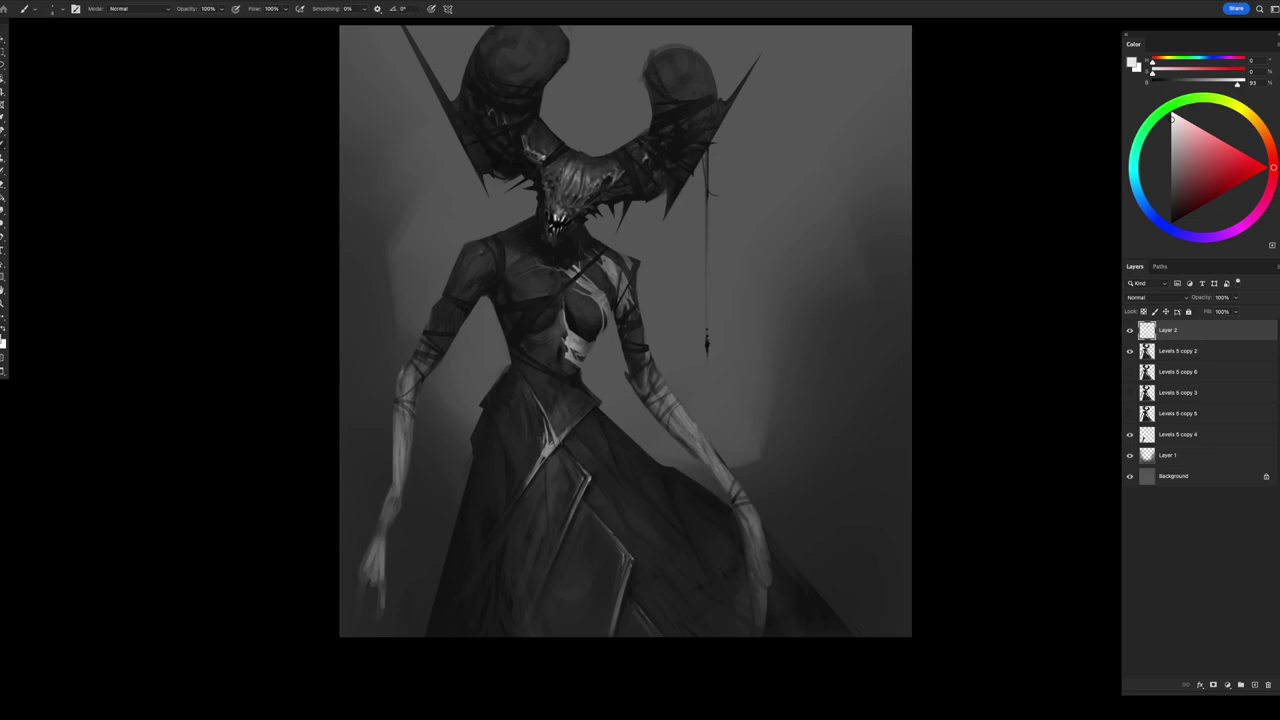
key(e)
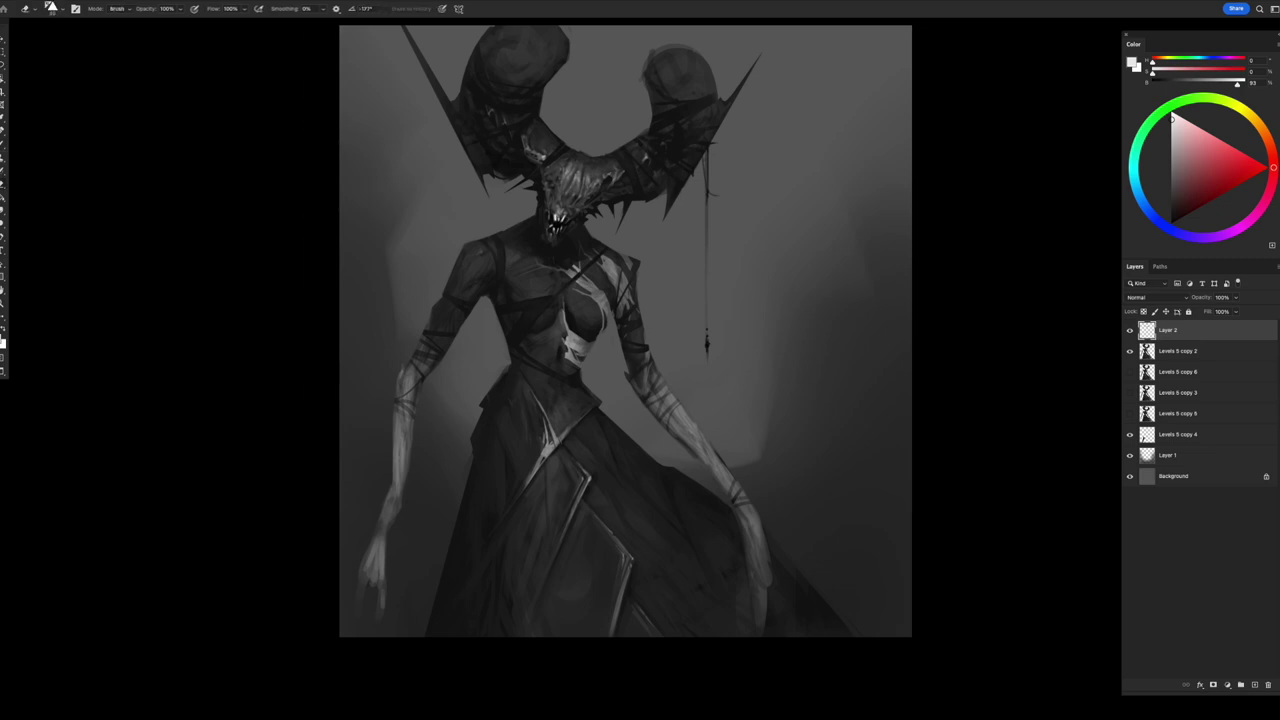
key(b)
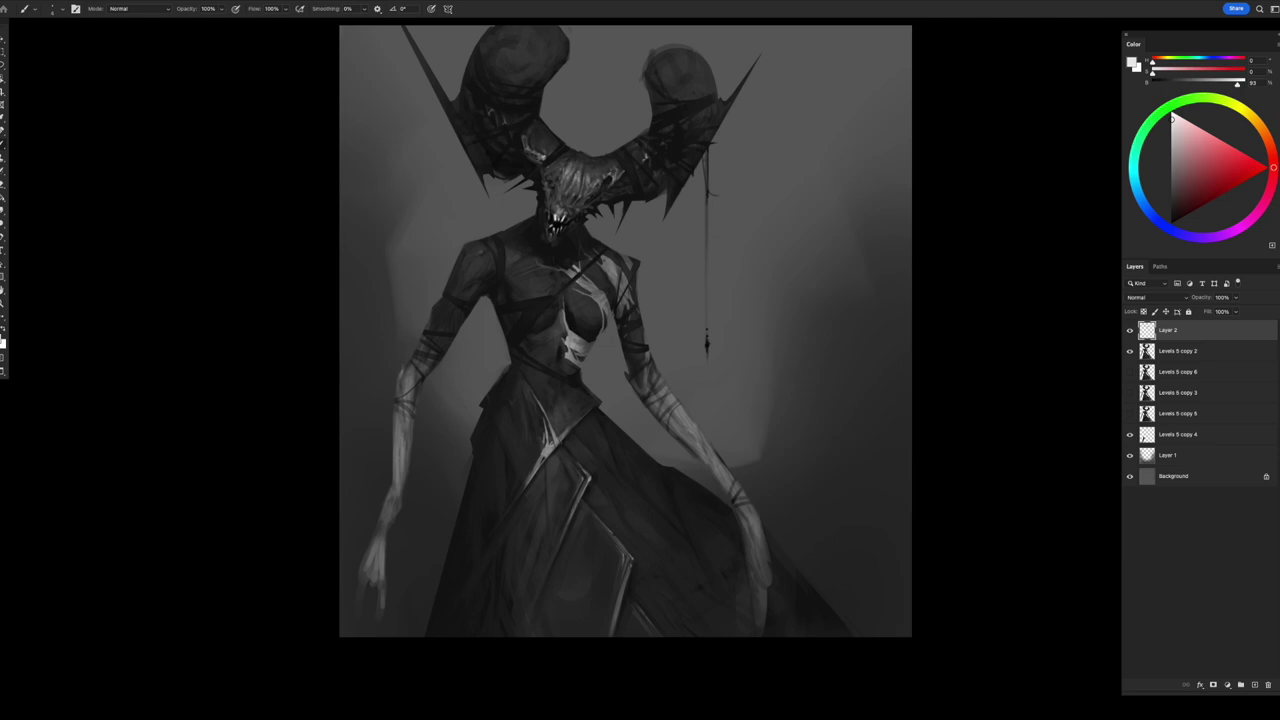
- Paint darker grey accents on the wrapped lower parts of the horns and soften them with the eraser
key(x)
key(bracketright)
key(e)
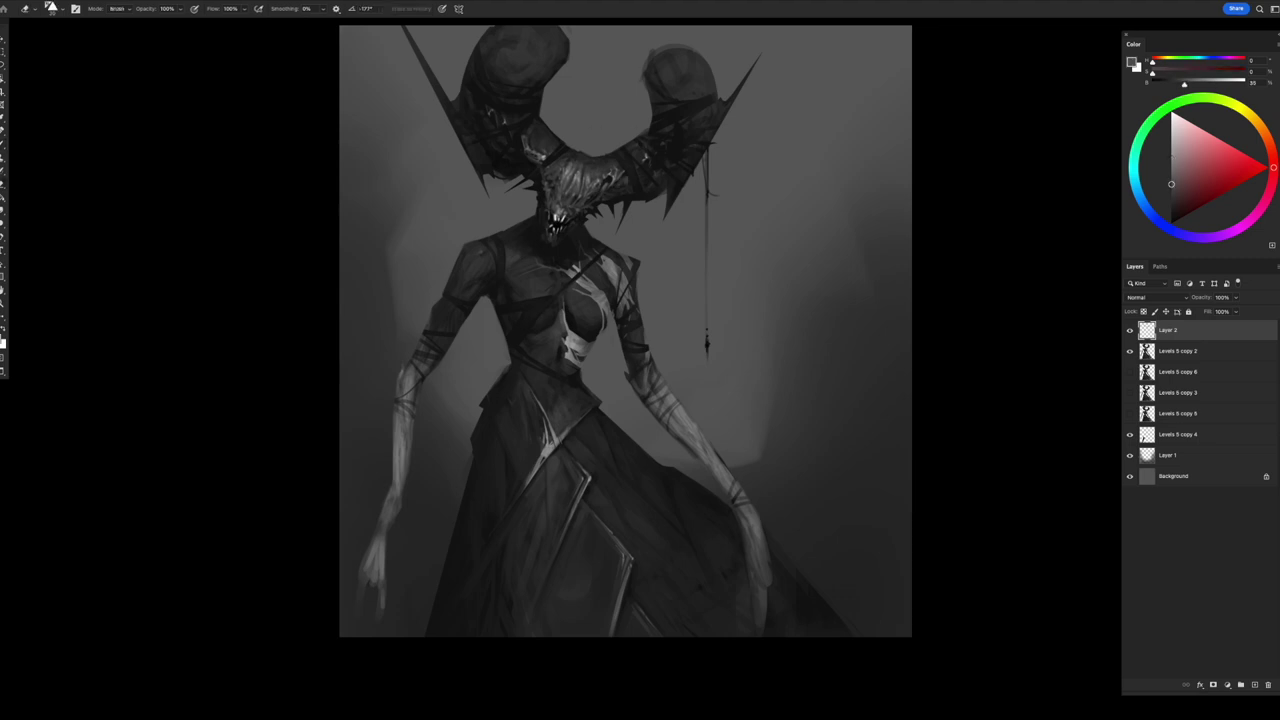
key(b)
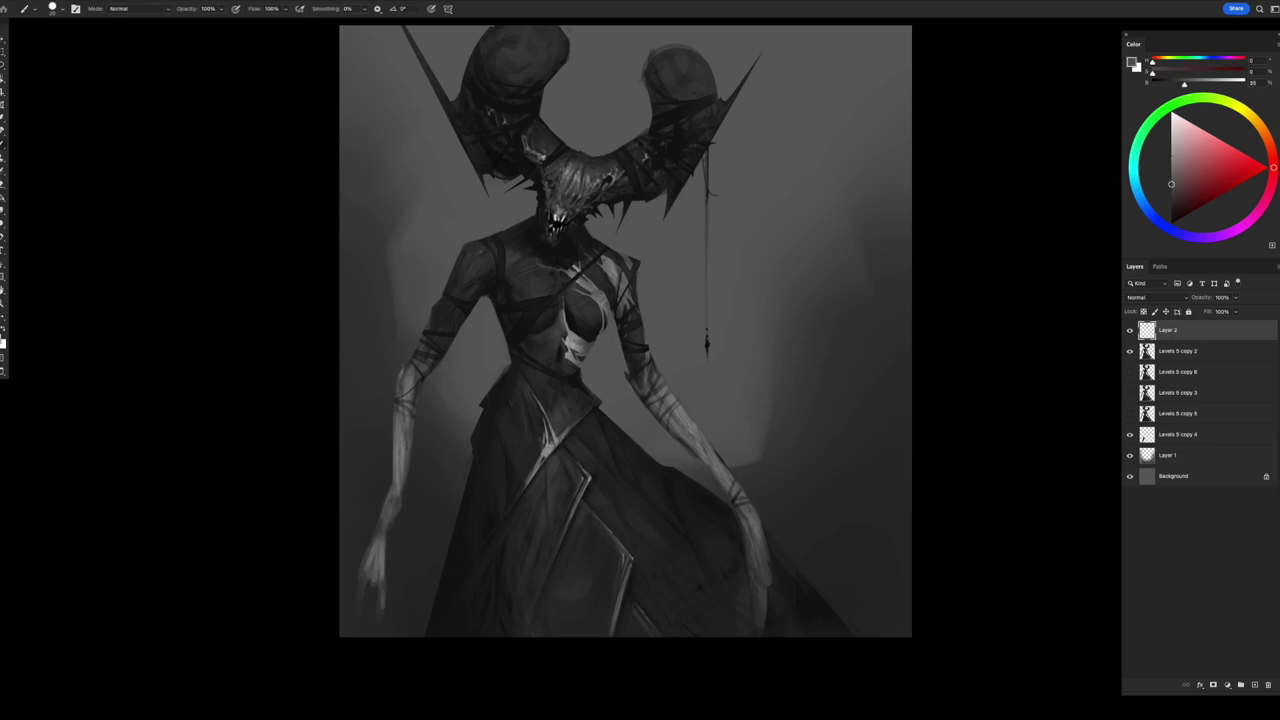
key(e)
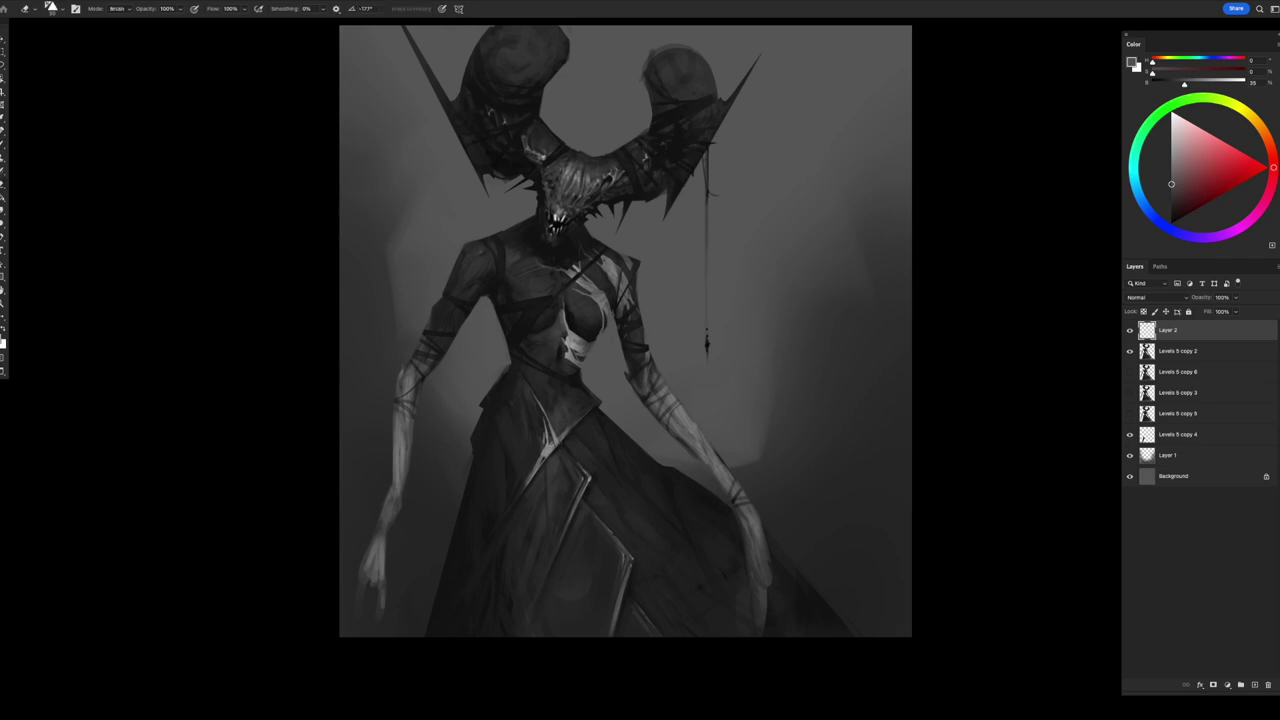
key(b)
key(e)
key(b)
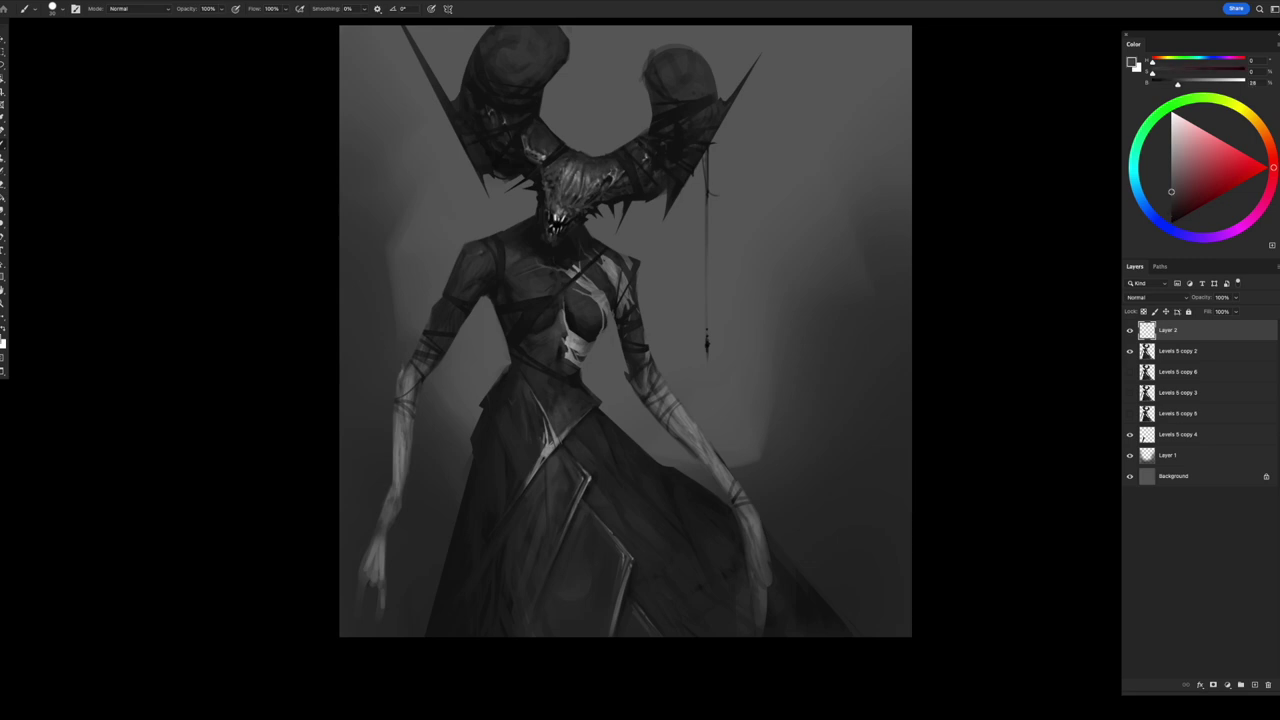
- Blend the details at the base of the smaller horn with dark greys sampled from the surrounding strokes
alt+click(622, 188)
alt+click(630, 190)
alt+click(628, 192)
alt+click(628, 192)
- Sharpen the ridges on the larger horn and skull's brow with fine light grey strokes sampled from the painting
scroll(620, 340, up, 2)
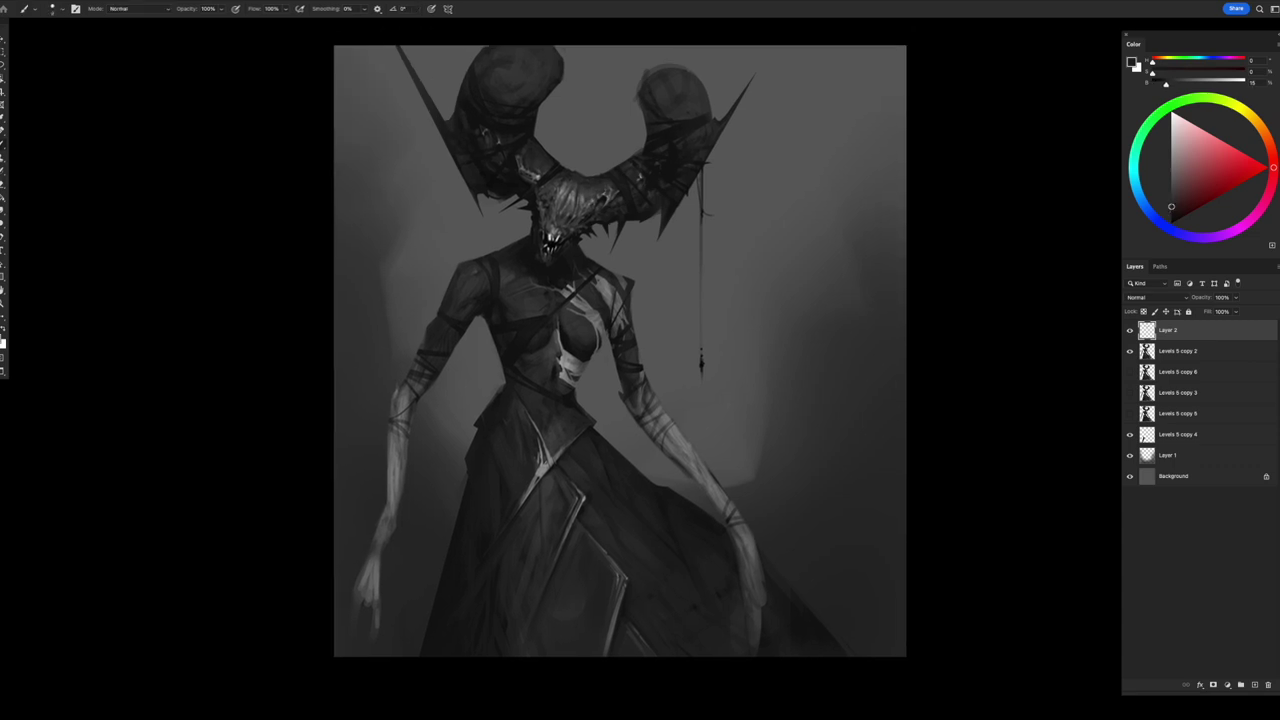
alt+click(522, 168)
key(ctrl+plus)
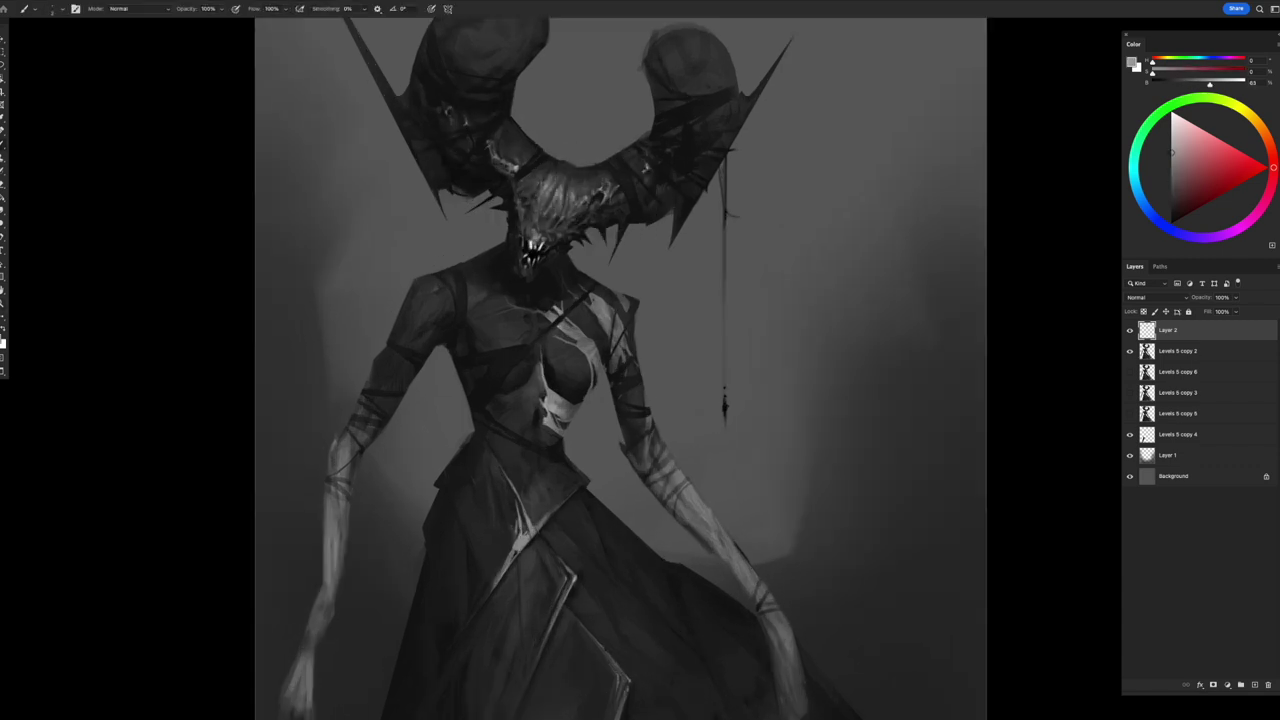
alt+click(606, 194)
drag(800, 370, 740, 230)
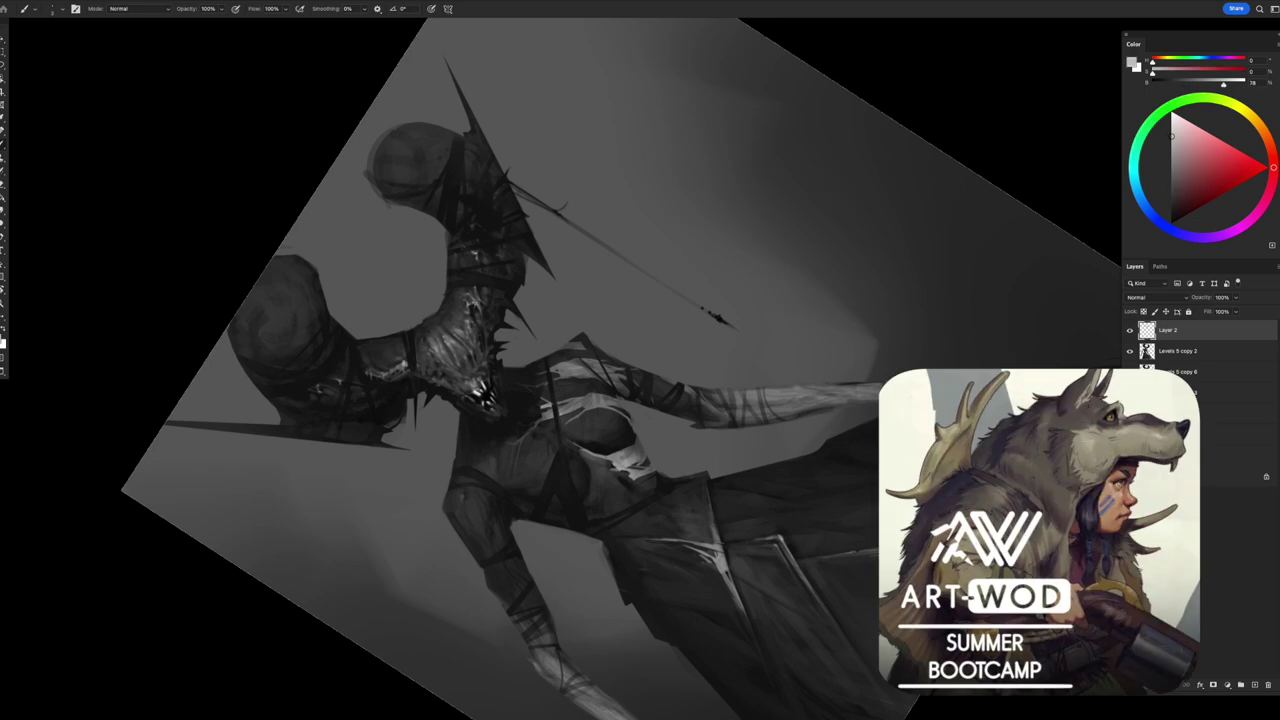
key(Escape)
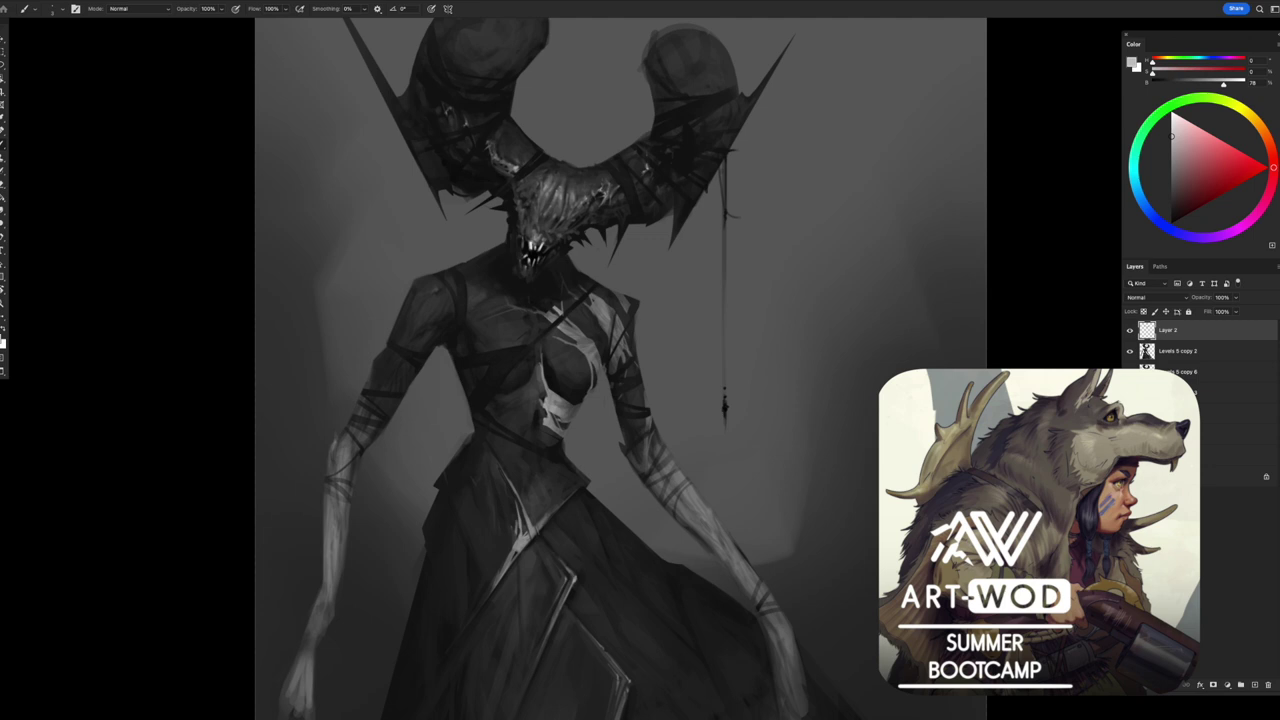
- Detail the ridge where the larger horn meets the skull on a rotated canvas, using repeatedly sampled greys, and reset the rotation
drag(760, 300, 740, 420)
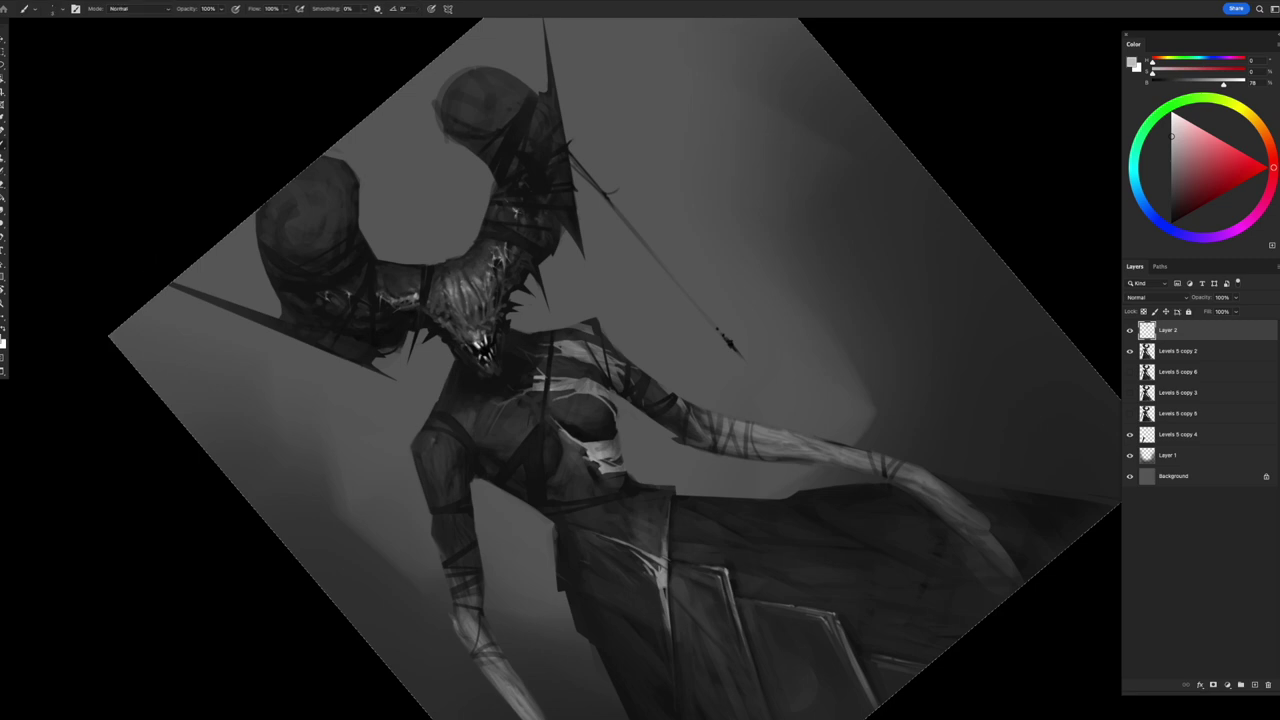
alt+click(412, 294)
alt+click(417, 292)
alt+click(412, 290)
alt+click(415, 291)
alt+click(406, 286)
alt+click(410, 290)
alt+click(410, 290)
alt+click(410, 290)
alt+click(410, 290)
alt+click(410, 290)
key(Escape)
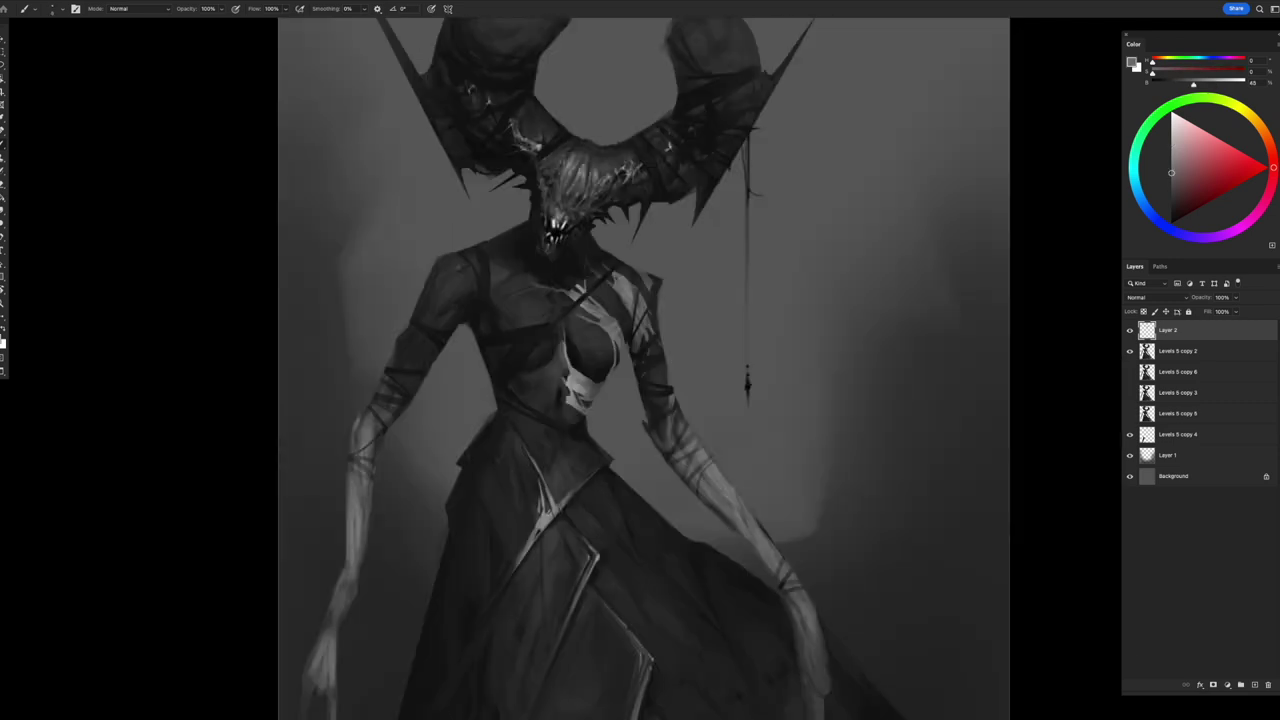
key(t)
drag(621, 97, 849, 210)
key(Escape)
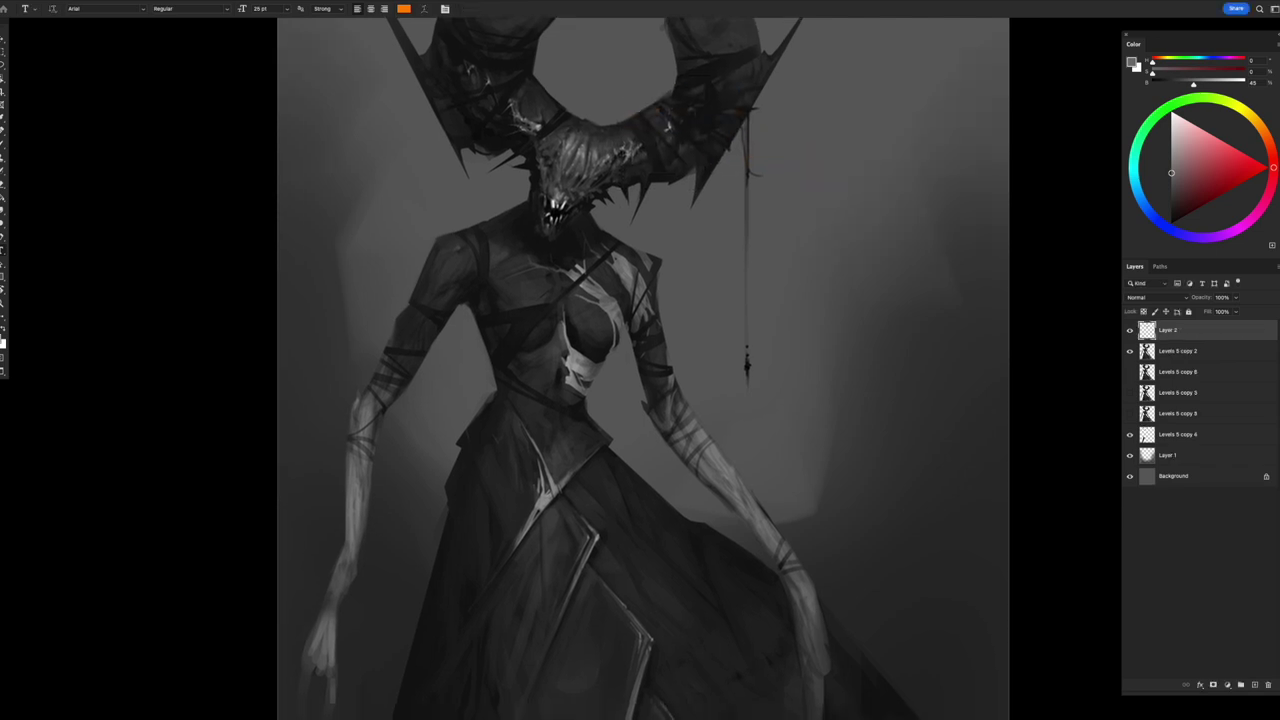
- Touch up the smaller horn's rounded upper edge with dark grey paint and a freehand lasso selection
key(ctrl+0)
key(e)
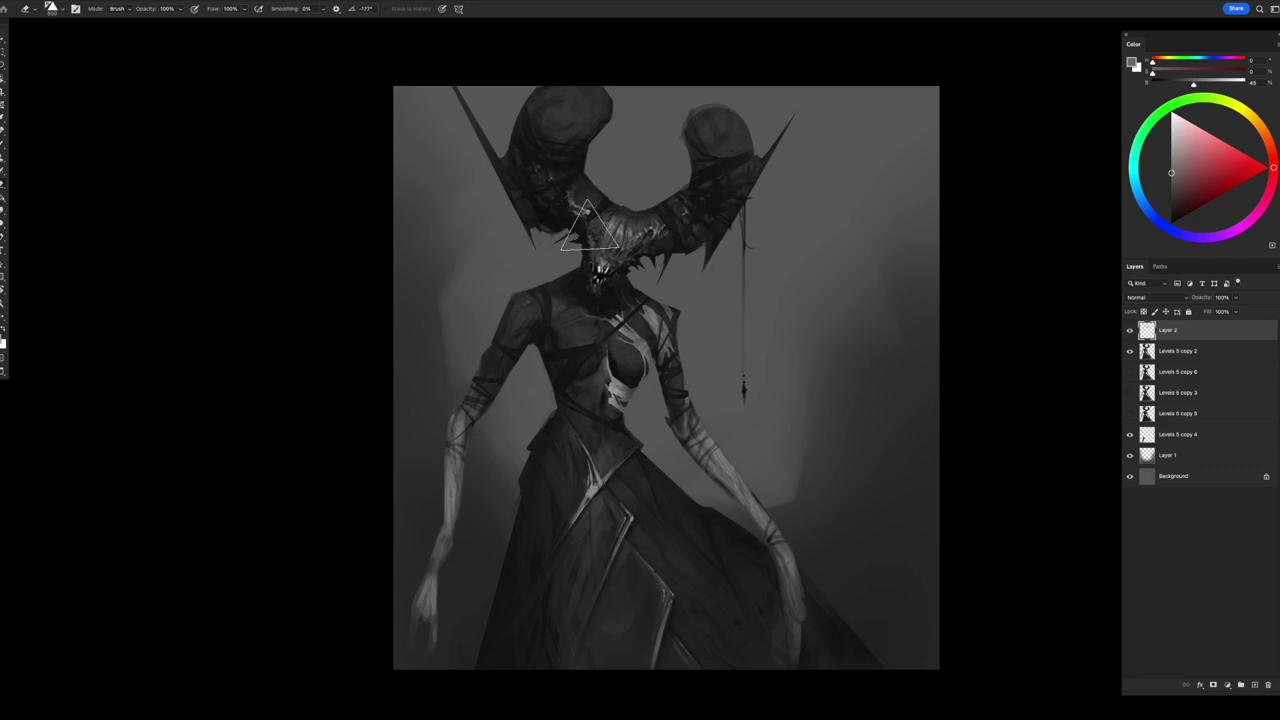
key(b)
drag(614, 357, 668, 360)
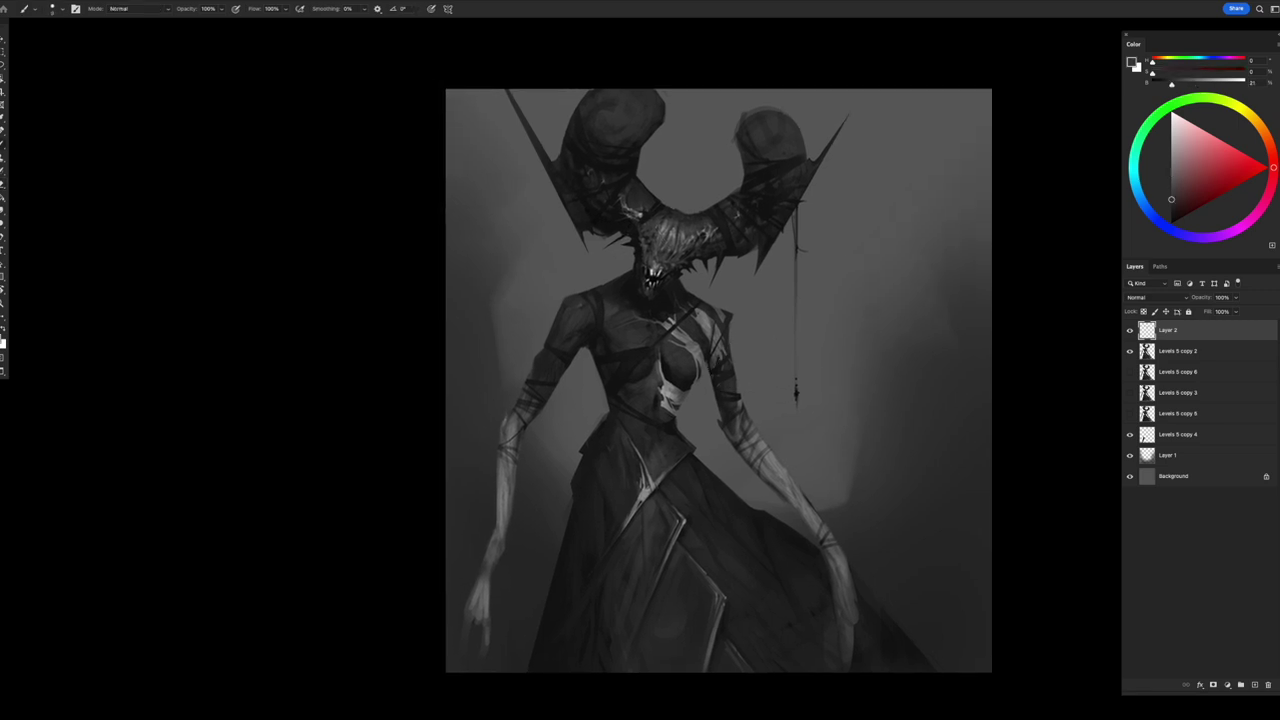
drag(700, 380, 704, 435)
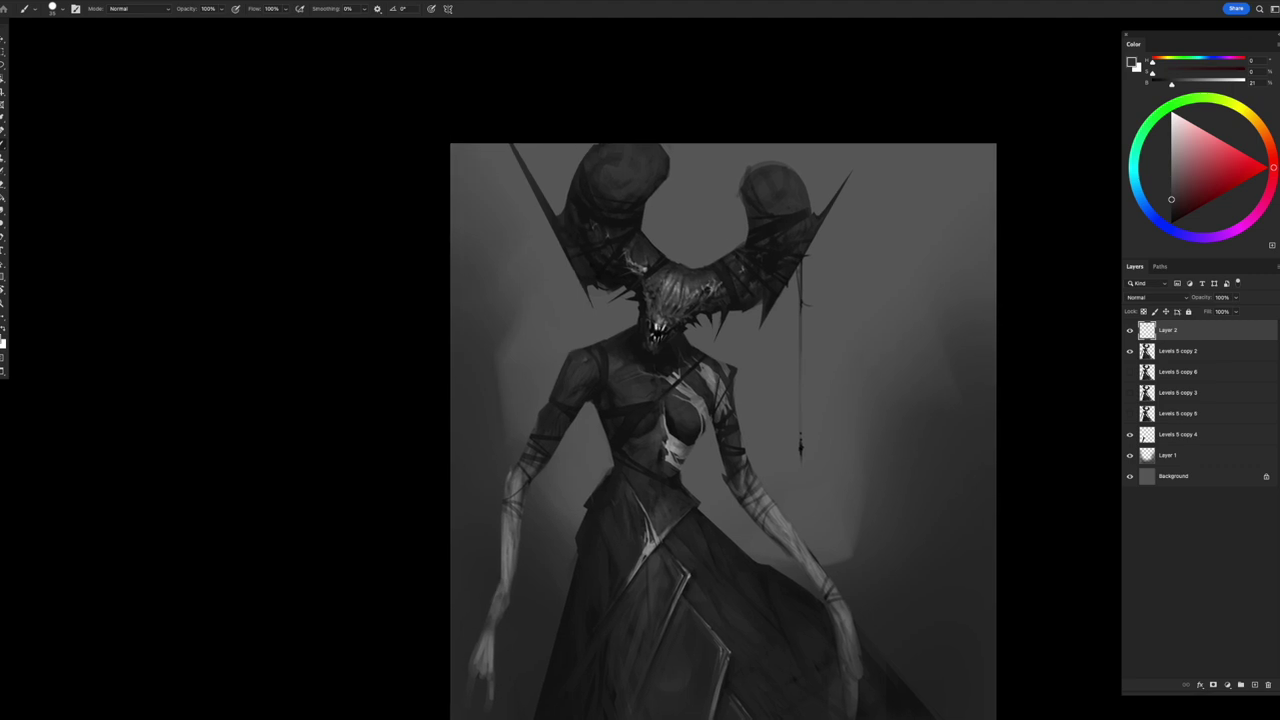
key(l)
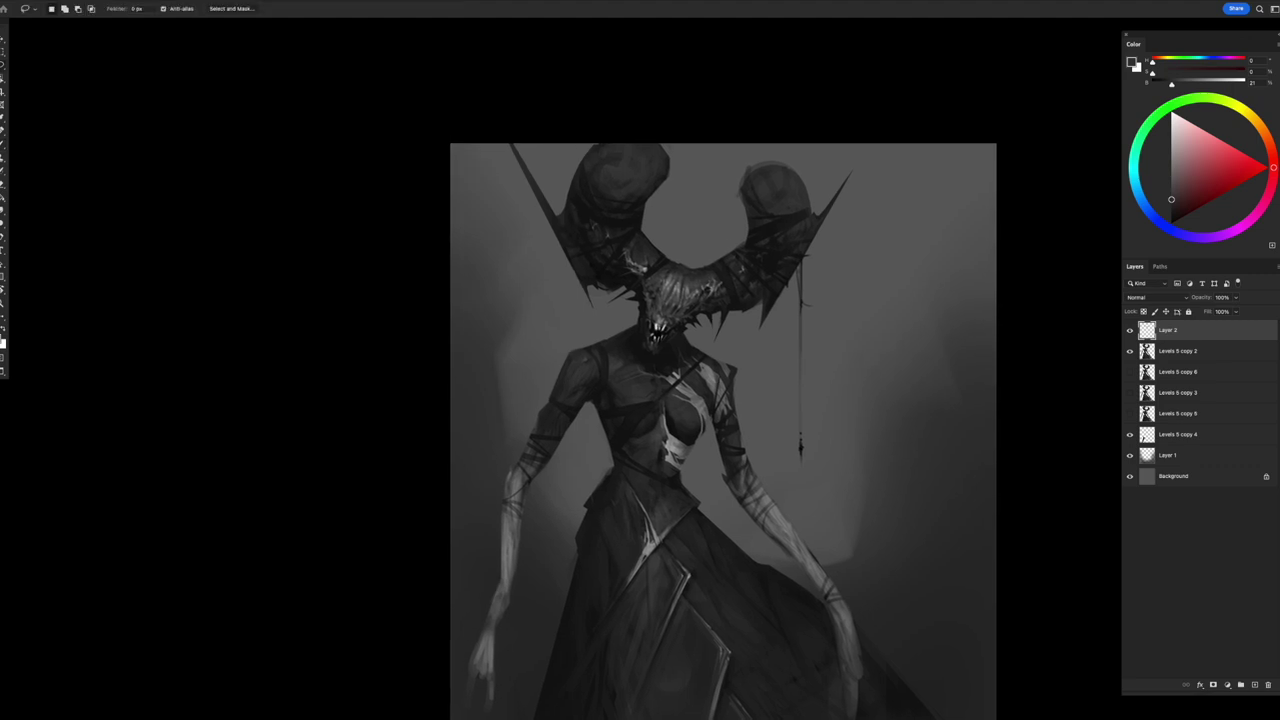
mouse_move(812, 192)
mouse_down()
mouse_move(812, 216)
mouse_move(791, 165)
mouse_move(778, 180)
mouse_up()
key(b)
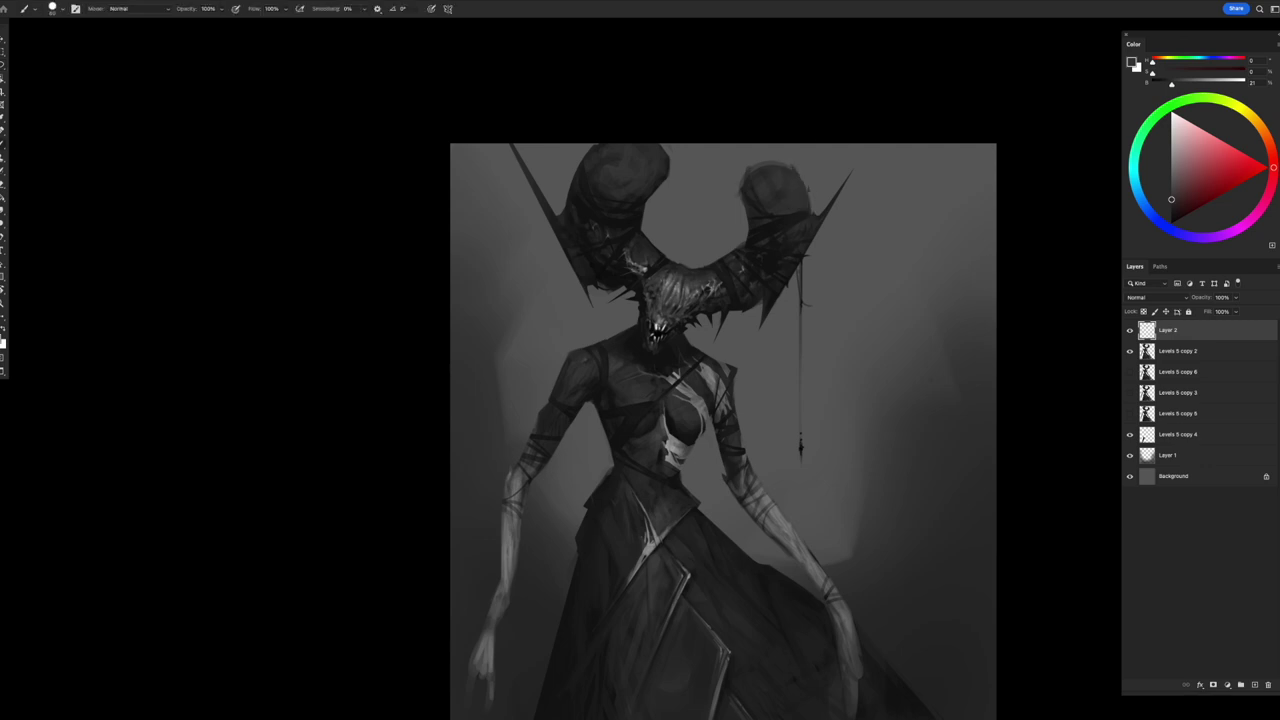
- Refine the larger horn's outer edge with a freehand selection and dark grey sampled from the horn
key(l)
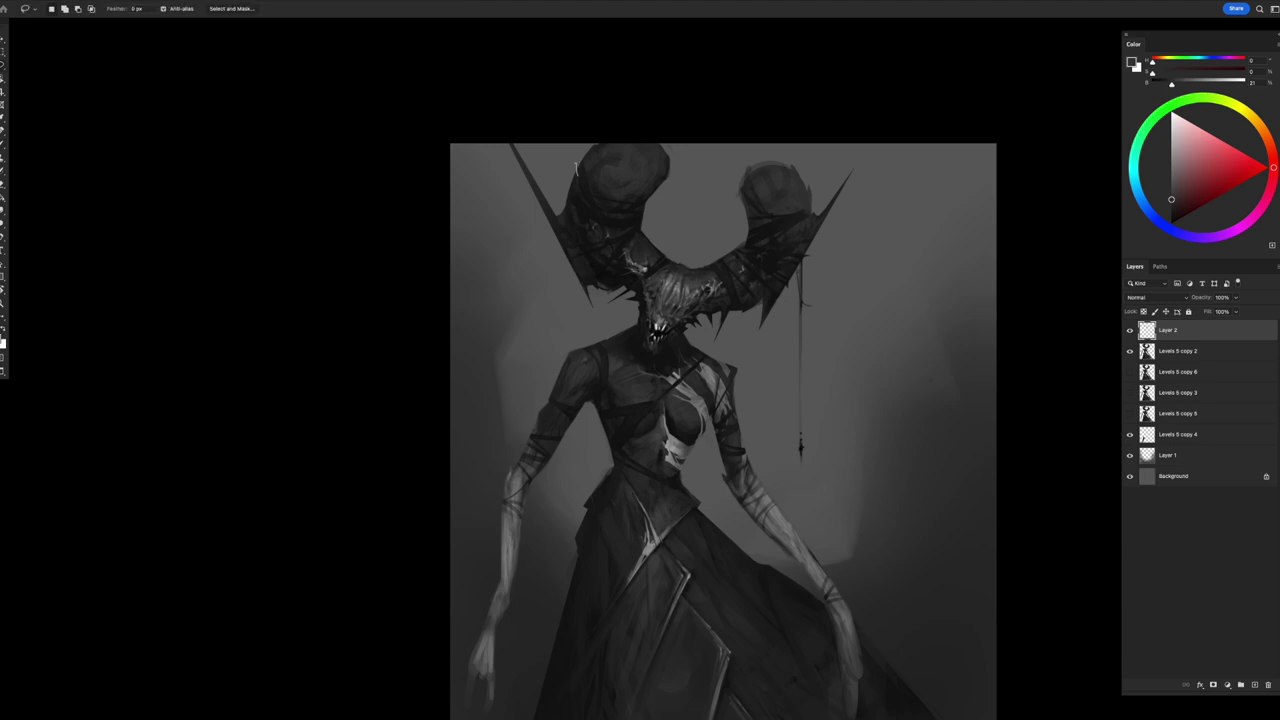
key(b)
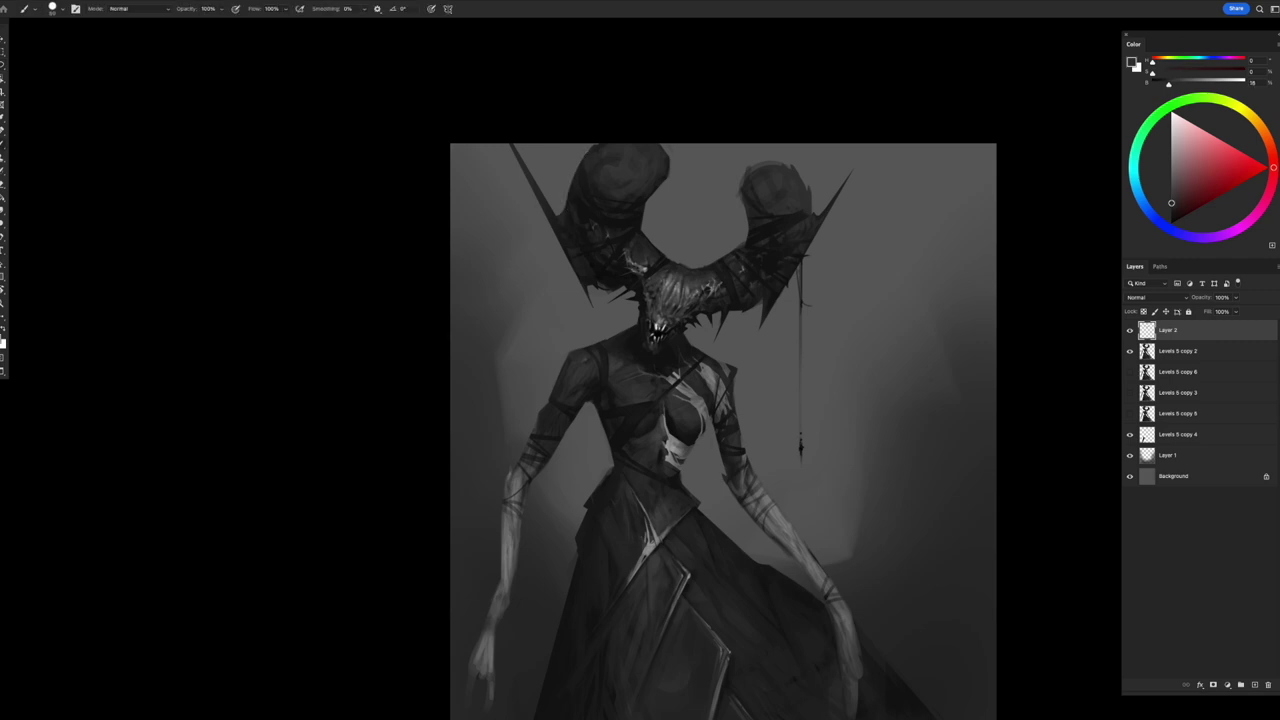
alt+click(591, 152)
click(573, 170)
alt+click(780, 406)
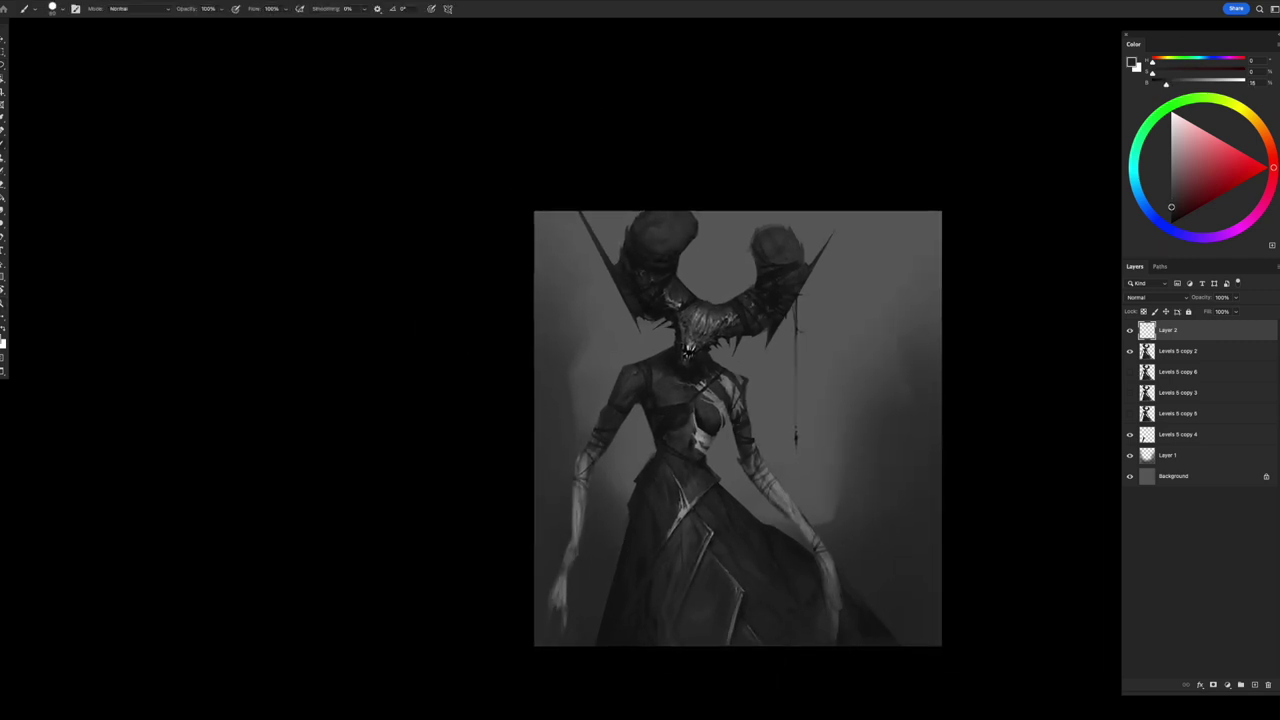
- Compare the figure with the Levels 5 copy 6 version and merge Layer 2 into Levels 5 copy 2
key(alt+bracketleft)
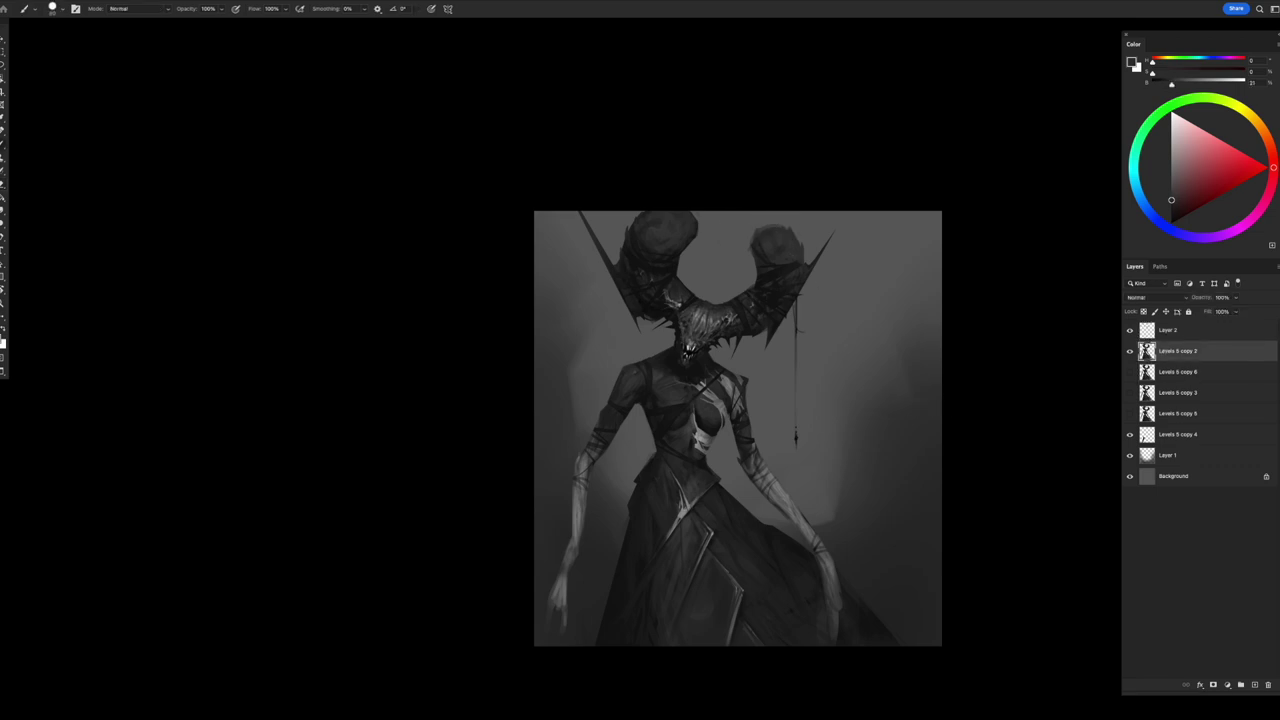
key(e)
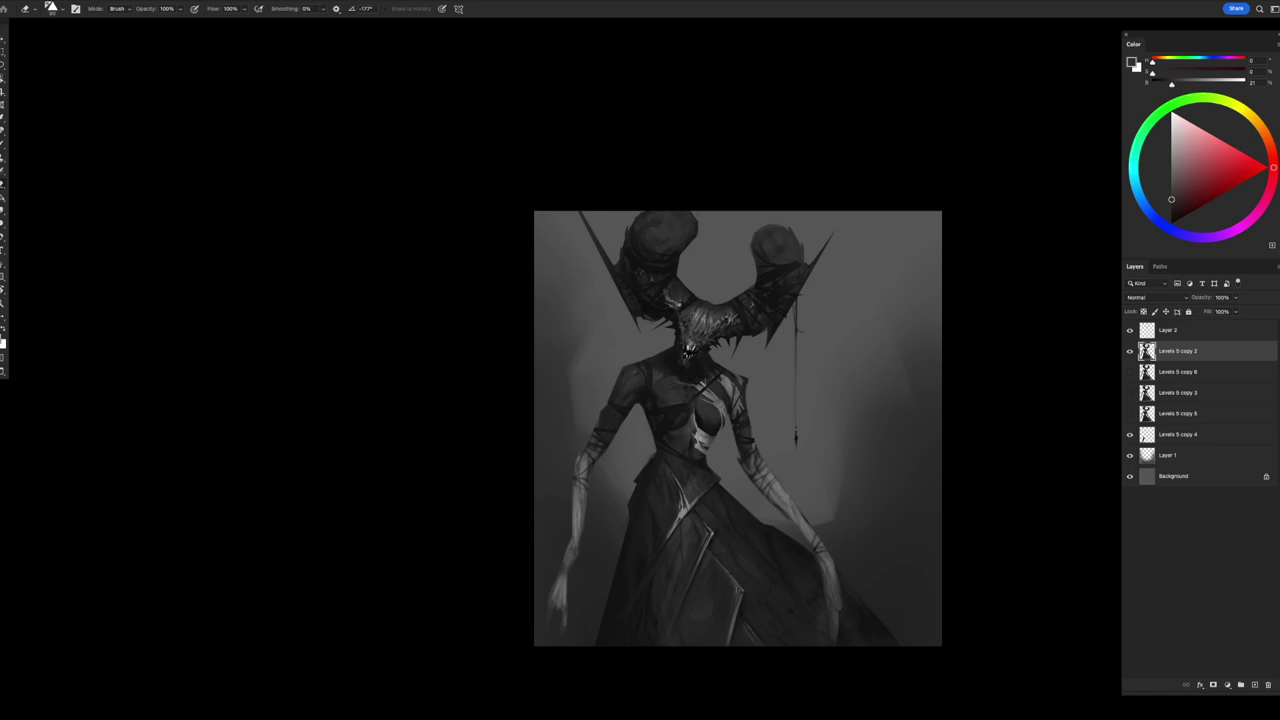
scroll(738, 428, down, 3)
scroll(738, 428, right, 2)
click(1130, 372)
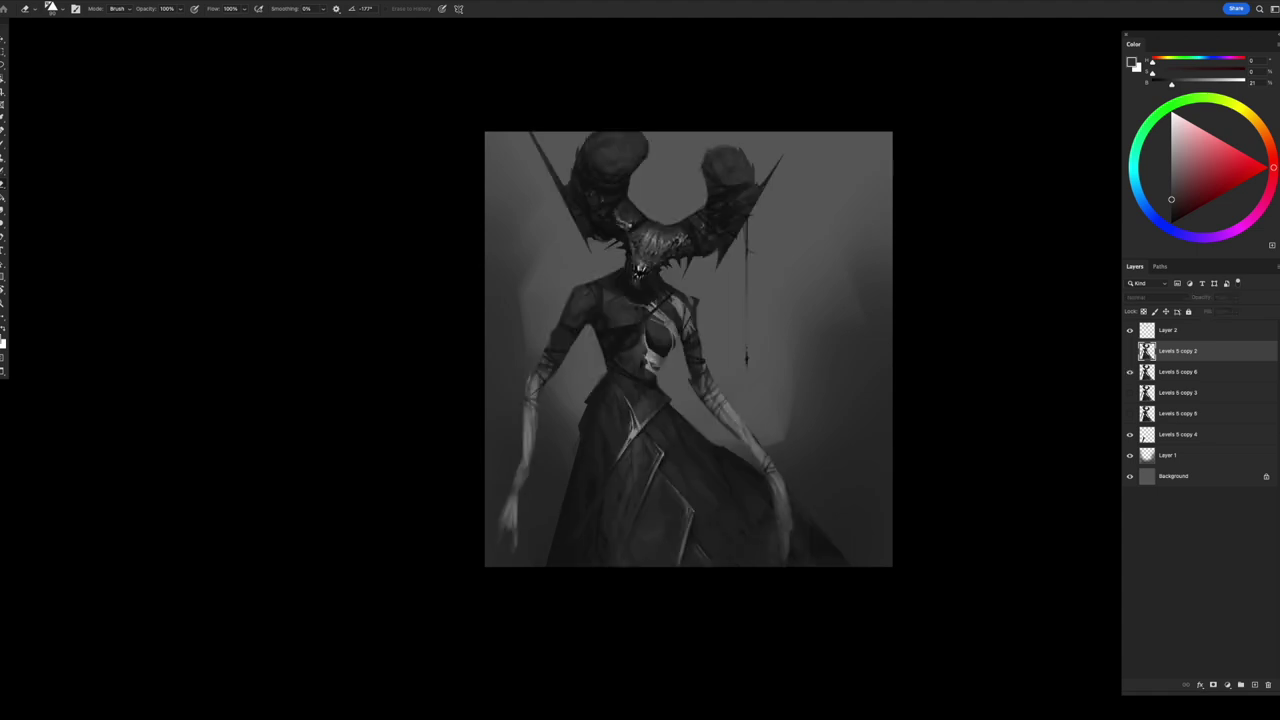
click(1130, 330)
key(ctrl+j)
click(1163, 333)
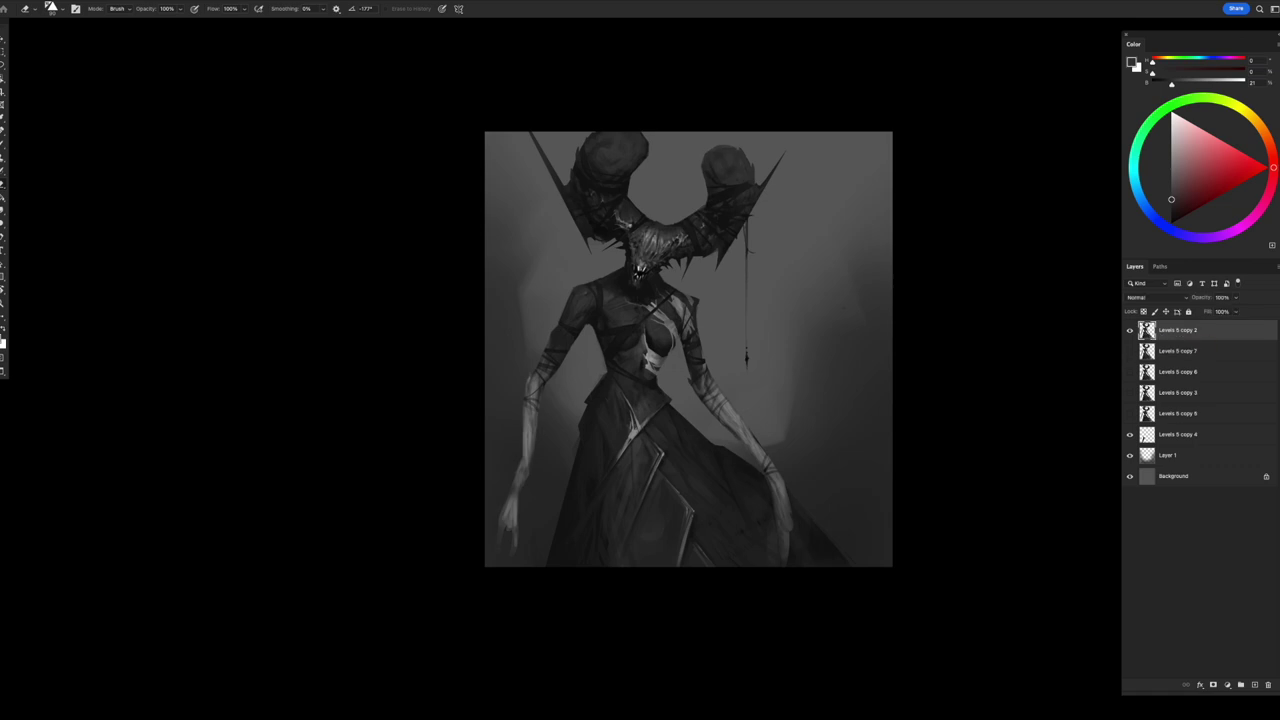
scroll(688, 348, down, 1)
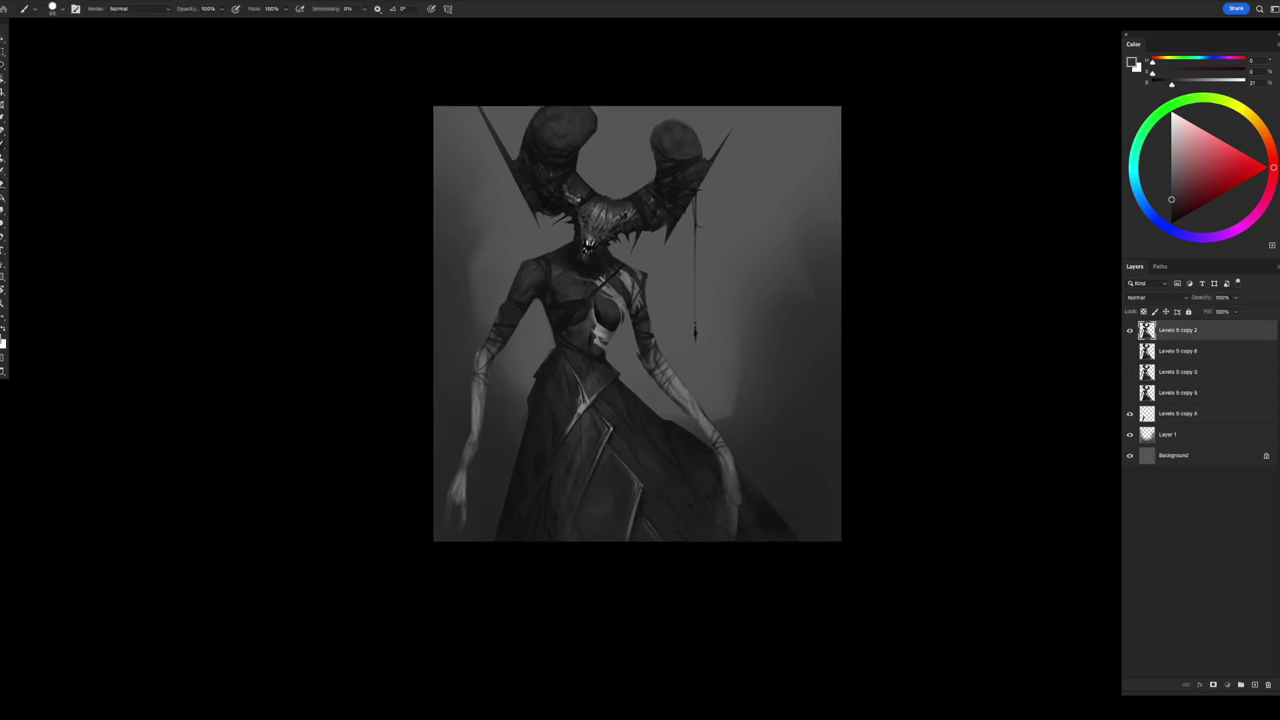
- Break up the light trim below the belt with a jagged freehand selection and greys sampled from the trim
key(ctrl+plus)
key(l)
key(ctrl+plus)
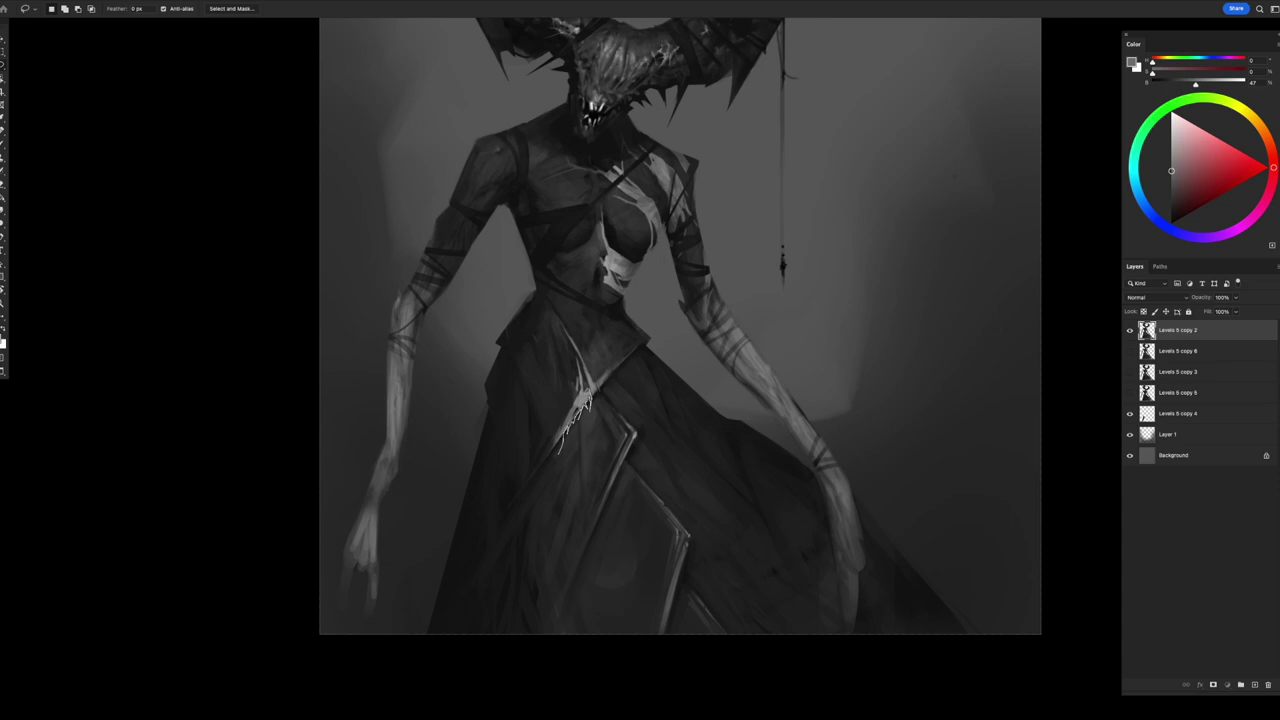
drag(558, 450, 558, 450)
key(b)
alt+click(578, 415)
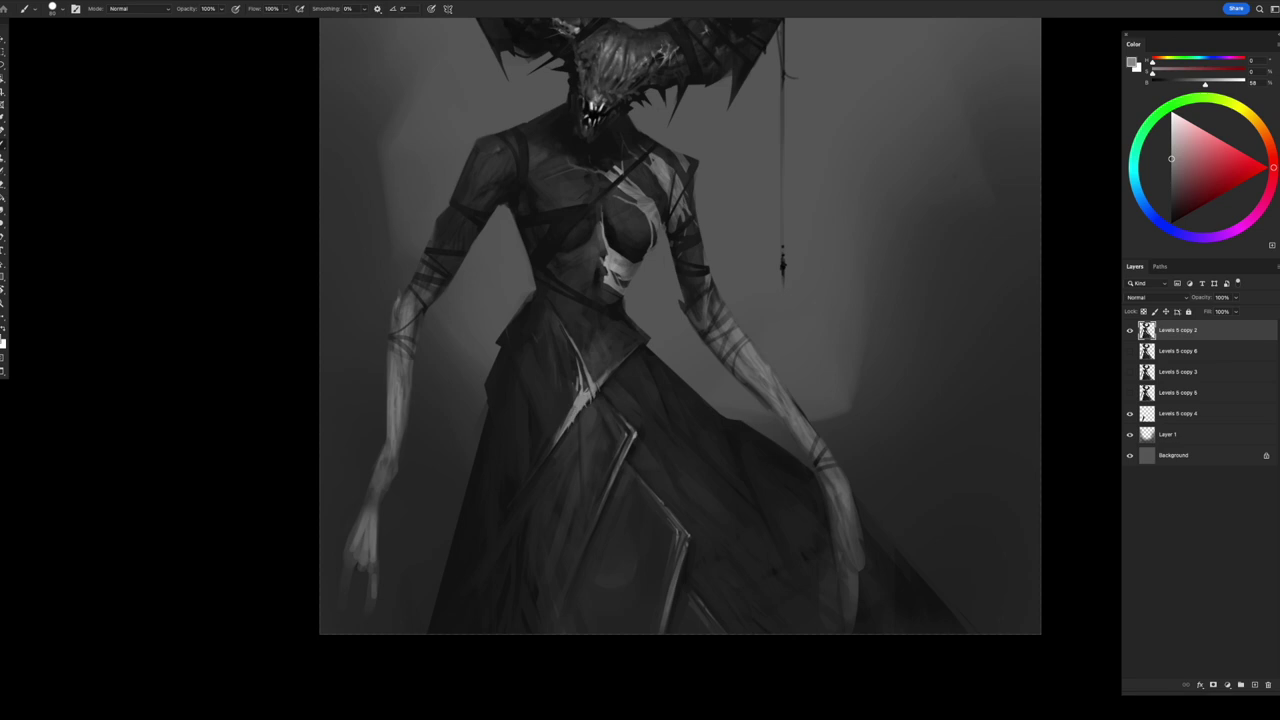
alt+click(558, 440)
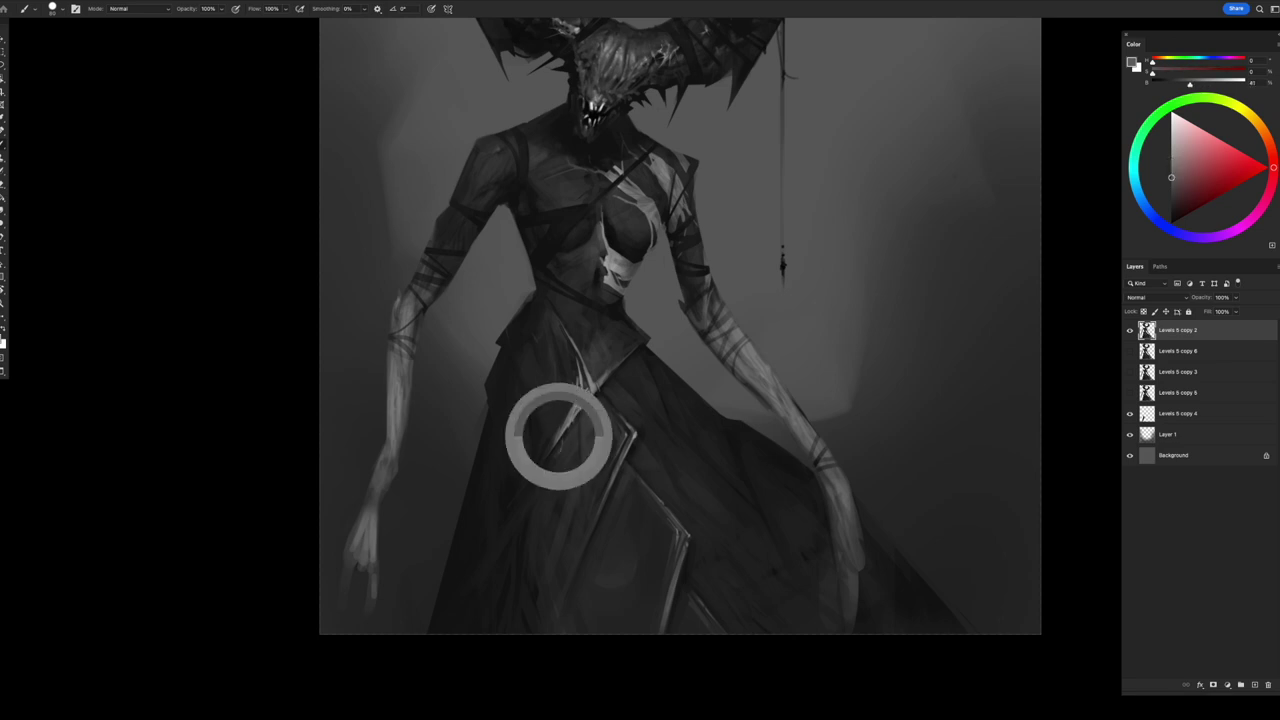
key(e)
alt+click(608, 377)
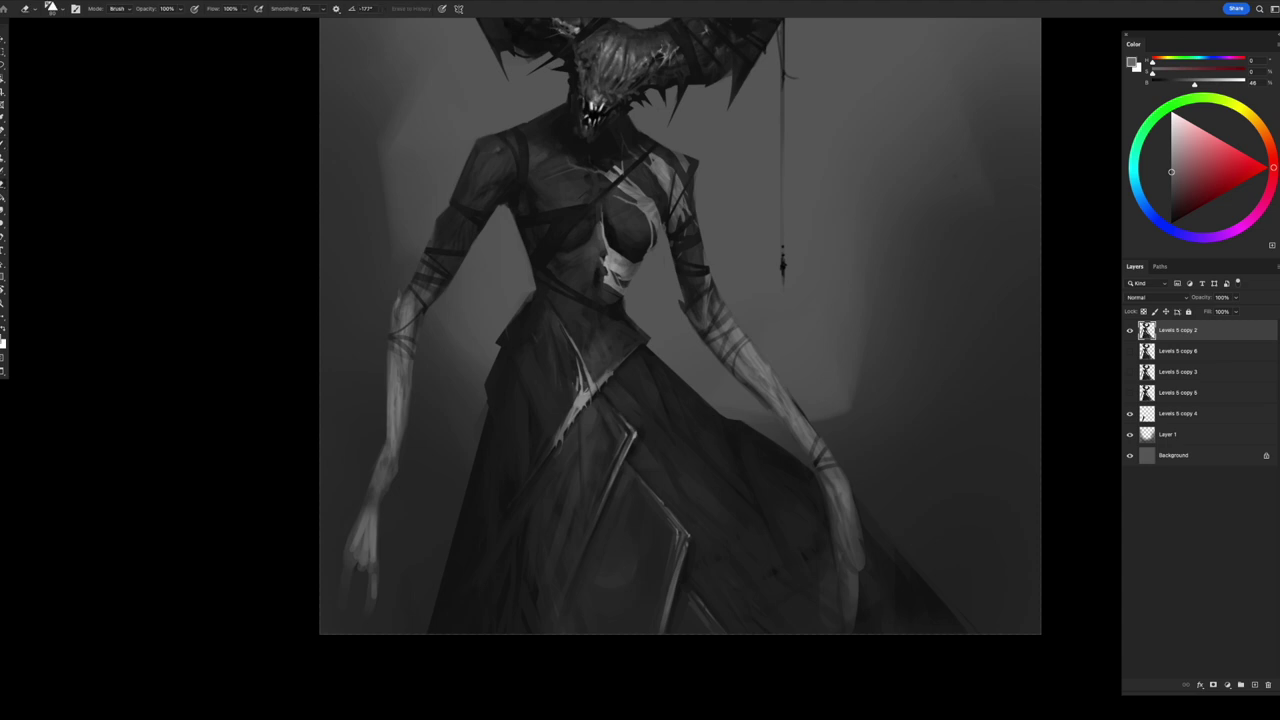
- Blend the lower end of the jagged belt trim into the skirt with dark greys sampled from the nearby folds
key(b)
alt+click(563, 457)
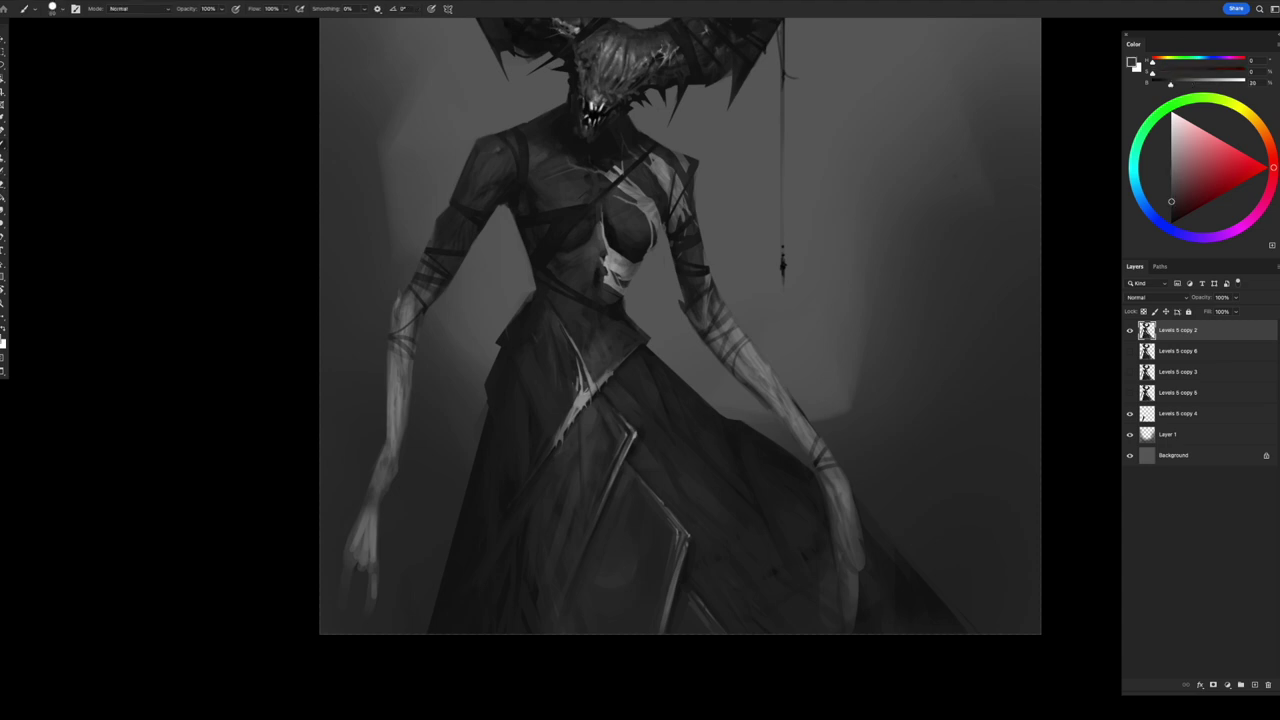
key(l)
key(b)
alt+click(546, 456)
drag(546, 456, 530, 472)
alt+click(530, 472)
key(l)
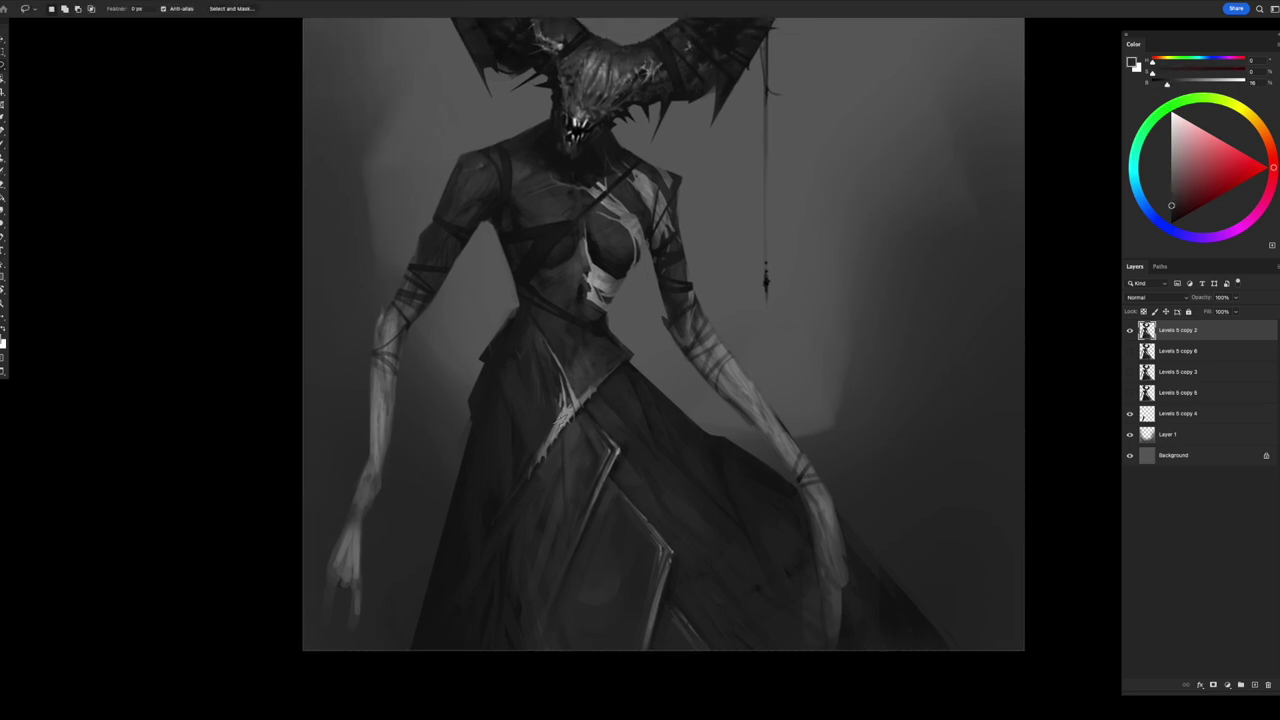
- Brighten the knot of the belt trim with small strokes of light grey sampled along it
key(b)
alt+click(557, 424)
alt+click(560, 418)
alt+click(564, 411)
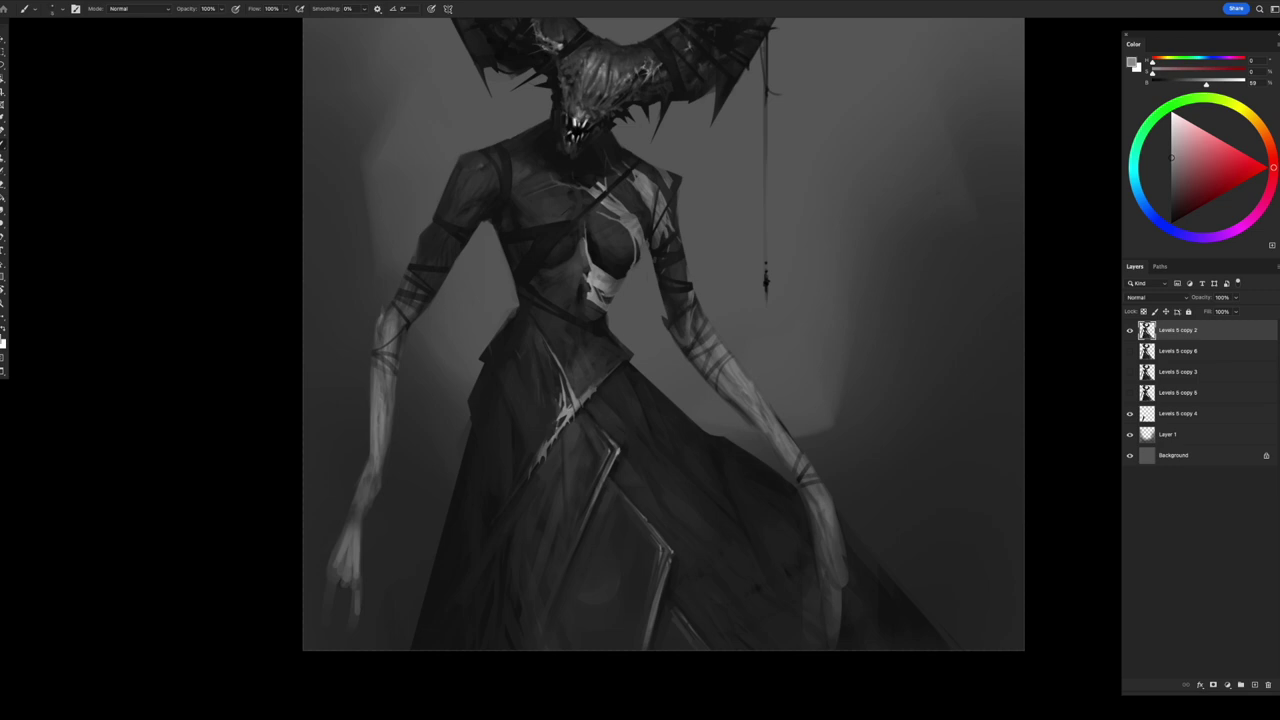
- Sharpen the upper corner of the skirt panel's border with a freehand selection and sampled light grey
key(l)
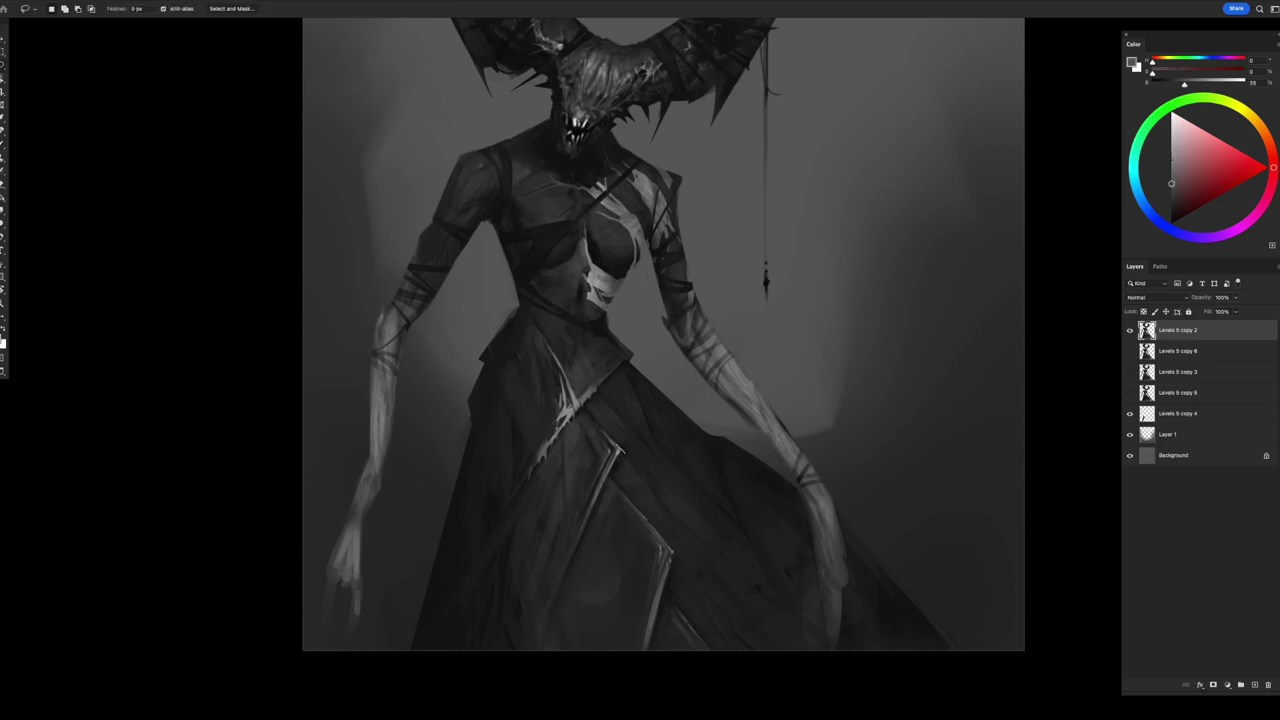
key(b)
alt+click(618, 453)
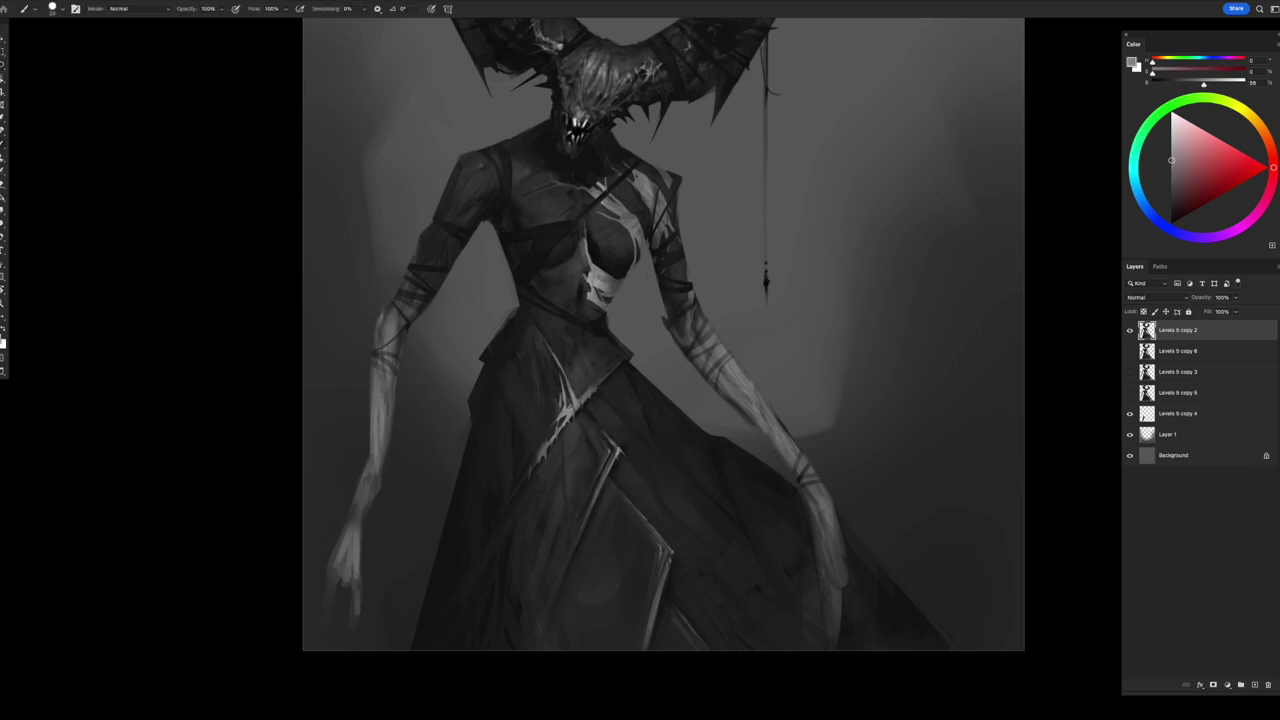
alt+click(616, 455)
- Sharpen the lower pointed corner of the skirt panel's border with a freehand selection and greys sampled from the border
scroll(662, 335, down, 3)
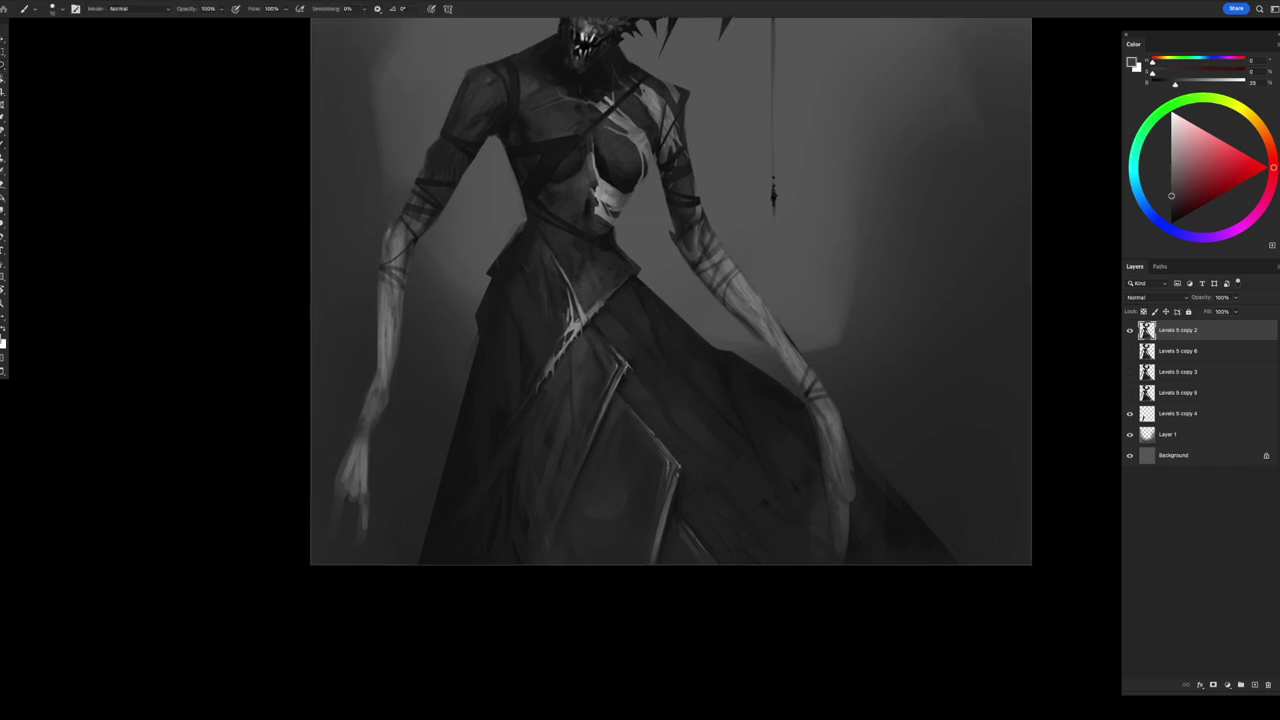
key(l)
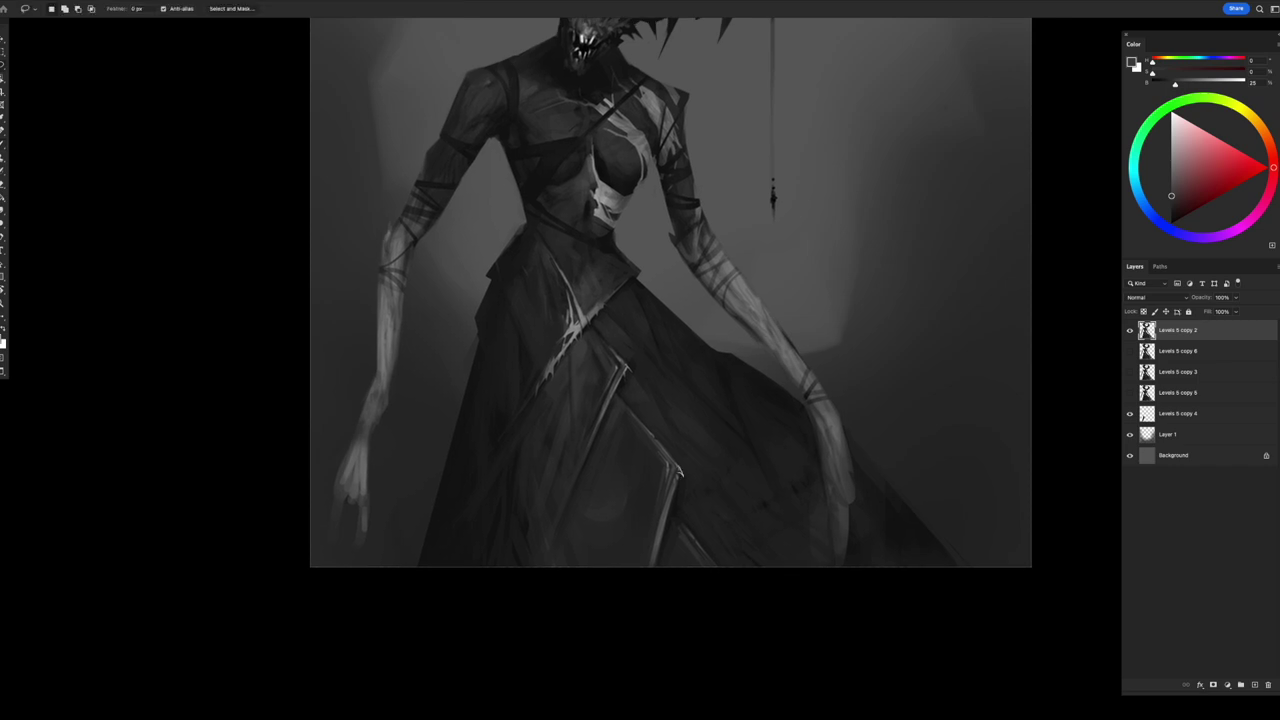
key(b)
alt+click(679, 469)
alt+click(672, 489)
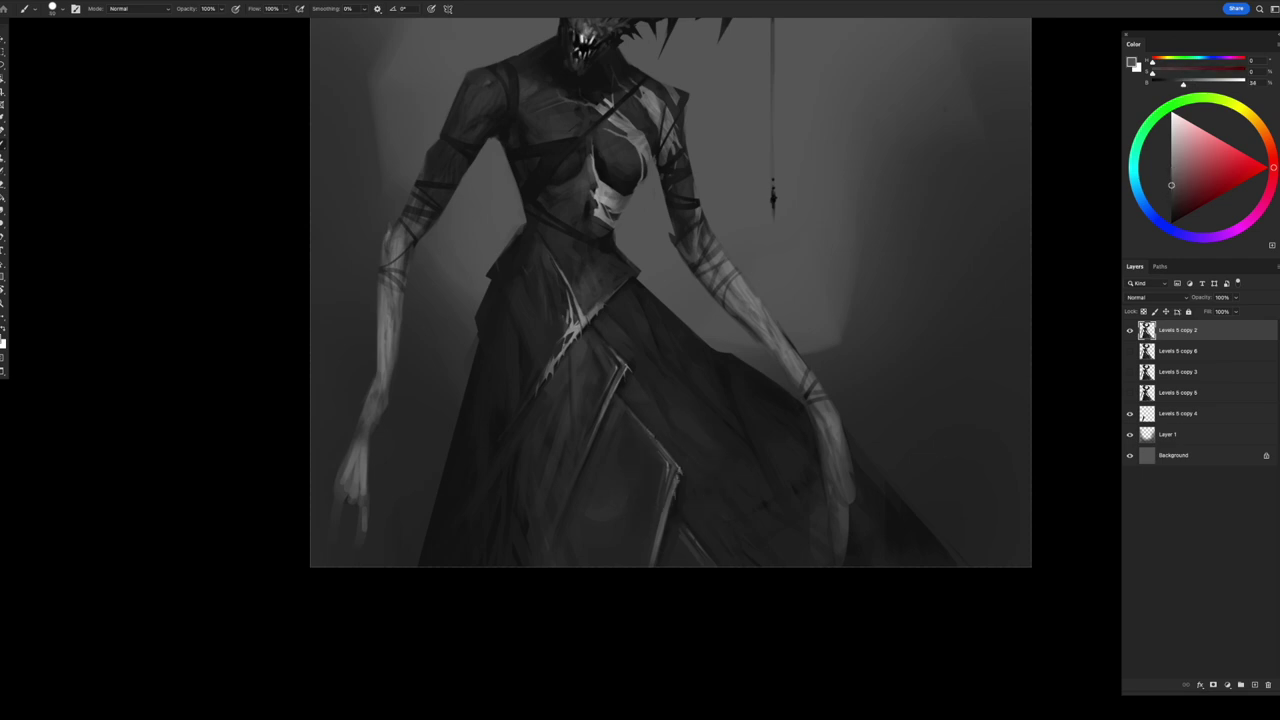
key(ctrl+minus)
key(ctrl+0)
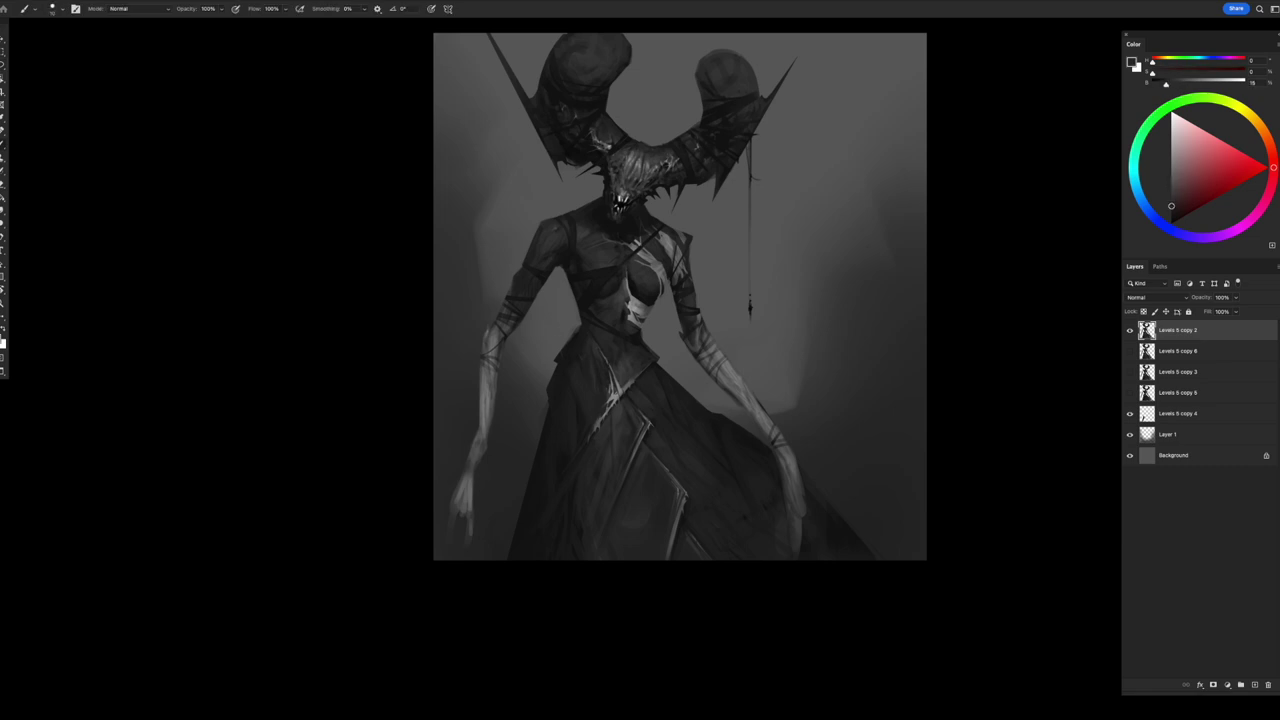
- Detail the overlapping waist flap's edge beside the belt knot with darker grey, a freehand selection and sampled mid grey
drag(1171, 206, 1171, 210)
key(ctrl+plus)
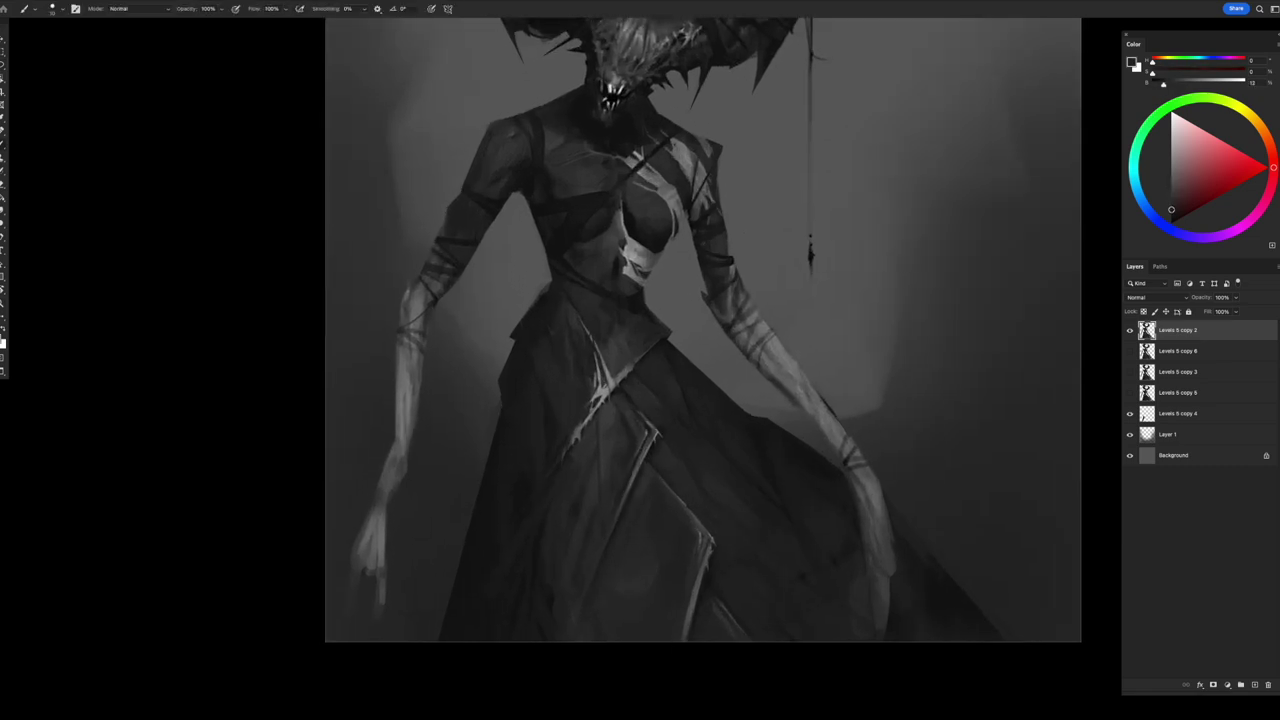
key(l)
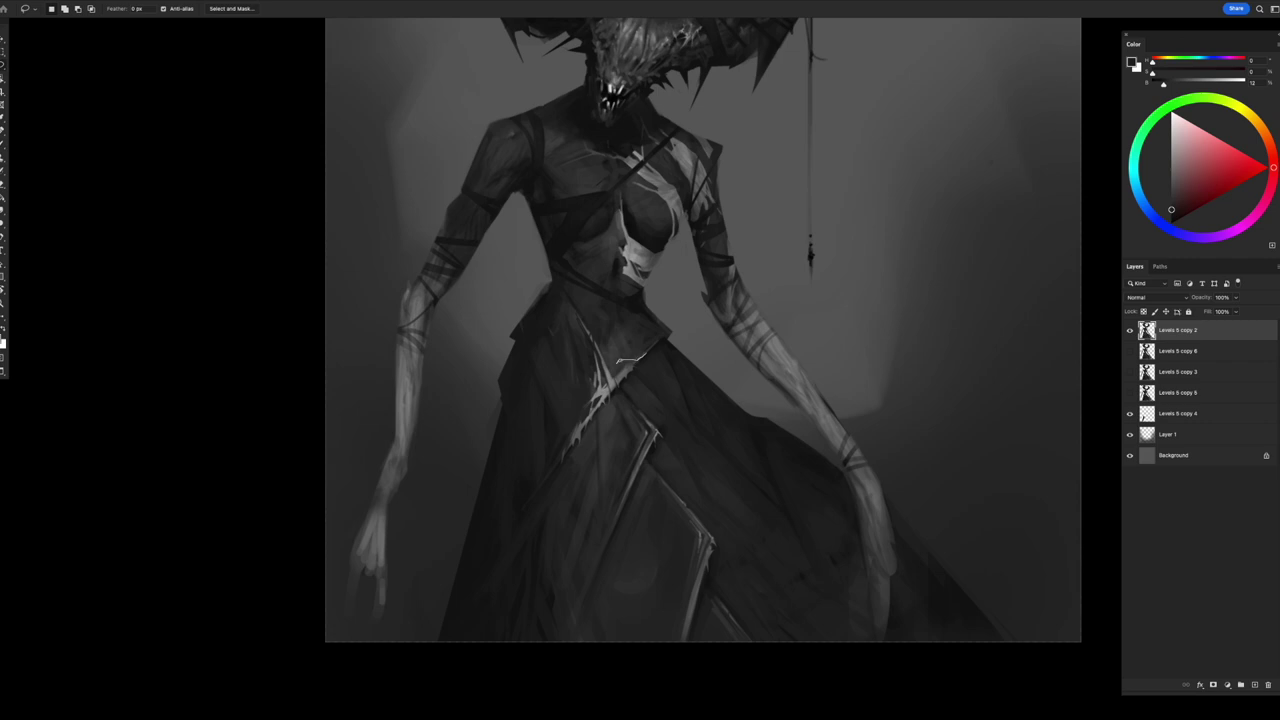
key(v)
key(b)
alt+click(629, 380)
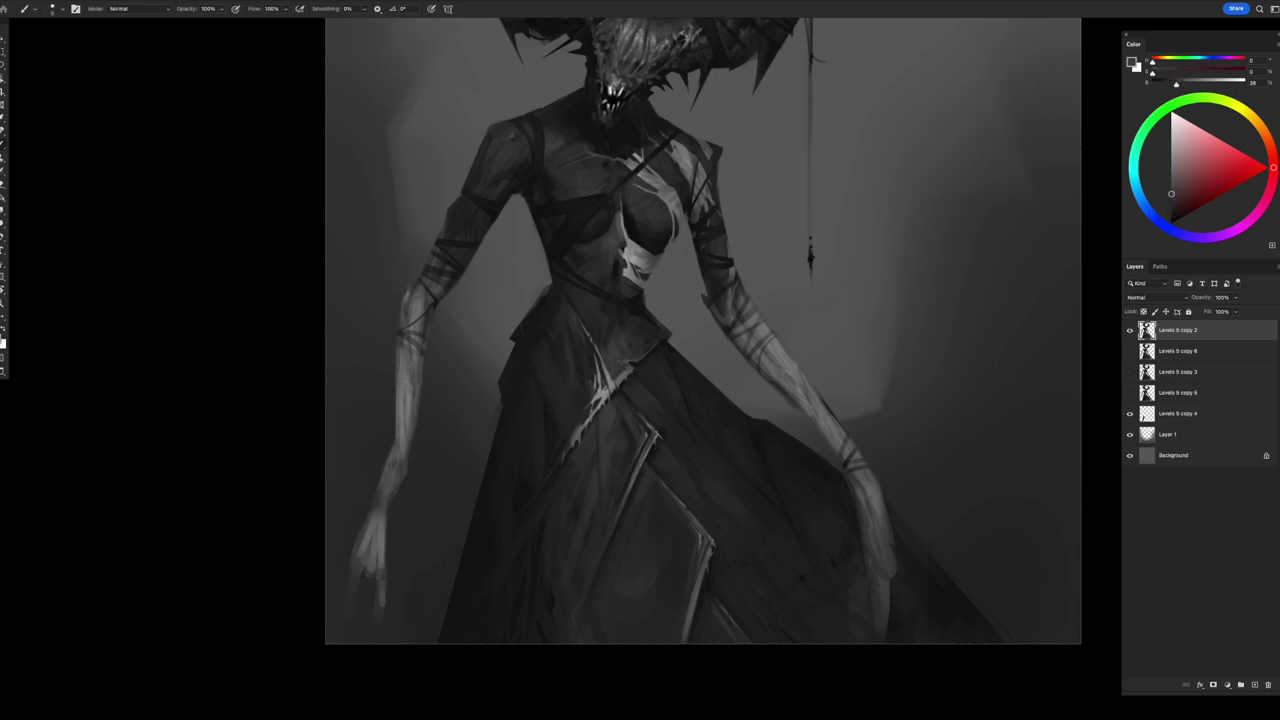
key(bracketright)
key(bracketleft)
key(bracketleft)
- Add fine bright highlights to the belt trim using light grey sampled from the skull's teeth area
key(z)
key(b)
alt+click(636, 211)
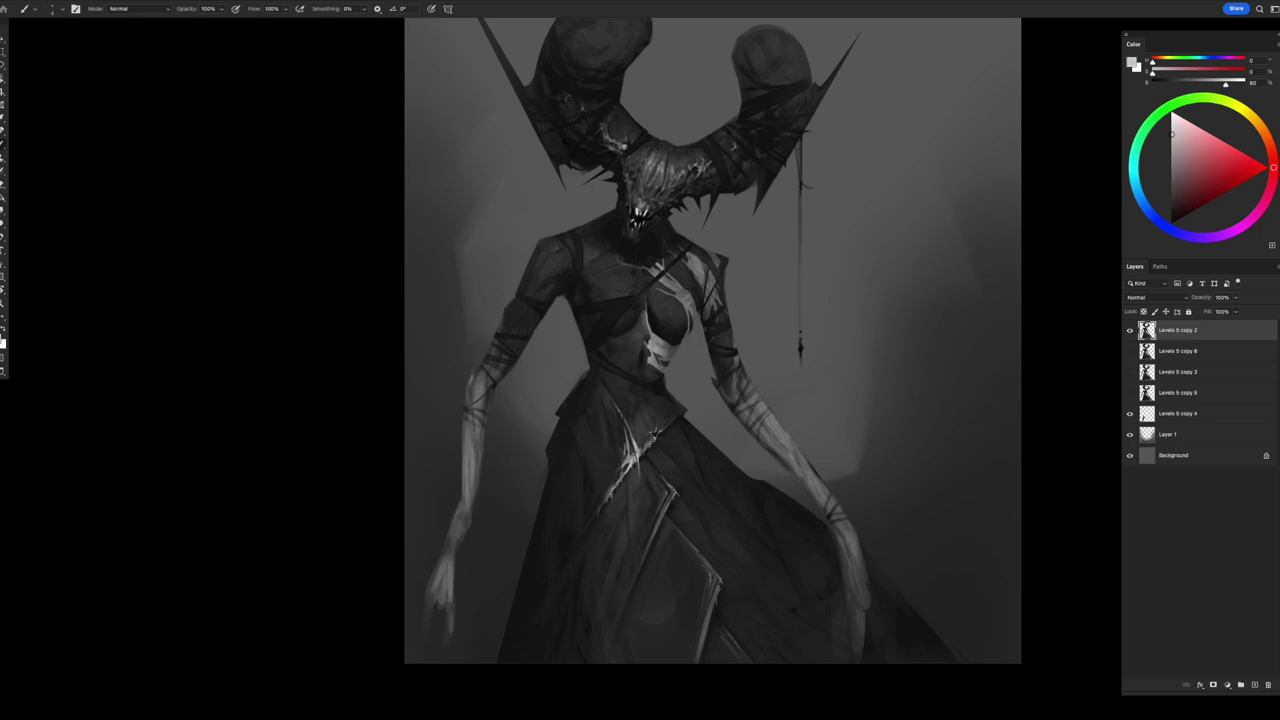
- Accent the belt trim with dark grey and refine the skirt panel's border corners with sampled light grey
click(1171, 209)
alt+click(676, 493)
scroll(712, 340, down, 3)
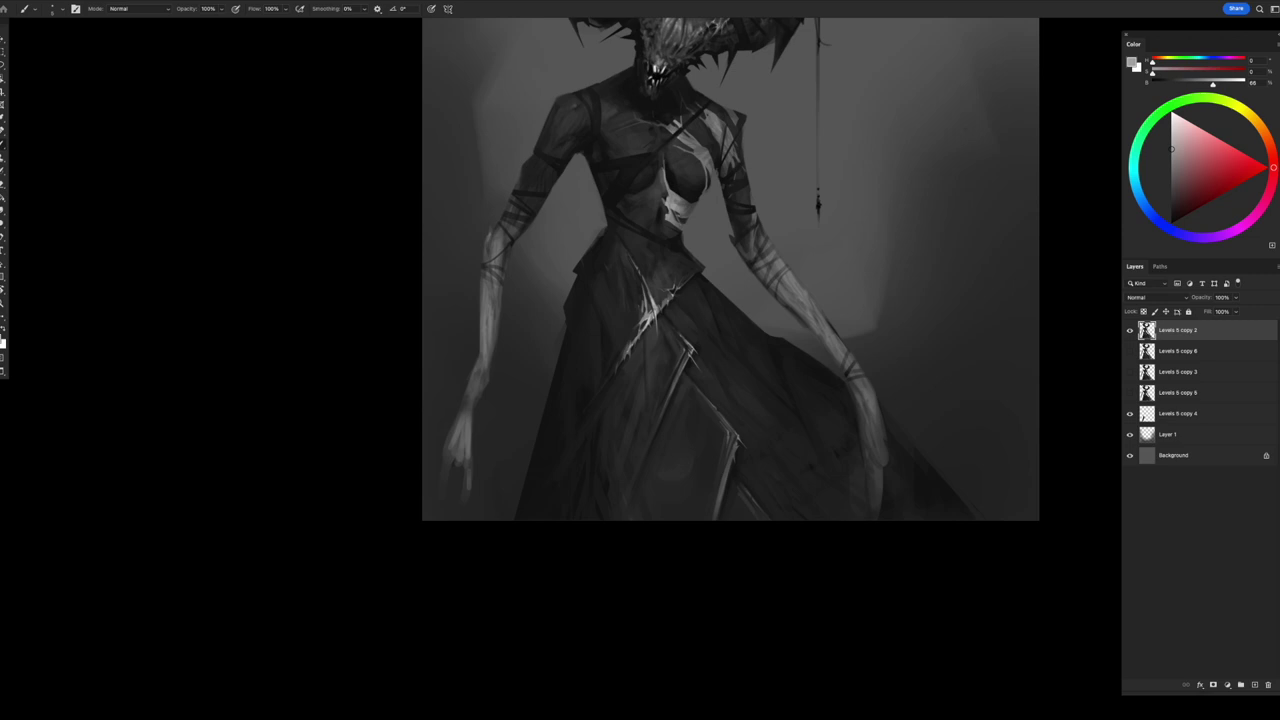
scroll(730, 276, up, 1)
- Paint dark, cloudy shapes behind the skirt's trailing edge with a textured brush on a new layer below the figure
key(ctrl+shift+alt+n)
right_click(672, 168)
click(736, 366)
key(z)
drag(502, 530, 420, 530)
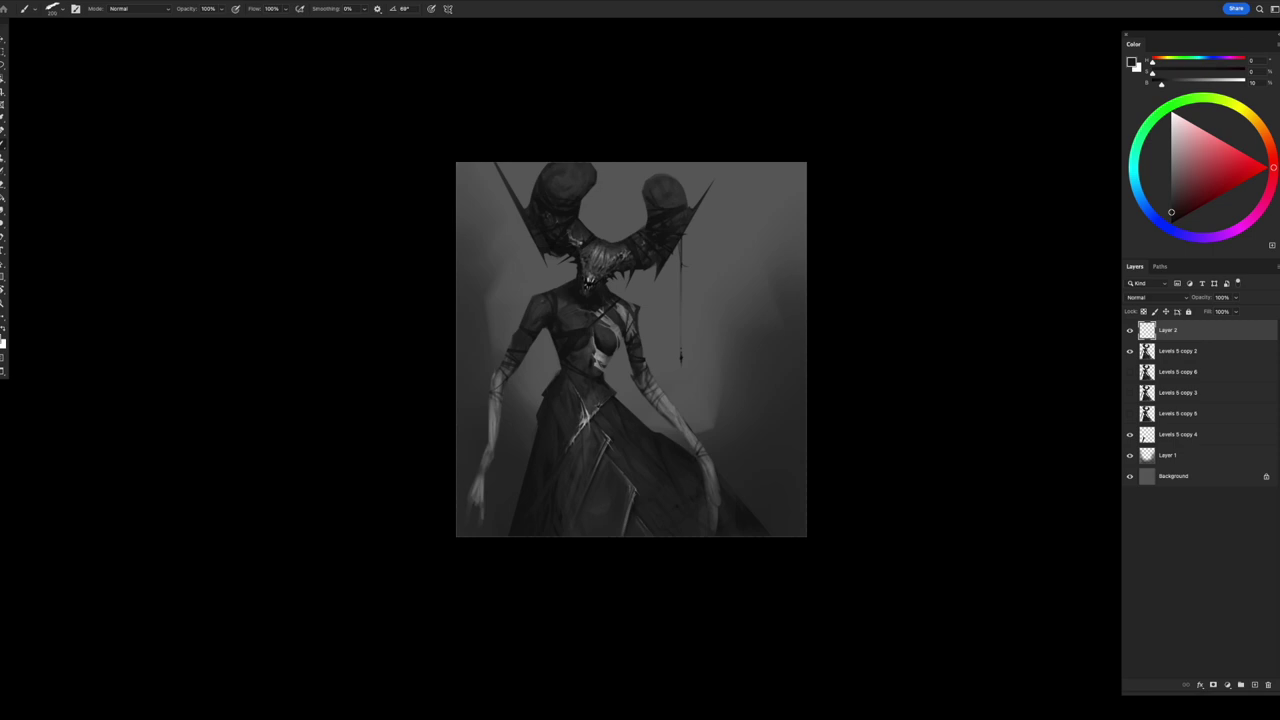
key(ctrl+bracketleft)
mouse_move(712, 455)
mouse_down()
mouse_move(786, 497)
mouse_move(769, 528)
mouse_move(801, 527)
mouse_move(795, 490)
mouse_up()
- Paint a dark wisp rising behind the forearm beside the skirt, and flip the canvas horizontally
key(e)
right_click(663, 443)
key(Escape)
key(b)
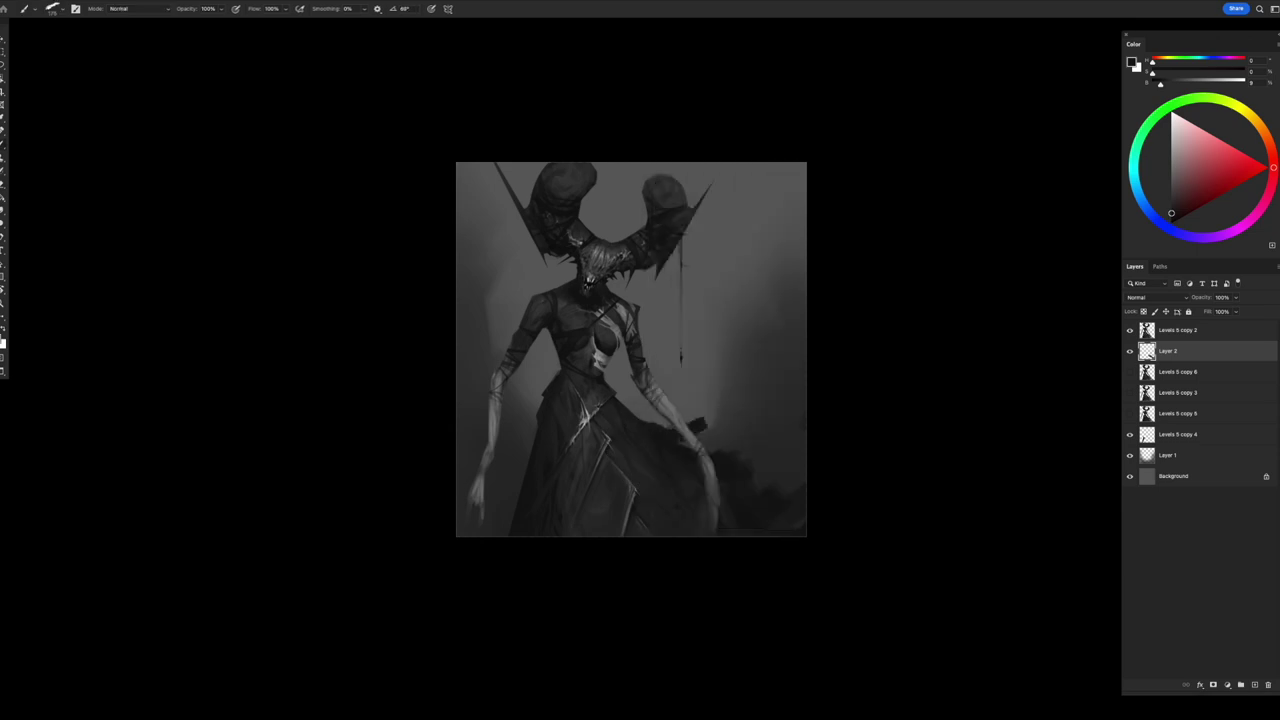
drag(718, 424, 756, 400)
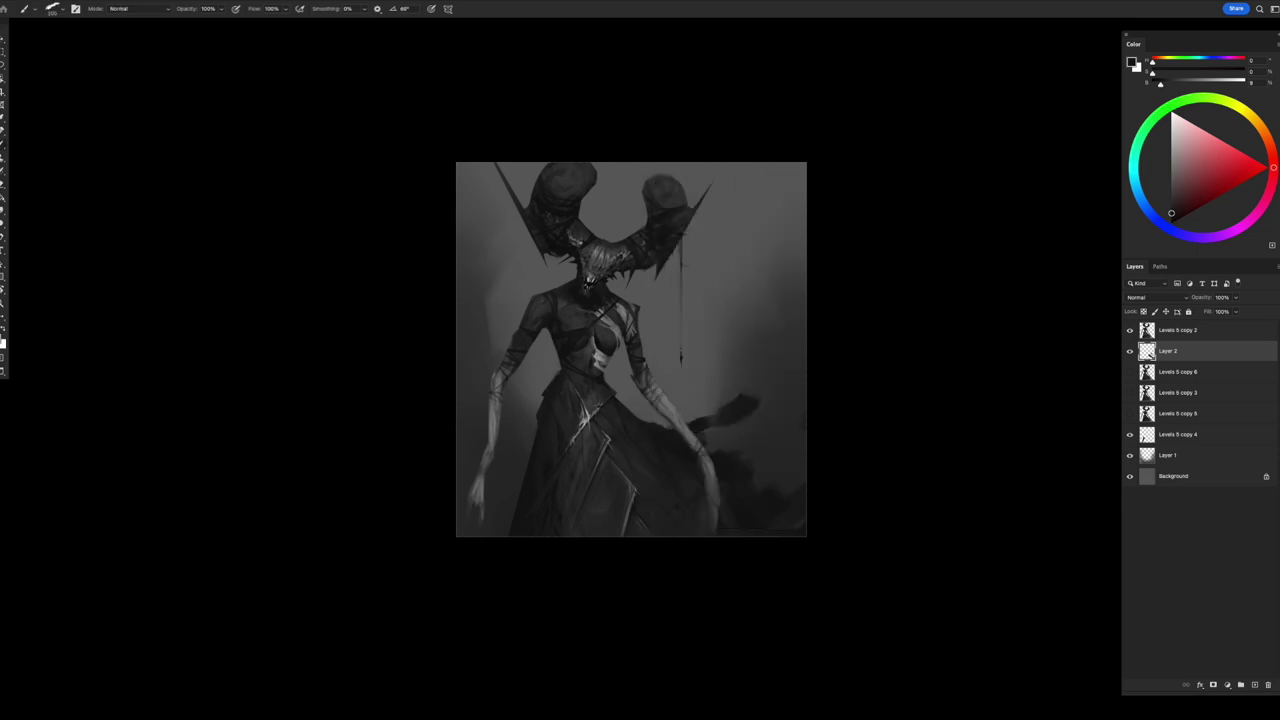
key(h)
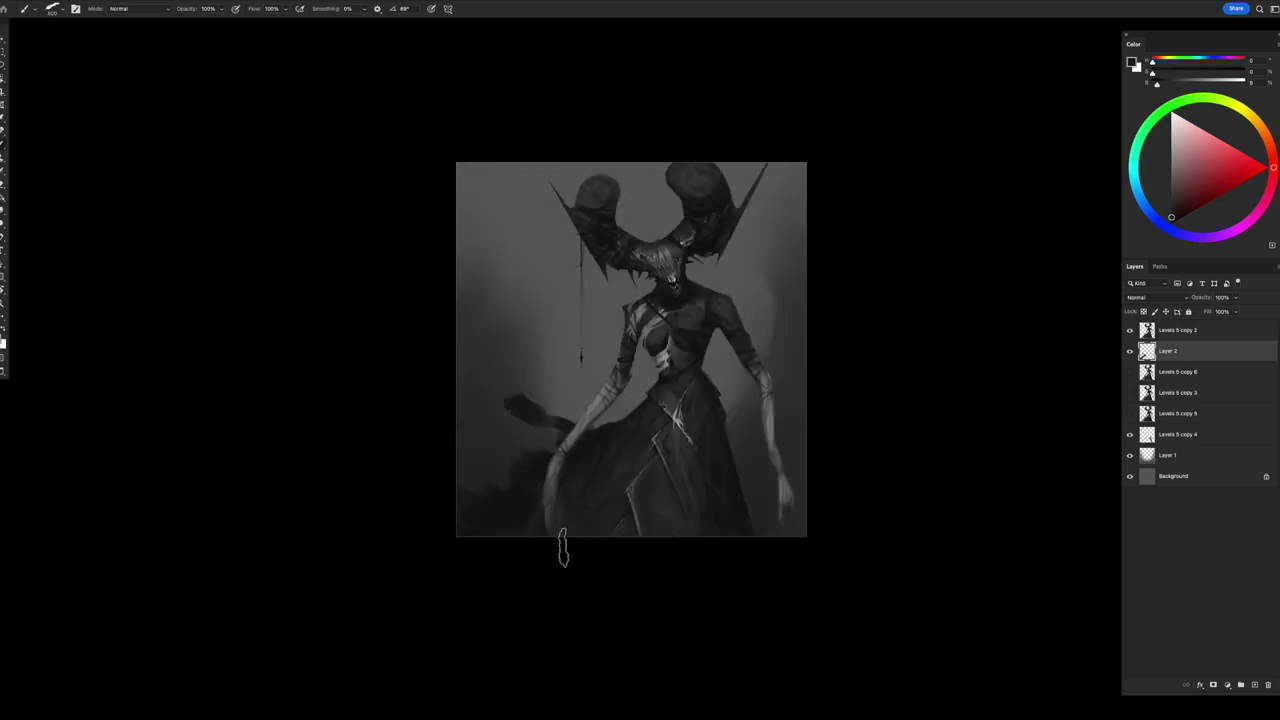
- Erase gaps into the dark wisp behind the forearm for a jagged, branching shape, and flip the canvas horizontally
alt+click(516, 519)
key(e)
drag(510, 400, 525, 418)
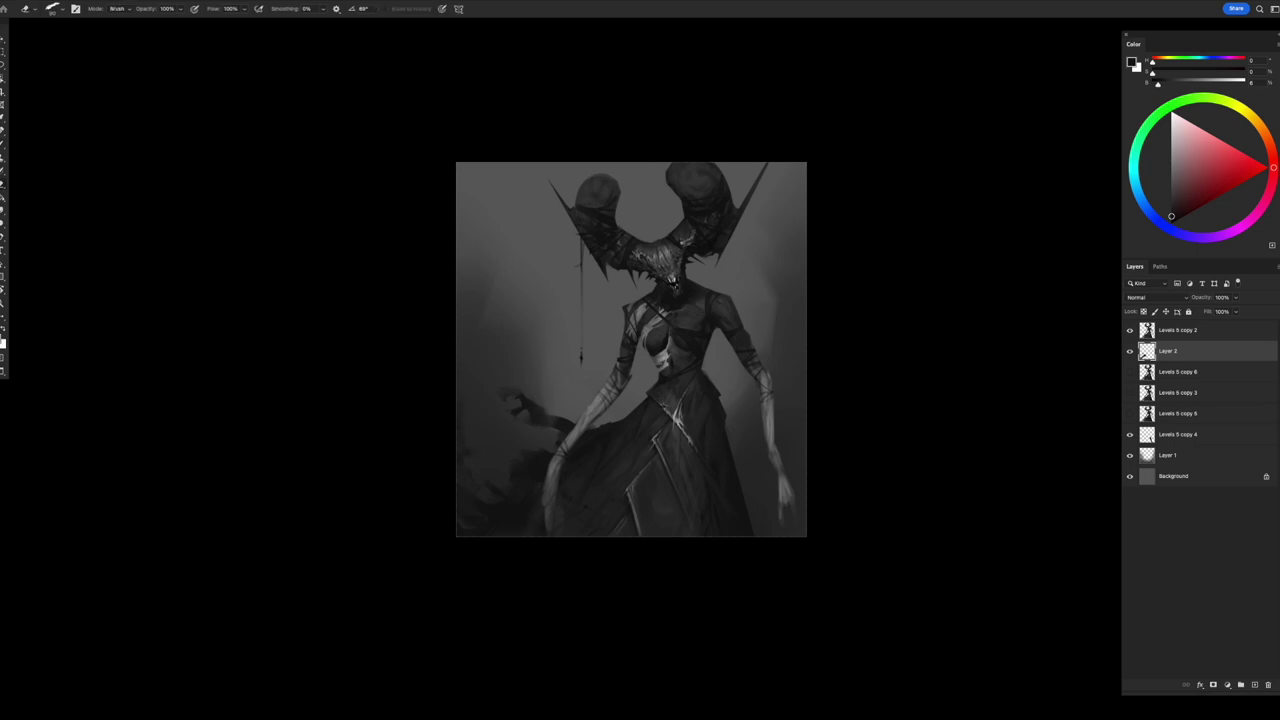
key(ctrl+shift+h)
key(b)
key(bracketleft)
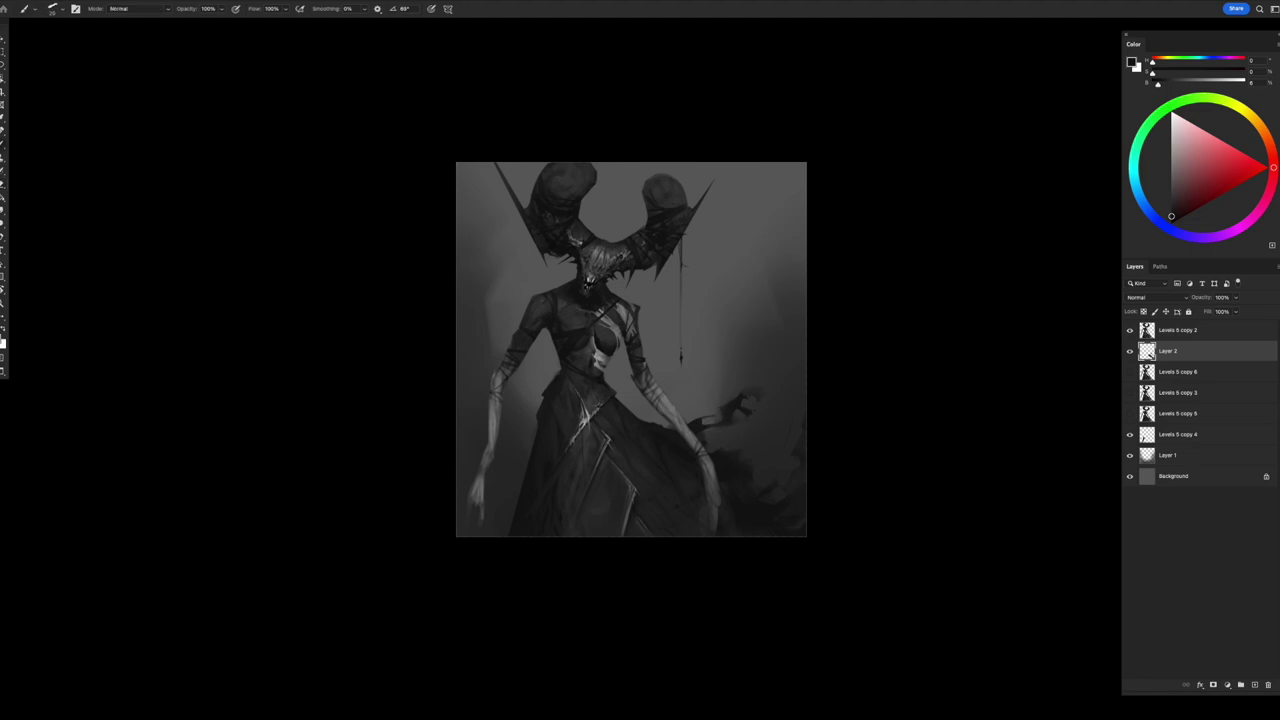
- Paint a second dark smoke shape behind the forearm, above the skirt's edge, and carve its outline with the textured eraser
key(bracketright)
drag(635, 418, 700, 382)
key(e)
drag(630, 415, 688, 378)
drag(638, 416, 714, 370)
key(b)
key(e)
key(b)
mouse_move(680, 420)
mouse_down()
mouse_move(710, 396)
mouse_move(710, 376)
mouse_up()
key(e)
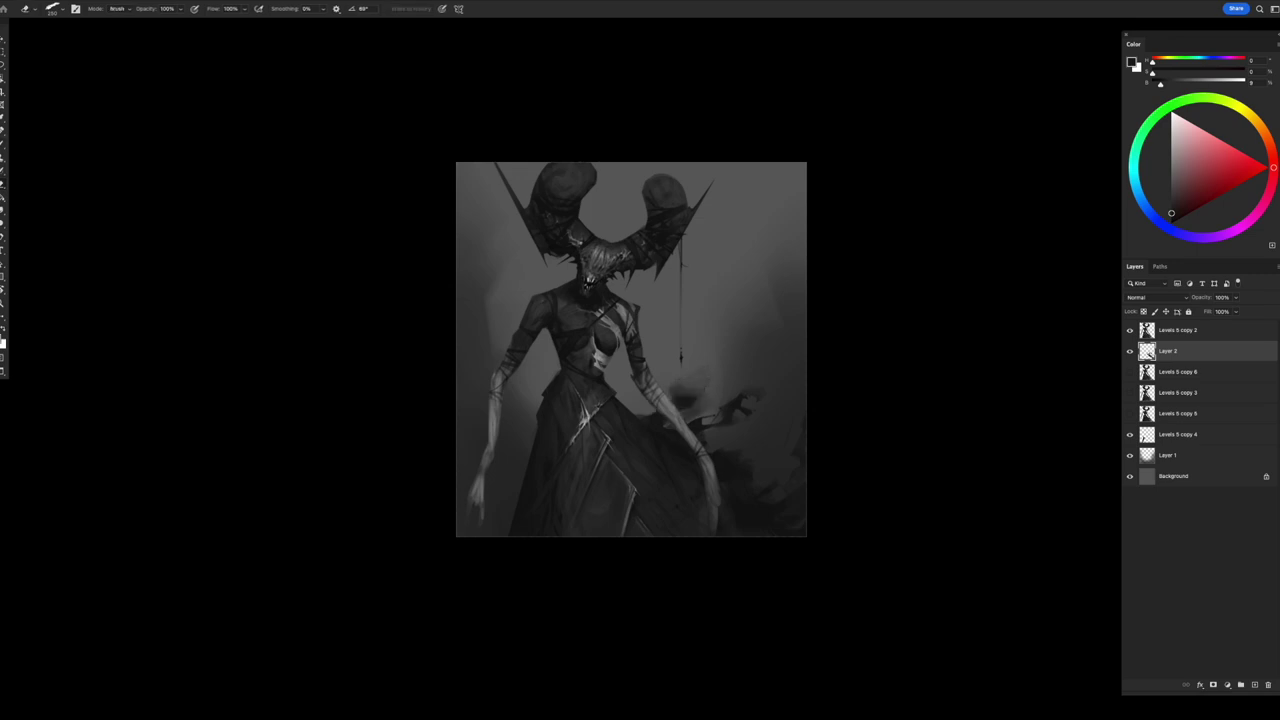
- Refine the new smoke shape beside the forearm by alternating dark brushwork and erasing along its edges
key(b)
drag(638, 420, 646, 405)
key(e)
key(b)
key(e)
key(b)
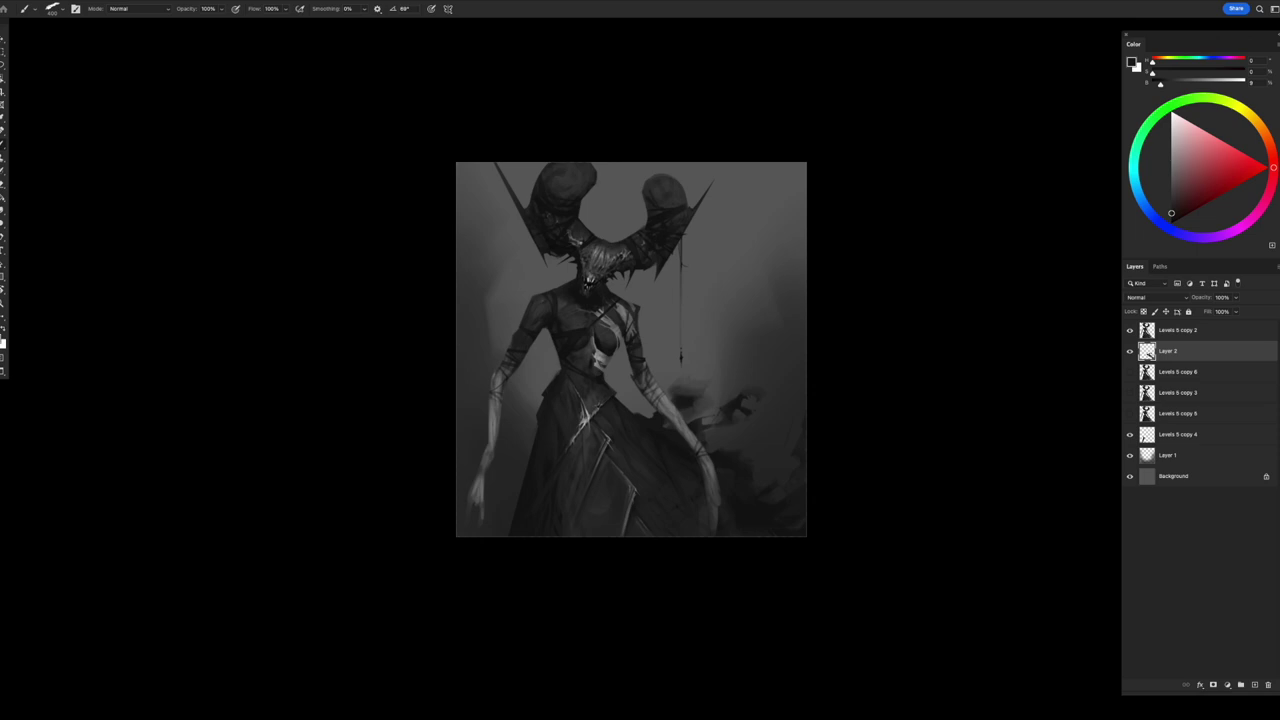
- Paint billowing dark smoke beyond the skirt's trailing edge and erase irregular gaps into it
mouse_move(742, 458)
mouse_down()
mouse_move(762, 444)
mouse_move(728, 446)
mouse_up()
key(e)
key(b)
key(e)
key(b)
key(e)
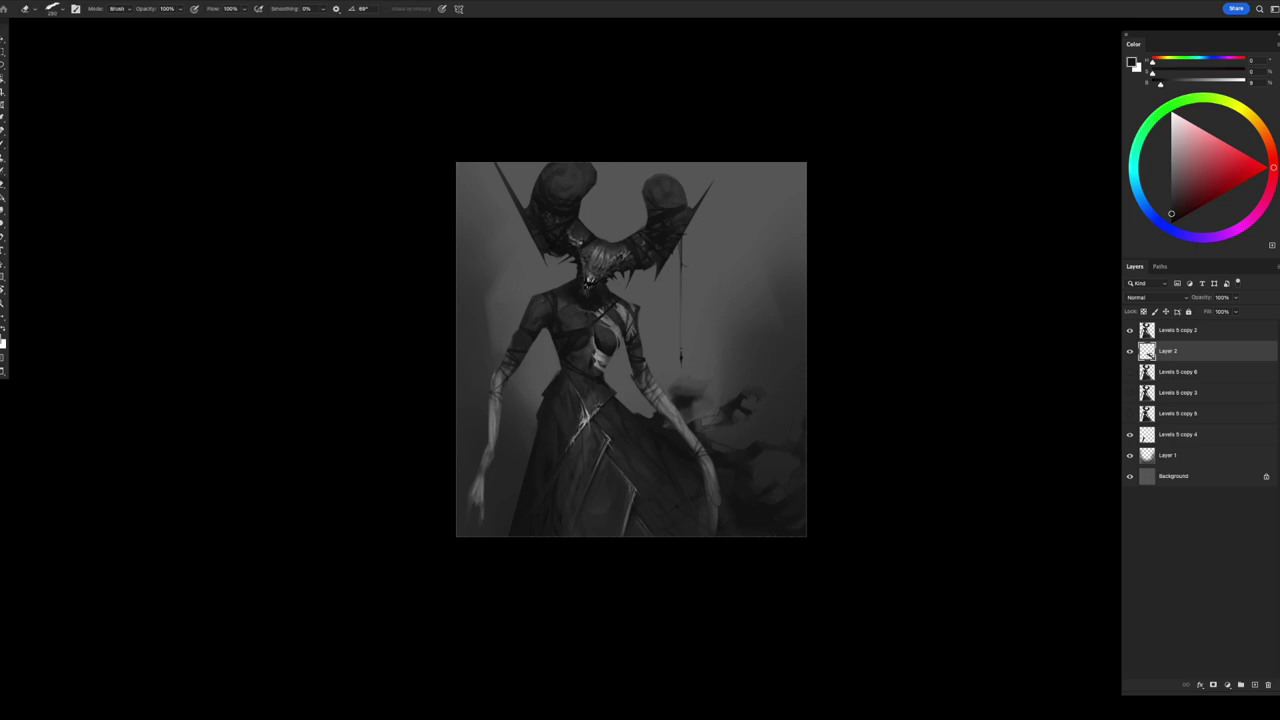
key(b)
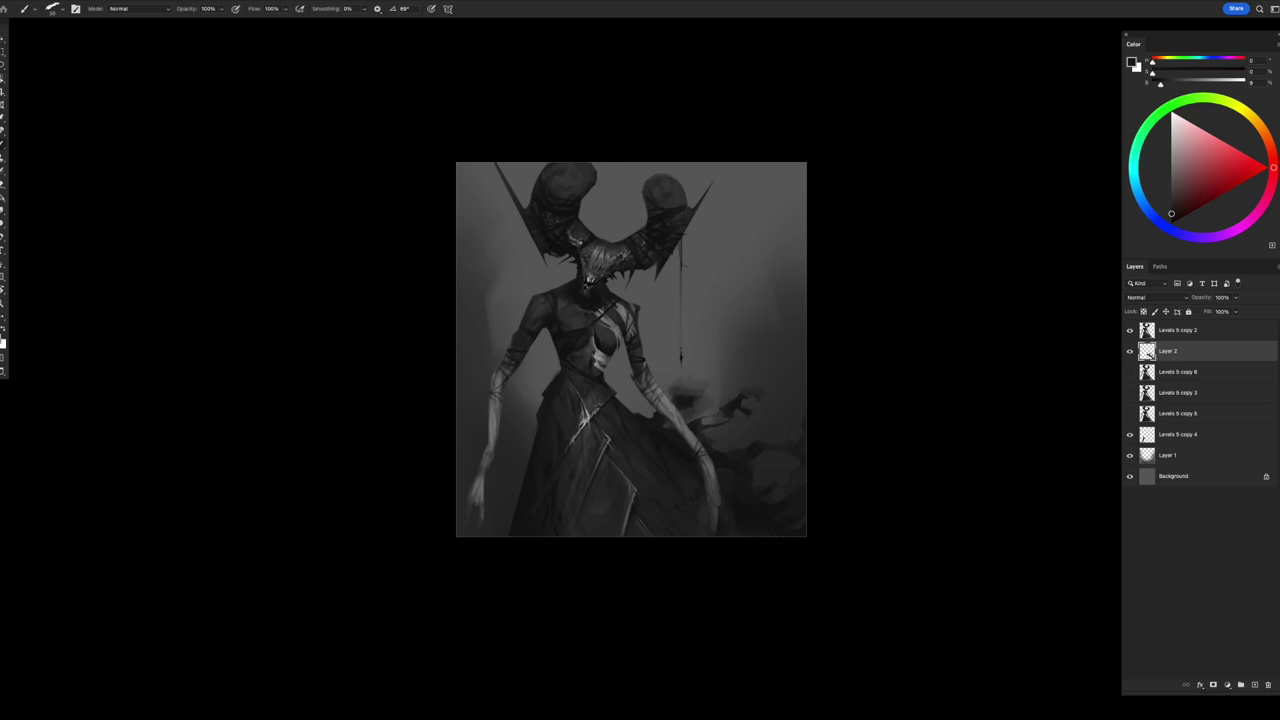
- Flip the canvas and refine the smoke trailing behind the forearm and skirt with brush and eraser
key(shift+h)
key(e)
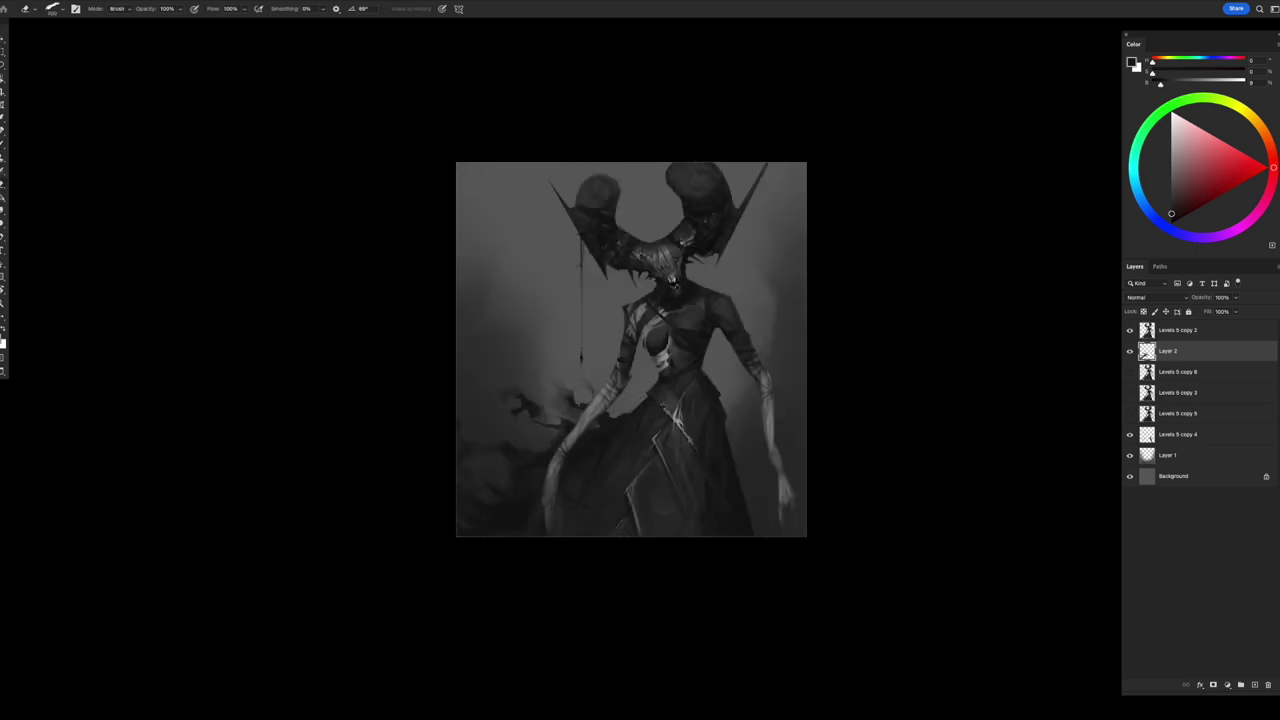
key(b)
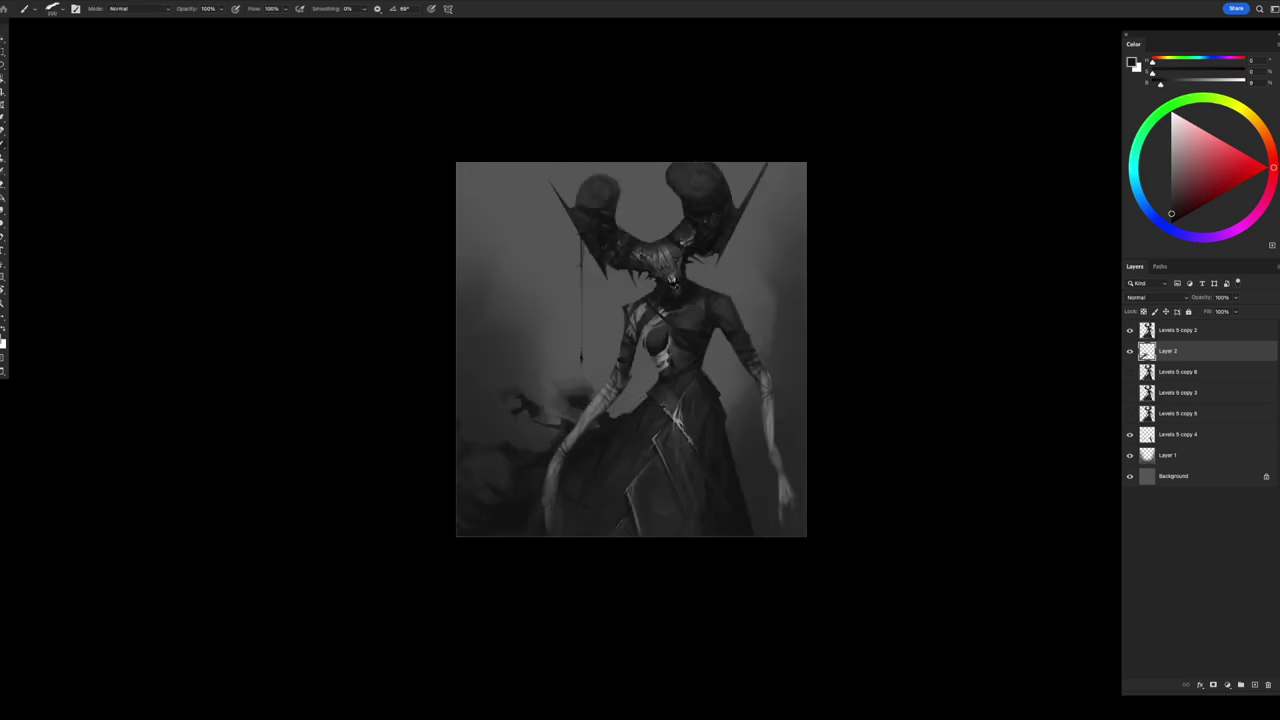
key(e)
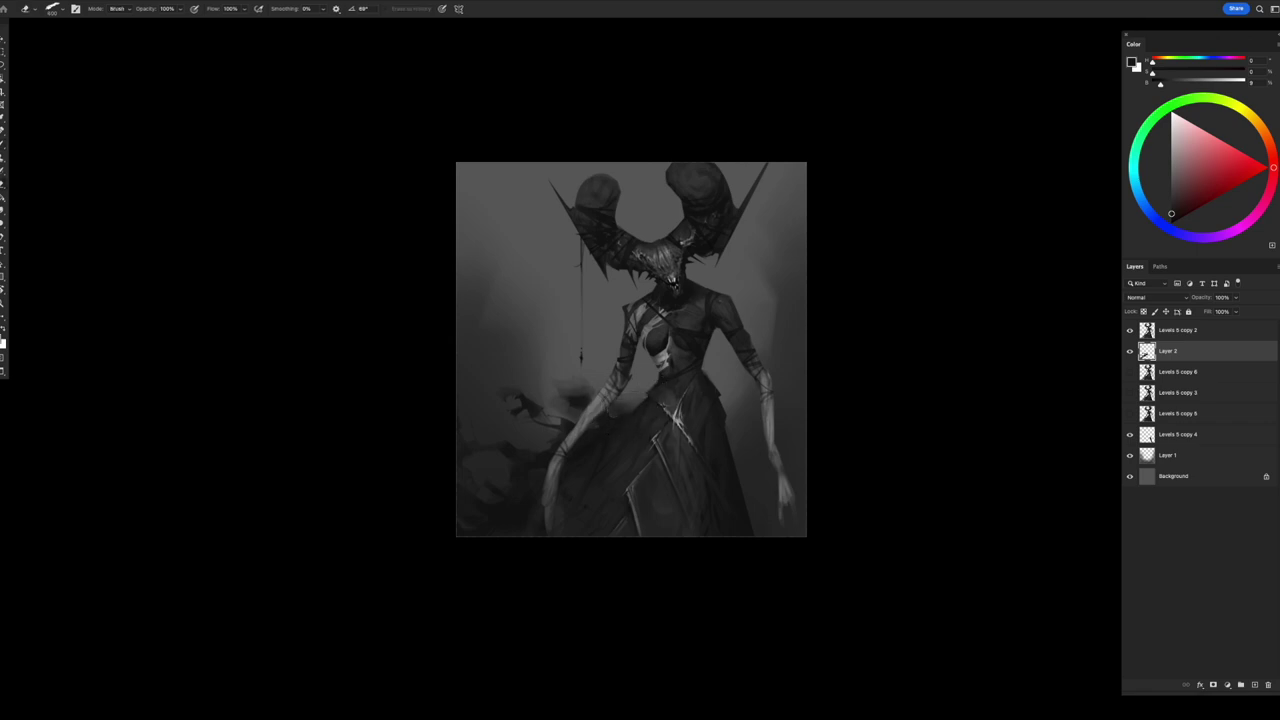
key(b)
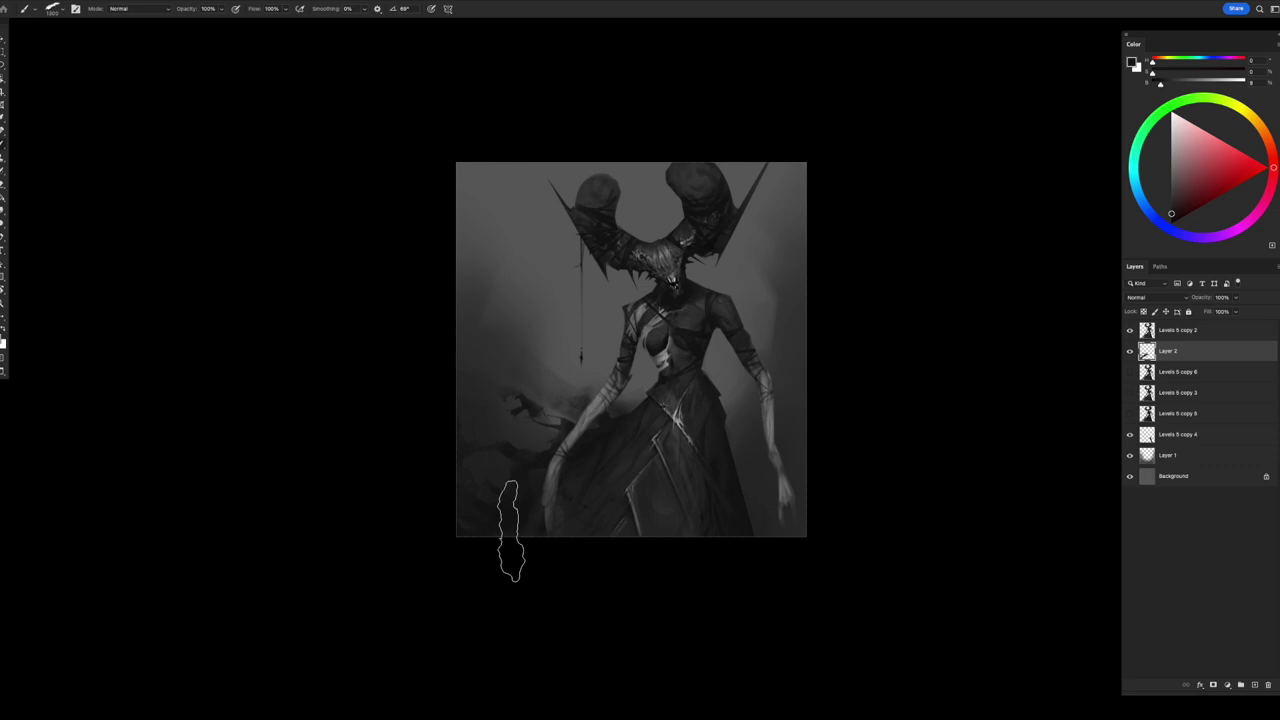
- Flip the canvas back and blend the smoke around the forearm using grey sampled near the skirt
key(ctrl+shift+h)
click(655, 425)
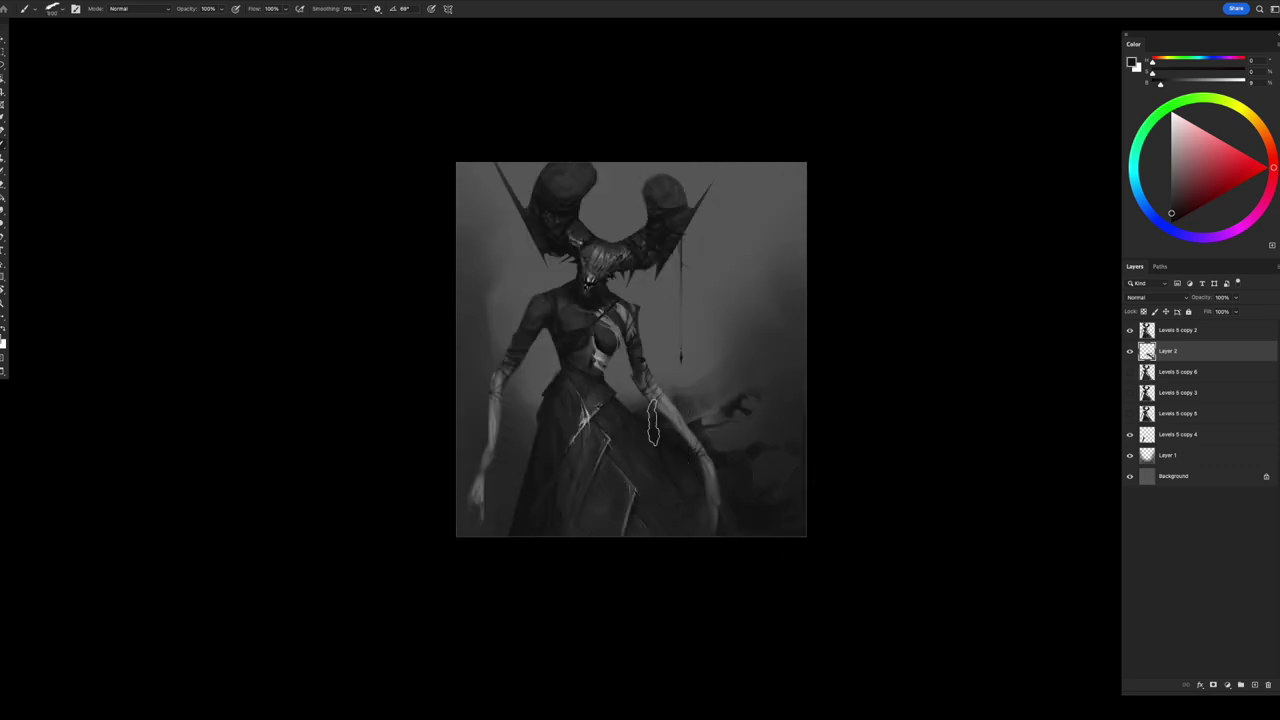
key(e)
click(646, 429)
key(b)
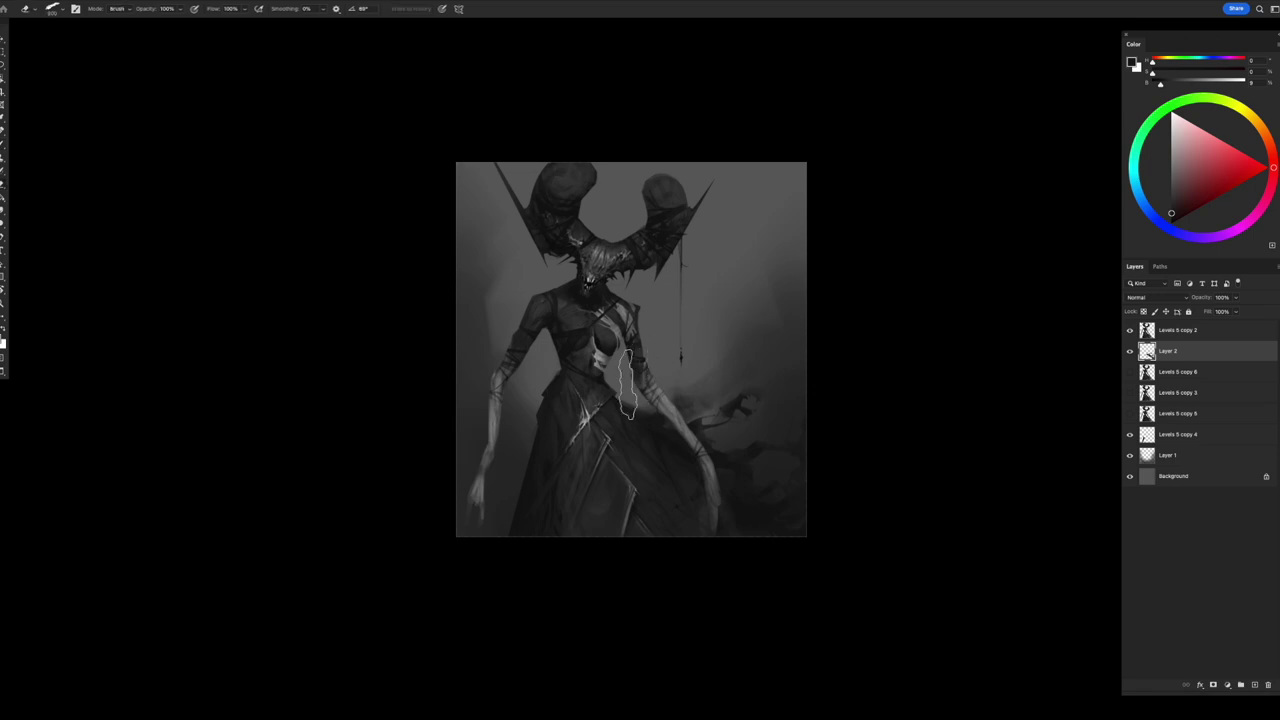
alt+click(639, 416)
drag(638, 380, 666, 407)
mouse_move(570, 194)
mouse_down()
mouse_move(552, 230)
mouse_move(561, 203)
mouse_move(505, 201)
mouse_up()
alt+click(560, 210)
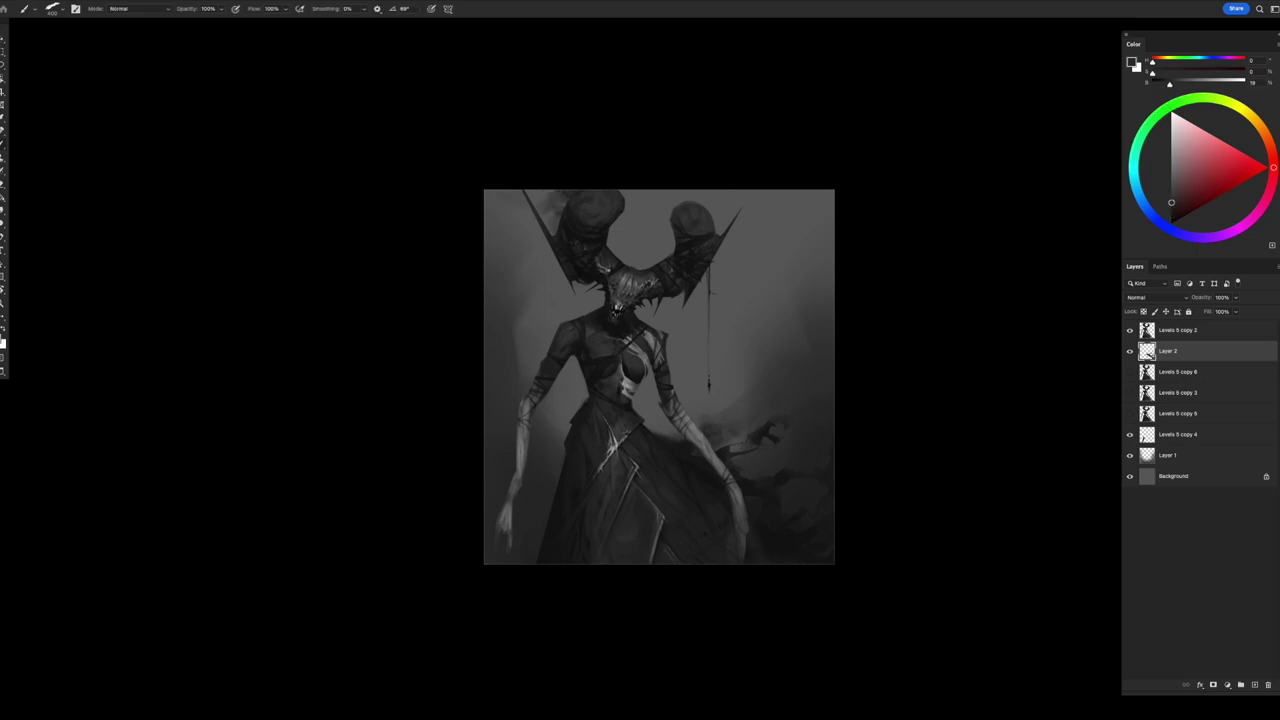
key(l)
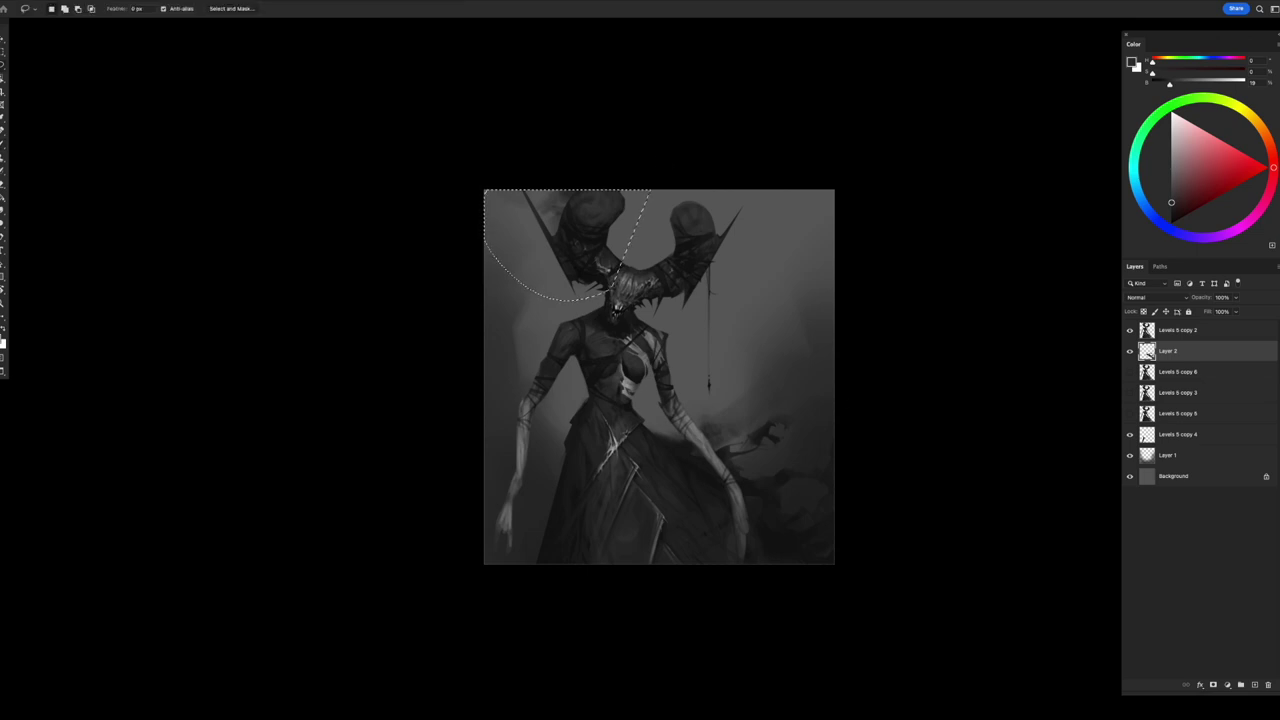
key(Tab)
key(Tab)
key(b)
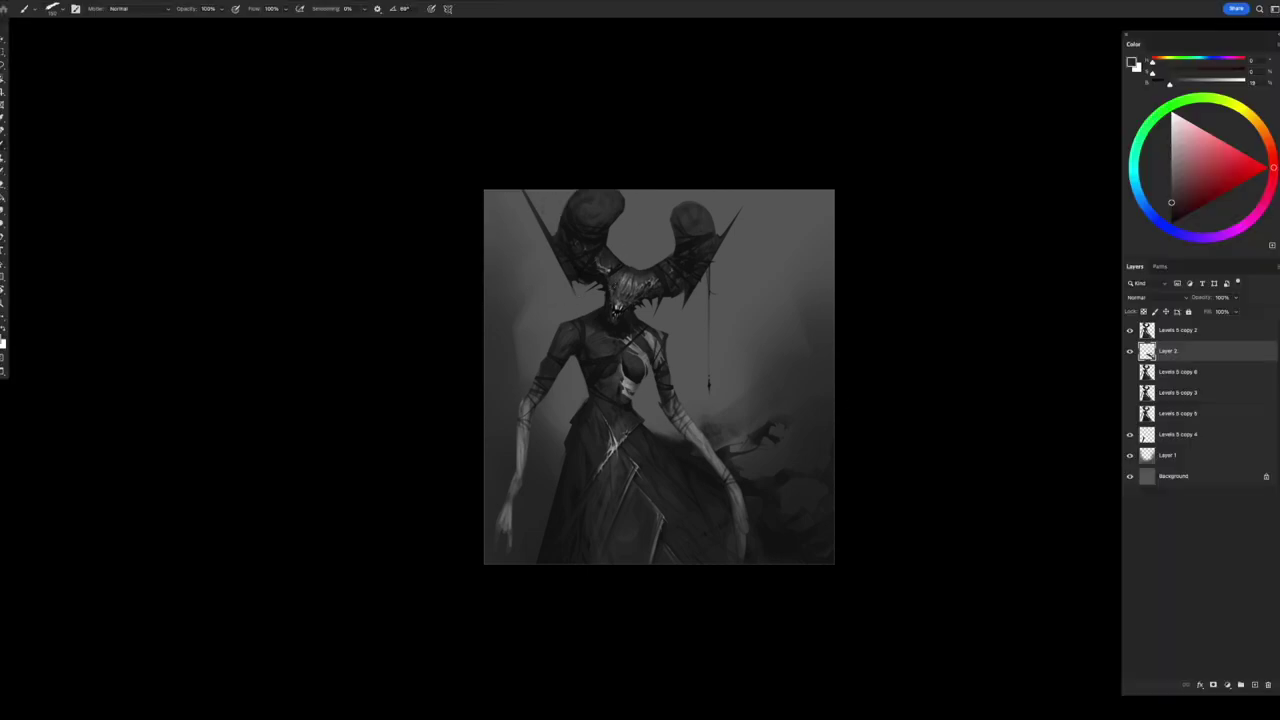
- Soften and darken the smoke behind the forearm and skirt using sampled dark grey and the eraser
key(alt)
key(e)
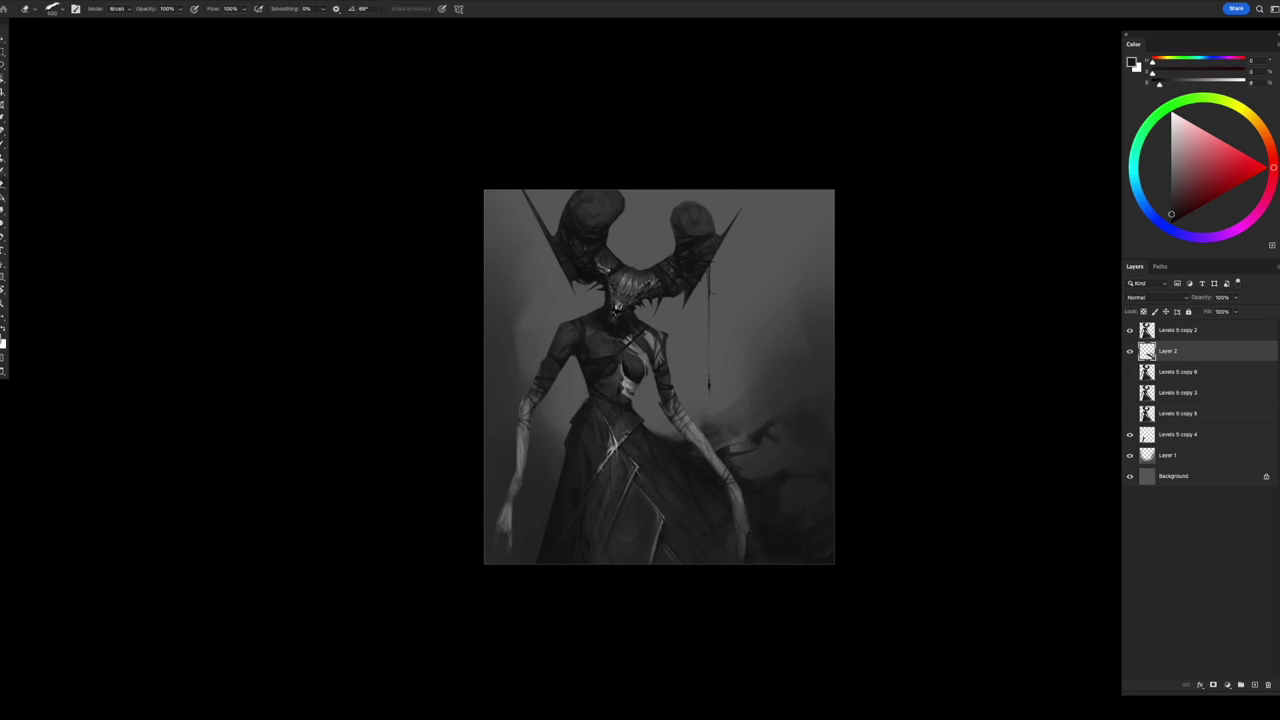
key(b)
- Paint broad dark cloud strokes beside and behind the smaller horn using greys sampled from the nearby area
alt+click(711, 245)
drag(740, 245, 820, 252)
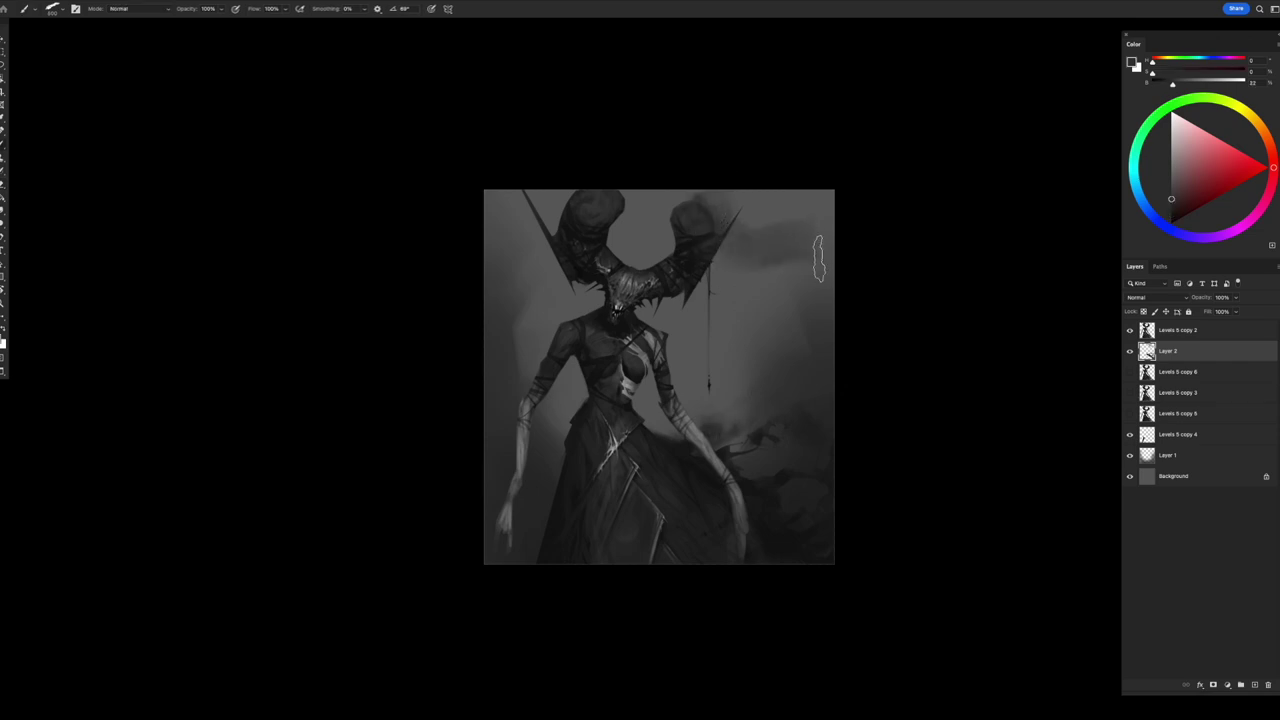
alt+click(736, 248)
drag(736, 248, 800, 245)
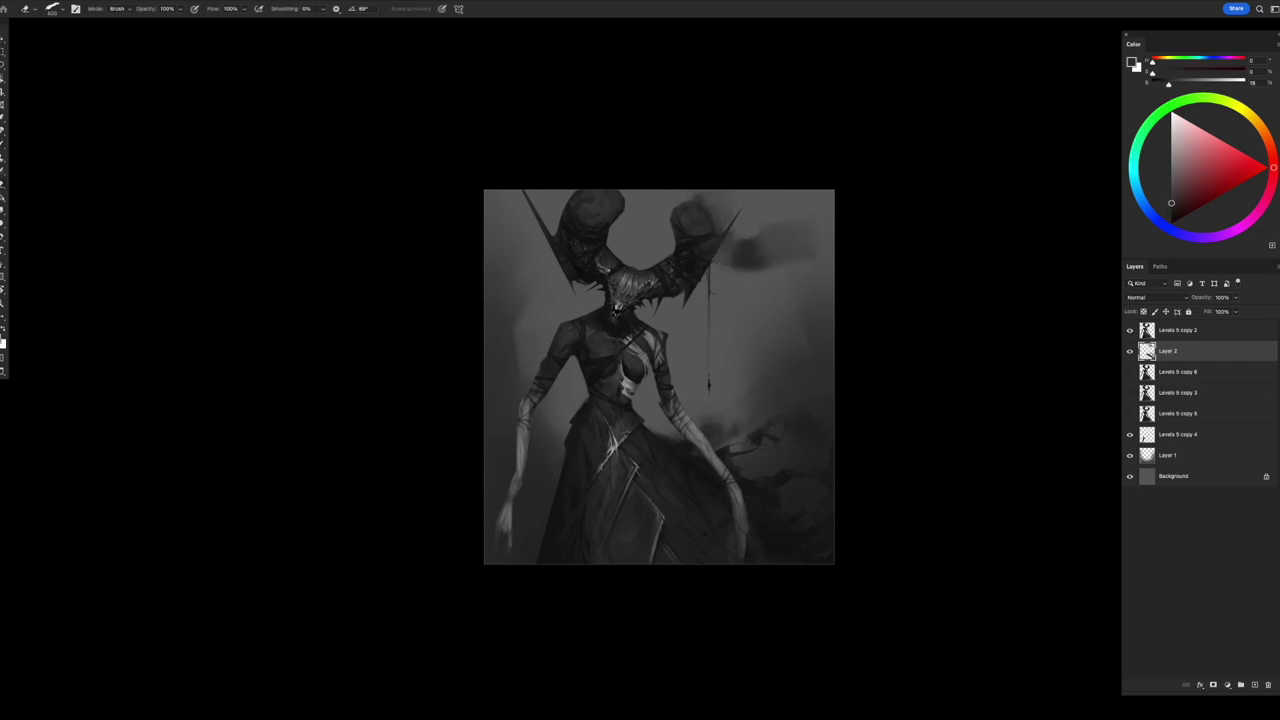
drag(706, 204, 730, 222)
alt+click(707, 212)
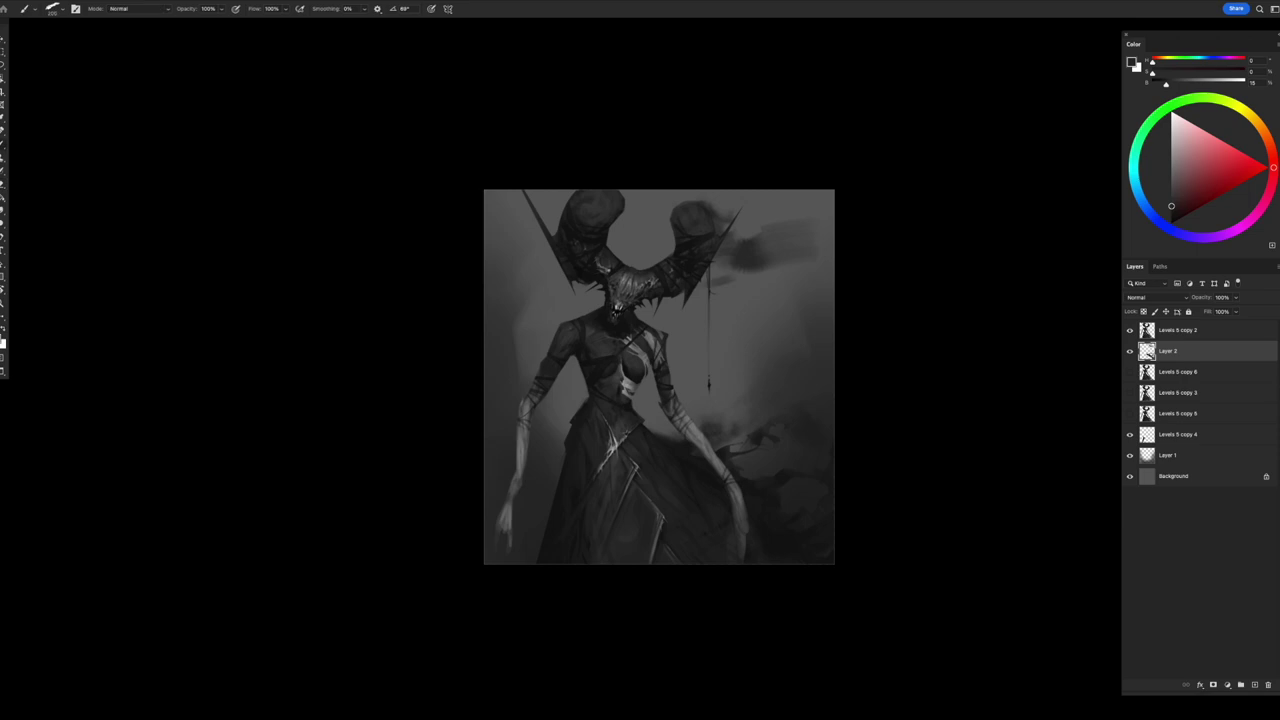
- Break up the cloud beside the smaller horn into ragged forms by alternating brush and eraser strokes
key(e)
key(b)
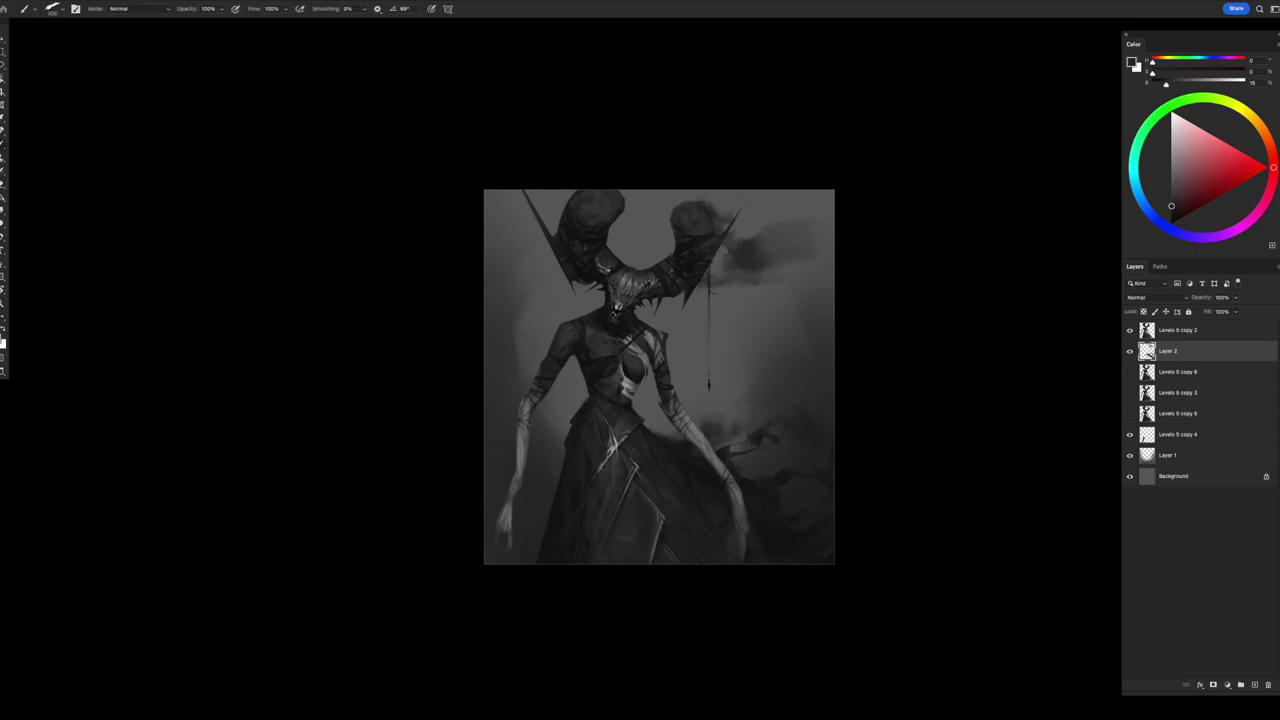
key(e)
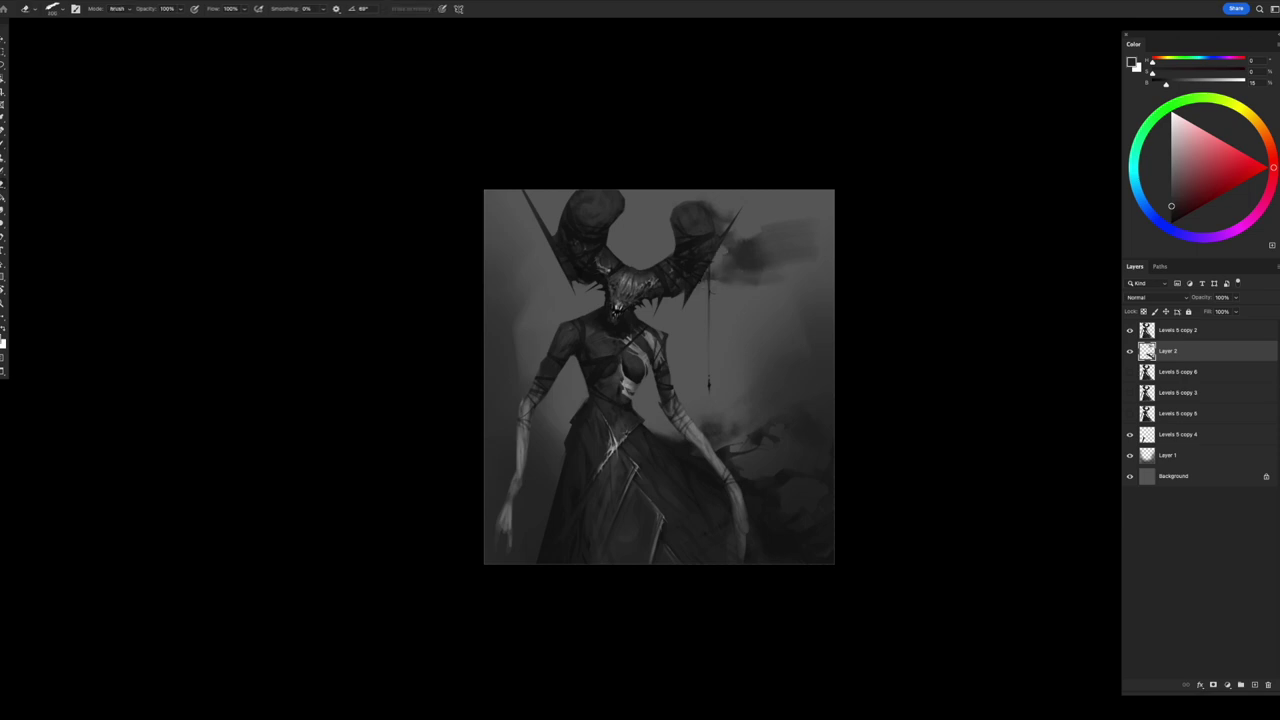
key(b)
key(e)
key(b)
key(e)
key(b)
key(e)
mouse_move(749, 257)
mouse_down()
mouse_move(743, 229)
mouse_move(735, 240)
mouse_move(817, 257)
mouse_move(817, 271)
mouse_move(754, 255)
mouse_move(769, 300)
mouse_move(760, 230)
mouse_up()
- Extend the cloud toward the canvas's upper corner beyond the smaller horn and erase its edges into wispy forms
key(b)
click(805, 256)
key(ctrl+z)
key(e)
mouse_move(790, 250)
mouse_down()
mouse_move(815, 258)
mouse_move(790, 266)
mouse_up()
key(b)
key(e)
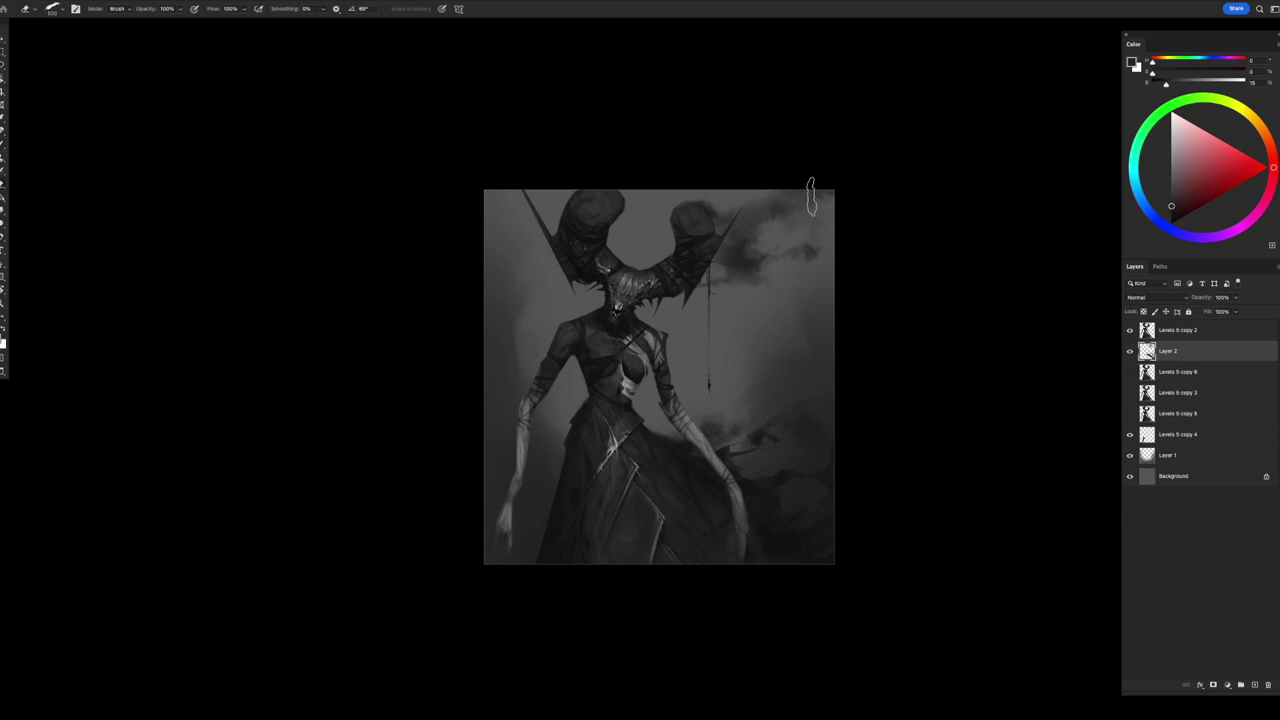
- Lower Layer 1's opacity to 78%, flip the canvas horizontally and make Layer 2 active for painting
click(1167, 455)
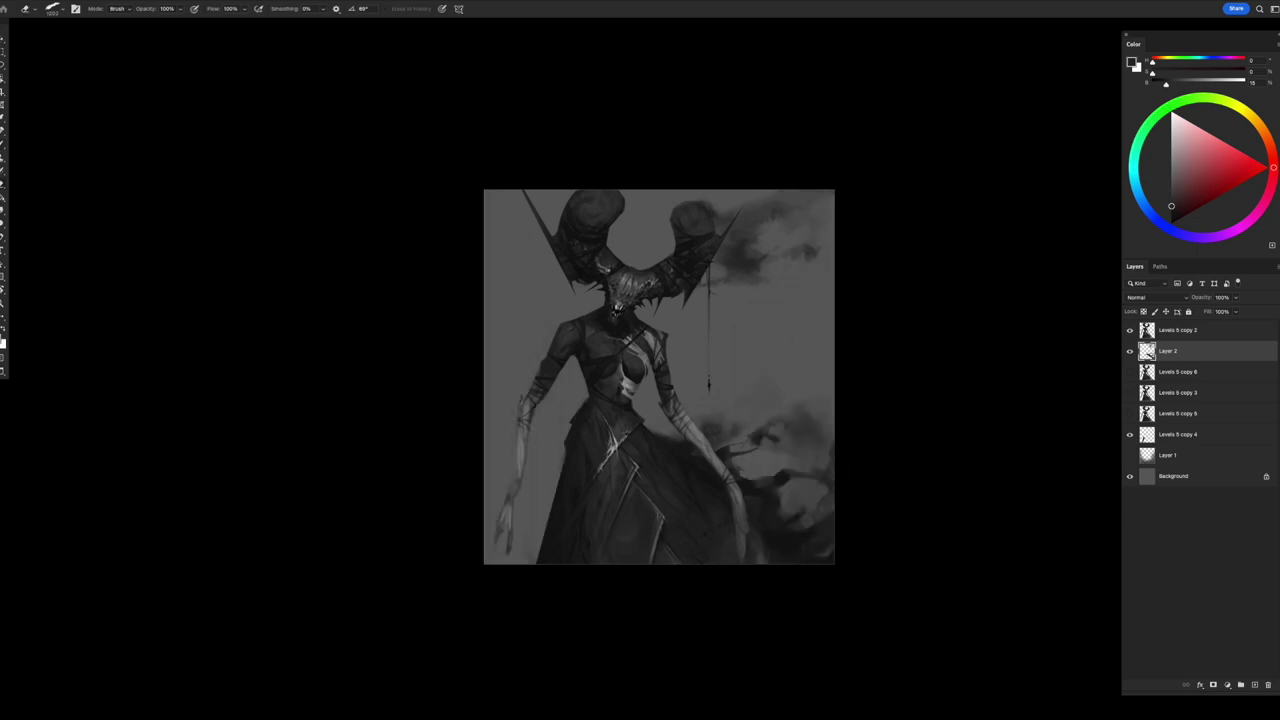
text(78)
key(Return)
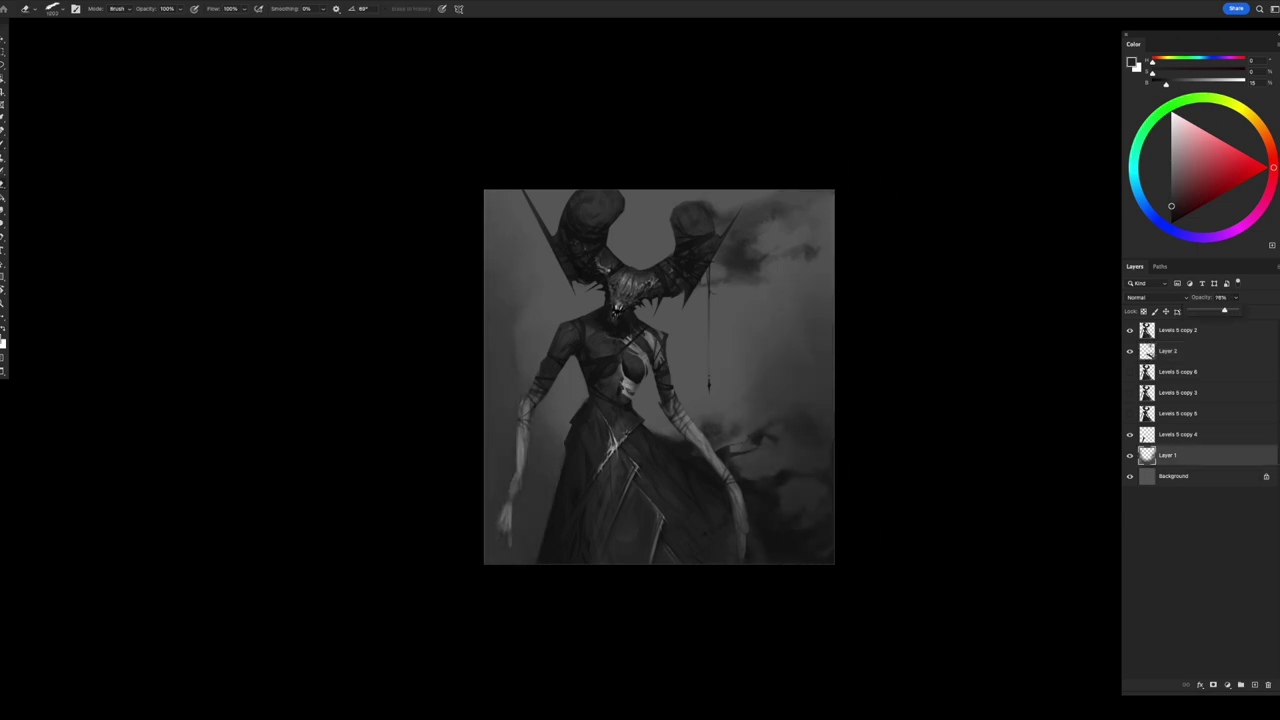
key(h)
key(b)
click(1167, 351)
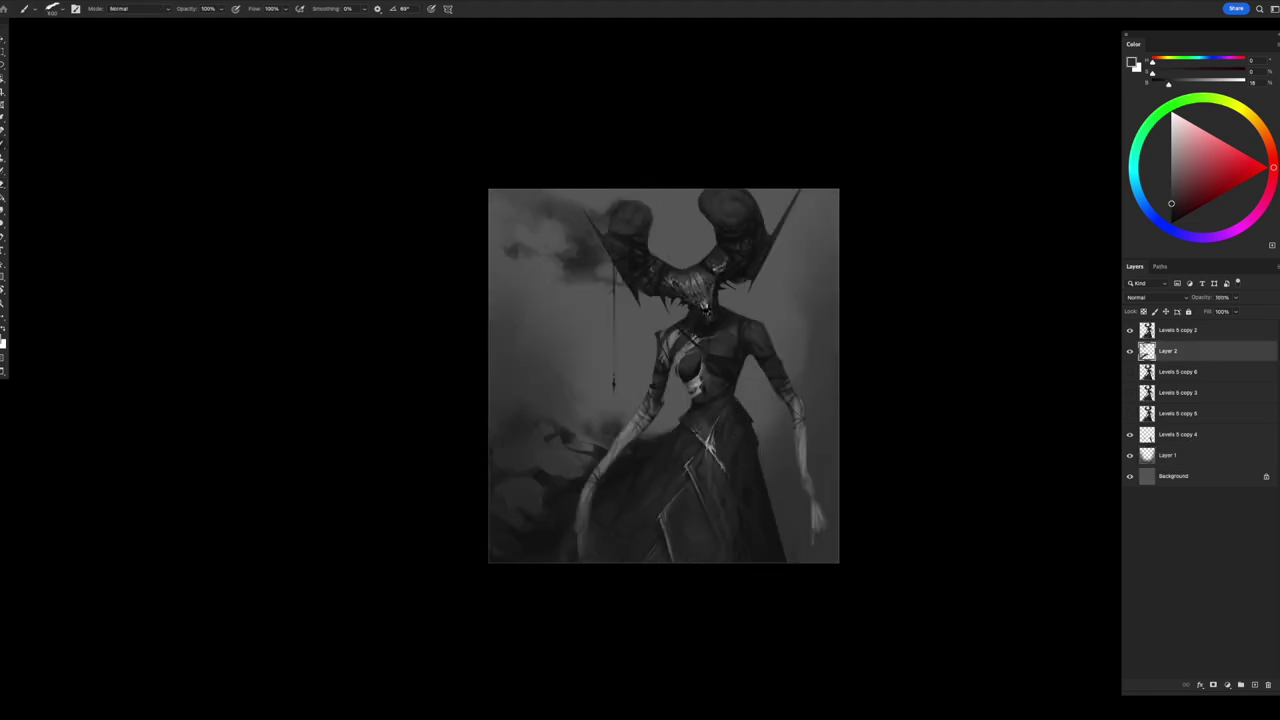
- Paint a small dark smoke shape between the horns with sampled dark grey and trim it with the eraser
alt+click(695, 200)
key(e)
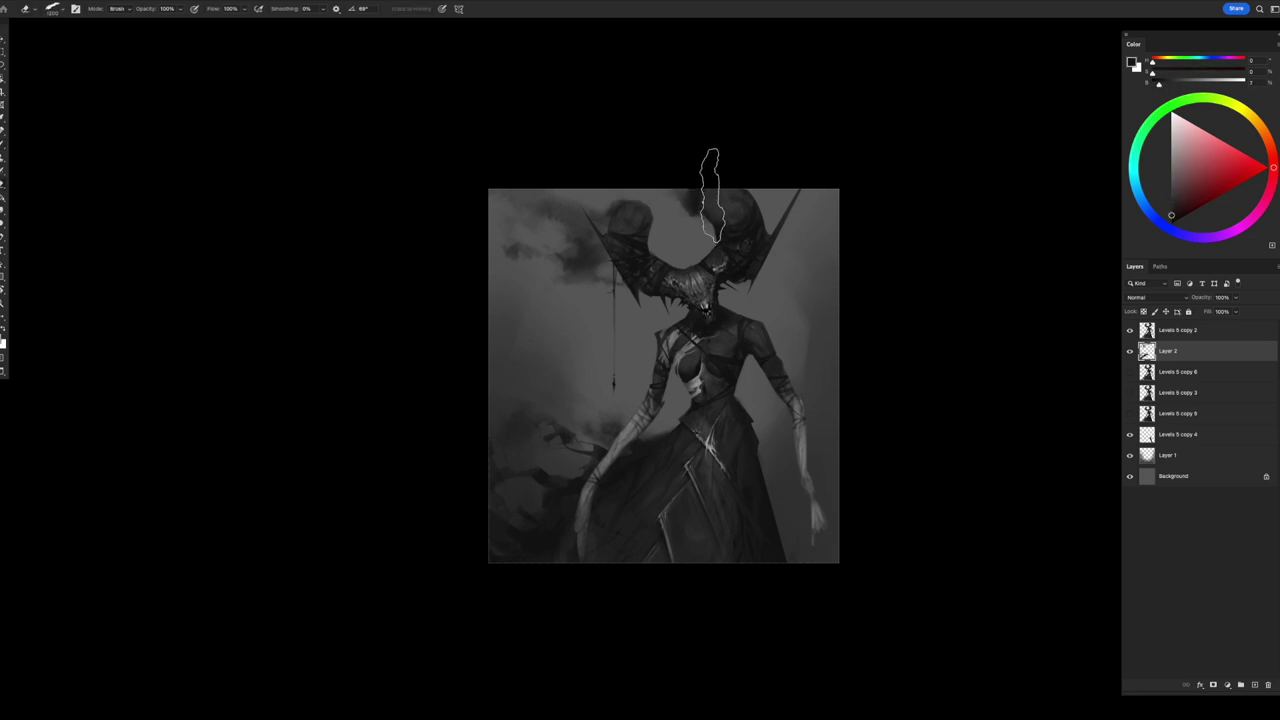
key(b)
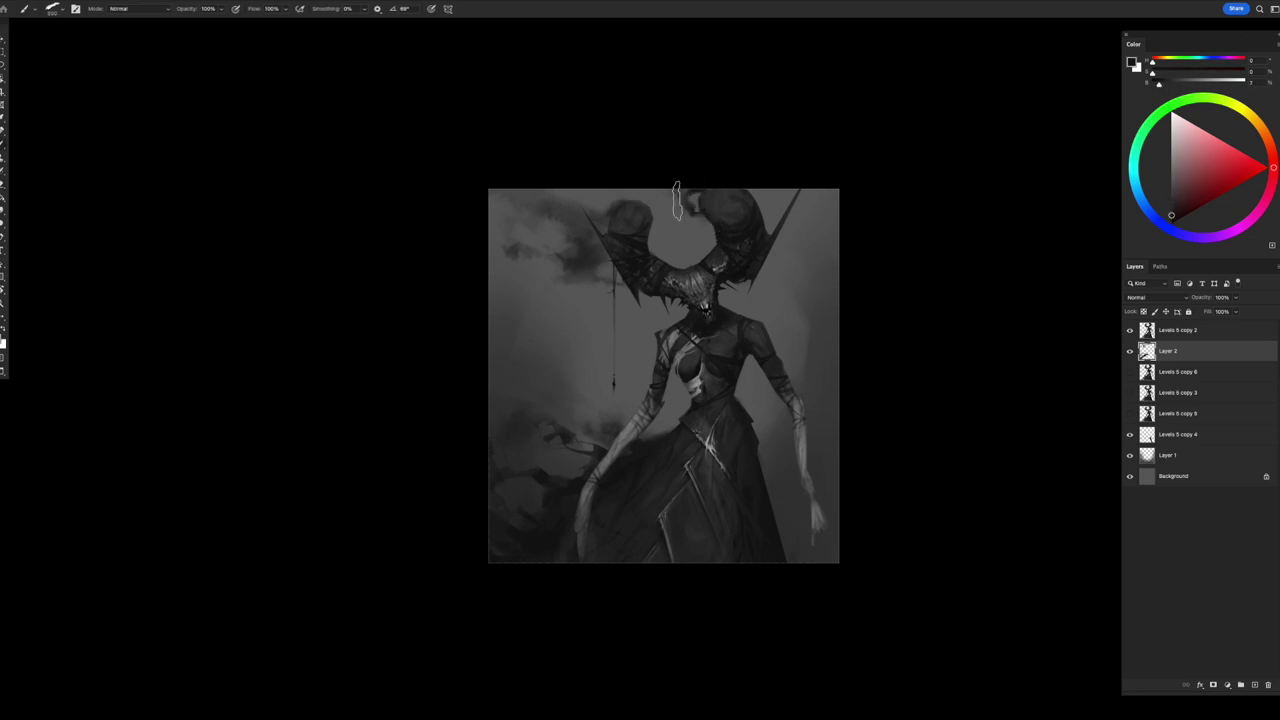
key(e)
key(b)
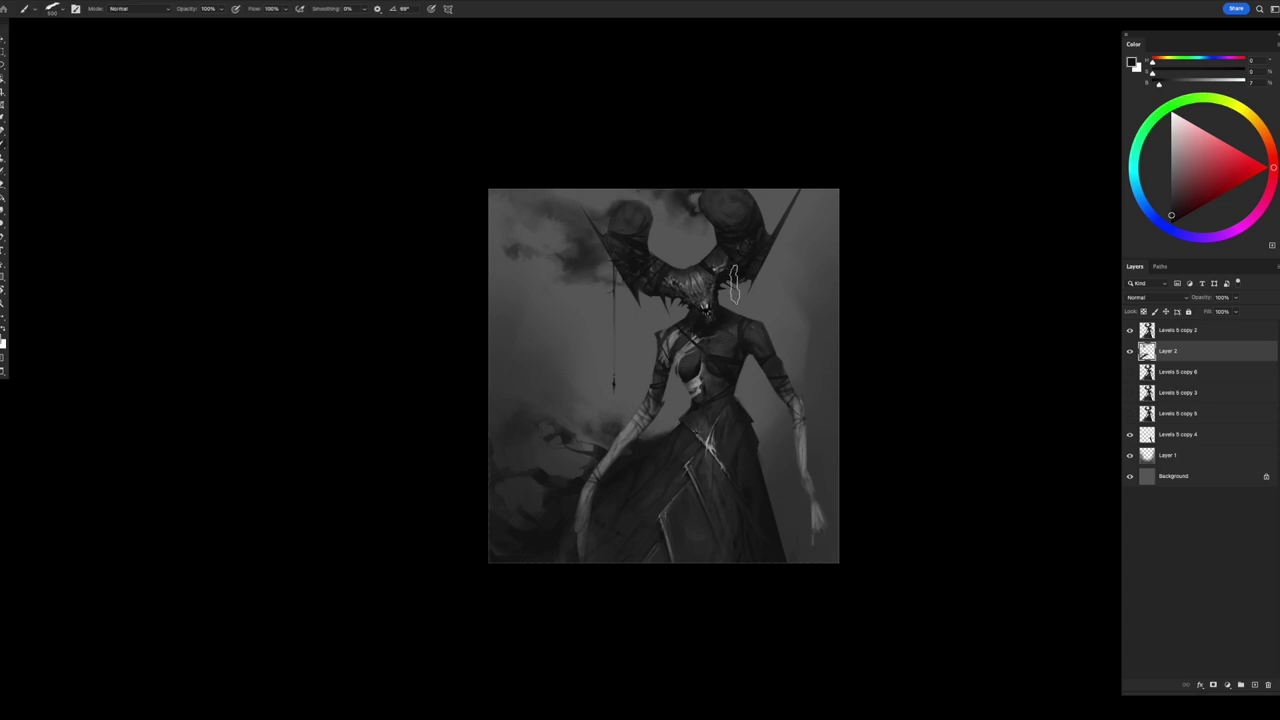
- Expand the smoke between the horns along the larger horn's inner side and erase cloudy gaps into it
key(e)
key(b)
key(e)
key(b)
key(e)
key(b)
key(e)
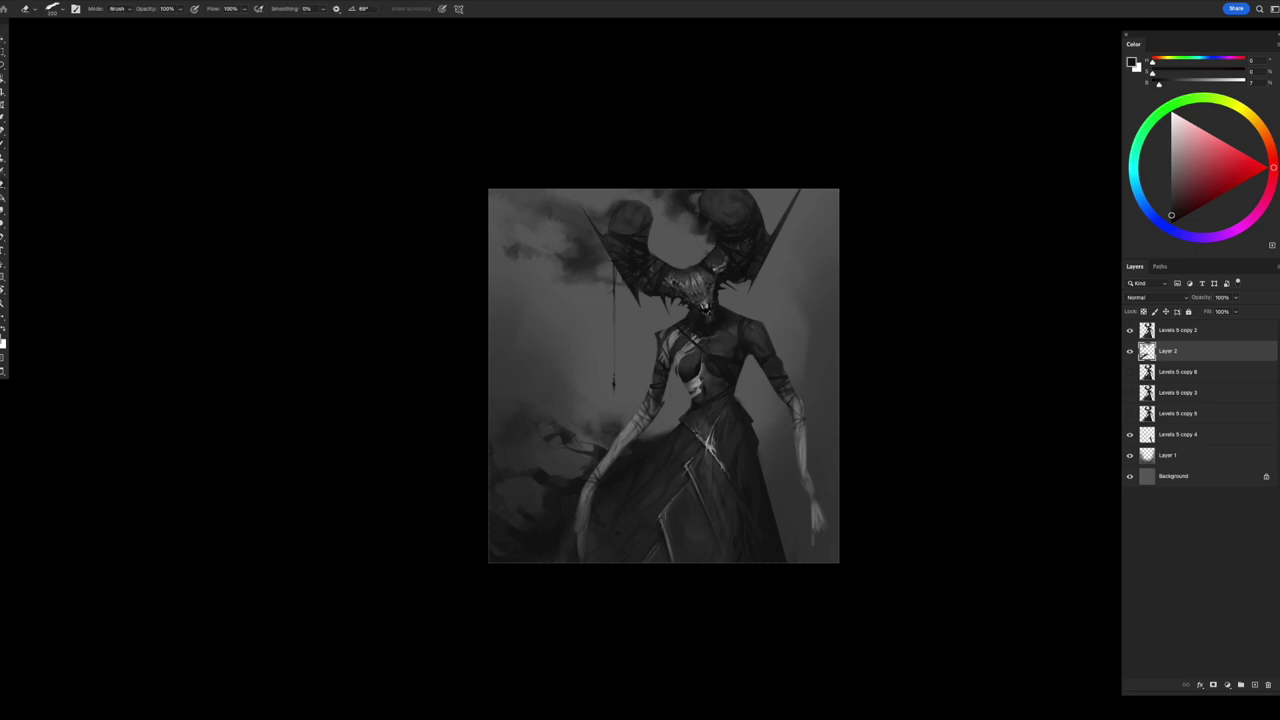
mouse_move(690, 214)
mouse_down()
mouse_move(652, 236)
mouse_move(672, 222)
mouse_up()
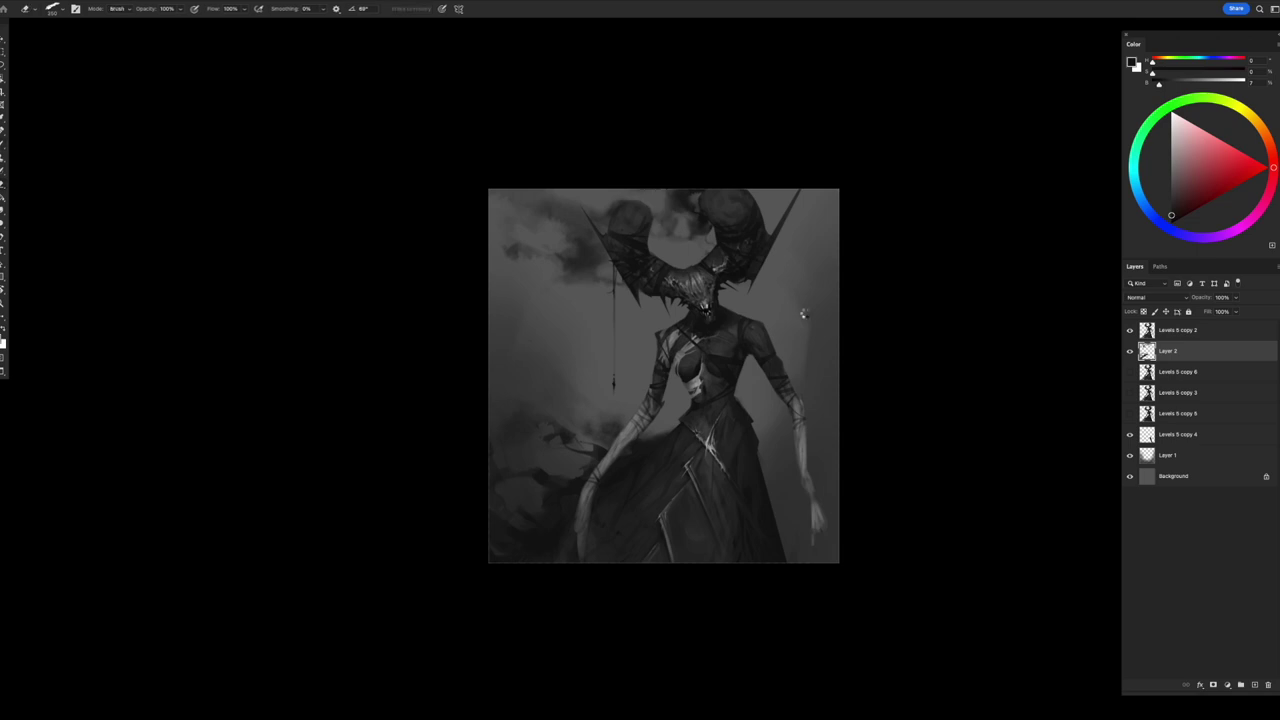
- Flip the canvas back and refine the clouds between the horns and around the smaller horn with brush and eraser
key(h)
drag(652, 190, 692, 196)
mouse_move(620, 240)
mouse_down()
mouse_move(638, 262)
mouse_move(628, 238)
mouse_up()
key(b)
drag(718, 244, 732, 254)
key(e)
key(b)
key(e)
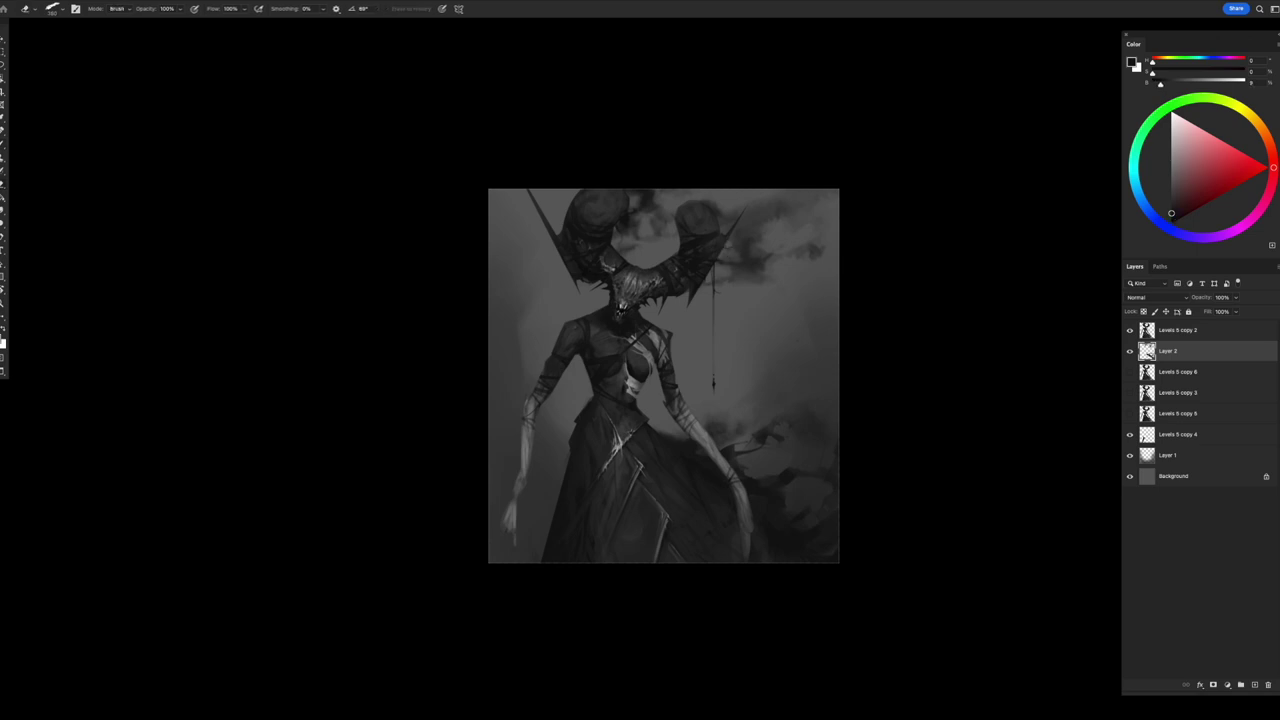
- Add a new layer above the figure and paint faint dark smoke around the larger horn's spike with darkened grey
key(z)
mouse_move(760, 500)
mouse_down()
mouse_move(735, 502)
mouse_move(752, 500)
mouse_up()
key(b)
key(ctrl+shift+alt+n)
scroll(719, 354, up, 3)
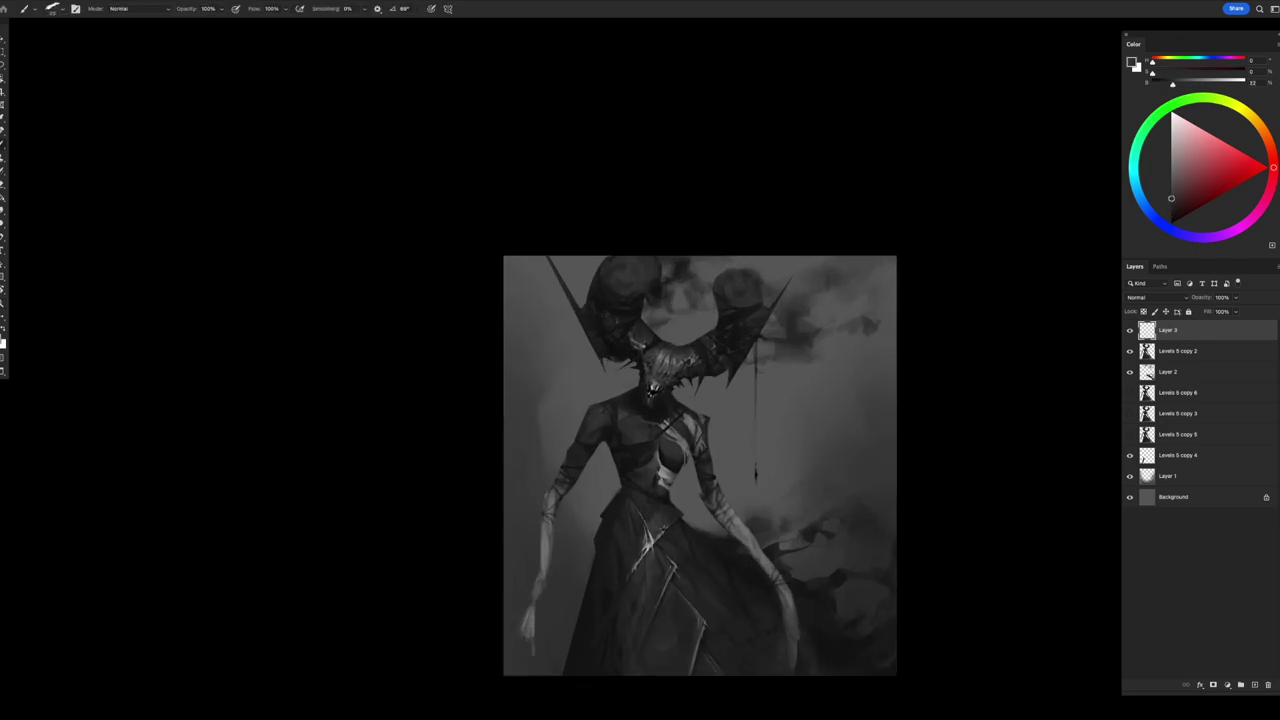
drag(1171, 198, 1171, 202)
key(bracketleft)
key(bracketleft)
mouse_move(1171, 203)
mouse_down()
mouse_move(1171, 181)
mouse_move(1171, 210)
mouse_up()
mouse_move(562, 274)
mouse_down()
mouse_move(576, 294)
mouse_move(561, 267)
mouse_up()
key(e)
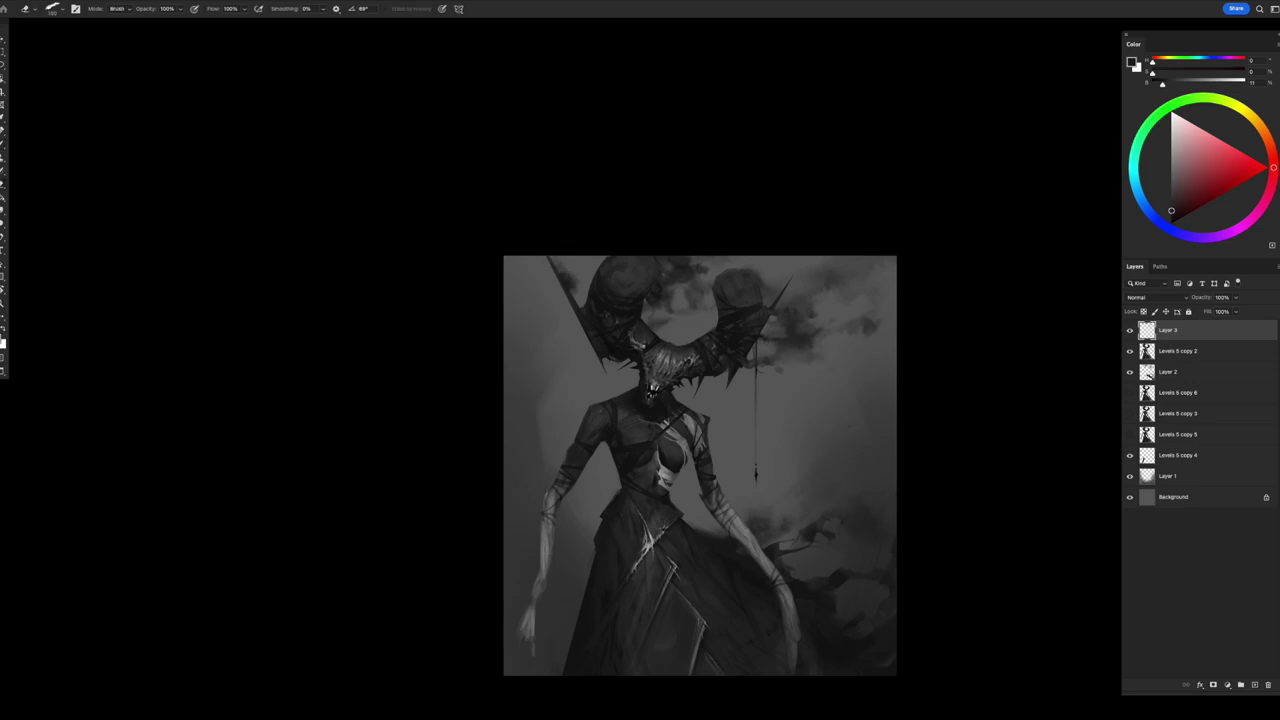
- Sample dark greys around the larger horn and the torso and touch up the shading there with the brush
key(b)
alt+click(557, 306)
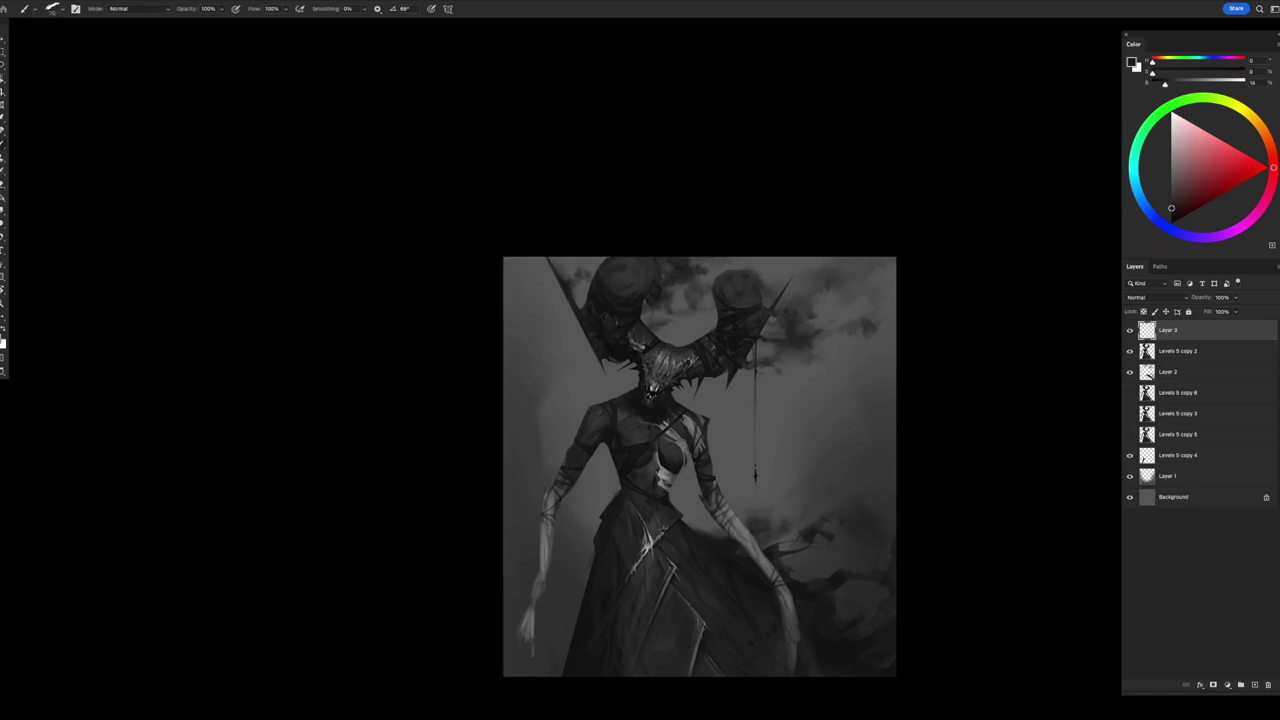
alt+click(621, 447)
drag(700, 450, 667, 236)
alt+click(717, 356)
alt+click(667, 236)
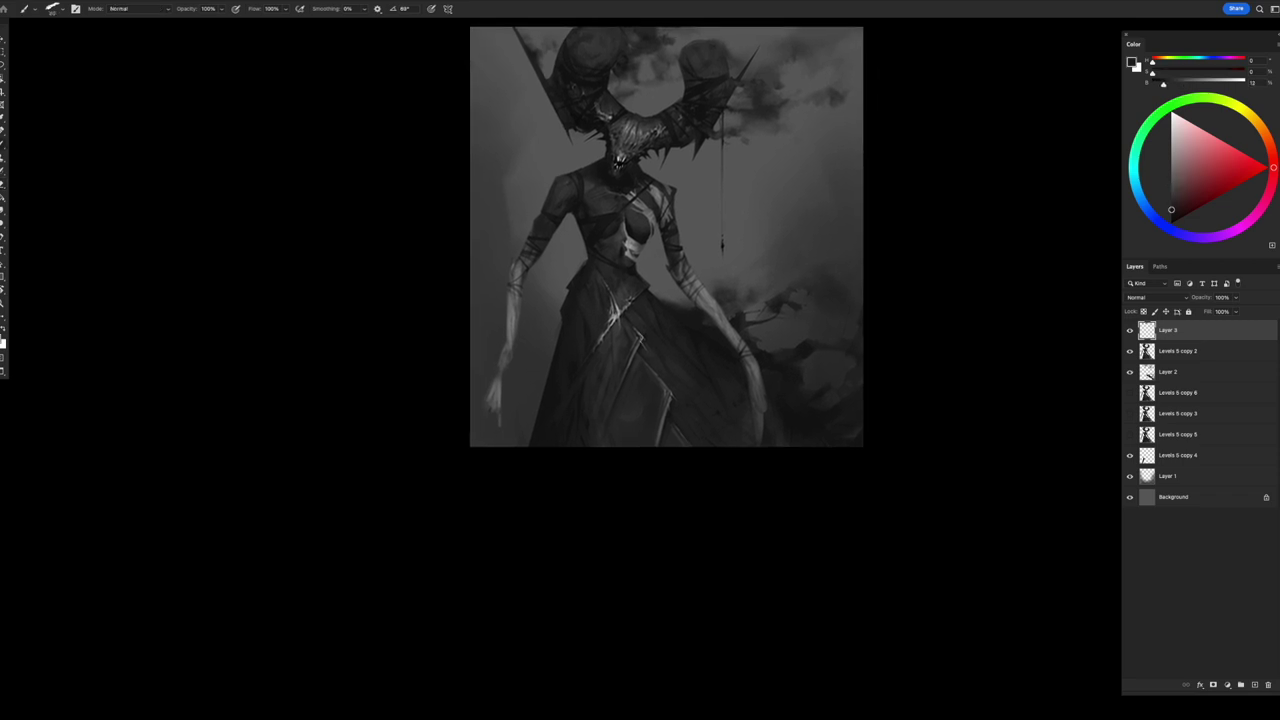
- Paint more dark smoke beside the forearm and skirt with sampled greys and trim it with the eraser
alt+click(710, 340)
alt+click(710, 340)
alt+click(778, 300)
key(e)
- Merge the figure and smoke layers into Layer 3 and keep a hidden duplicate of the merged layer below it
key(ctrl+e)
key(ctrl+j)
- Flip the canvas horizontally and break up the branch-like smoke beside the forearm into softer clouds with sampled greys and the eraser
key(b)
alt+click(781, 288)
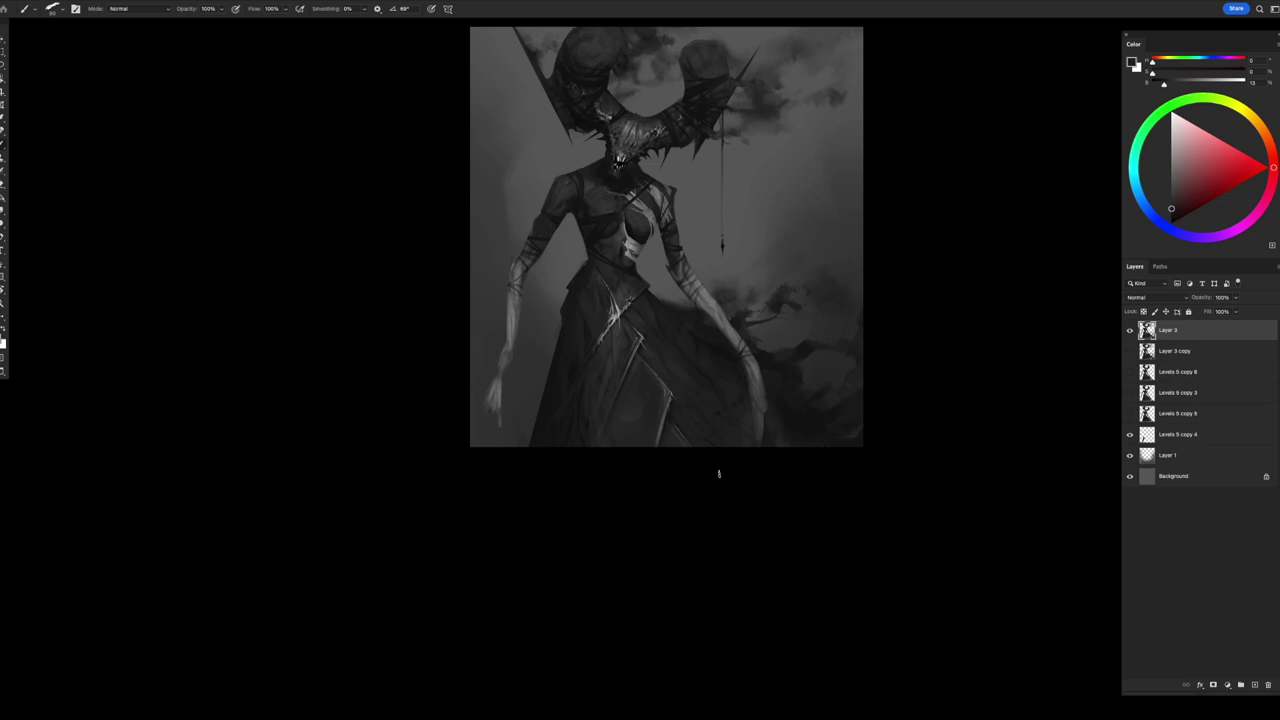
drag(718, 474, 699, 569)
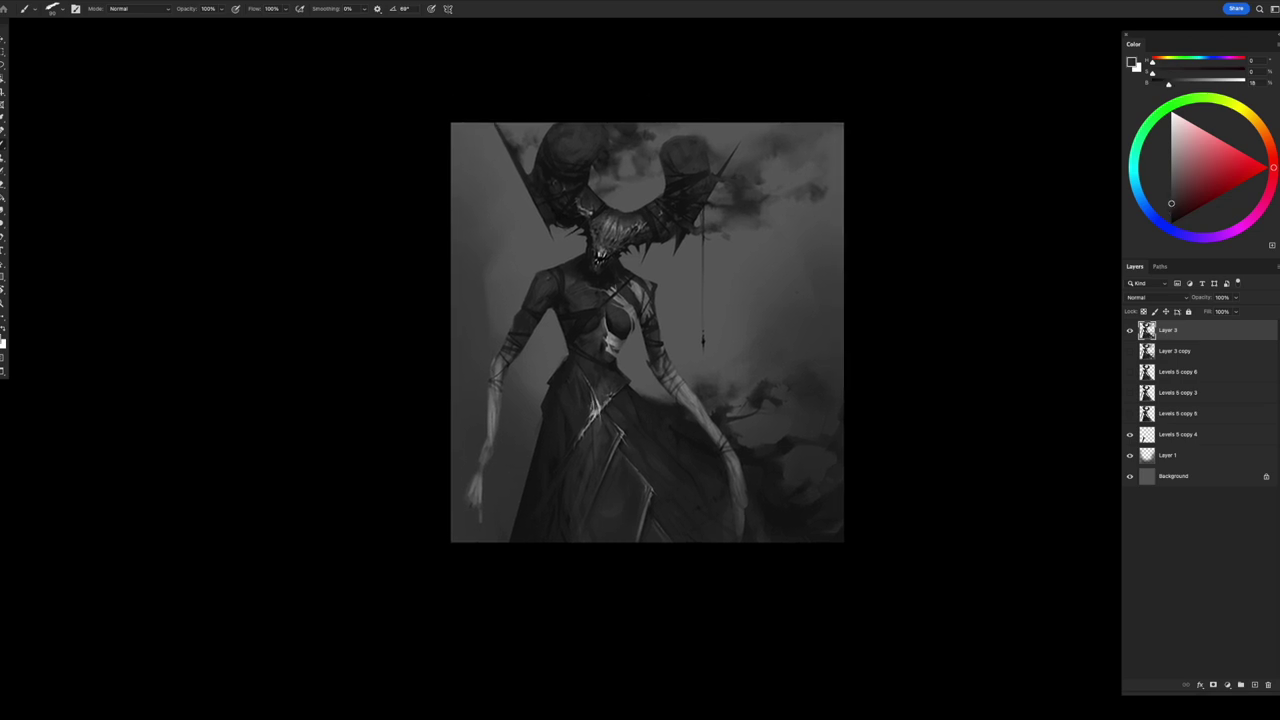
key(h)
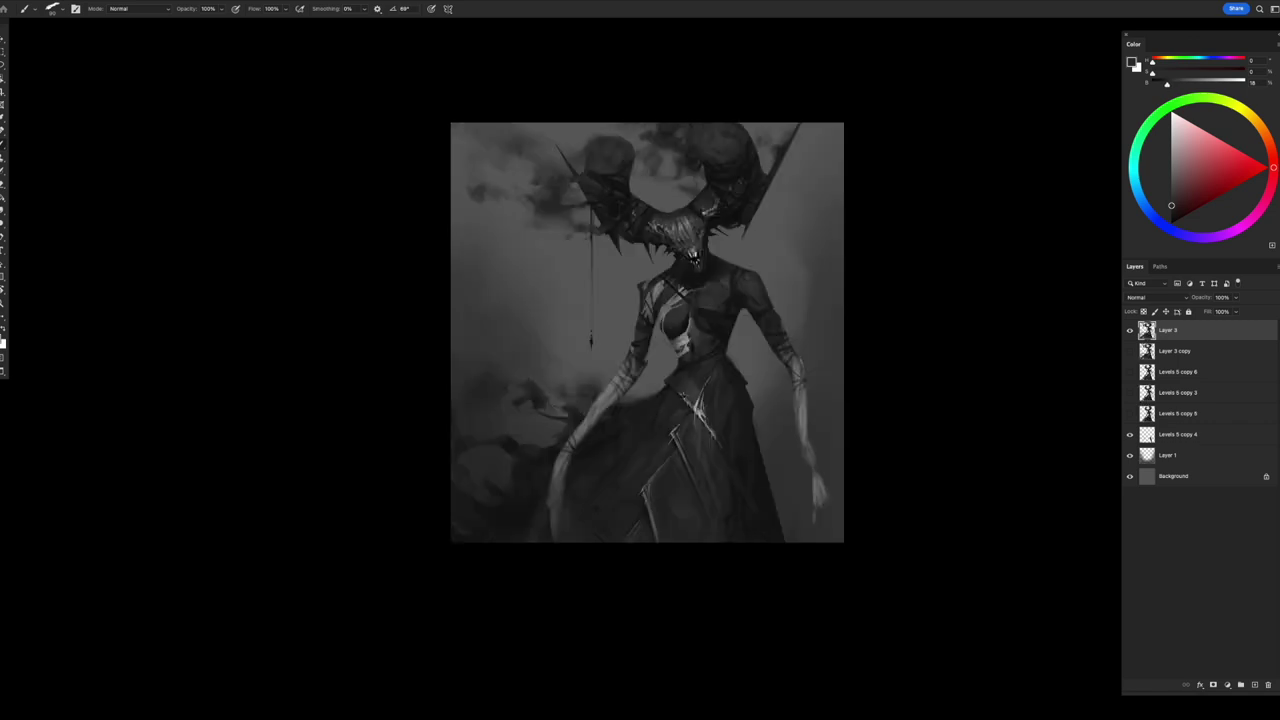
key(e)
drag(540, 440, 566, 417)
key(b)
alt+click(498, 455)
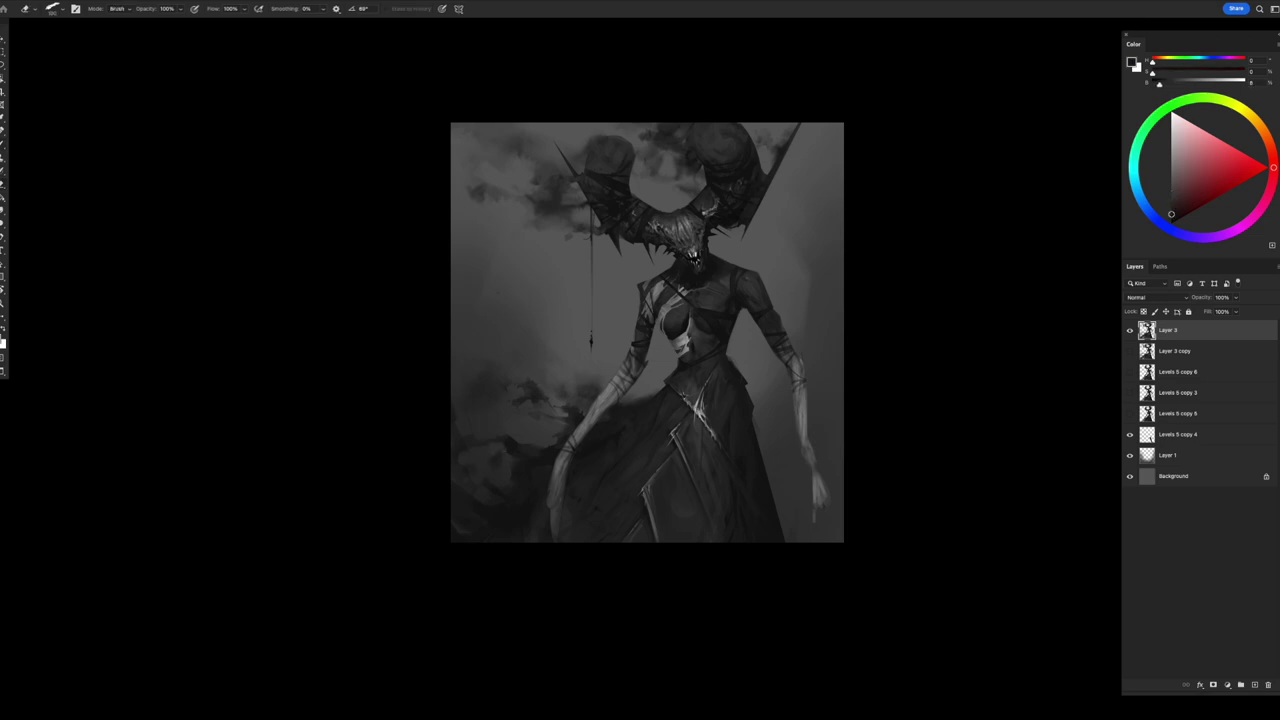
- Soften the dark clouds beside the skirt with the eraser, flip the canvas back and refine their shapes with sampled grey
key(e)
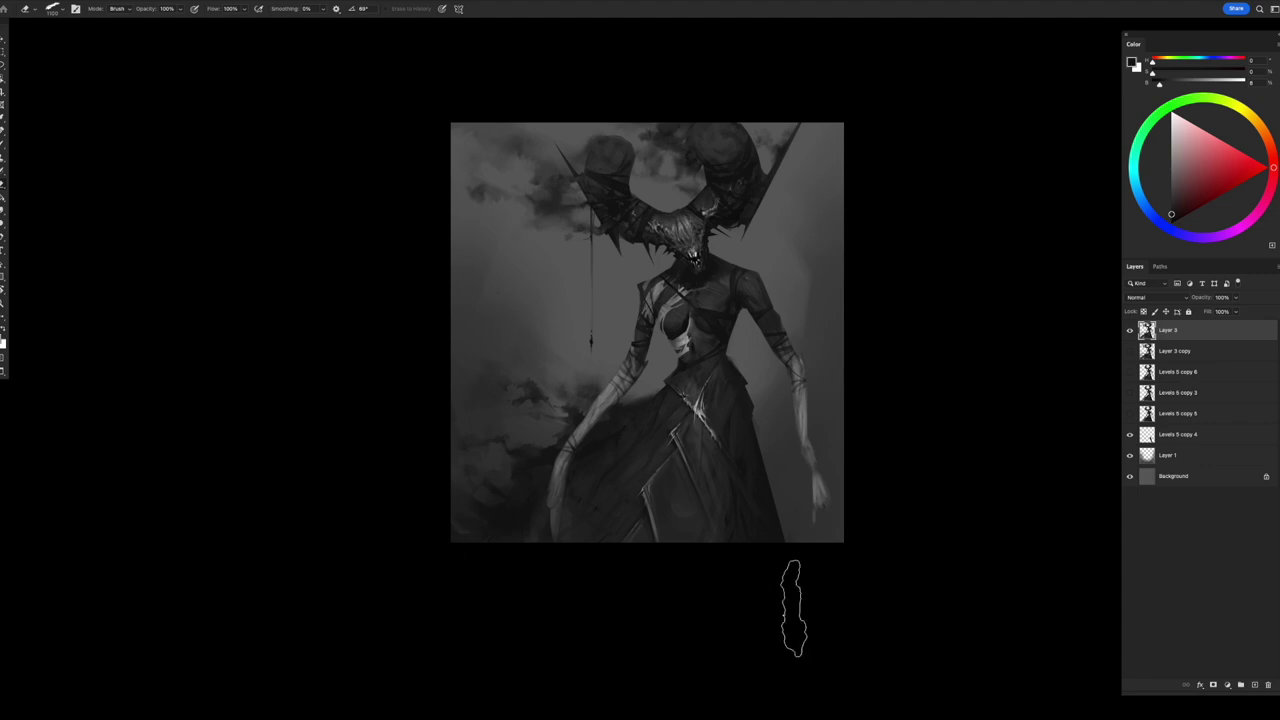
scroll(783, 608, up, 1)
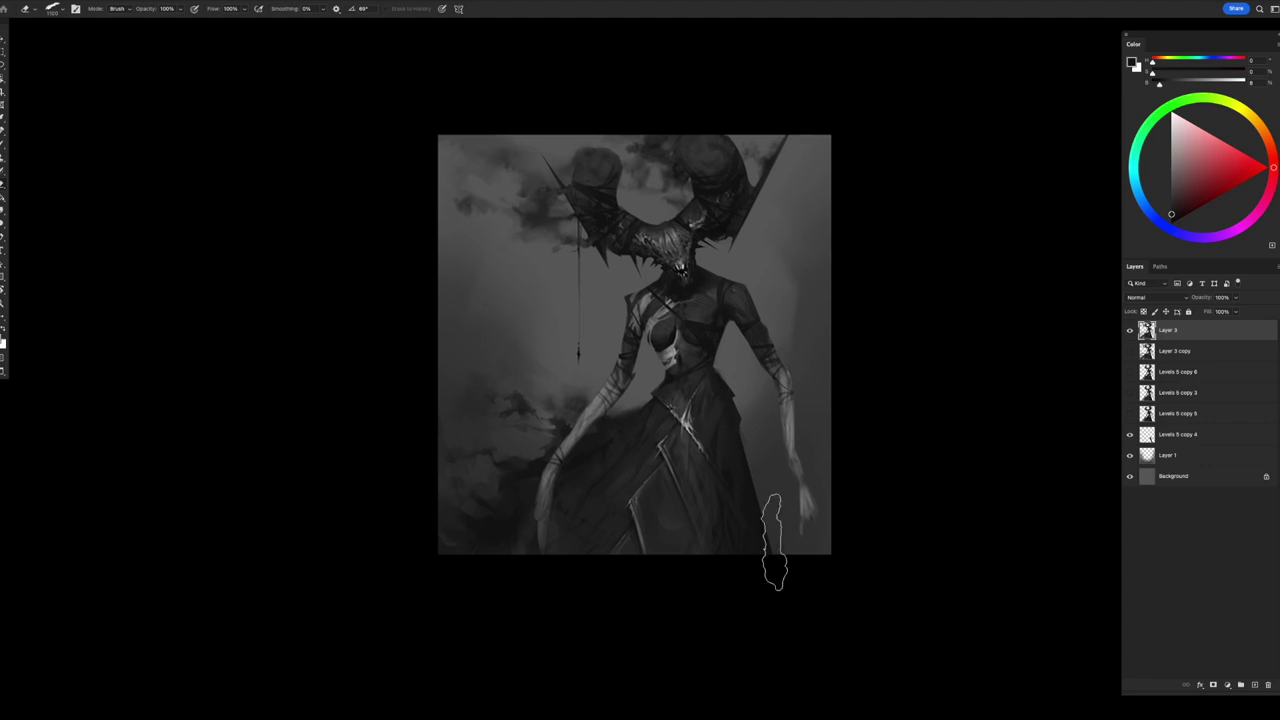
scroll(775, 542, up, 1)
key(h)
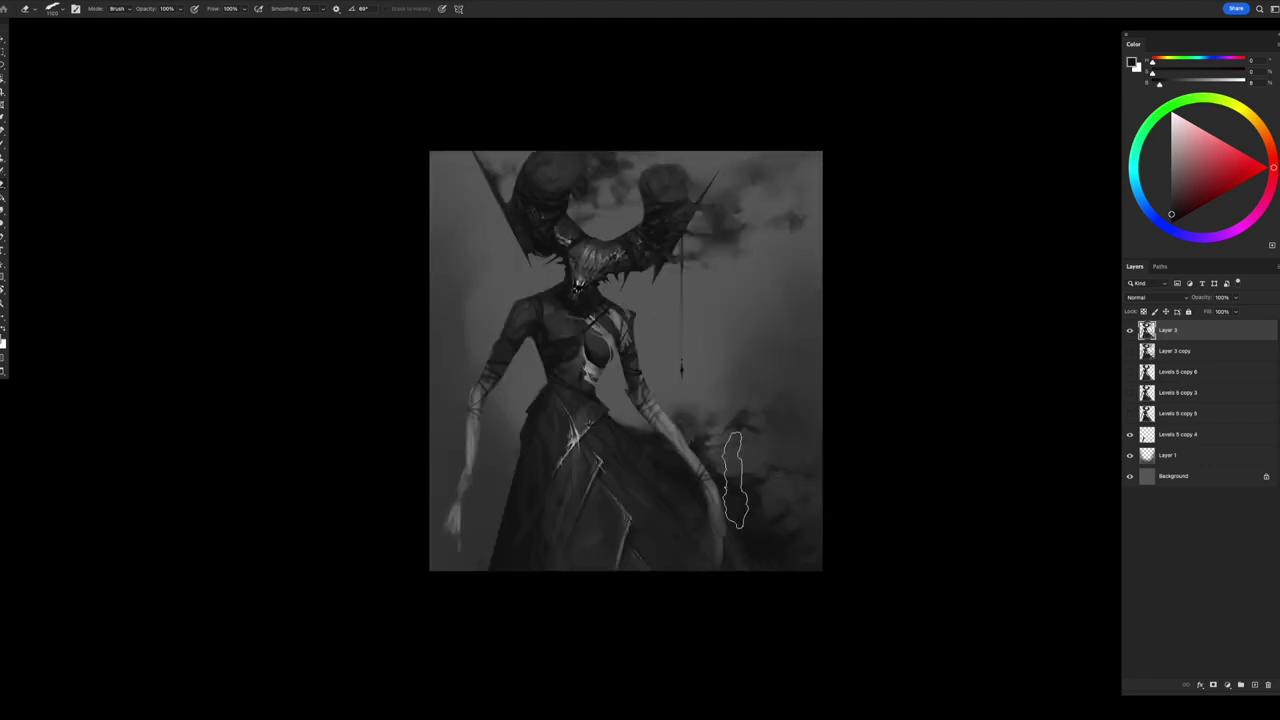
key(b)
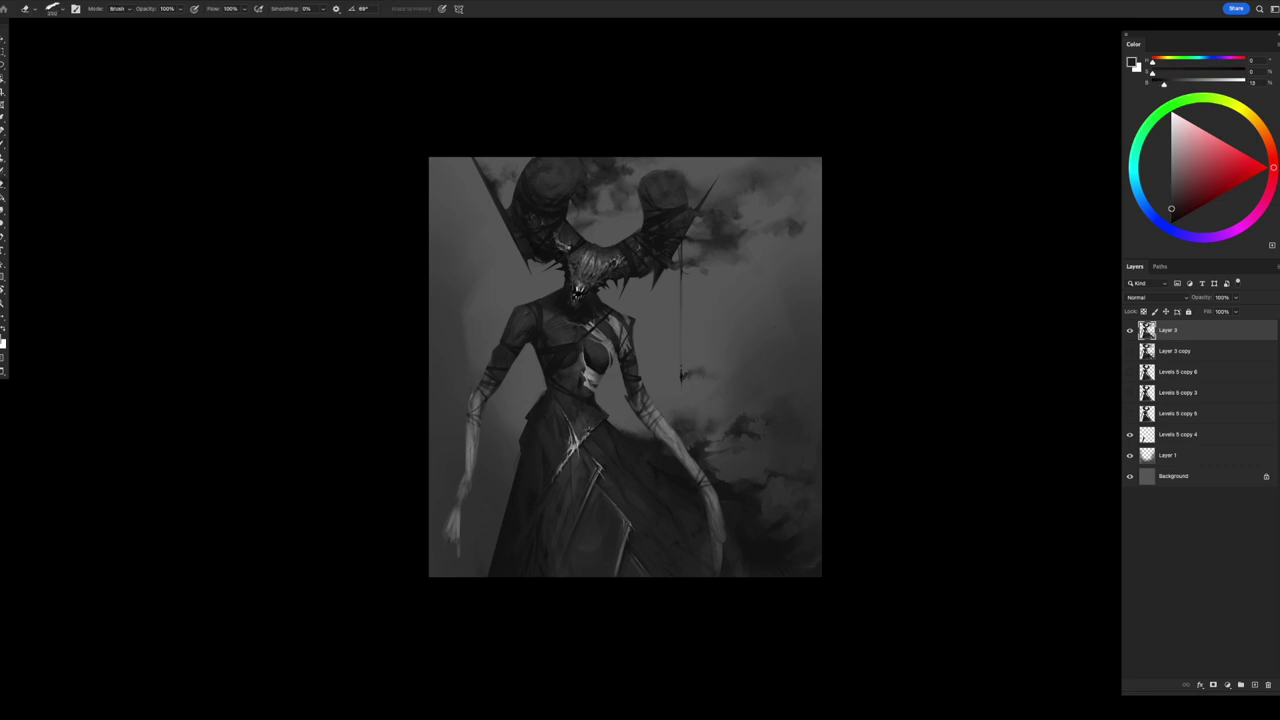
key(e)
- Adjust the opacity of Layer 1
click(1168, 455)
drag(1235, 297, 1246, 311)
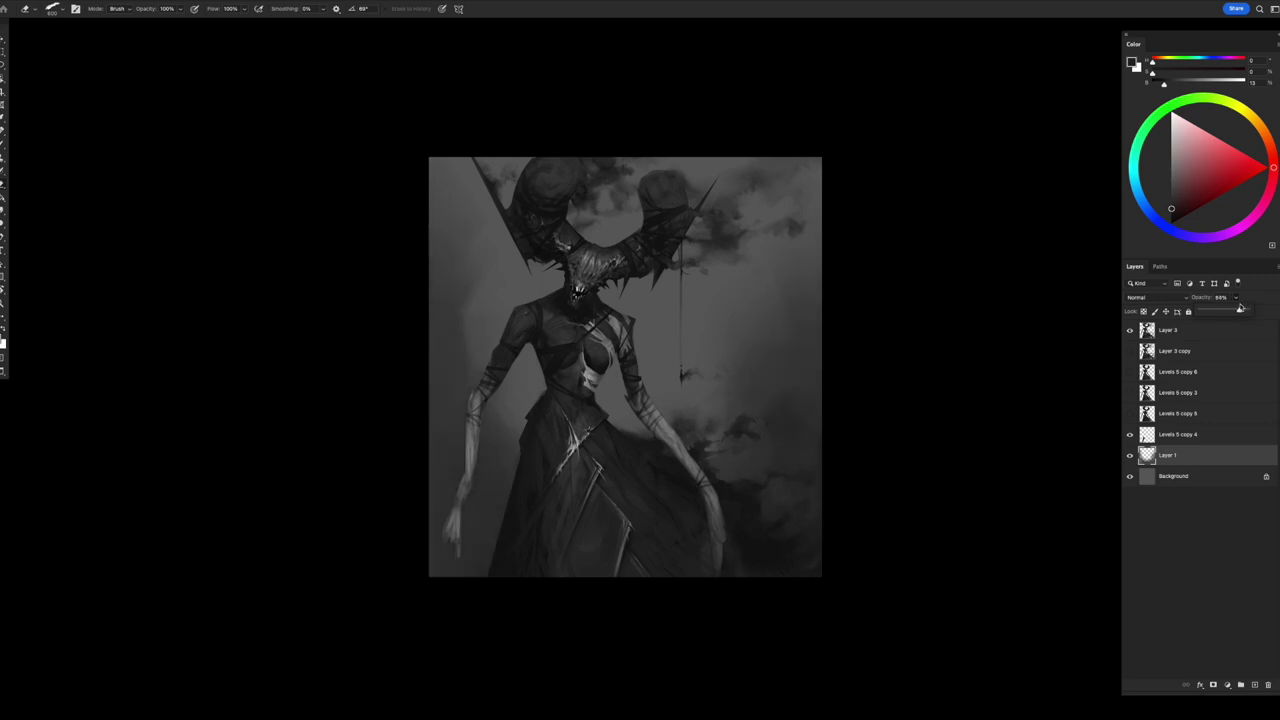